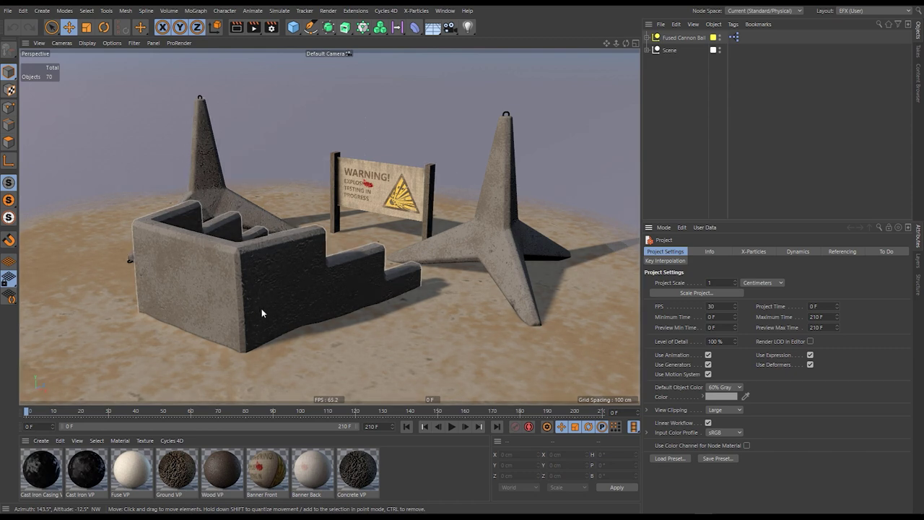
- Select the Fused Cannon Ball object between the concrete walls and play back its fuse animation
alt+drag(284, 232, 242, 255)
alt+right_drag(269, 196, 490, 184)
mouse_move(303, 254)
alt+mouse_down()
mouse_move(309, 170)
mouse_move(297, 237)
mouse_move(320, 255)
mouse_move(278, 257)
mouse_move(293, 258)
alt+mouse_up()
click(682, 36)
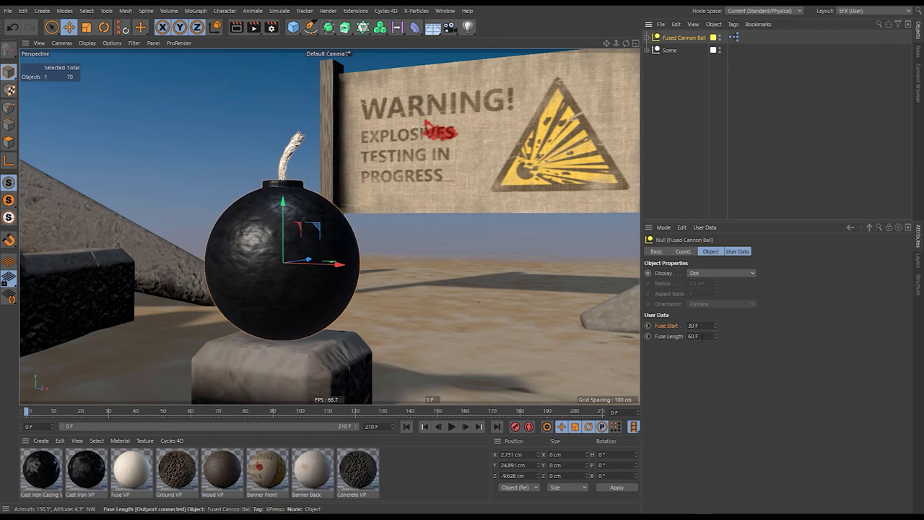
click(451, 426)
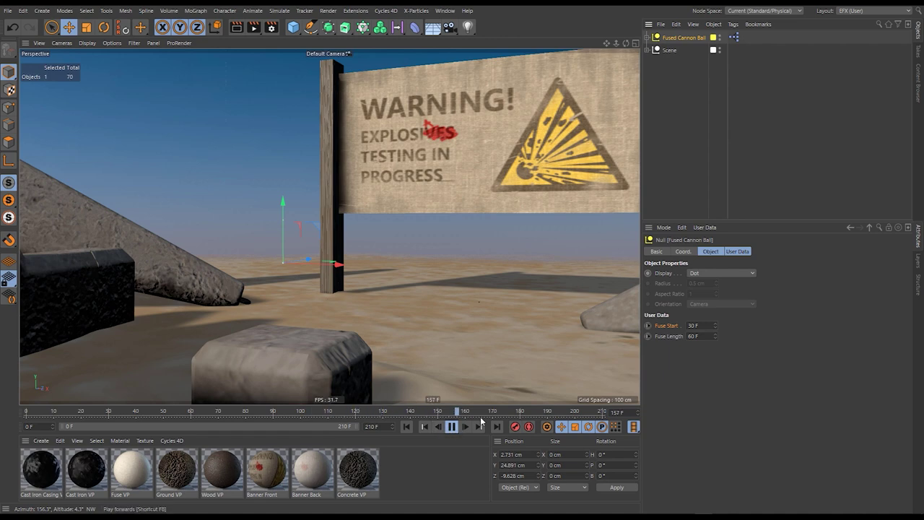
click(451, 426)
- Preview the animation with the cannon ball's Fuse Start at 0 F and restore it to 30 F at the first frame
drag(700, 325, 684, 326)
text(0)
key(Return)
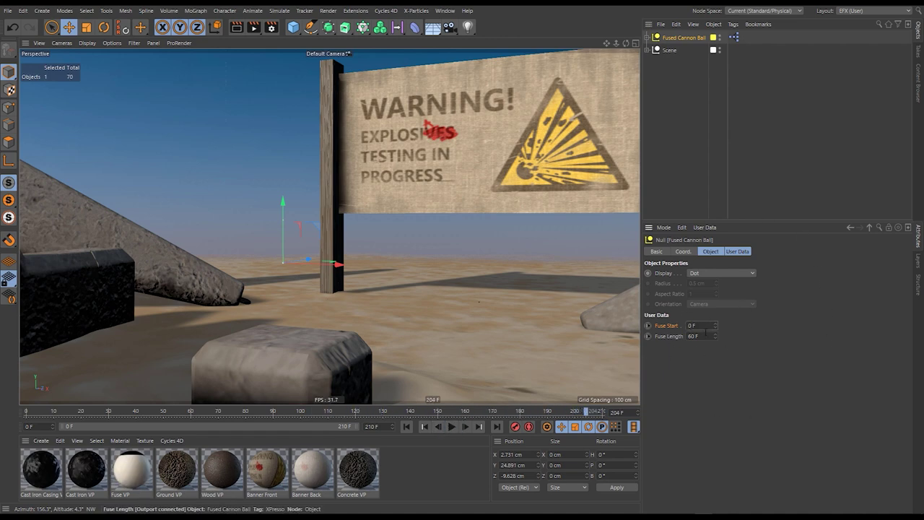
click(408, 427)
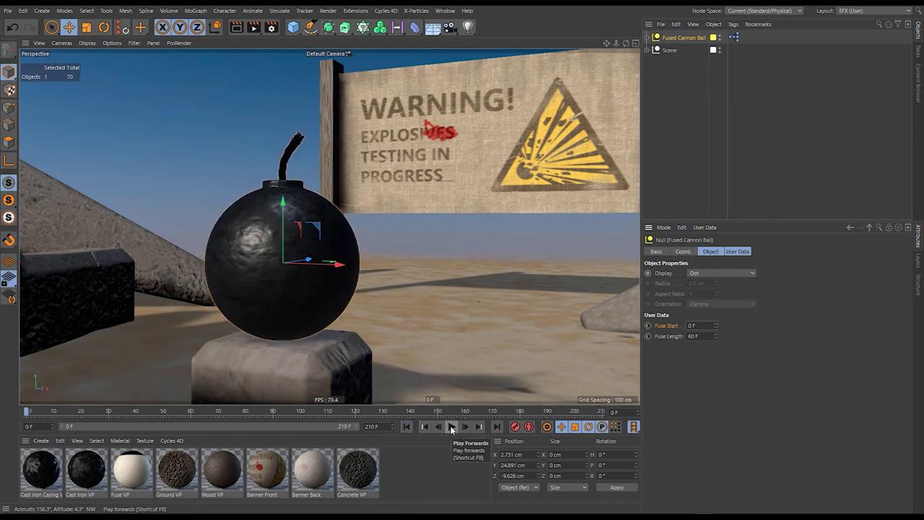
click(451, 427)
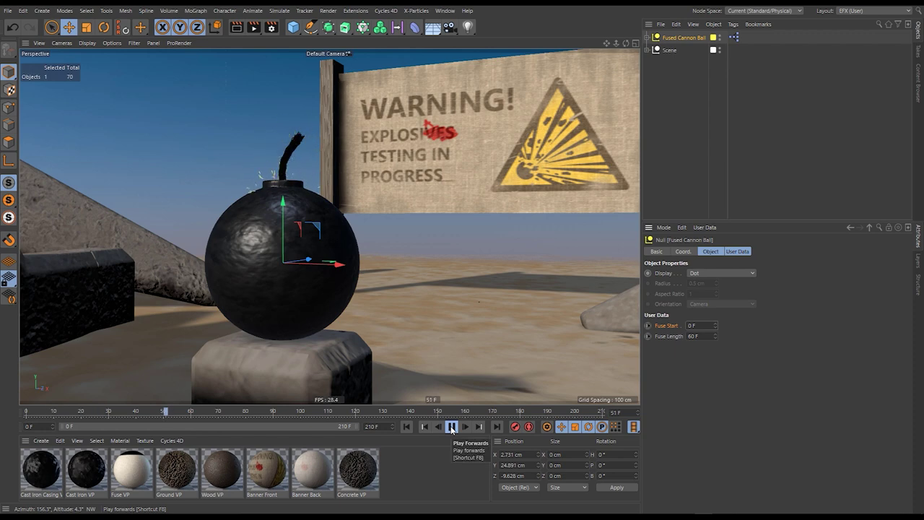
click(451, 427)
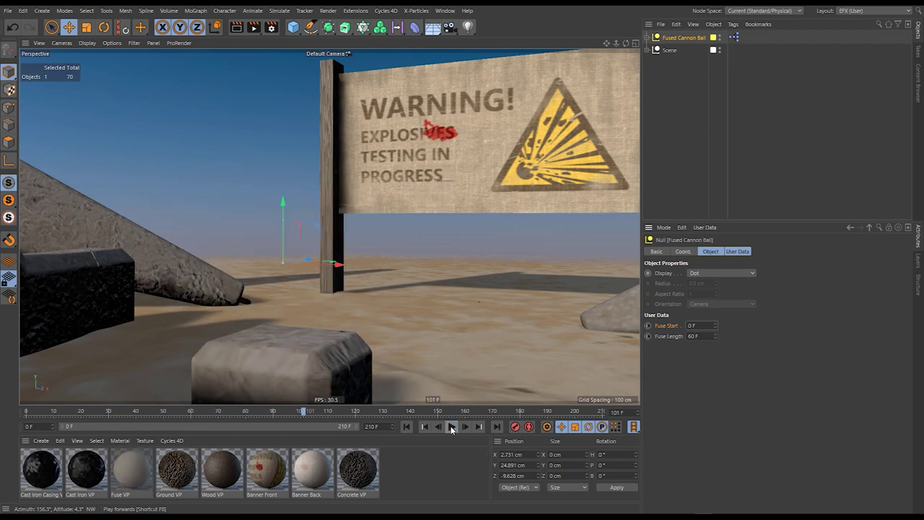
click(690, 325)
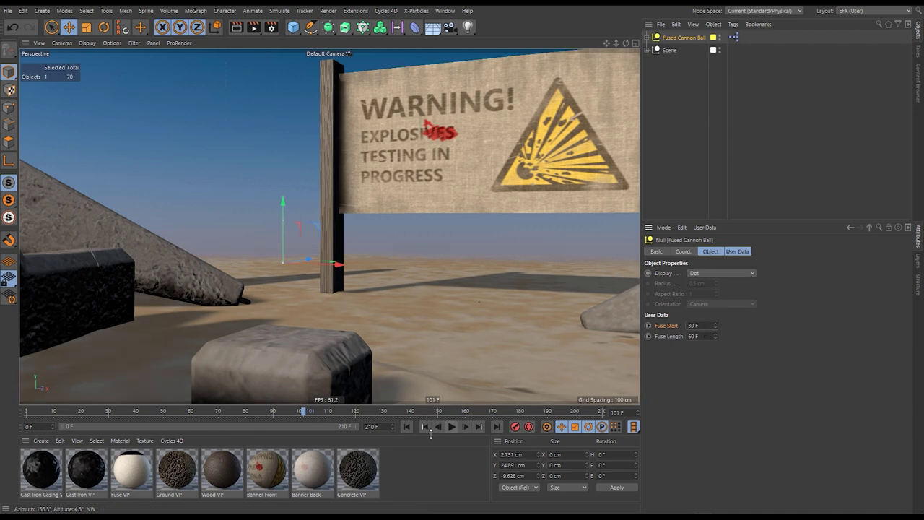
click(406, 427)
- Switch the viewport display to Gouraud shading with lines and turn the textures off
alt+right_drag(352, 328, 261, 350)
alt+drag(371, 339, 371, 274)
alt+right_drag(391, 235, 363, 257)
alt+middle_drag(363, 278, 370, 257)
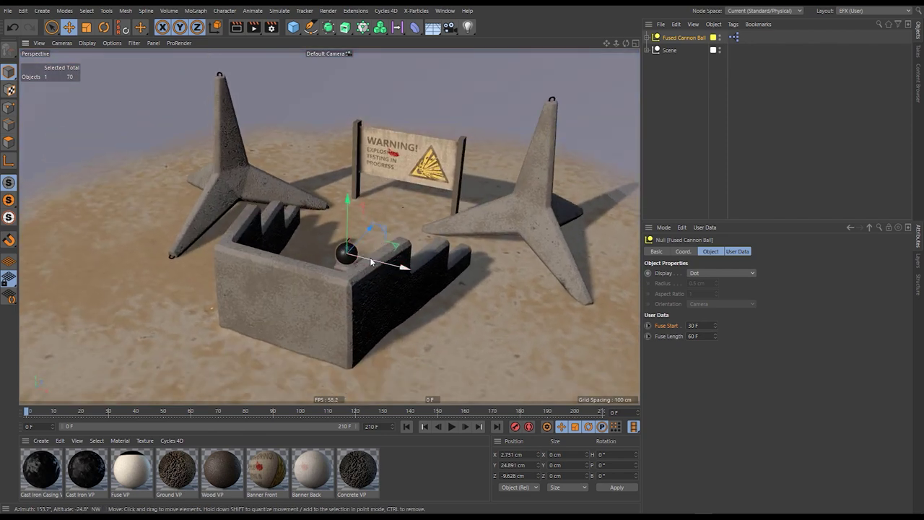
key(n)
key(b)
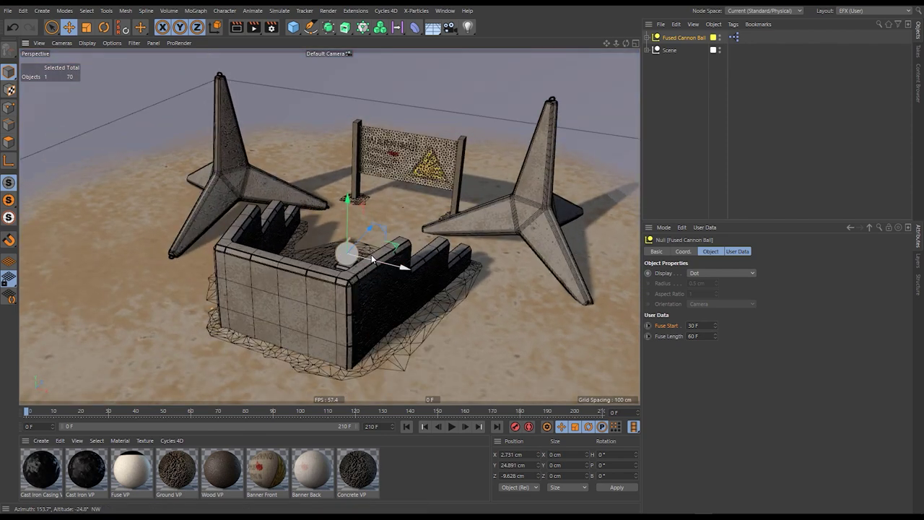
key(n)
key(q)
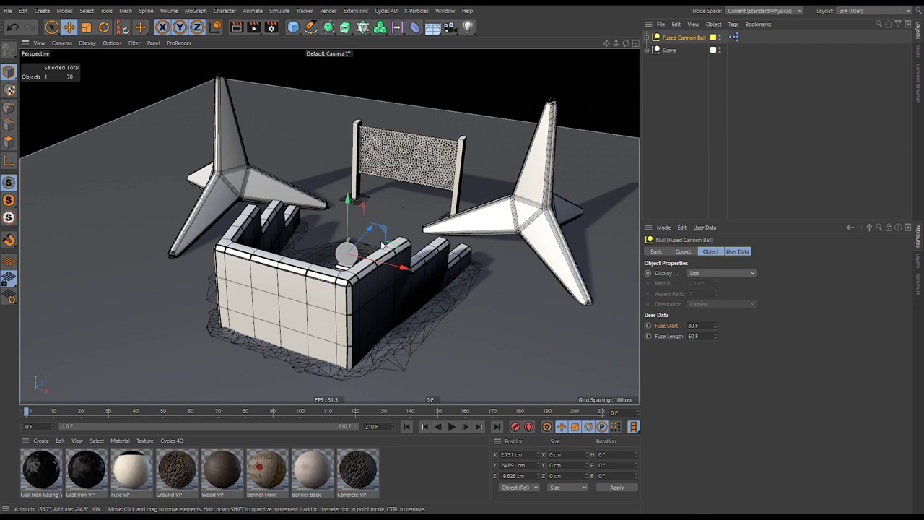
alt+right_drag(383, 246, 348, 246)
mouse_move(348, 245)
alt+mouse_down()
mouse_move(348, 264)
mouse_move(347, 245)
mouse_move(310, 247)
mouse_move(341, 241)
alt+mouse_up()
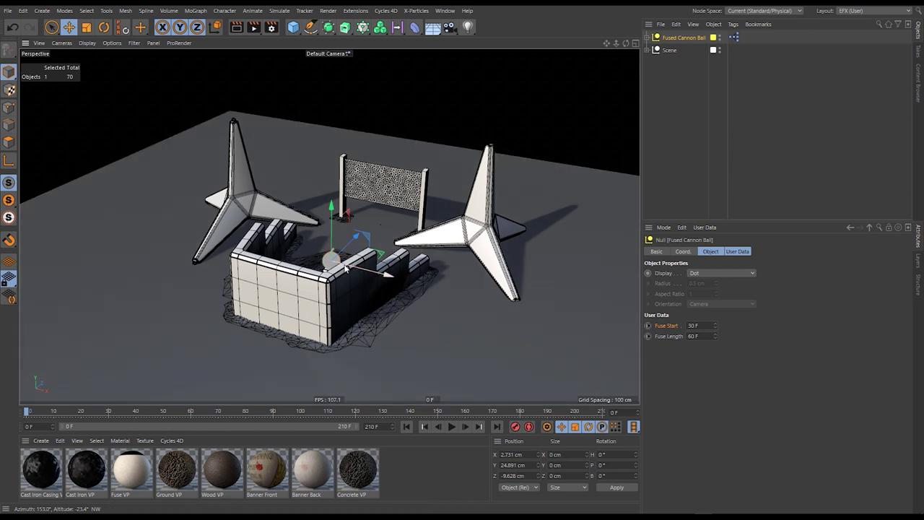
- Clear the object selection and add an X-Particles system to the scene
click(693, 120)
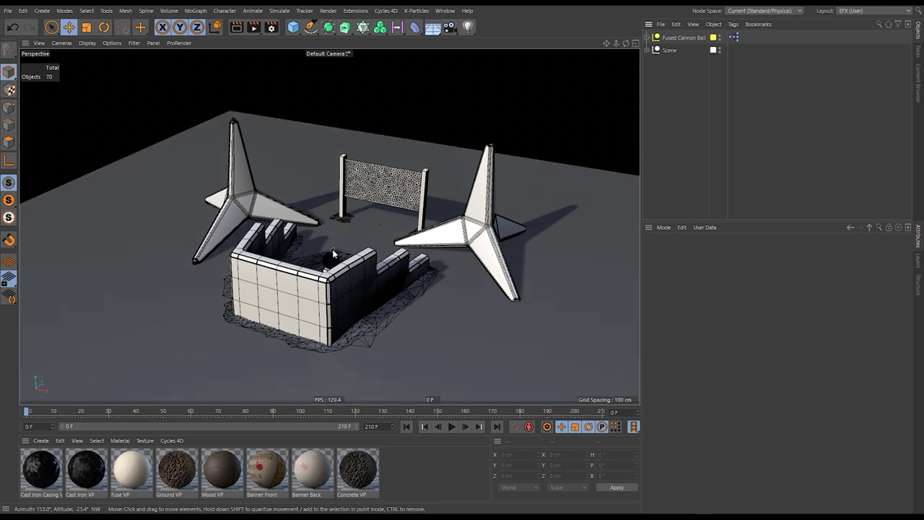
click(424, 11)
click(435, 39)
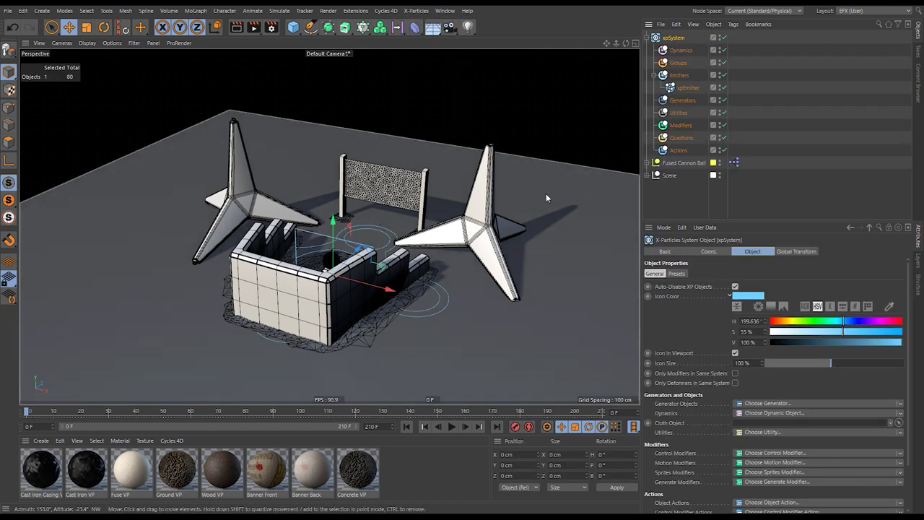
- Hide the system's icon in the viewport and set its icon colour to red with hue 0° and saturation 76%
click(734, 351)
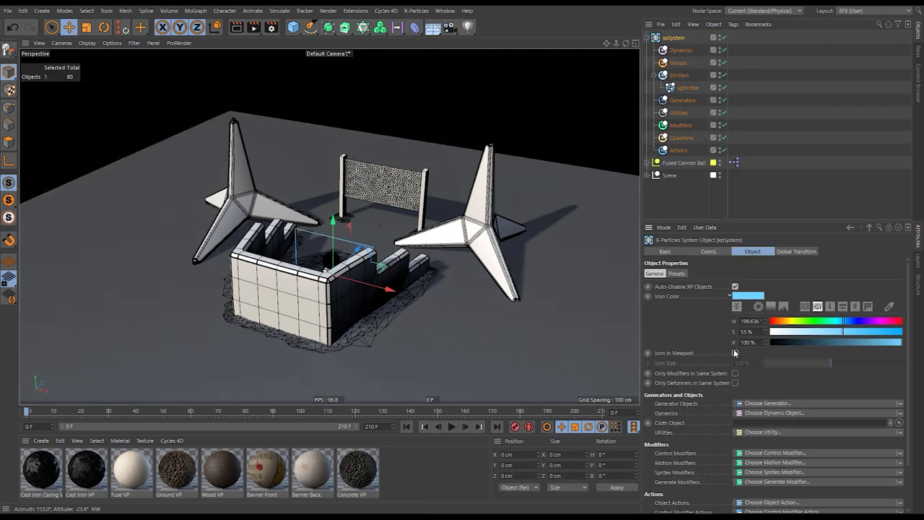
drag(798, 323, 686, 339)
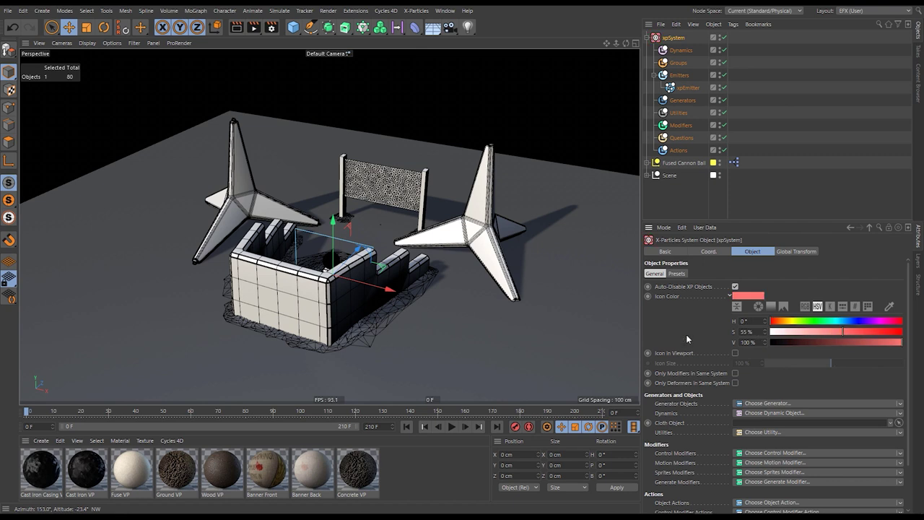
drag(866, 329, 870, 332)
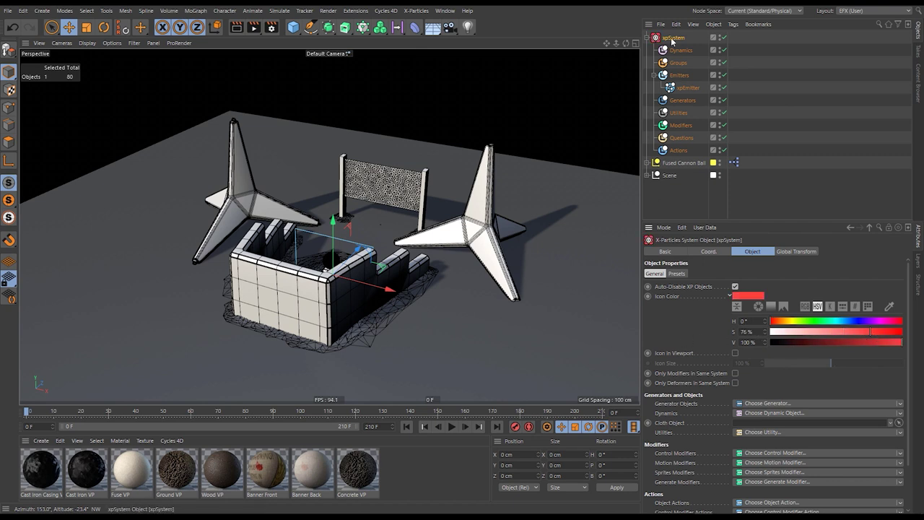
- Rename the X-Particles system as Explosion and delete its default xpEmitter
text(E)
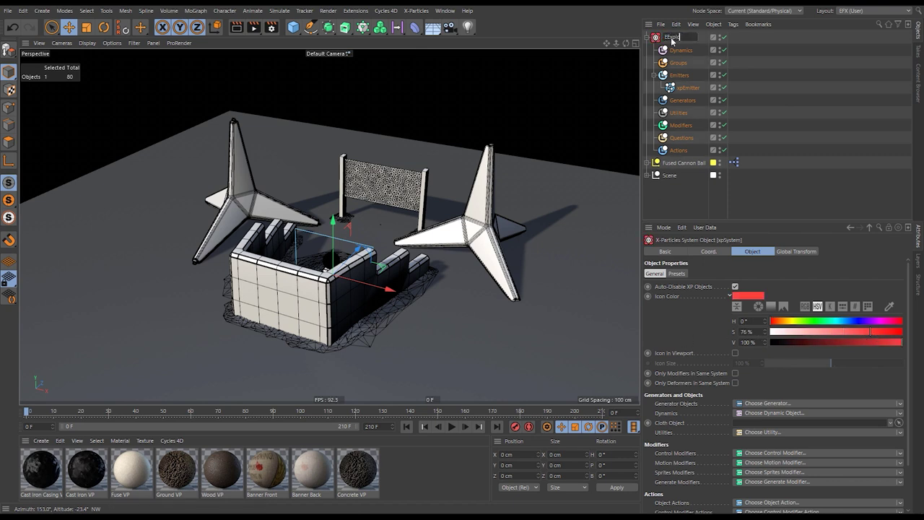
text(xplosion)
key(Return)
click(682, 87)
key(Delete)
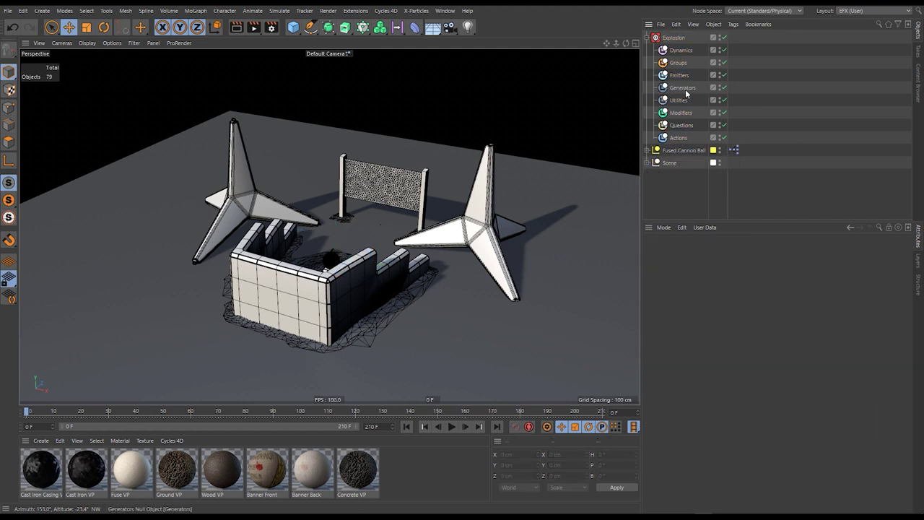
- Add an xpExplosiaFX object to the Dynamics folder of the Explosion system
click(680, 50)
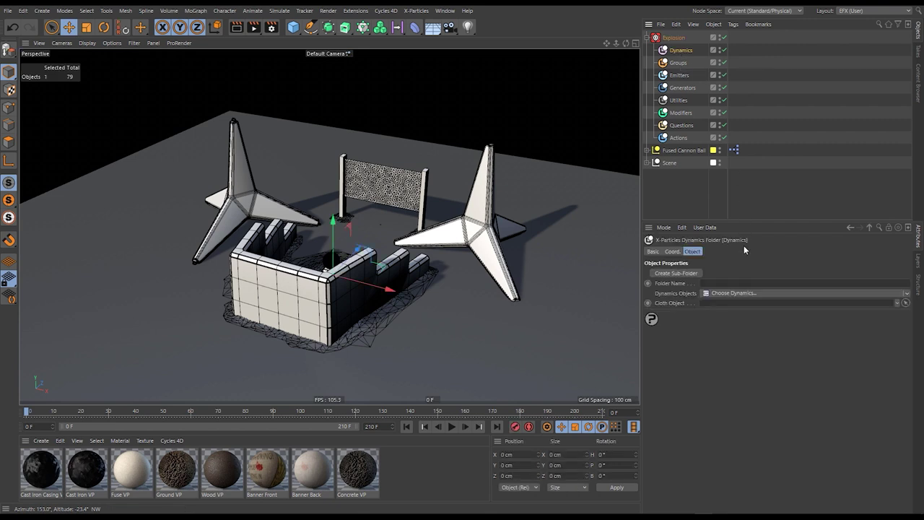
click(905, 293)
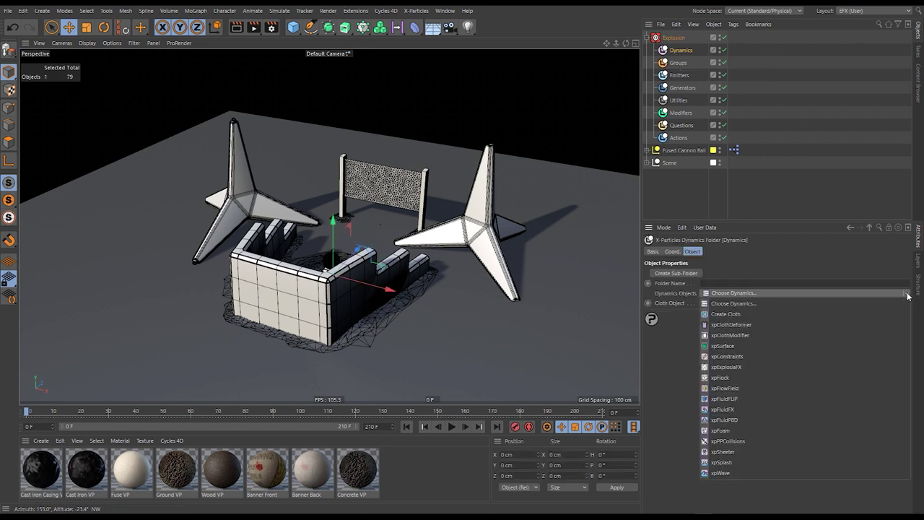
click(742, 366)
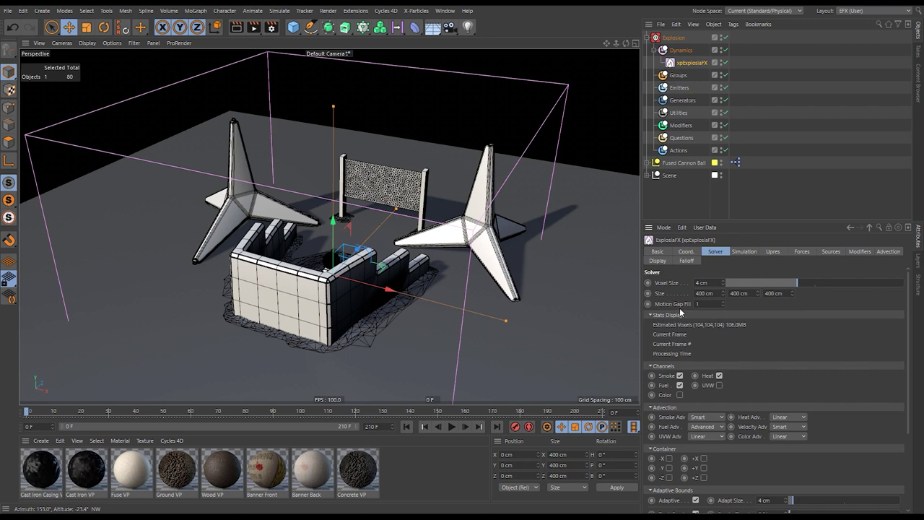
- Set the ExplosiaFX solver's voxel size to 2.5 cm and its container size to 250 × 250 × 250 cm
double_click(704, 282)
text(2.5)
key(Return)
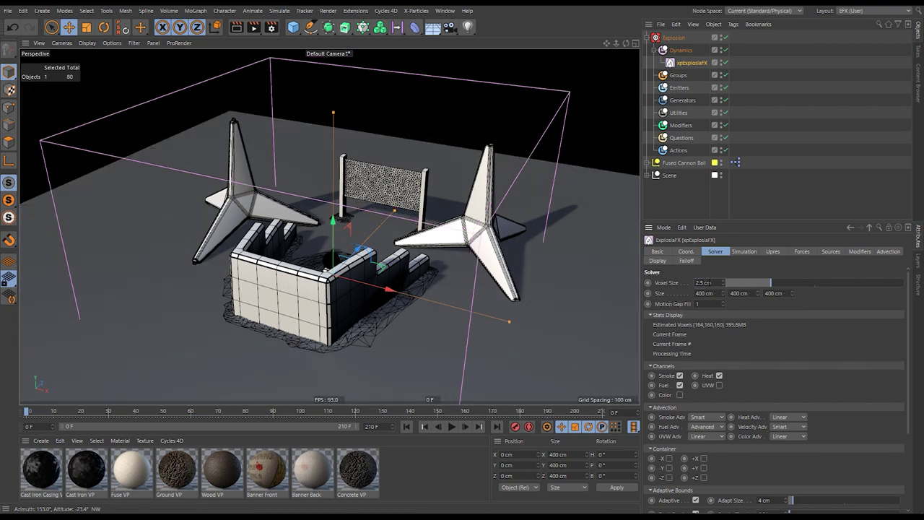
double_click(709, 293)
text(250)
key(Tab)
text(250)
key(Tab)
text(250)
key(Return)
- Position the ExplosiaFX container over the walls at about 124 cm in Y and -6.5 cm in Z
drag(336, 229, 282, 207)
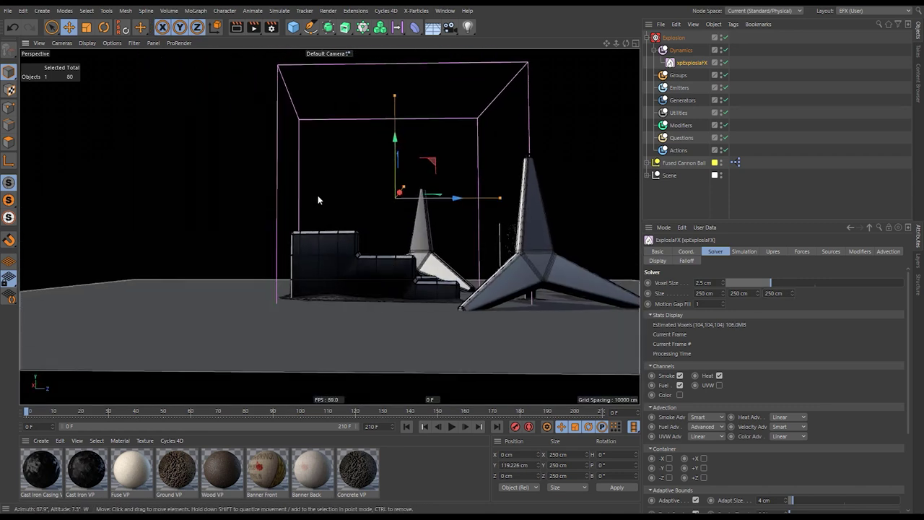
alt+drag(405, 169, 400, 281)
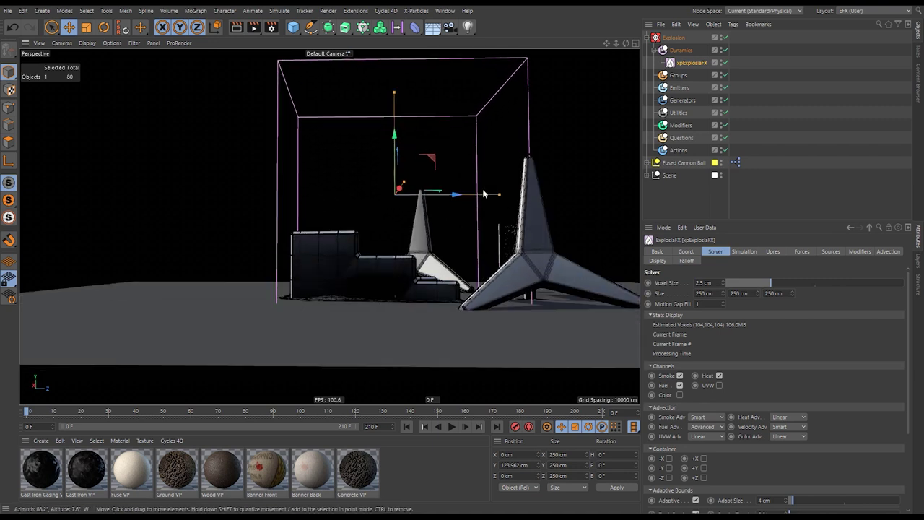
alt+drag(484, 193, 364, 280)
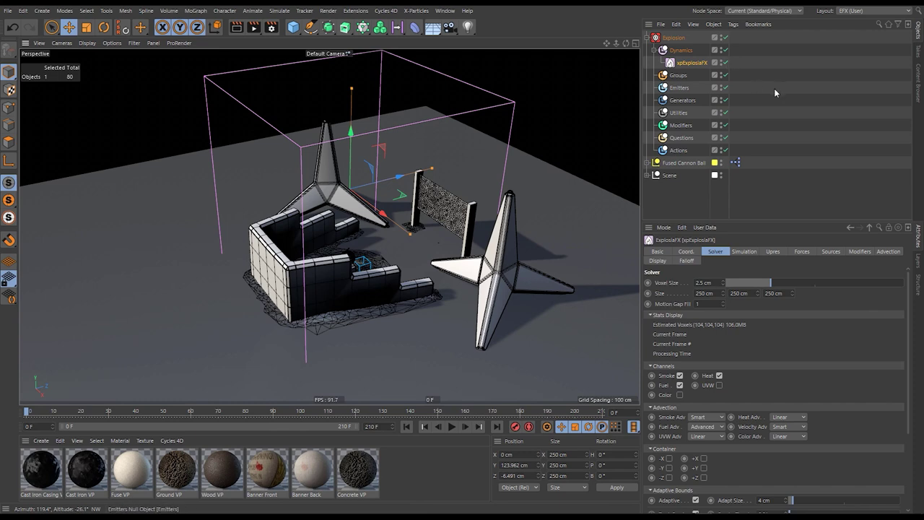
alt+drag(355, 271, 353, 276)
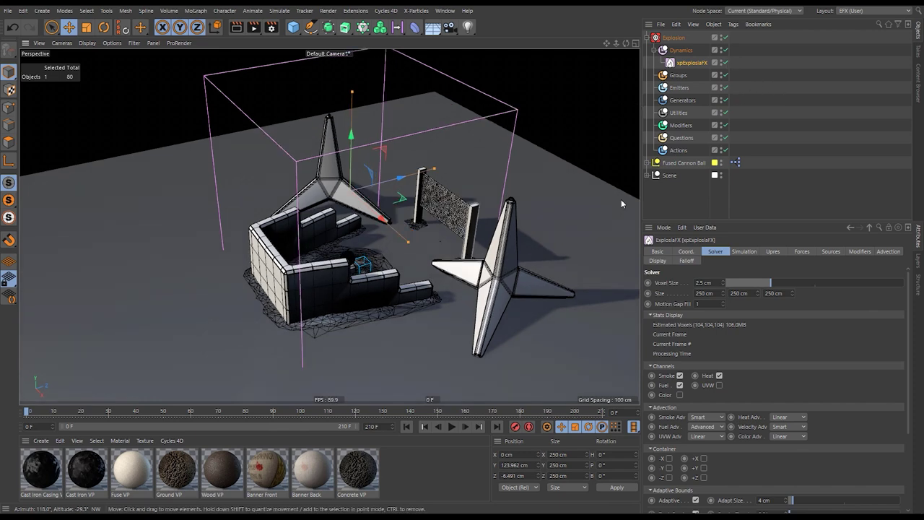
- Hide the Scene group in the viewport and select the cannon ball's exploding casing
alt+double_click(720, 176)
alt+right_drag(345, 259, 534, 231)
alt+drag(345, 258, 327, 158)
click(354, 275)
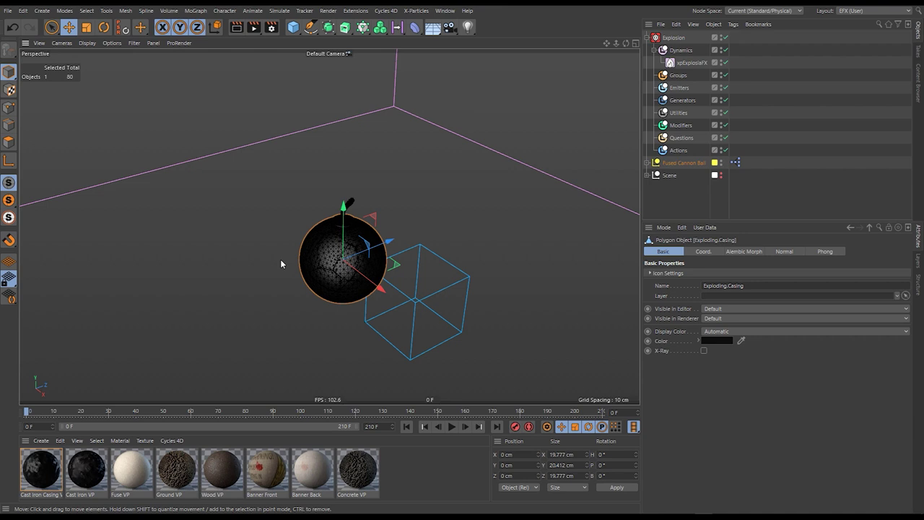
- Add a sphere primitive and place it inside the Explosion system's Emitters folder
drag(293, 28, 492, 66)
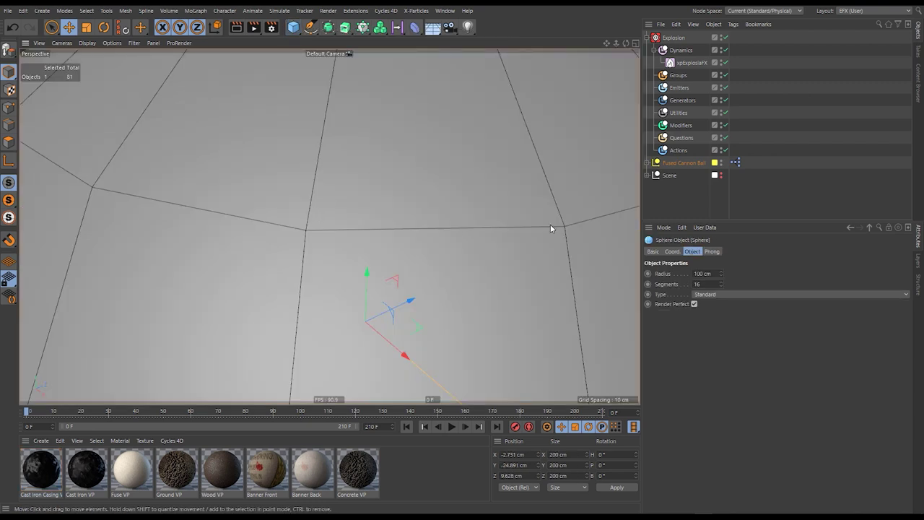
click(648, 162)
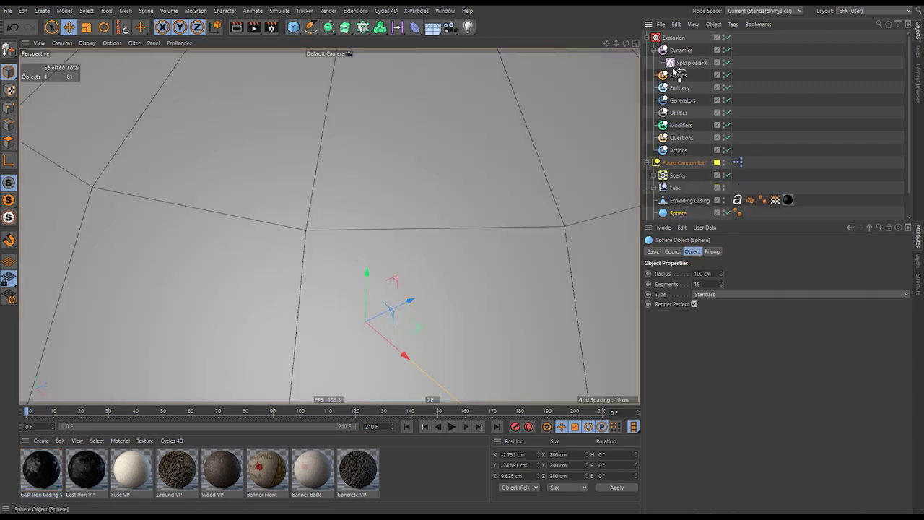
drag(682, 90, 683, 90)
- Scale the sphere down to a radius of about 9.7 cm and move it beside the cannon ball
key(t)
drag(494, 189, 317, 401)
key(e)
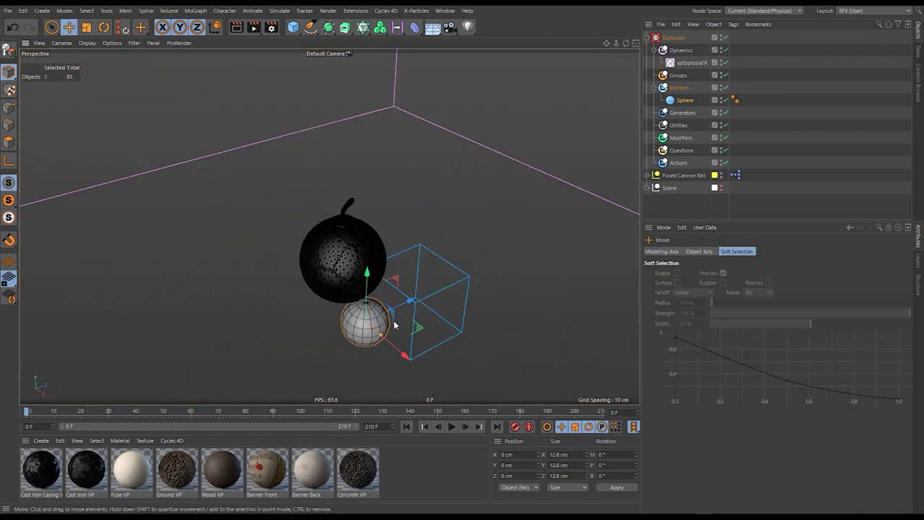
drag(394, 278, 273, 235)
key(t)
drag(353, 225, 433, 210)
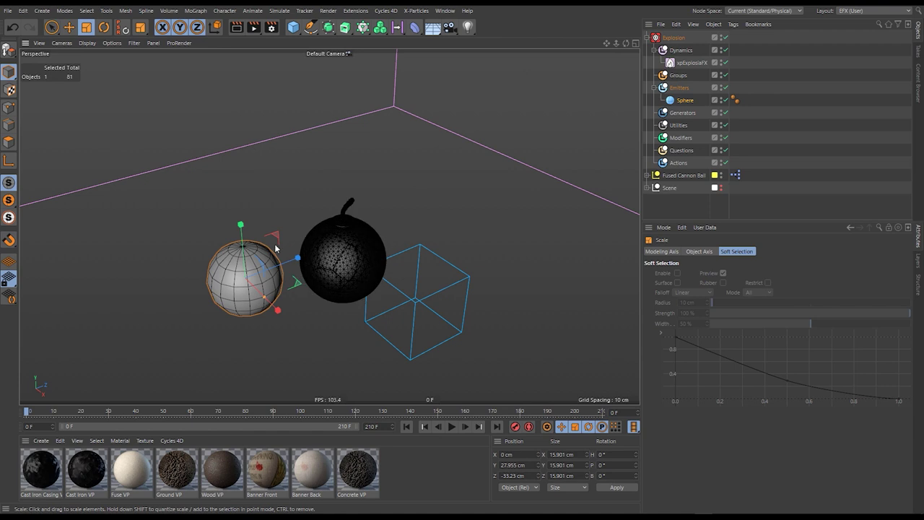
key(e)
drag(317, 231, 288, 160)
key(t)
drag(335, 213, 364, 245)
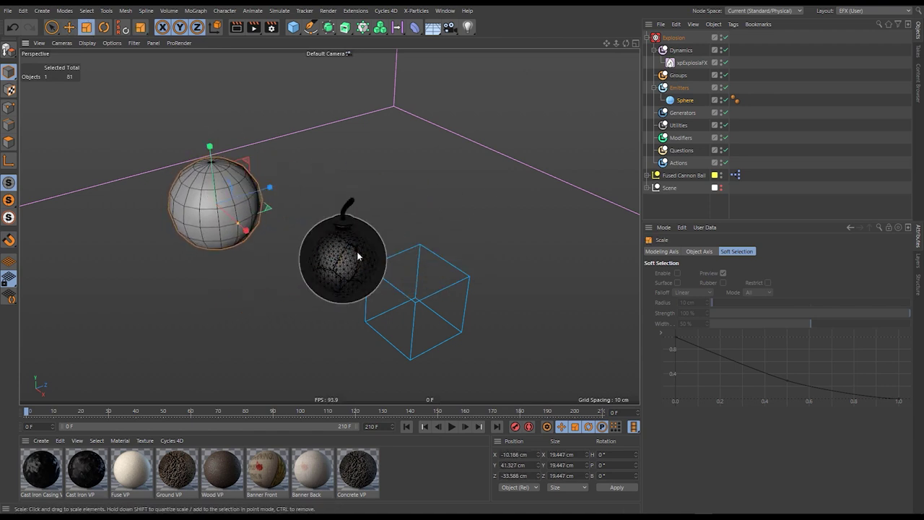
- Use the Transfer tool to match the sphere's position to the cannon ball's Exploding.Casing object
click(357, 256)
click(239, 210)
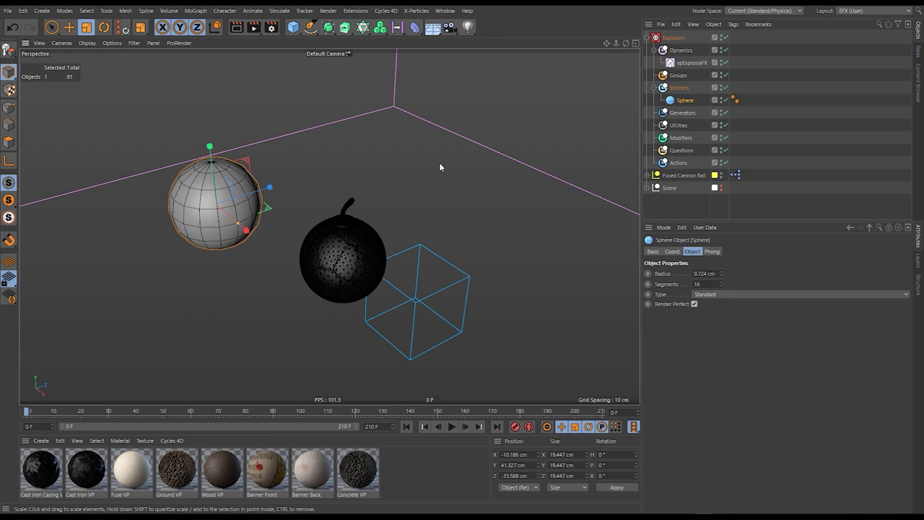
key(e)
key(shift+c)
text(tran)
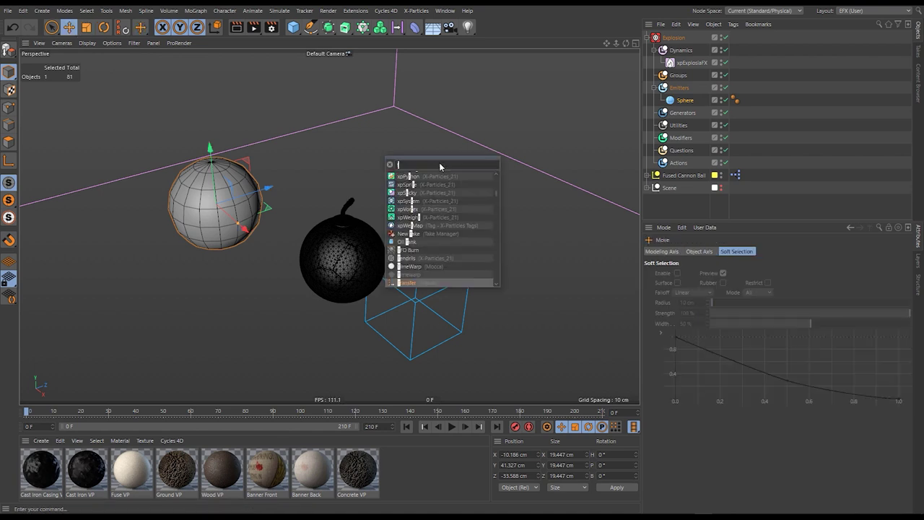
click(410, 176)
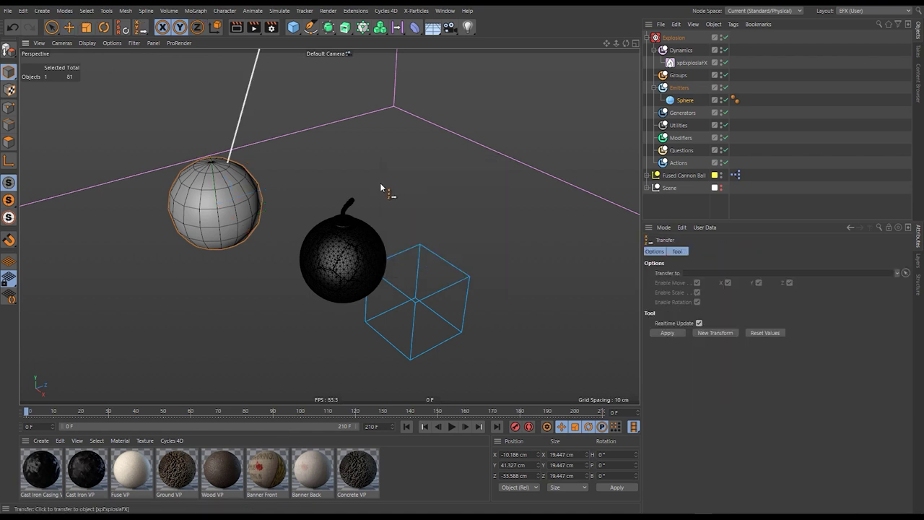
click(327, 253)
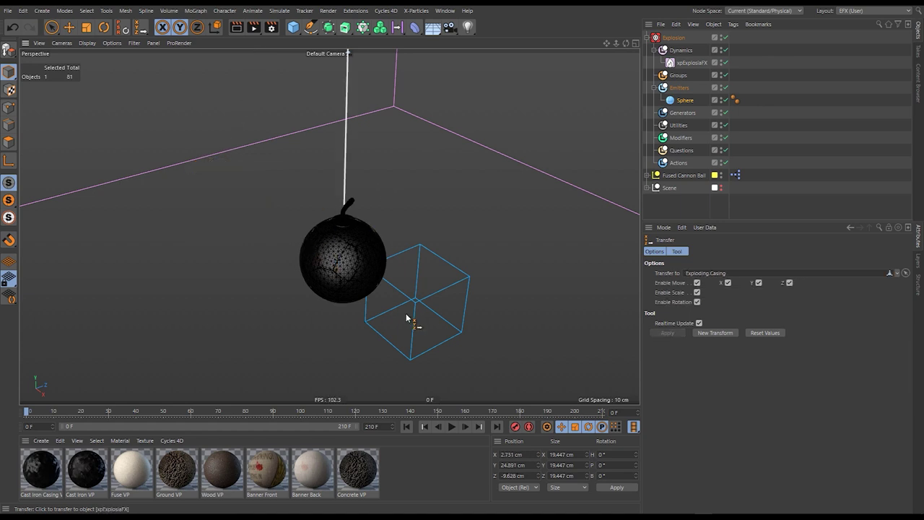
click(682, 100)
key(e)
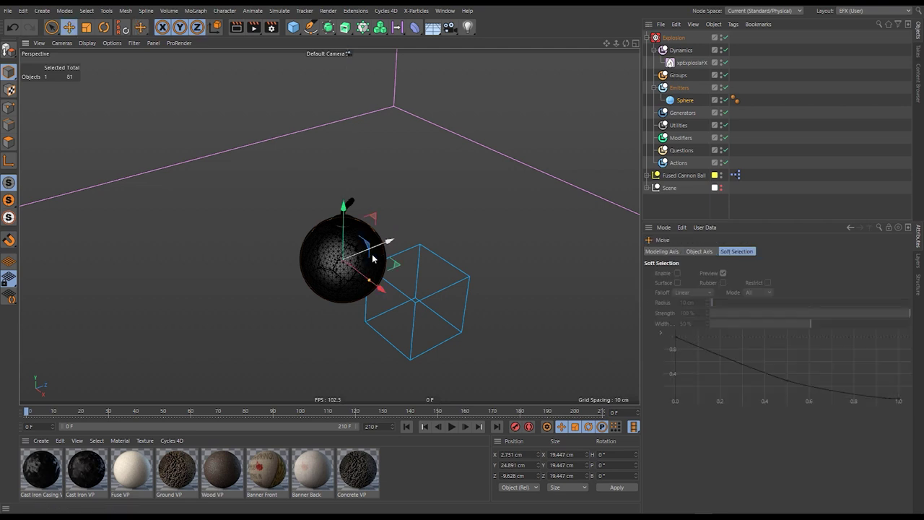
- Scale the sphere down to about 18.9 cm across and hide the Fused Cannon Ball group in the viewport
alt+drag(337, 262, 453, 214)
key(t)
key(ctrl+z)
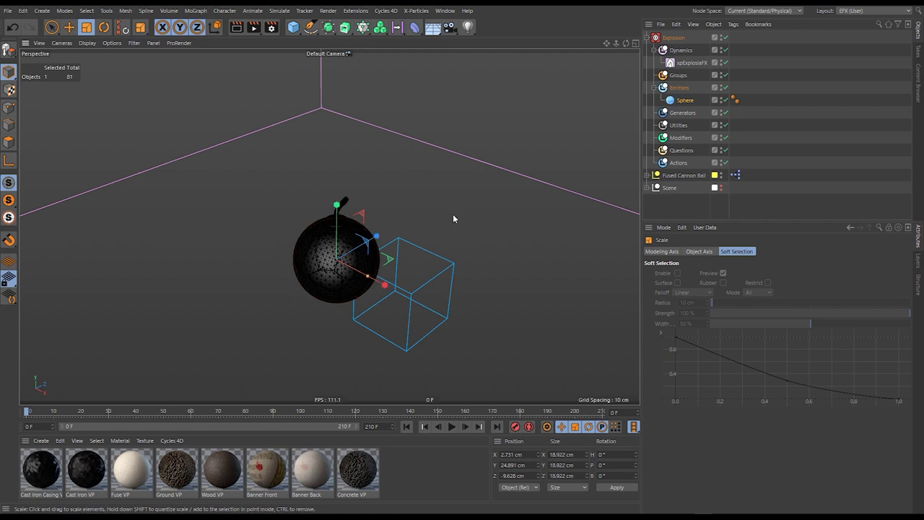
alt+double_click(721, 175)
alt+drag(298, 284, 366, 241)
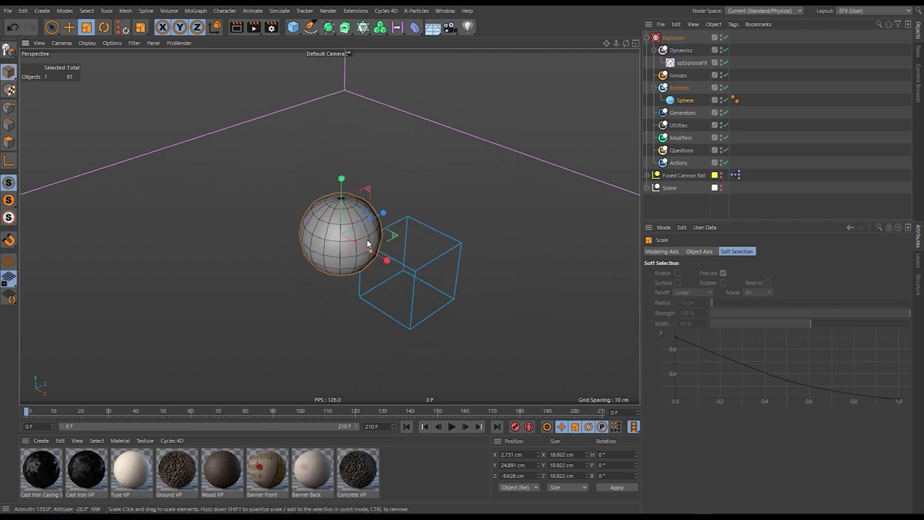
- Add an xpExplosiaFX Source tag to the sphere
right_click(686, 103)
mouse_move(750, 177)
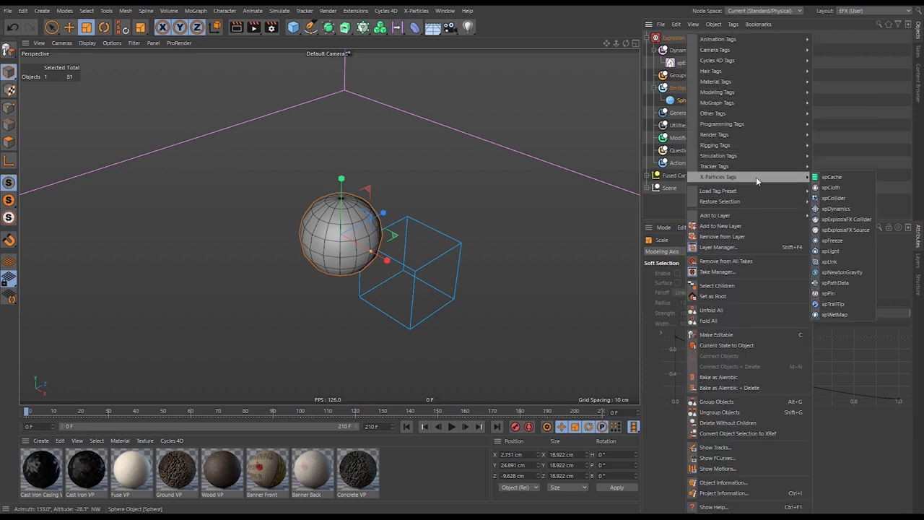
click(845, 229)
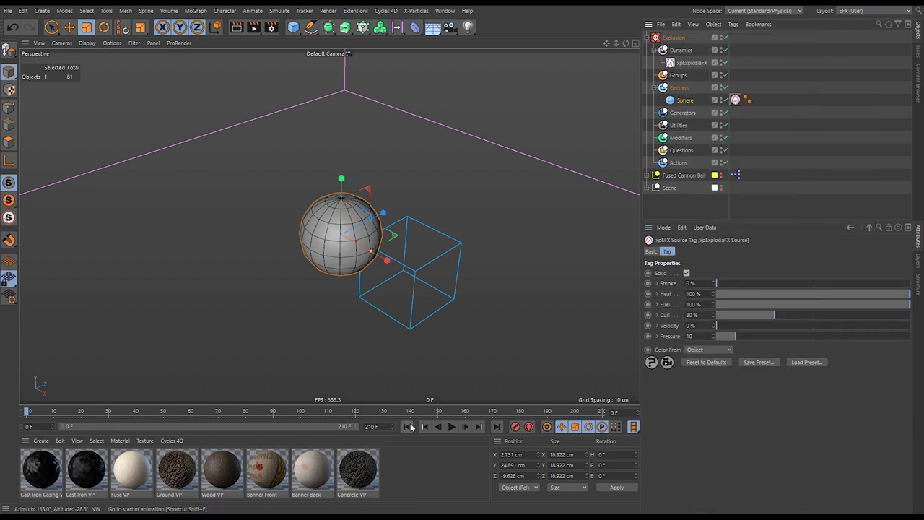
- Play the simulation to about frame 117 to examine the sphere's fire and smoke, and return to the first frame
click(451, 426)
scroll(318, 314, down, 3)
alt+drag(319, 314, 284, 285)
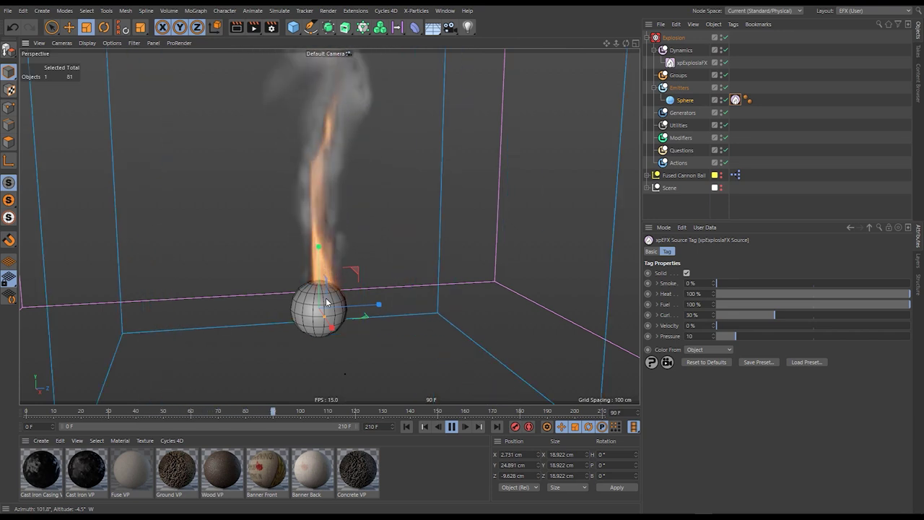
click(450, 427)
alt+drag(370, 353, 426, 394)
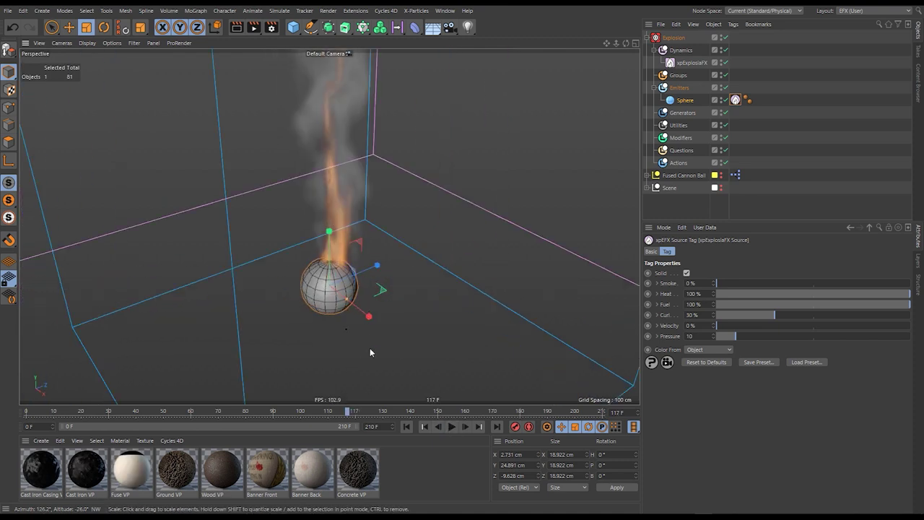
click(407, 427)
- Add a cube about 17 cm wide beside the sphere and copy the sphere's xpExplosiaFX Source tag onto it
alt+middle_drag(324, 279, 320, 288)
alt+right_drag(319, 288, 347, 288)
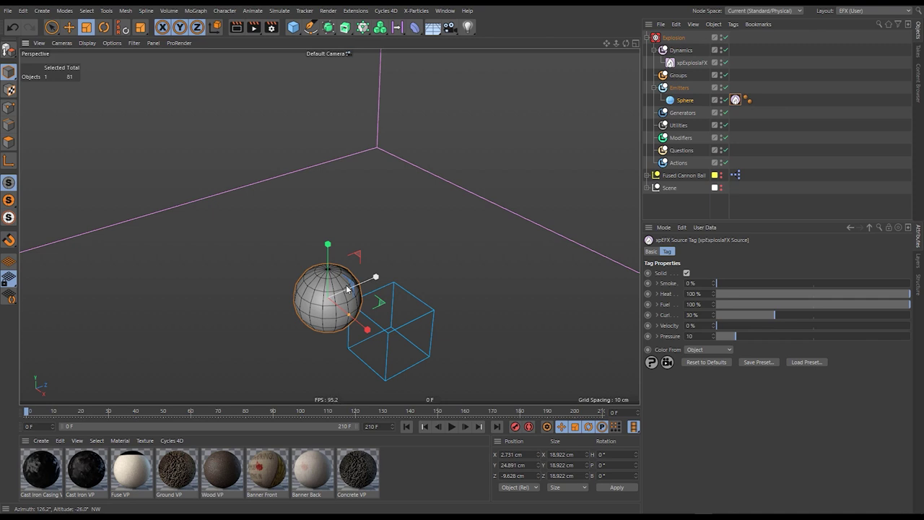
click(297, 30)
click(386, 42)
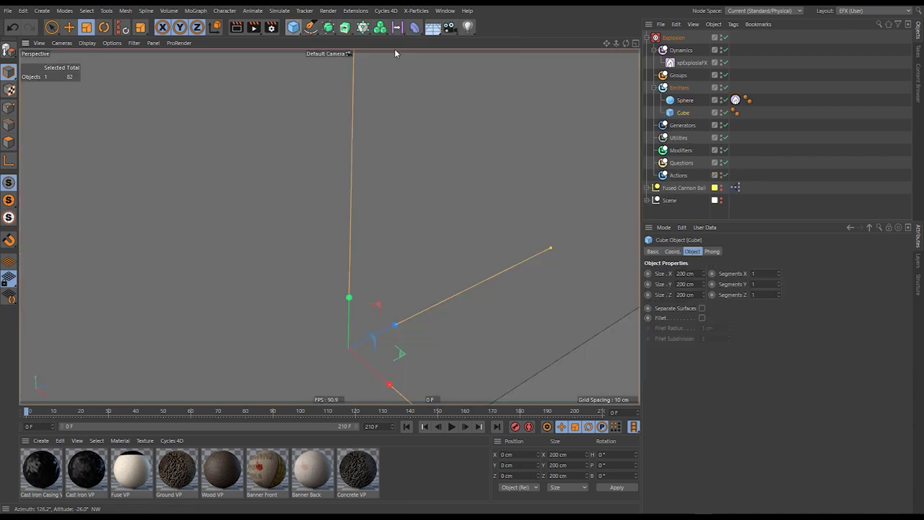
drag(422, 212, 276, 338)
key(e)
drag(455, 315, 360, 241)
ctrl+drag(735, 100, 735, 112)
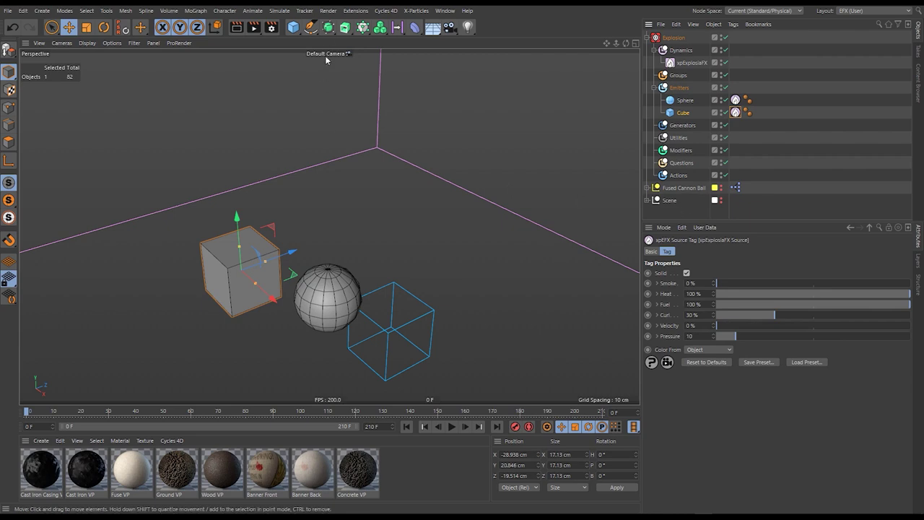
- Add a torus about 29 cm wide on the far side of the sphere and copy the cube's source tag onto it
drag(293, 27, 335, 78)
key(t)
drag(479, 185, 245, 361)
key(e)
drag(281, 346, 323, 224)
key(t)
drag(496, 148, 485, 150)
ctrl+drag(735, 112, 734, 125)
- Preview the three burning primitives, and set Curl to about 88% and Pressure to about 62 on all their source tags
click(451, 426)
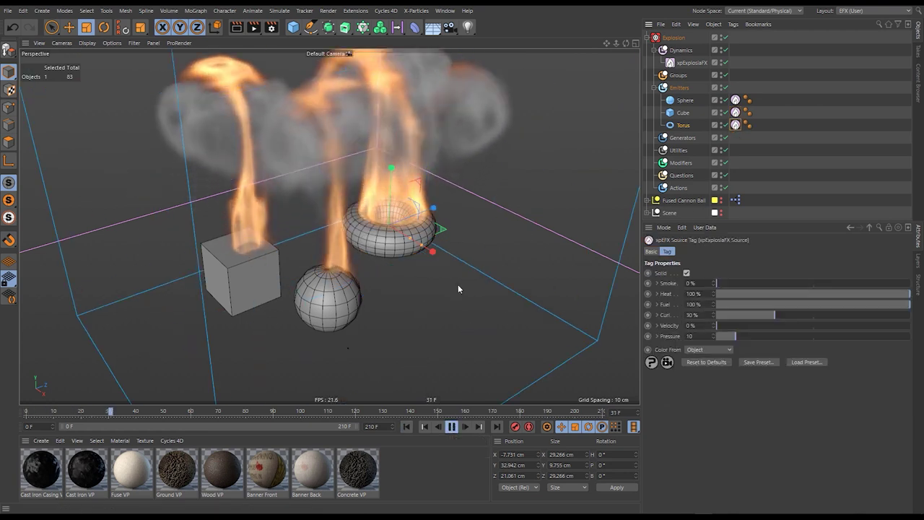
click(453, 427)
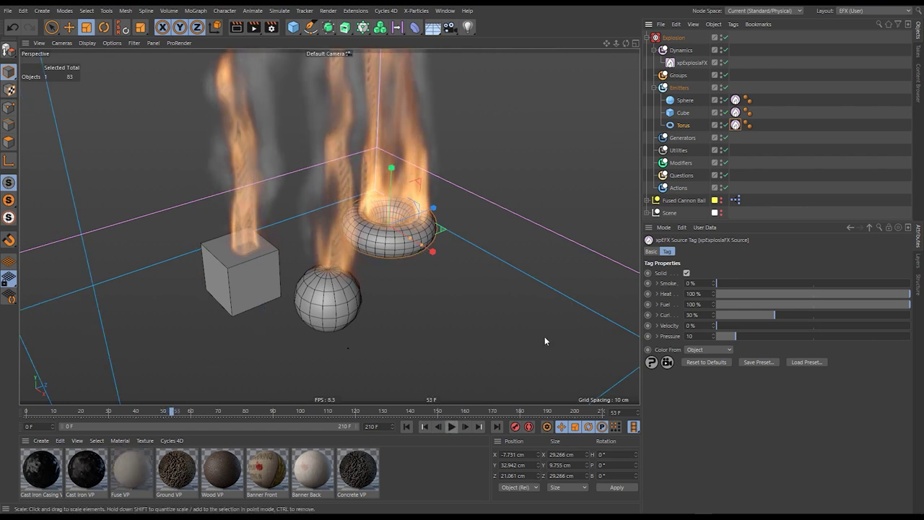
shift+click(735, 125)
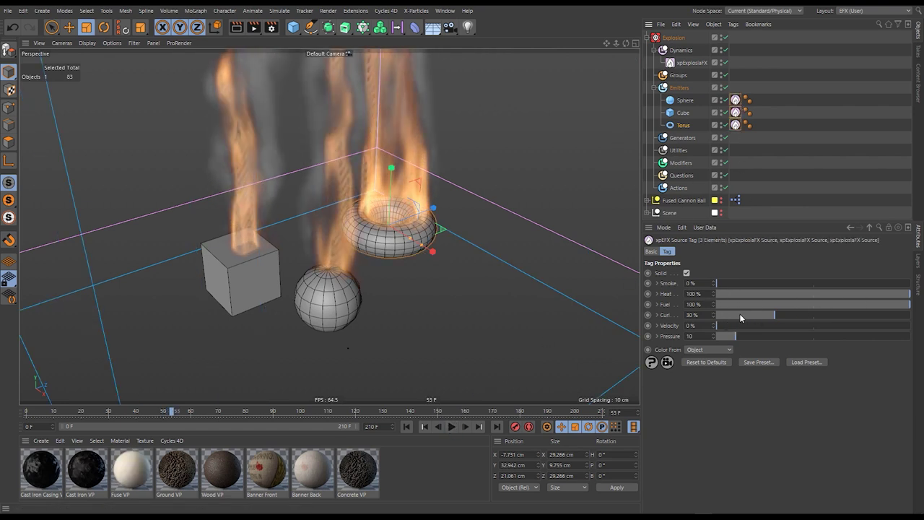
drag(777, 315, 887, 316)
drag(736, 336, 812, 337)
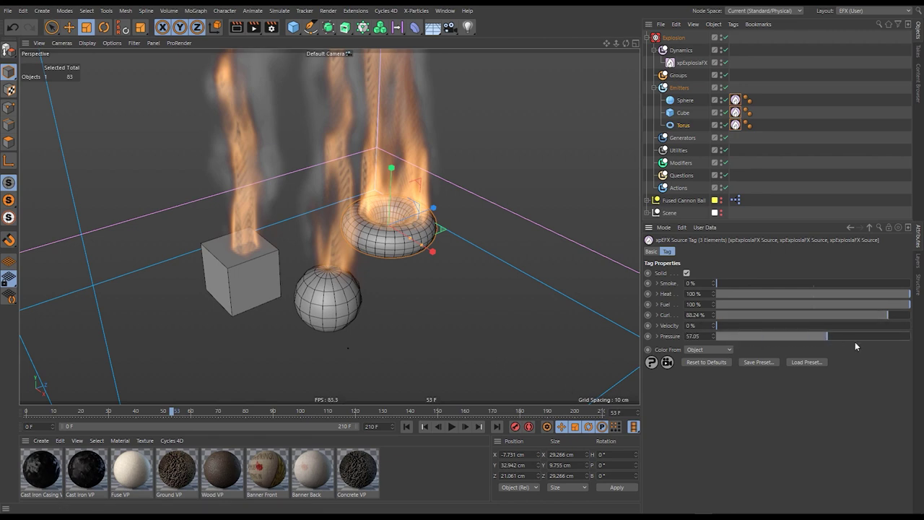
- Replay the simulation from the first frame to about frame 44 to check the stronger curl and pressure
click(406, 426)
click(452, 427)
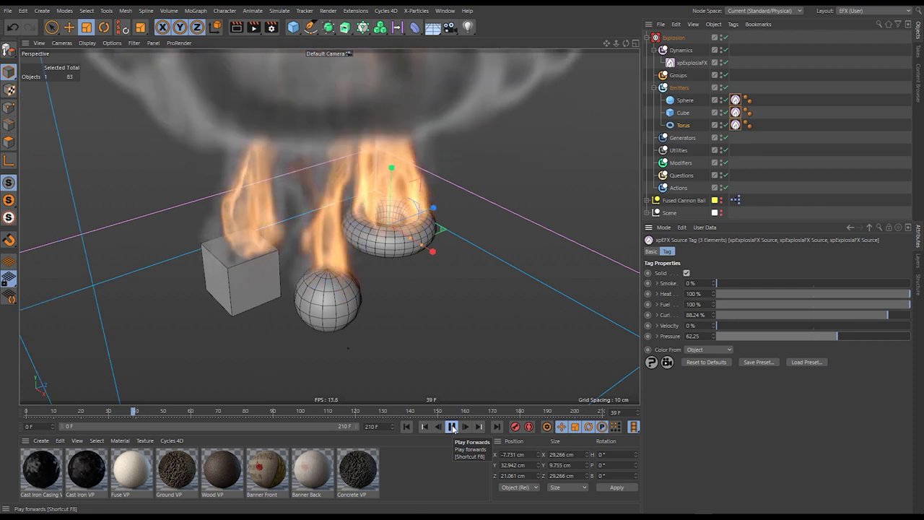
click(452, 427)
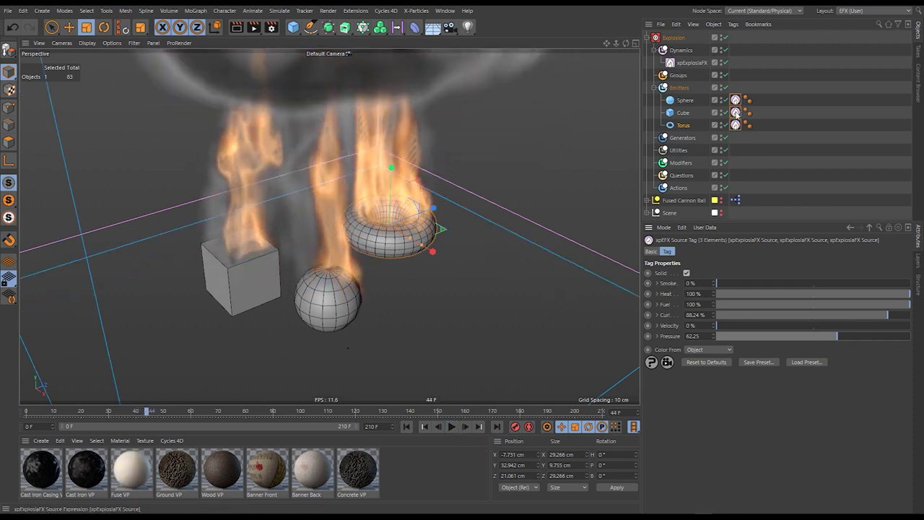
- Switch the sphere and torus emitters off and back on, and return to the first frame
click(736, 100)
click(725, 99)
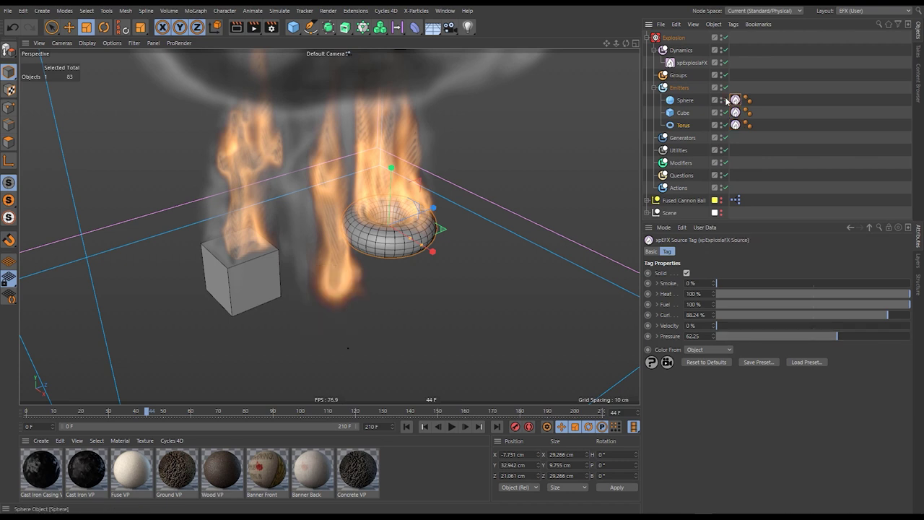
click(725, 124)
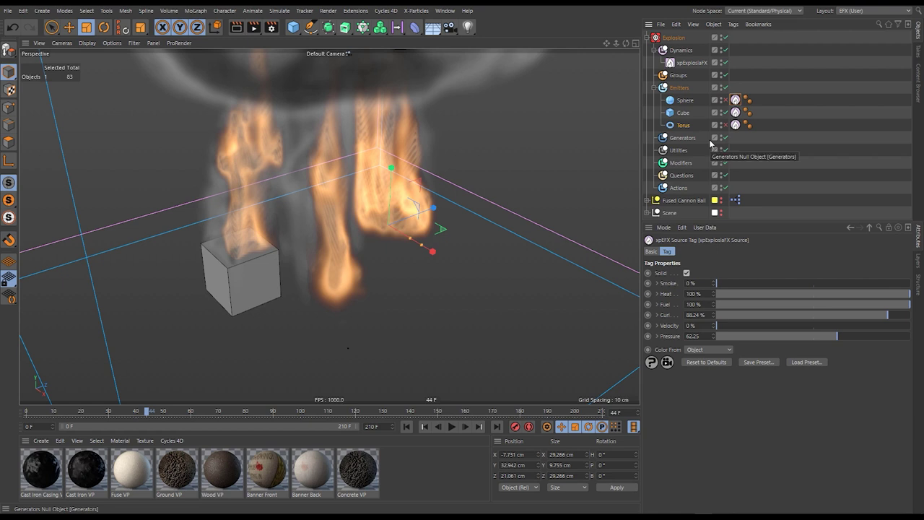
drag(721, 99, 721, 125)
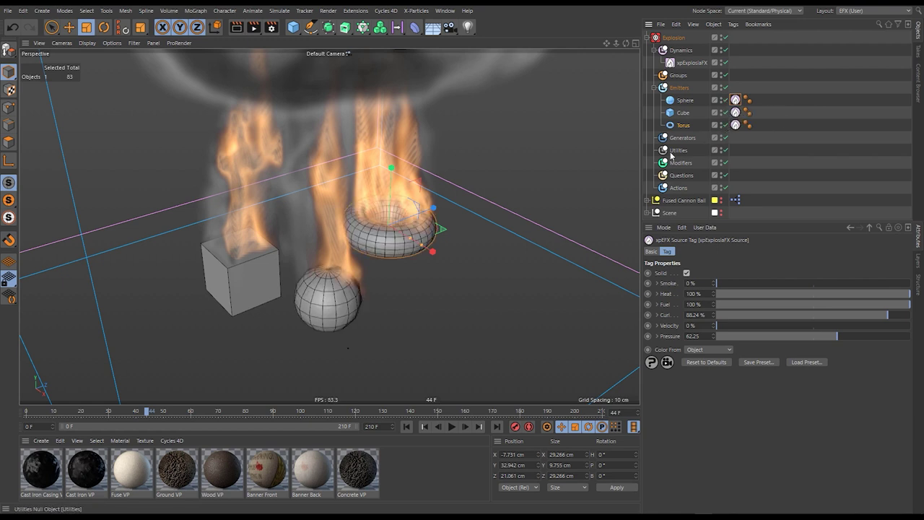
click(407, 427)
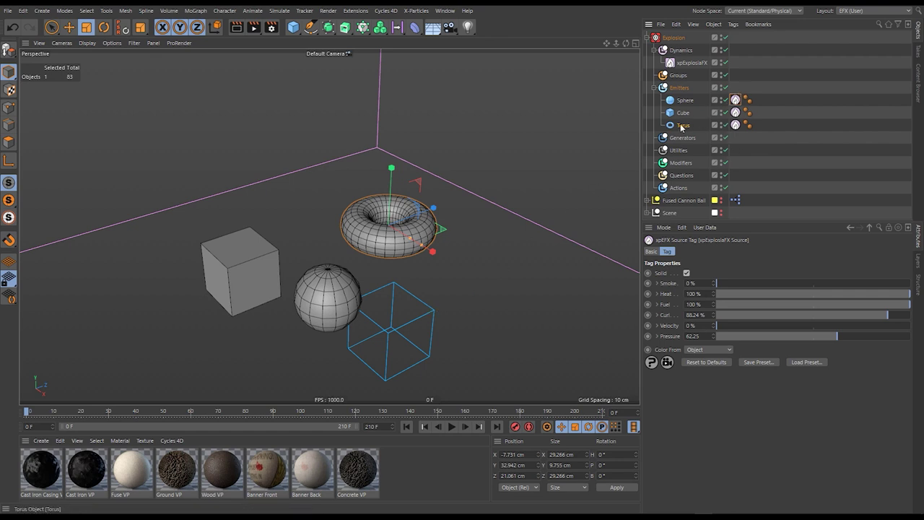
- Add an xpJoin utility and place it in the Emitters folder above the sphere
click(679, 150)
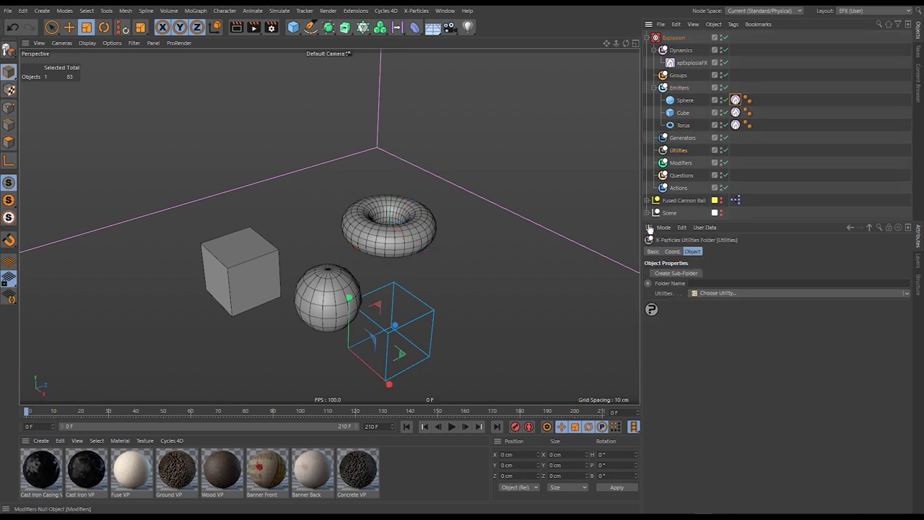
click(907, 295)
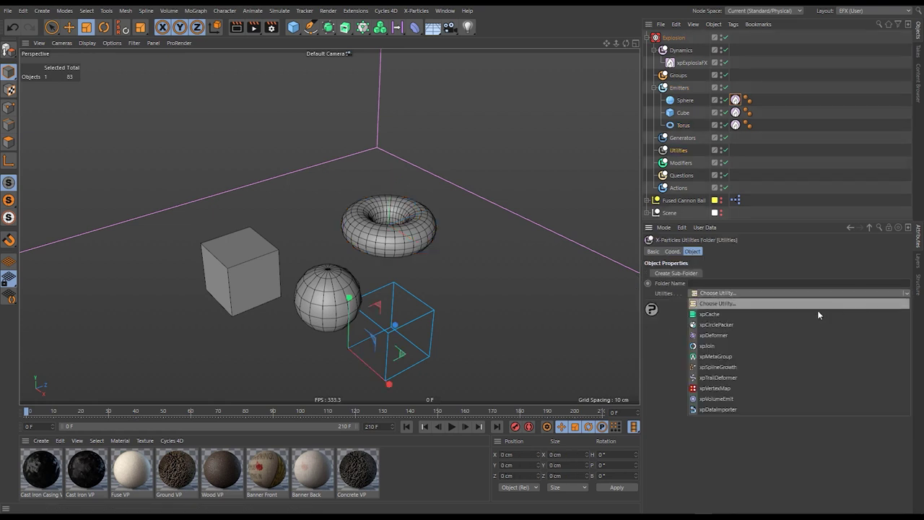
click(721, 353)
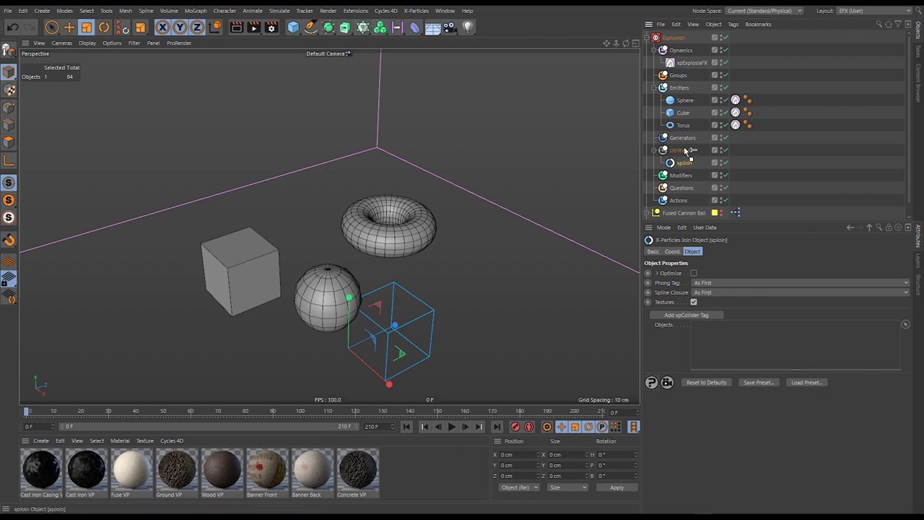
drag(695, 98, 695, 99)
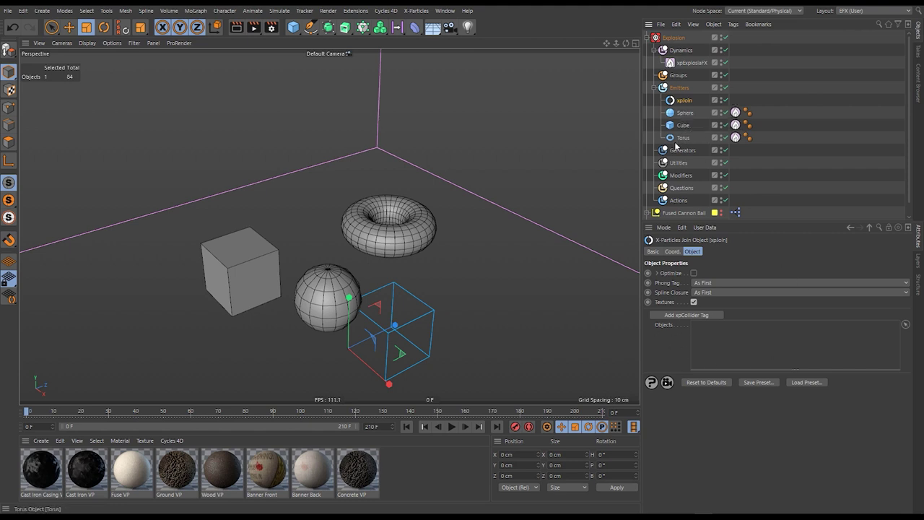
- Move the sphere's source tag onto the xpJoin object and delete the source tags from the cube and torus
drag(735, 112, 734, 100)
click(735, 126)
shift+click(736, 138)
key(Delete)
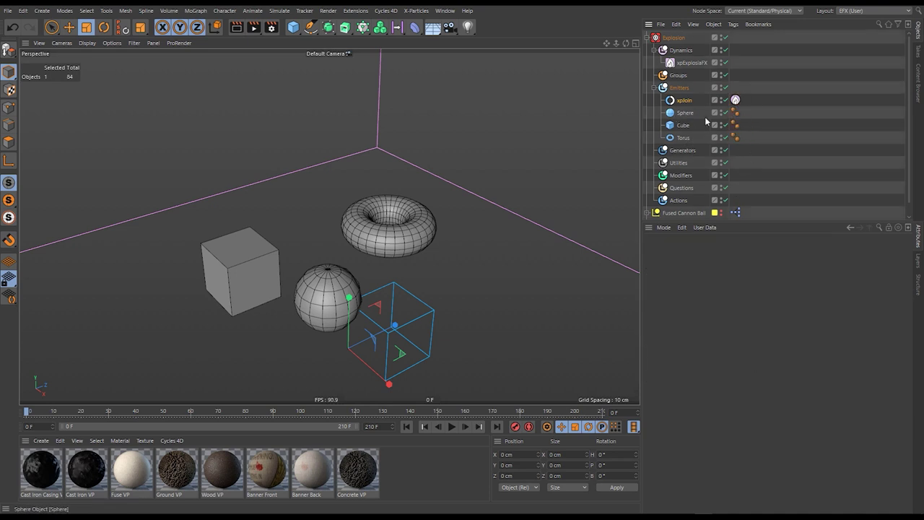
- Parent the sphere, cube and torus under xpJoin while playing the simulation, and return to the first frame
click(451, 427)
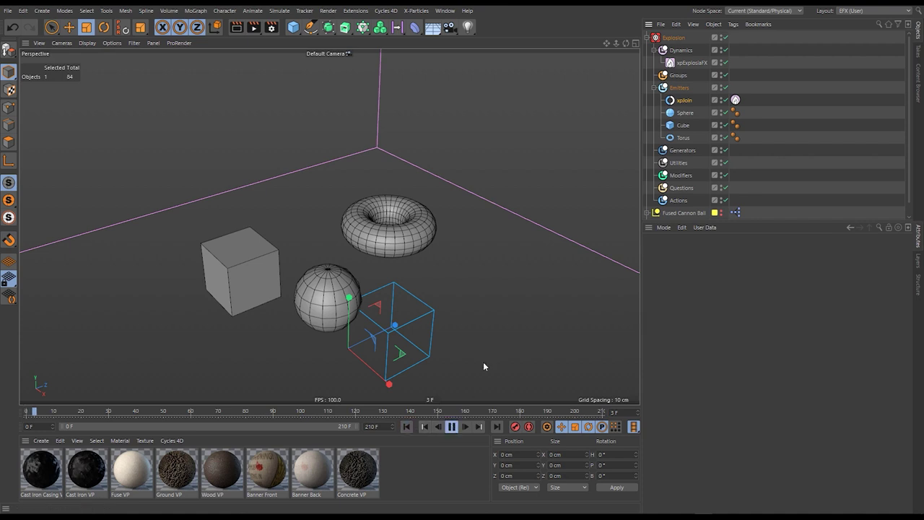
click(682, 113)
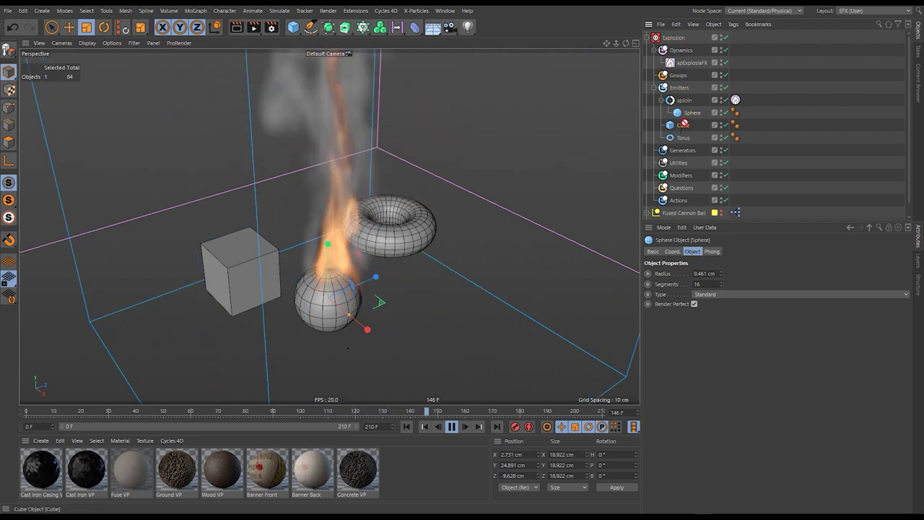
drag(692, 115, 690, 133)
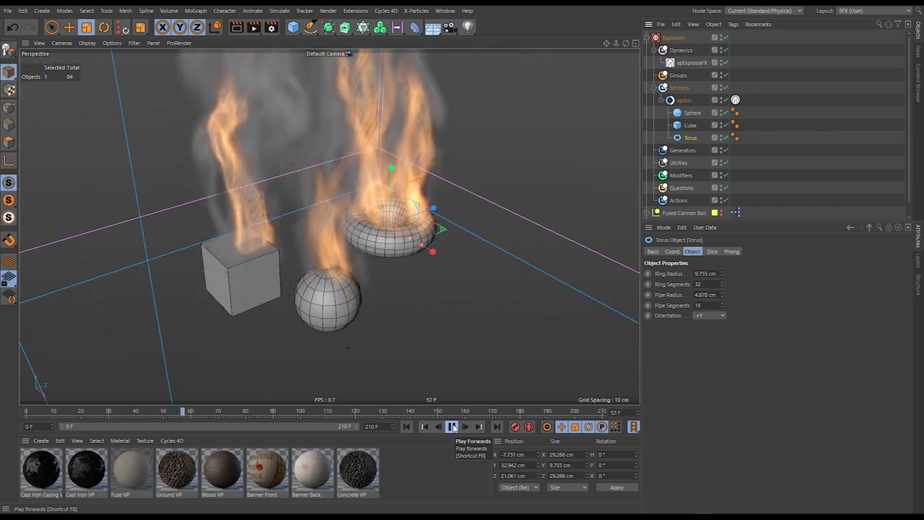
click(453, 426)
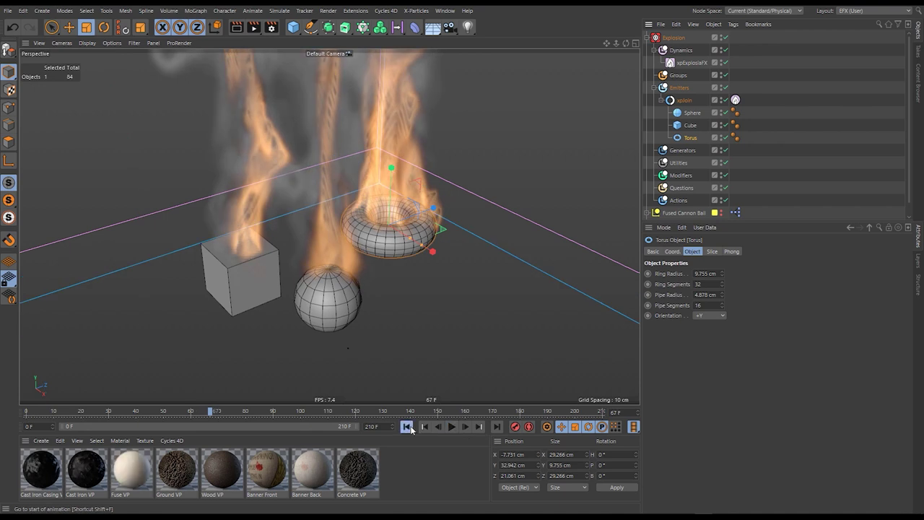
click(407, 427)
- Create a sub-folder inside the Emitters folder
click(678, 89)
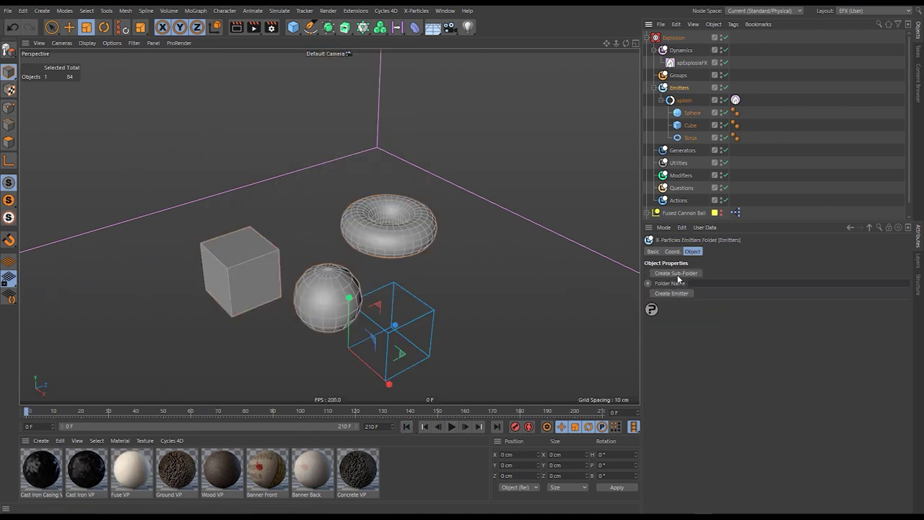
click(677, 274)
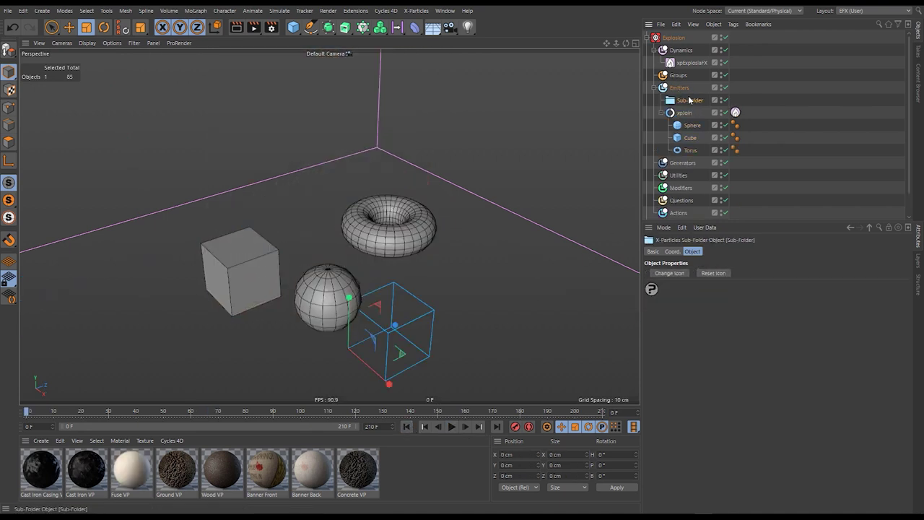
- Rename the new sub-folder to Inactive and the xpJoin object to EFX Sources
key(BackSpace)
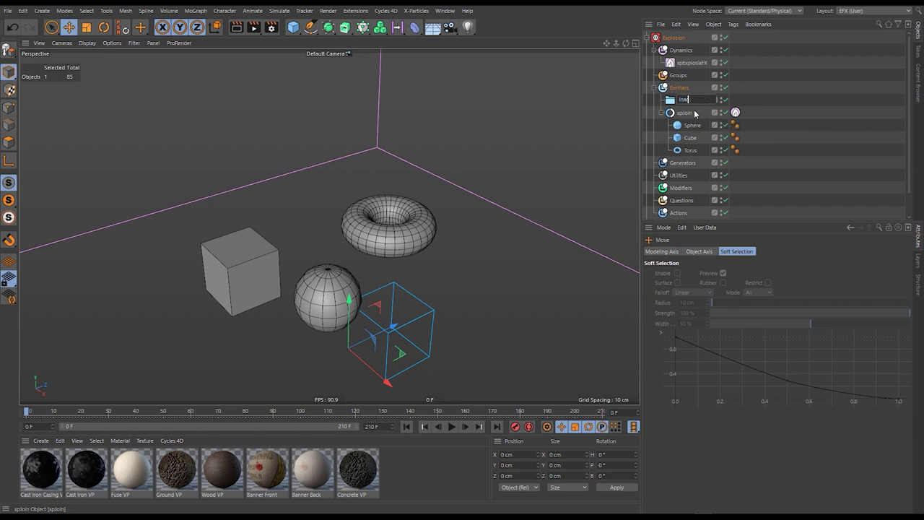
double_click(692, 114)
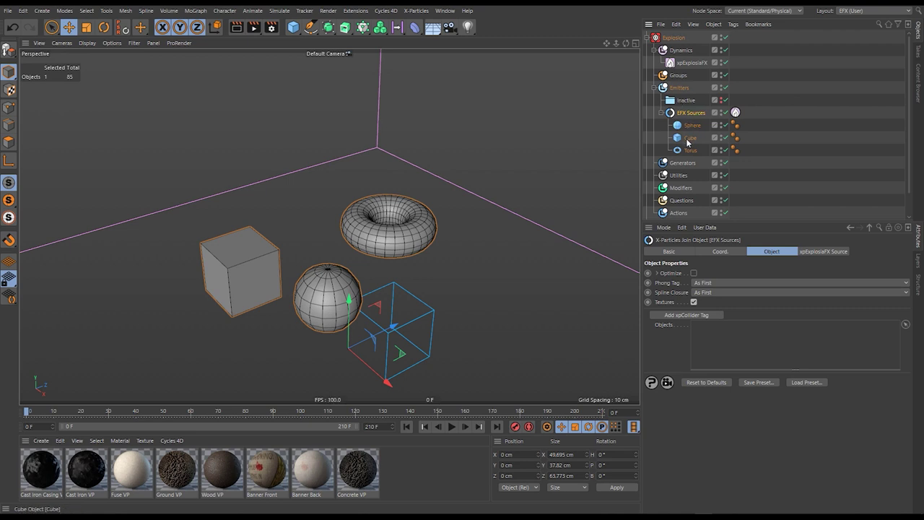
- Move the cube and torus from EFX Sources into the Inactive folder, then collapse the folder and clear the selection
drag(690, 137, 695, 110)
click(661, 101)
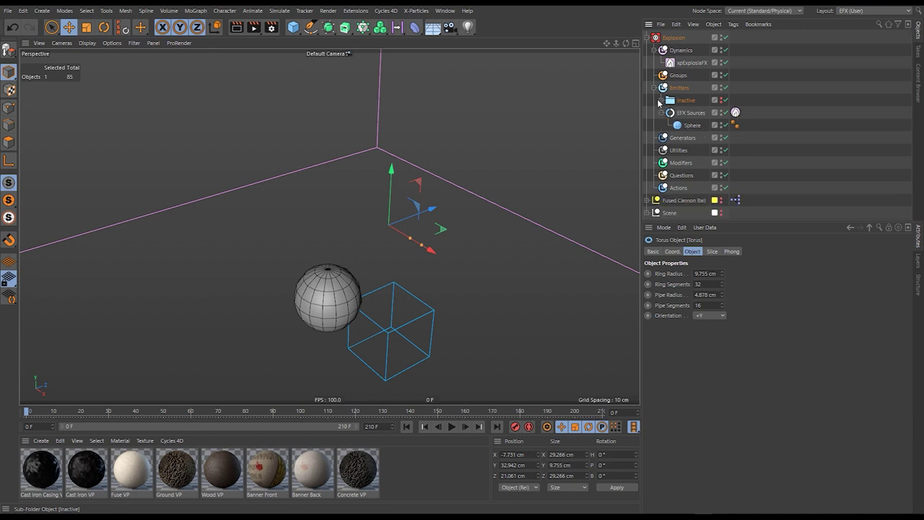
click(764, 150)
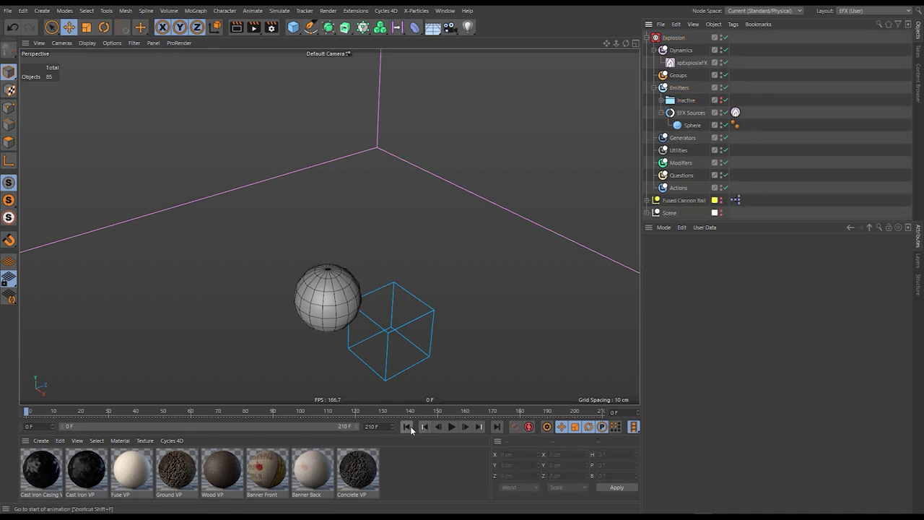
- Play the simulation with only the sphere as source, view it from another angle, and return to the first frame
click(451, 428)
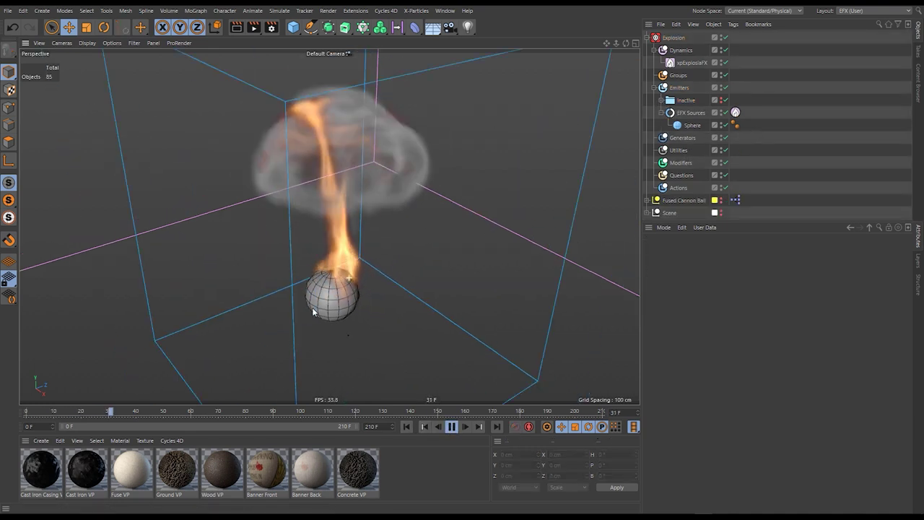
alt+drag(312, 298, 307, 263)
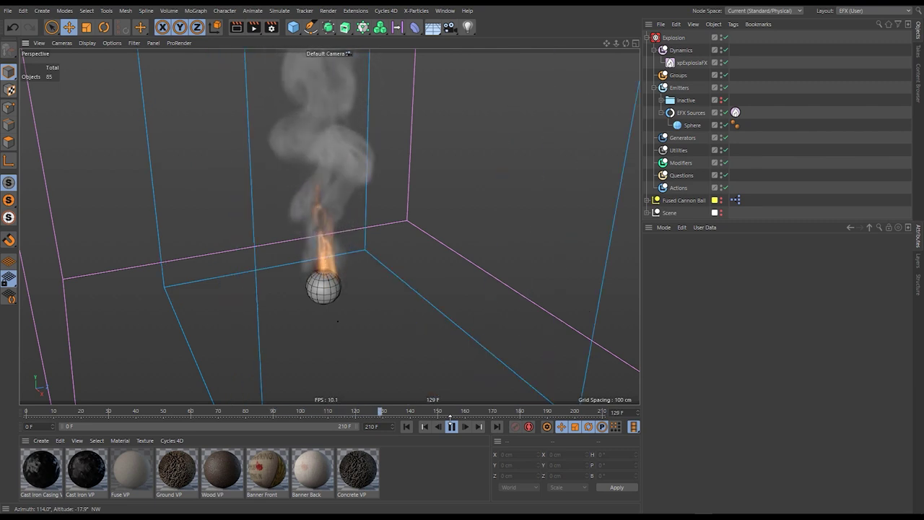
click(451, 426)
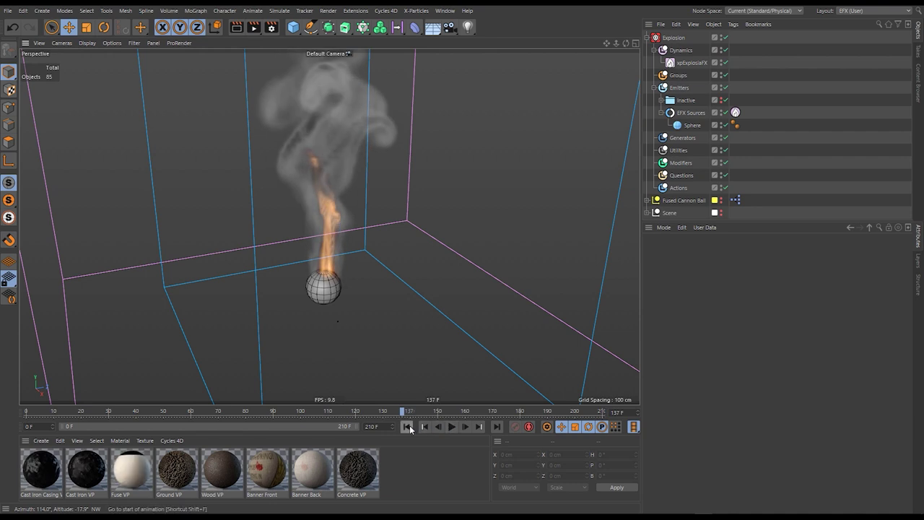
click(407, 426)
- Reset the EFX Sources source tag to its defaults, set Pressure to 1000 and play the simulation
click(735, 111)
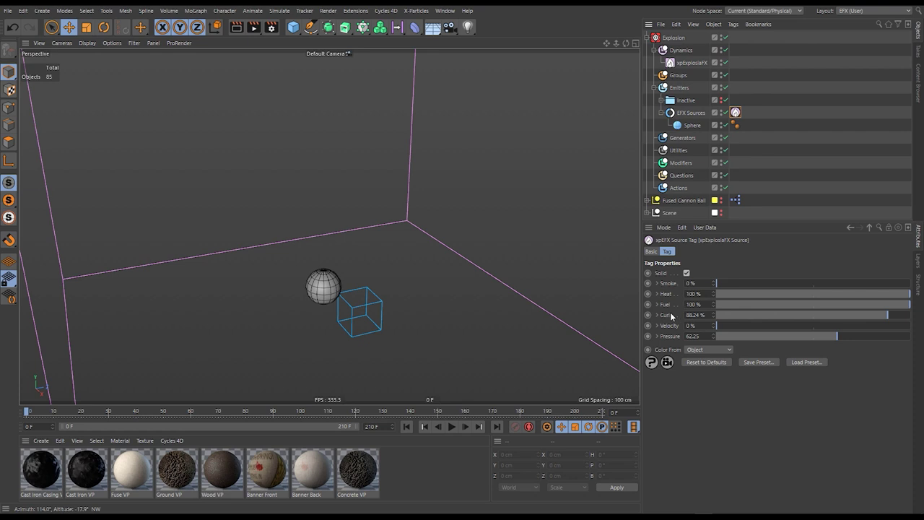
click(691, 363)
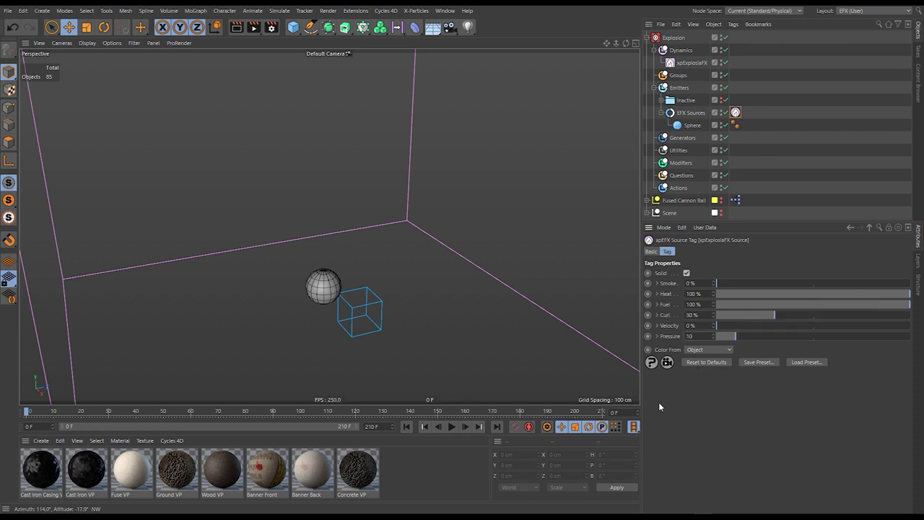
key(Return)
click(452, 426)
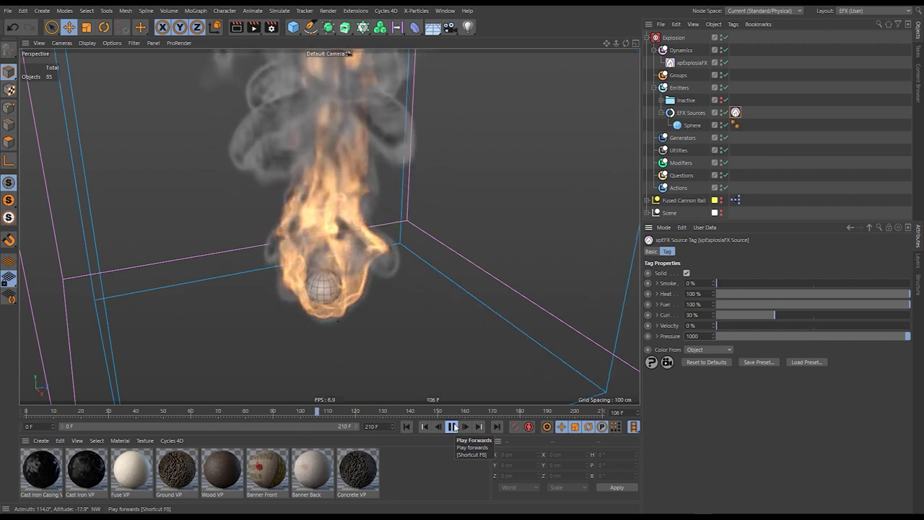
click(454, 427)
- Set the source tag's Pressure to 10000 and replay the simulation from the first frame to inspect the blast
text(0)
click(407, 427)
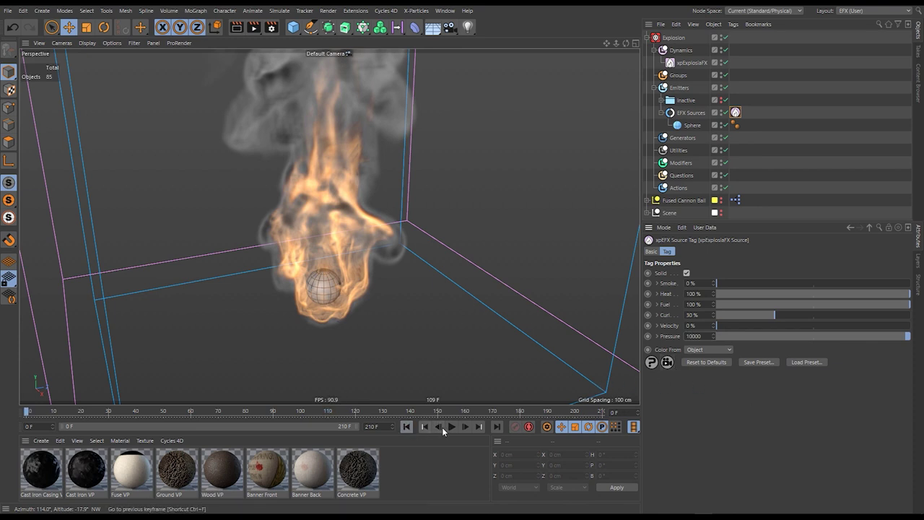
click(451, 426)
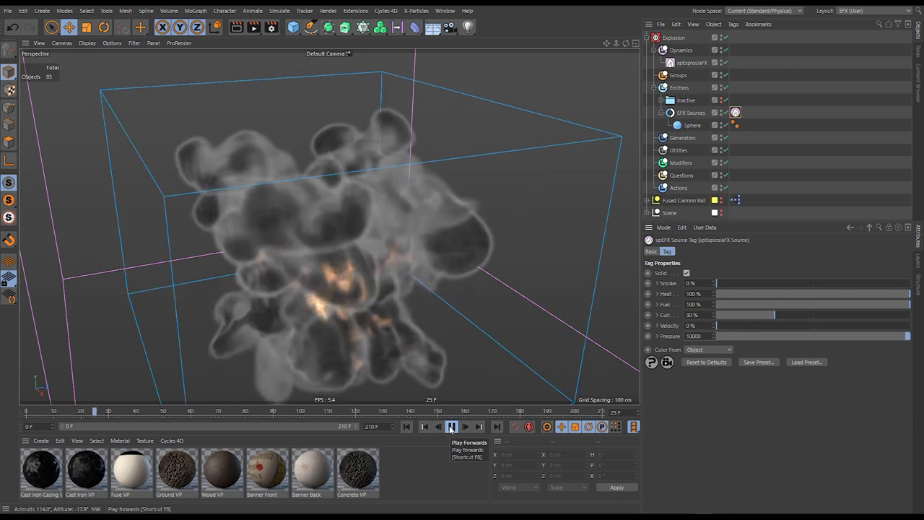
click(450, 426)
alt+drag(380, 312, 321, 257)
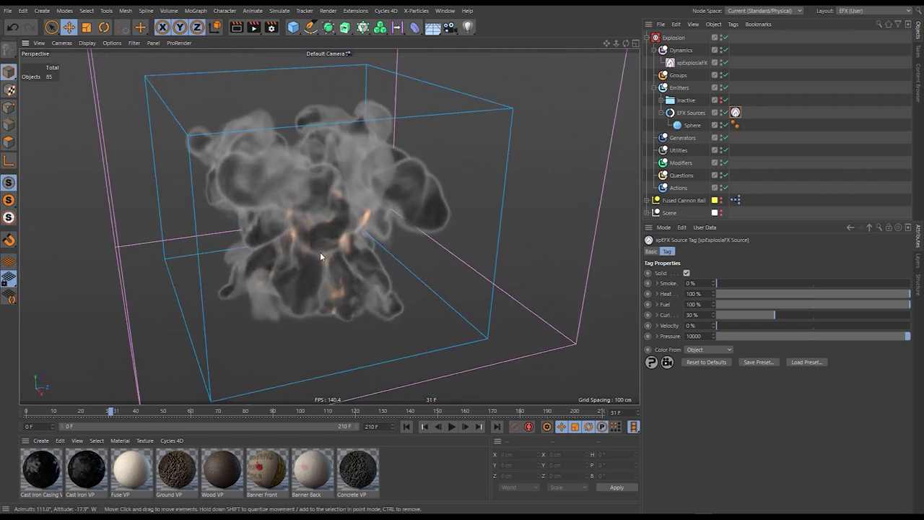
- Return to the first frame and advance frame by frame to frame 12 to examine the explosion against its adaptive bounds
click(407, 427)
click(465, 426)
click(465, 426)
click(465, 426)
click(464, 427)
click(465, 426)
click(465, 426)
click(464, 426)
click(465, 427)
click(465, 427)
click(465, 426)
click(465, 427)
click(464, 426)
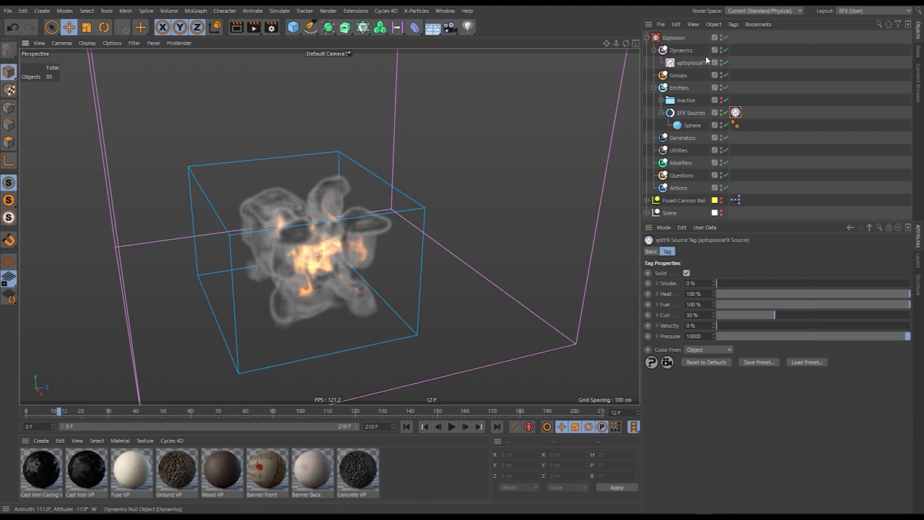
- Set the xpExplosiaFX Adapt Size under Adaptive Bounds to 8 cm and replay the simulation from the first frame
click(410, 222)
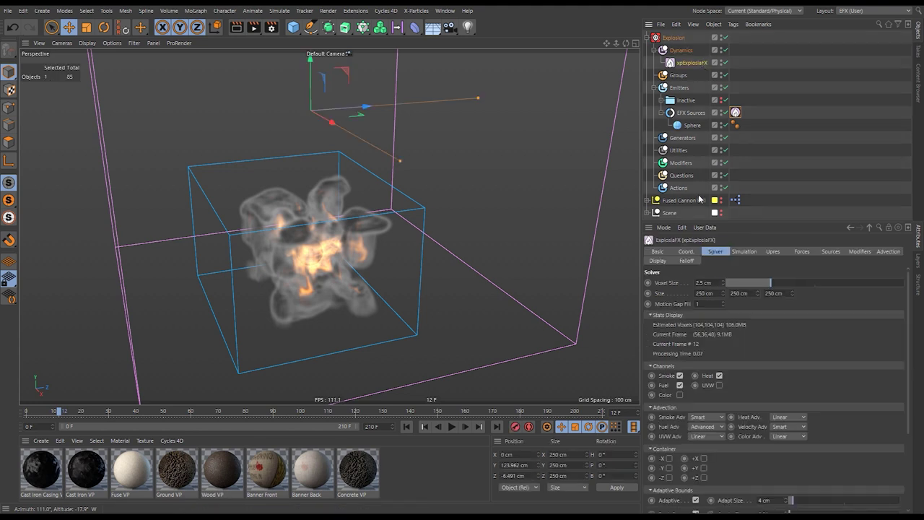
scroll(726, 361, down, 3)
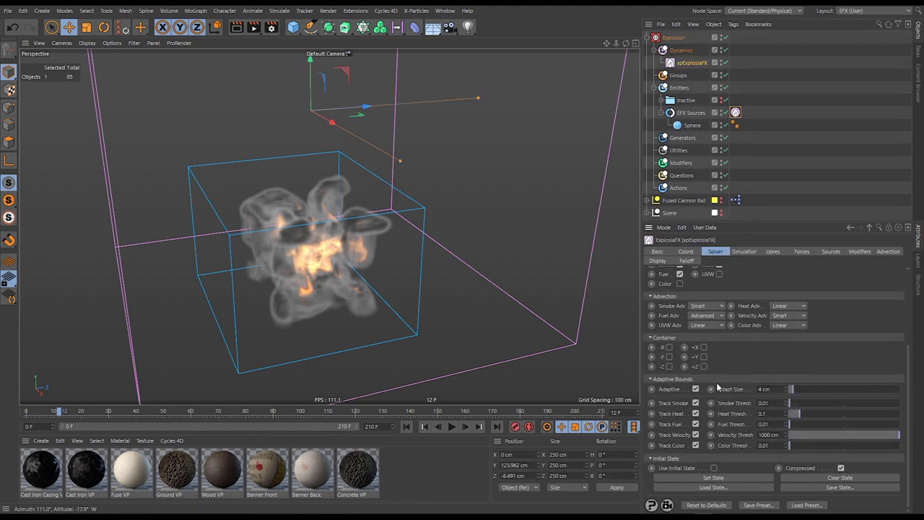
double_click(764, 389)
text(8)
key(Return)
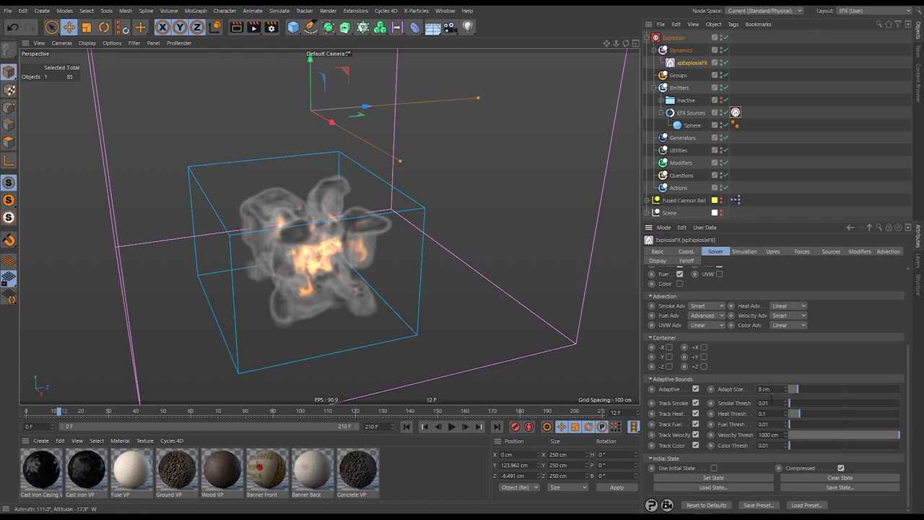
click(409, 427)
click(452, 426)
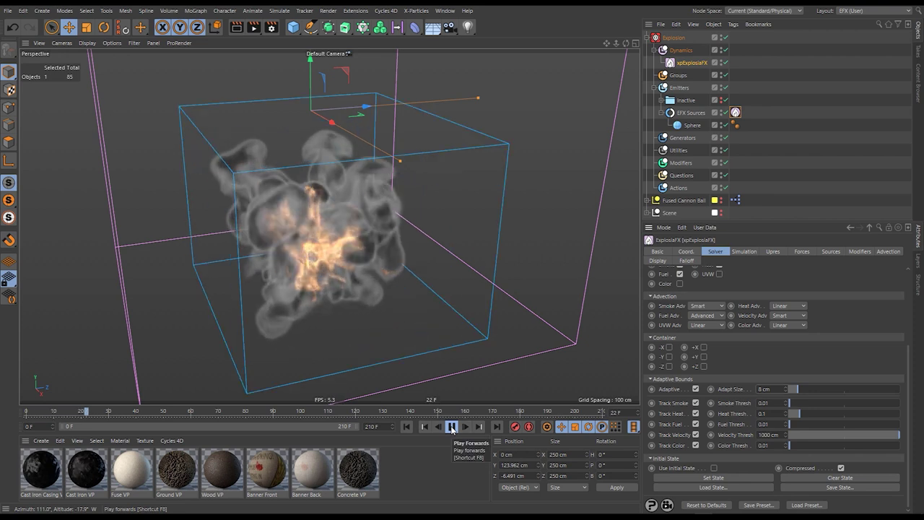
click(452, 427)
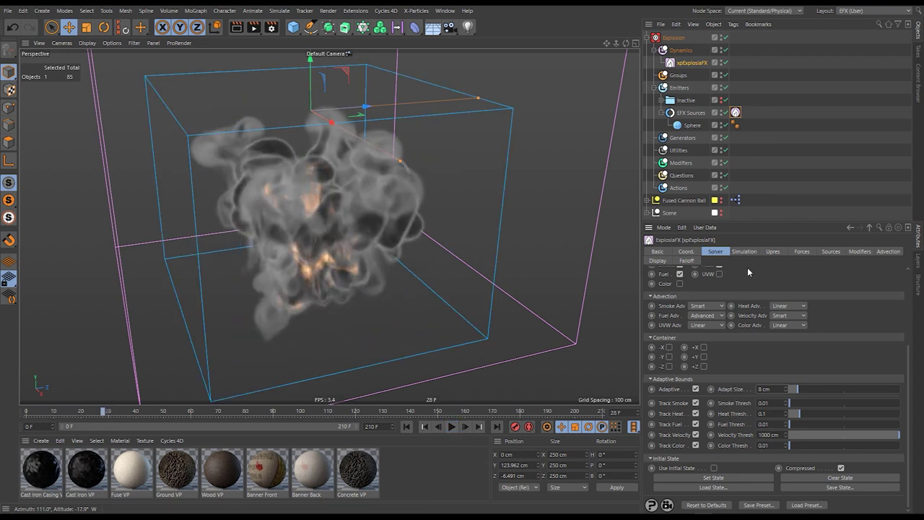
- Set the xpExplosiaFX simulation's CFL to 60% in the Substeps settings and return to the first frame
click(744, 251)
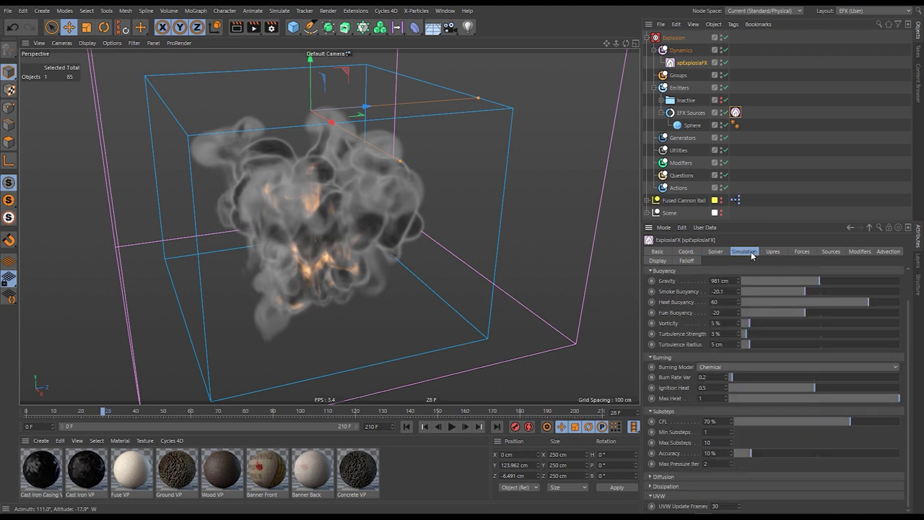
click(692, 272)
click(671, 315)
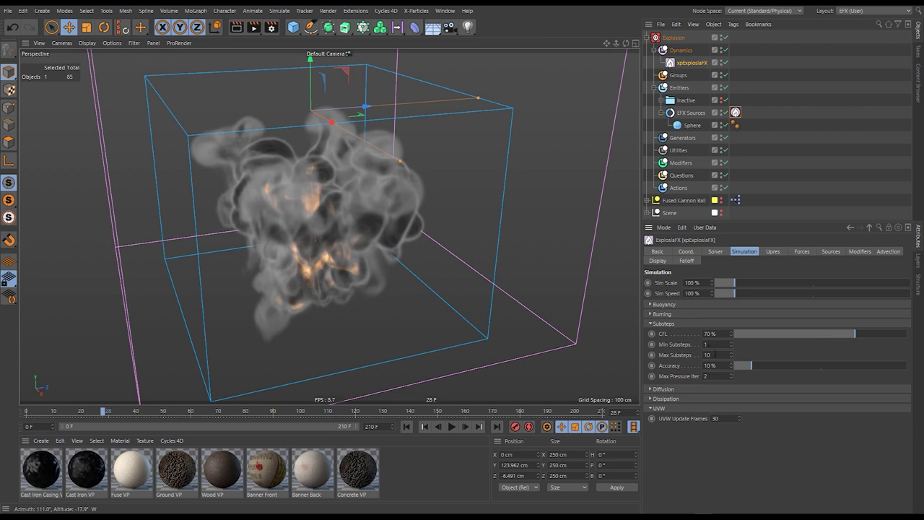
drag(725, 332, 705, 334)
text(60)
key(Return)
click(412, 428)
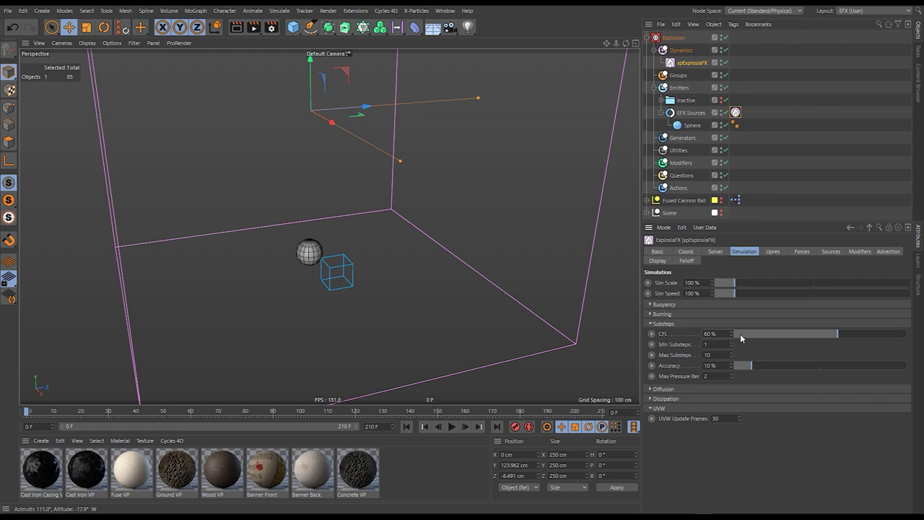
- Set the Substeps Accuracy to 80% and Max Pressure Iter to 20
double_click(711, 365)
text(80)
key(Return)
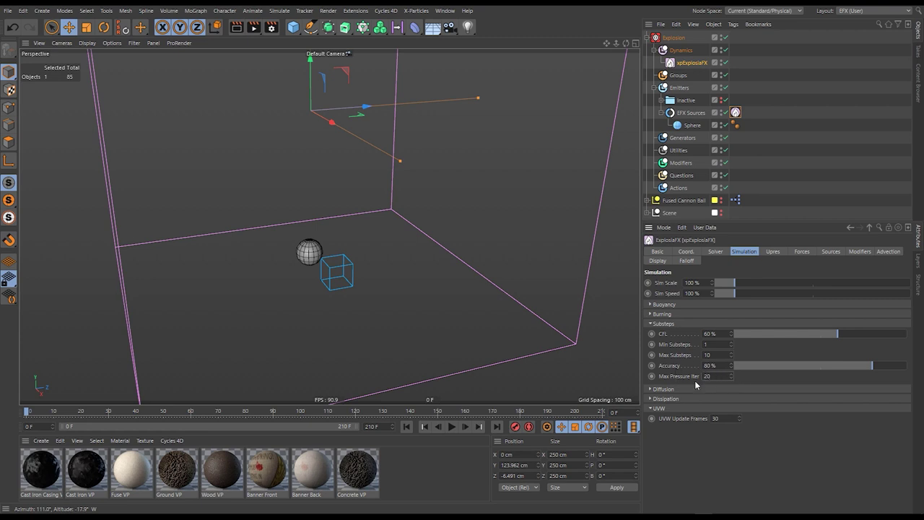
- Step through the first frames of the simulation, then play it to about frame 36 to examine the explosion's shape
click(465, 427)
click(466, 427)
click(466, 427)
click(465, 427)
click(466, 426)
click(466, 427)
click(465, 426)
click(466, 426)
click(451, 427)
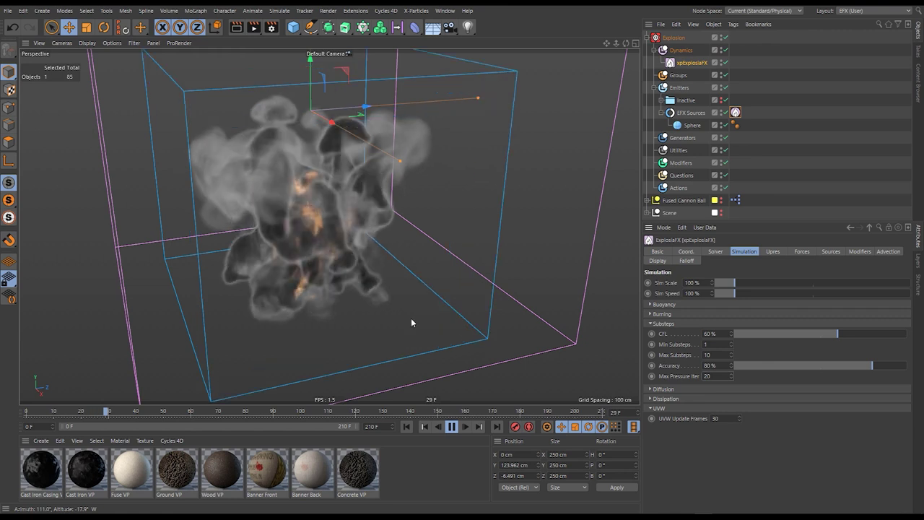
click(451, 426)
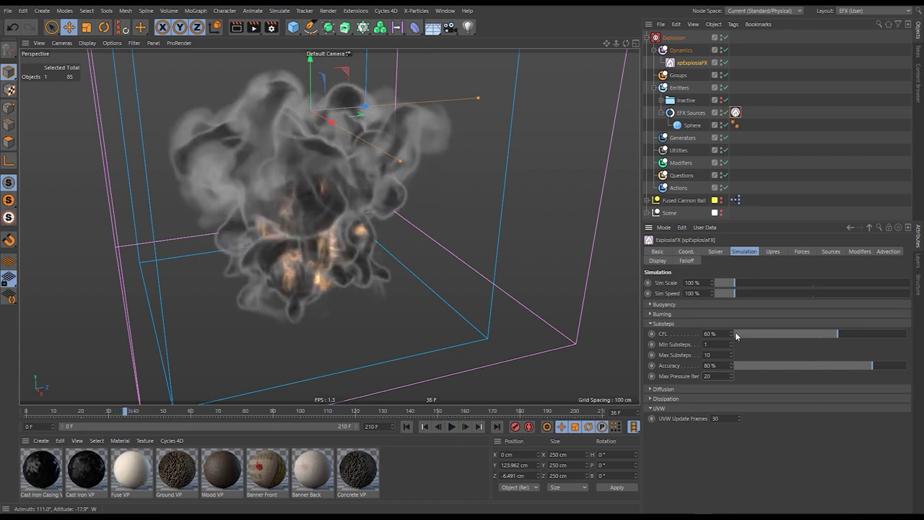
- Set the Substeps Accuracy to 30% and replay the simulation from the first frame
click(722, 365)
text(30)
key(Return)
click(409, 429)
click(451, 427)
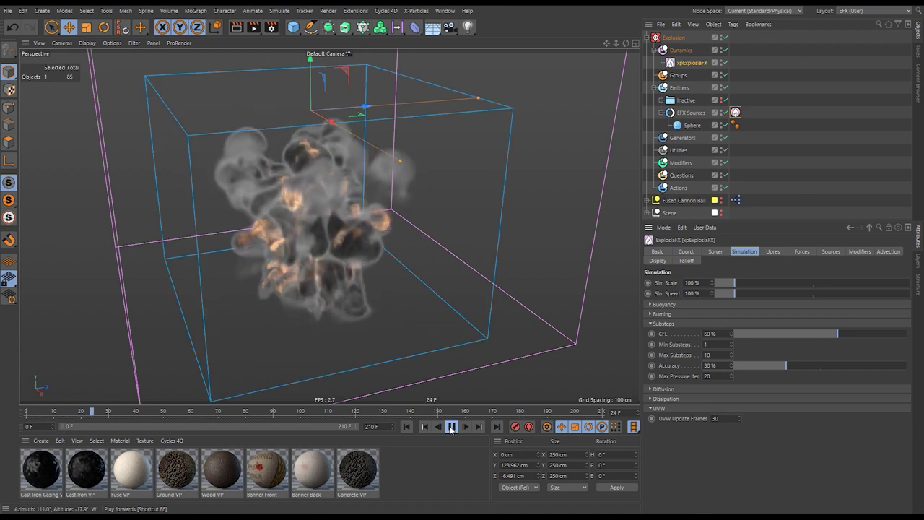
click(451, 427)
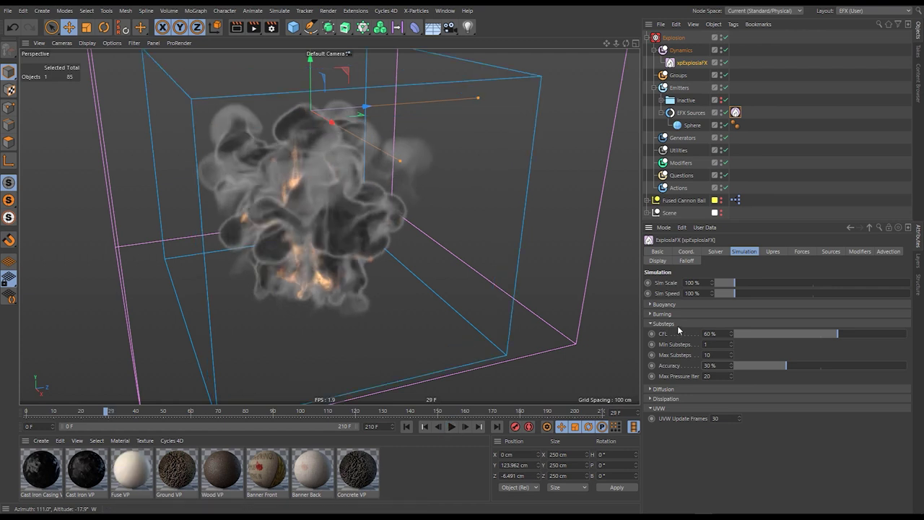
- Check the solver settings, return to the first frame, and swap the sphere in EFX Sources for the cube from the Inactive folder
click(715, 251)
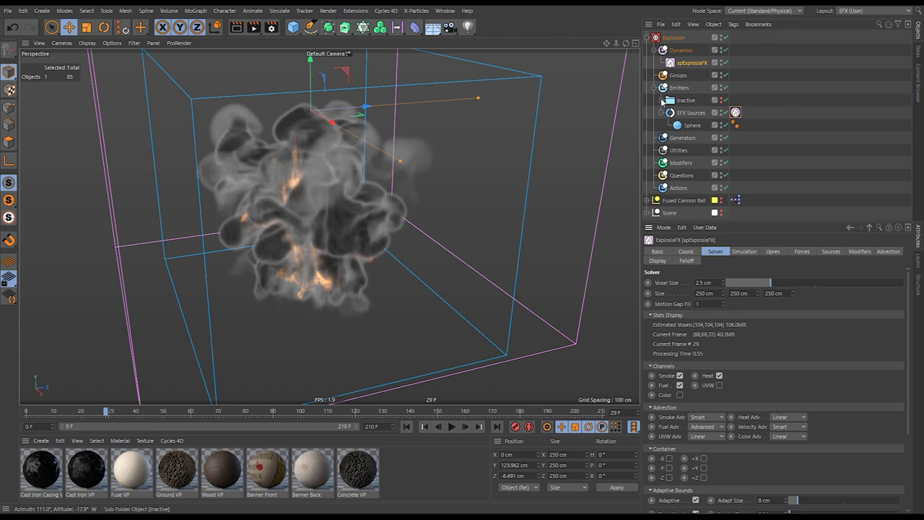
click(407, 426)
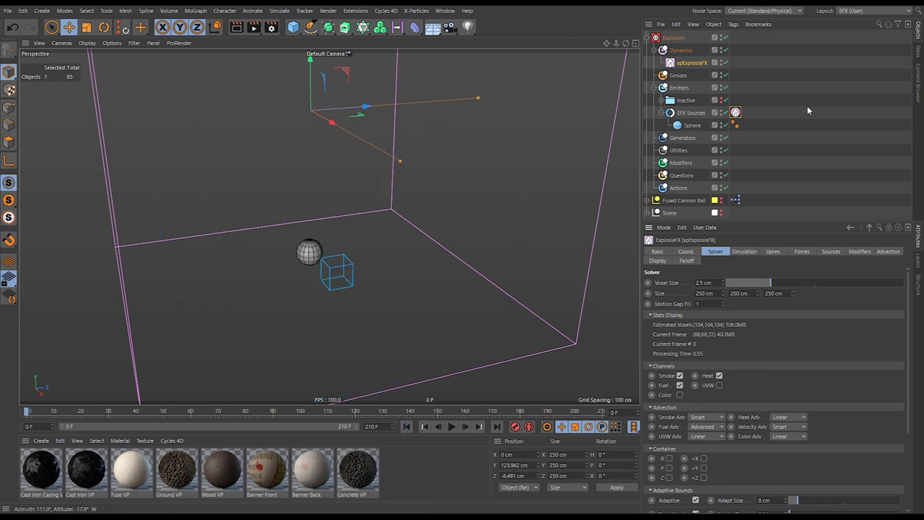
click(661, 100)
drag(692, 129, 697, 147)
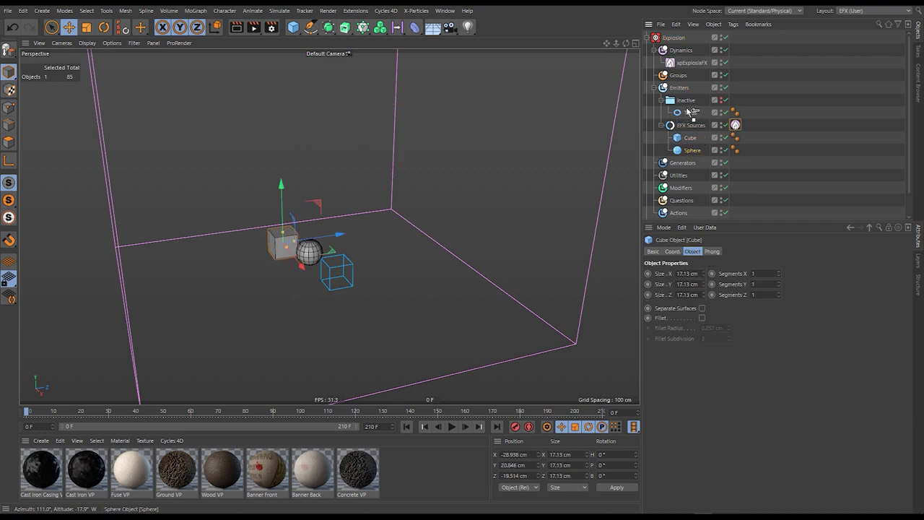
drag(692, 112, 692, 110)
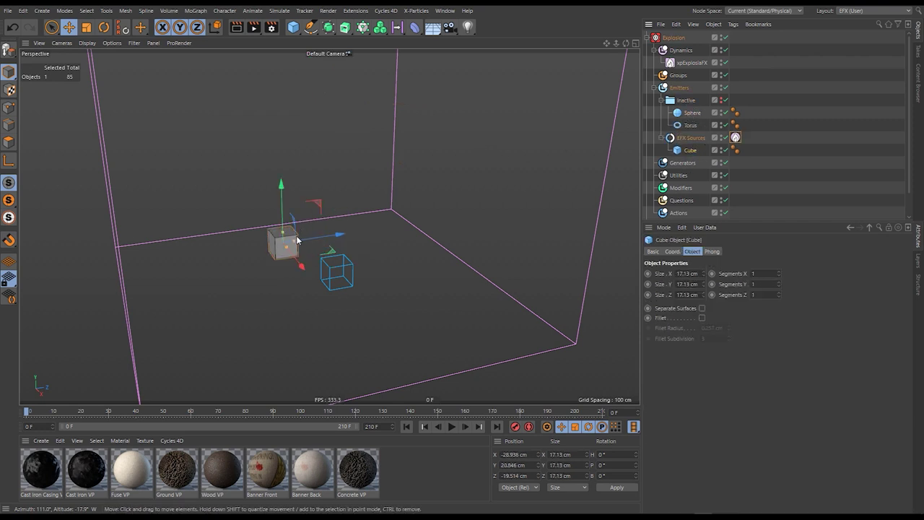
- Move, rotate and scale the cube into a tilted bar about 6 x 7 x 73 cm, and play the simulation
drag(294, 240, 346, 234)
drag(287, 247, 325, 288)
key(r)
drag(308, 204, 279, 206)
key(e)
drag(331, 266, 353, 238)
key(t)
drag(415, 236, 371, 256)
click(452, 426)
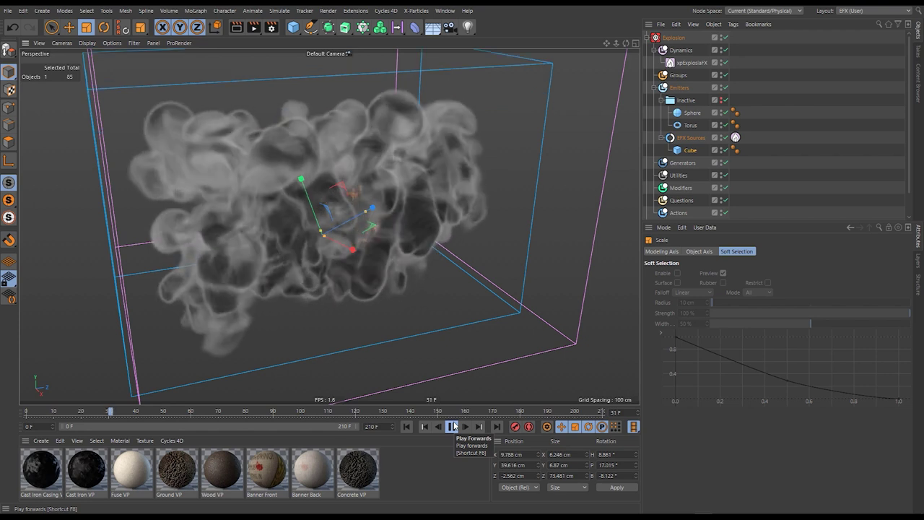
click(454, 426)
- Move the torus into EFX Sources, return to the first frame, and place it around the bar, enlarged to about 53 cm across
drag(690, 125, 695, 141)
click(409, 426)
alt+drag(356, 264, 344, 294)
key(e)
alt+drag(344, 294, 368, 235)
drag(376, 325, 361, 296)
- Play the simulation with the torus and bar as sources to about frame 17 and inspect the explosion from another angle
click(451, 427)
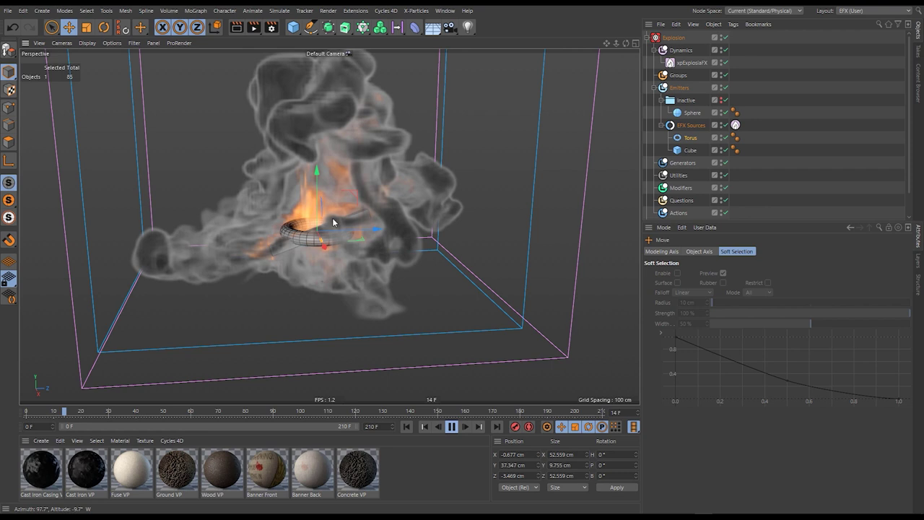
click(455, 429)
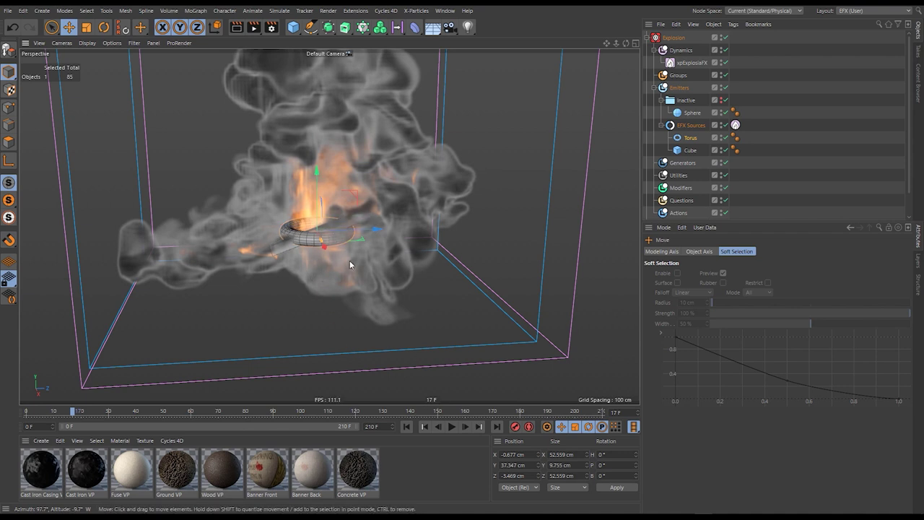
scroll(307, 245, down, 4)
alt+drag(304, 246, 336, 243)
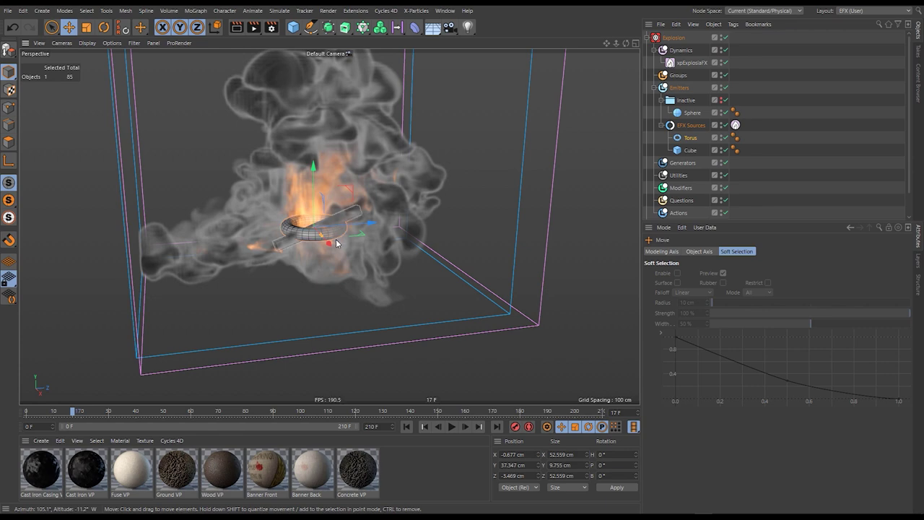
- Set the ExplosiaFX smoke buoyancy to -70 and replay the simulation from the first frame to about frame 19
mouse_move(335, 243)
alt+mouse_down()
mouse_move(217, 213)
mouse_move(335, 249)
mouse_move(415, 256)
mouse_move(339, 253)
alt+mouse_up()
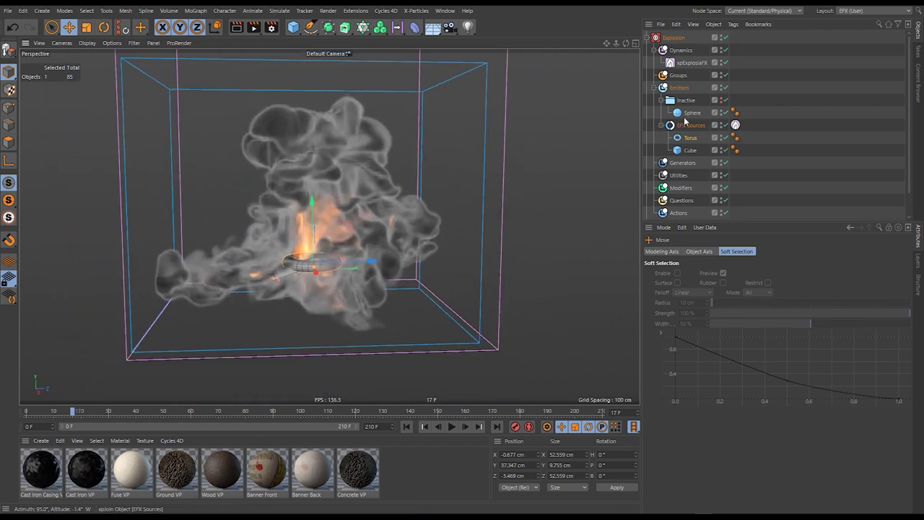
click(693, 62)
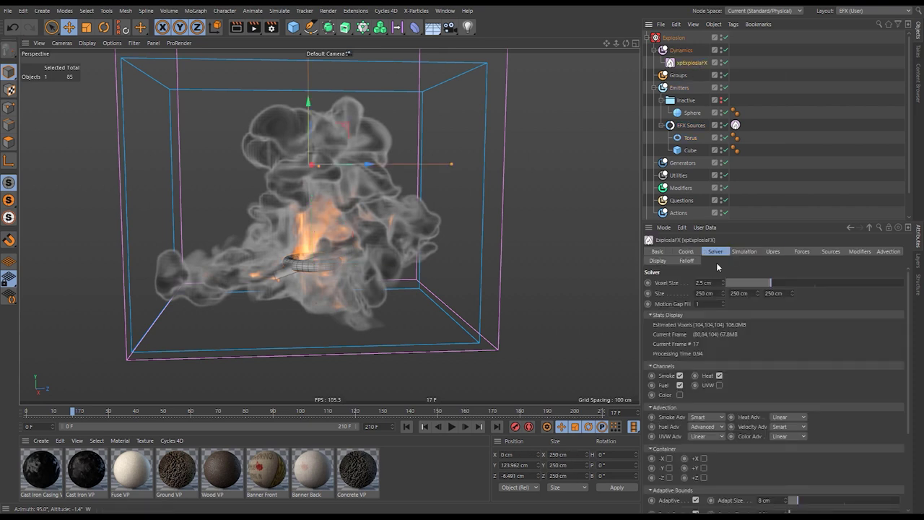
click(740, 250)
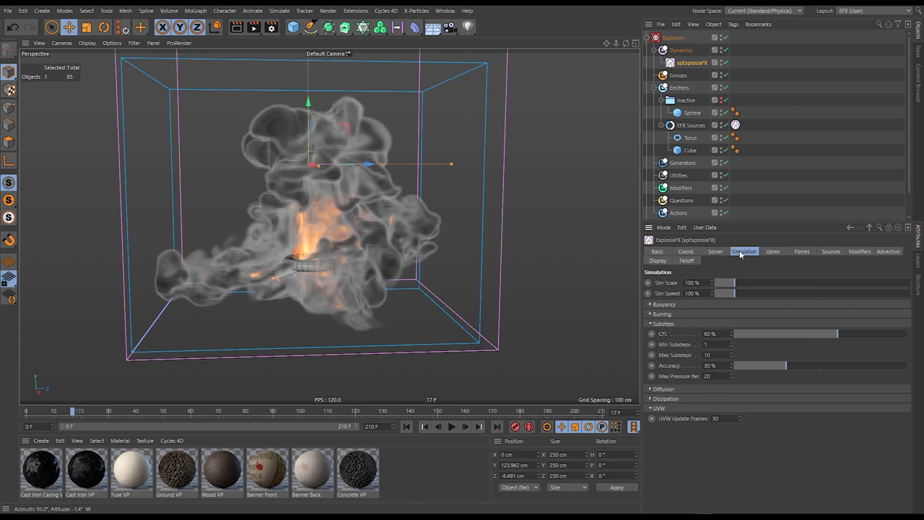
click(685, 306)
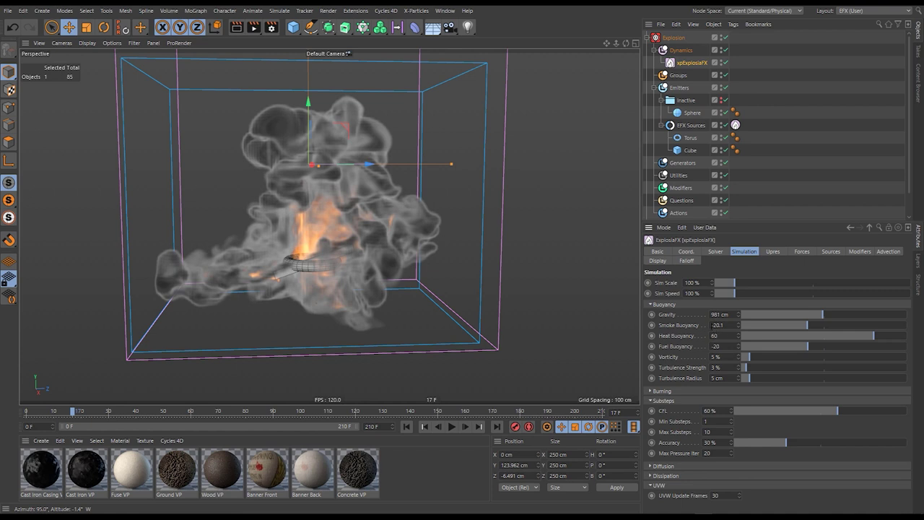
text(-70)
key(Return)
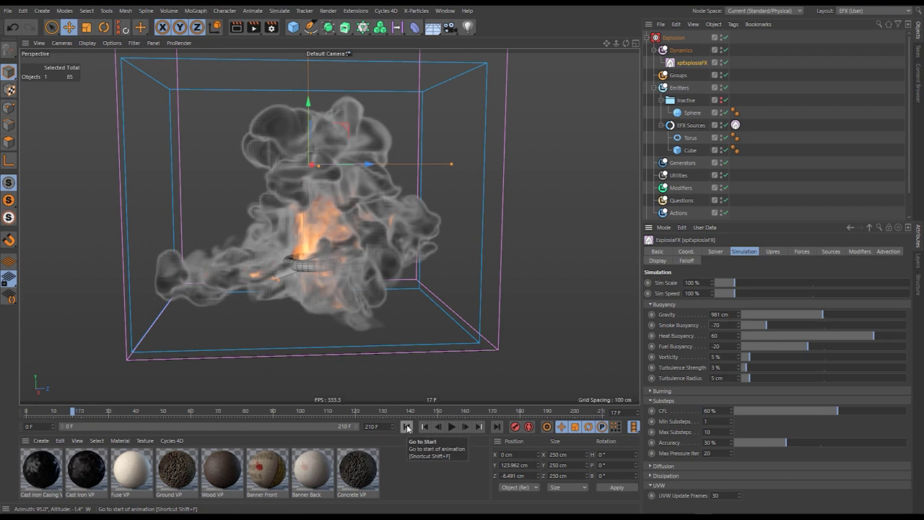
click(407, 427)
click(452, 426)
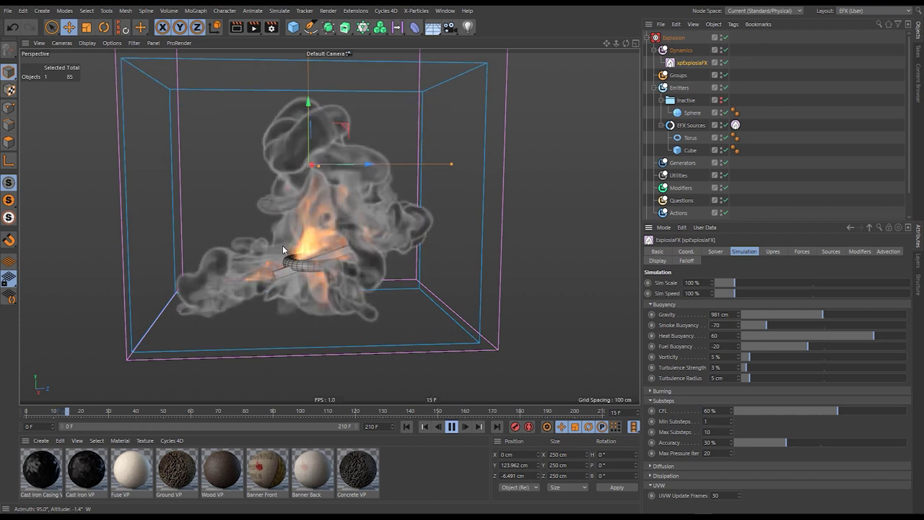
click(453, 428)
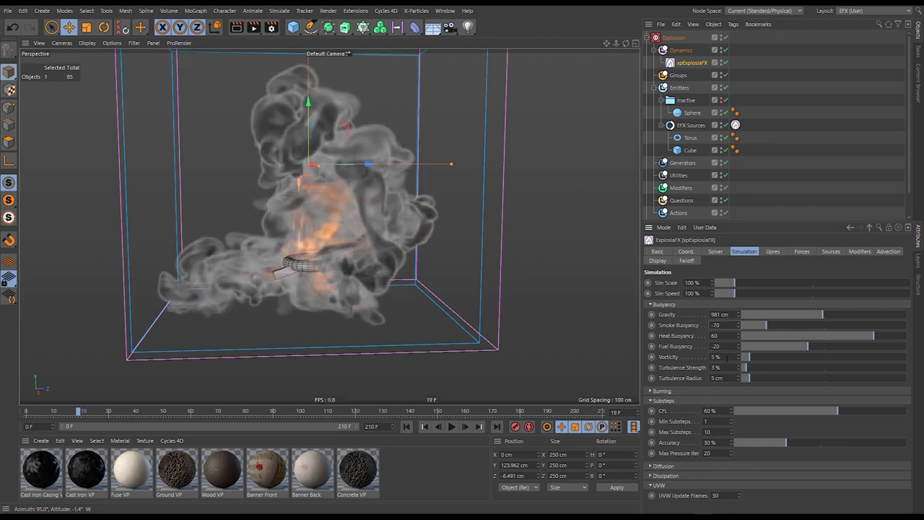
- Set the vorticity to 70% and replay the simulation from the first frame to about frame 24
text(70)
key(Return)
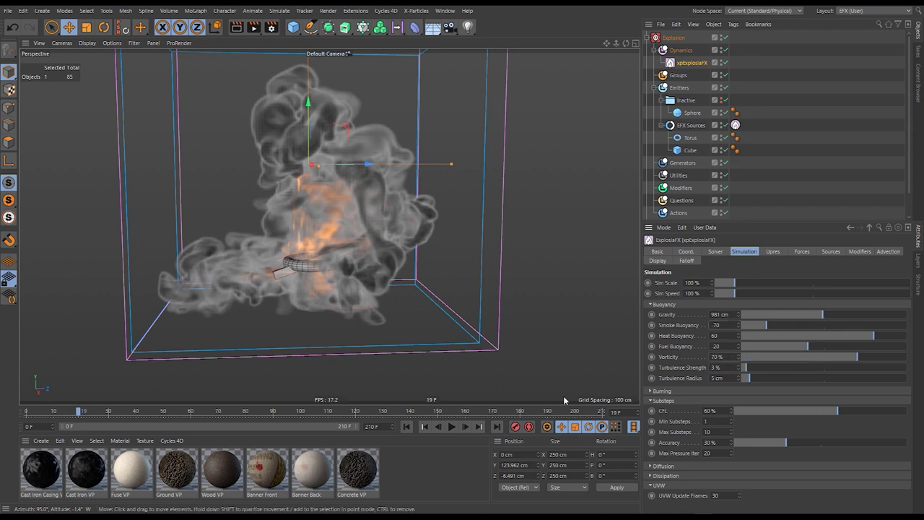
click(407, 427)
click(452, 427)
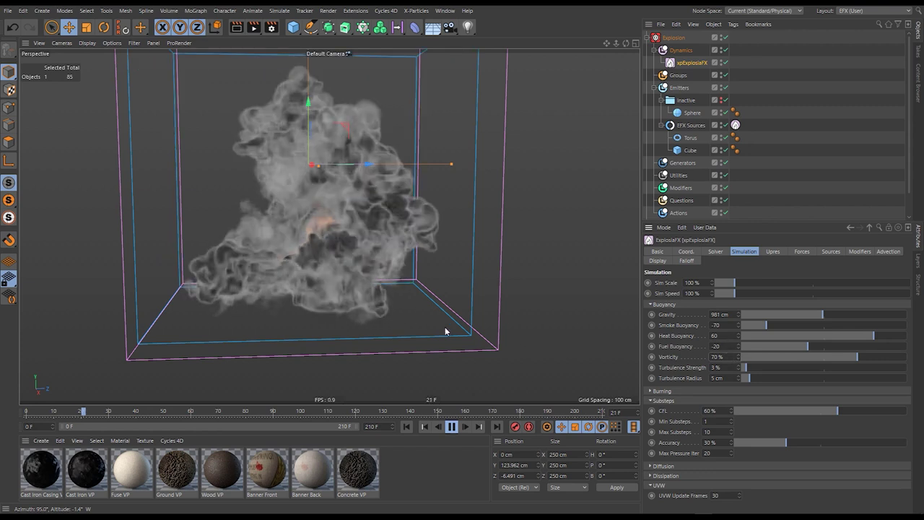
click(453, 426)
- Set the vorticity to 40% and replay the simulation from the first frame to about frame 15
click(716, 357)
text(40)
key(Return)
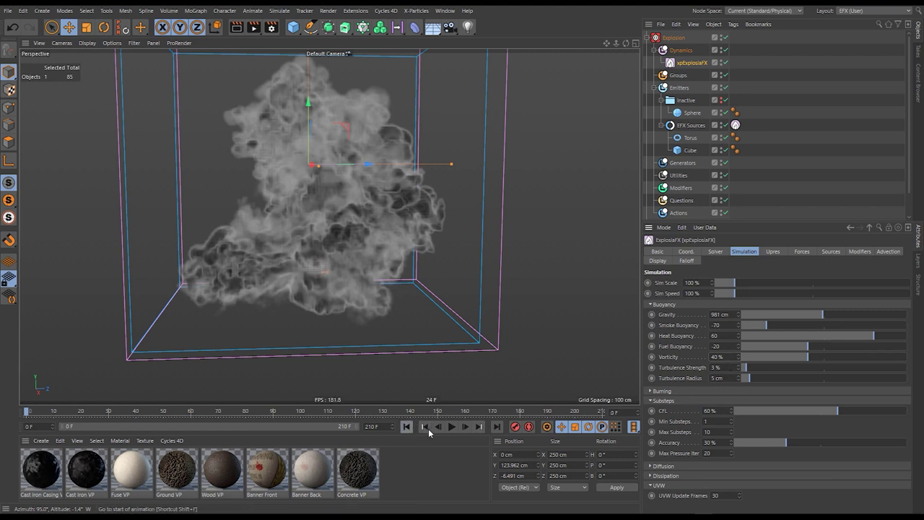
click(407, 425)
click(451, 426)
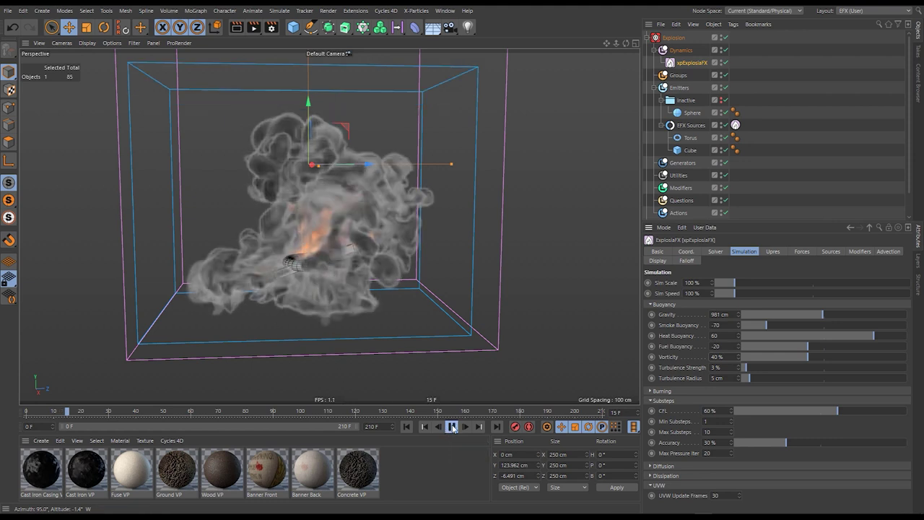
- Set the turbulence strength to 10% and replay the simulation from the first frame to about frame 35
double_click(717, 367)
text(10)
key(Return)
click(408, 427)
click(450, 427)
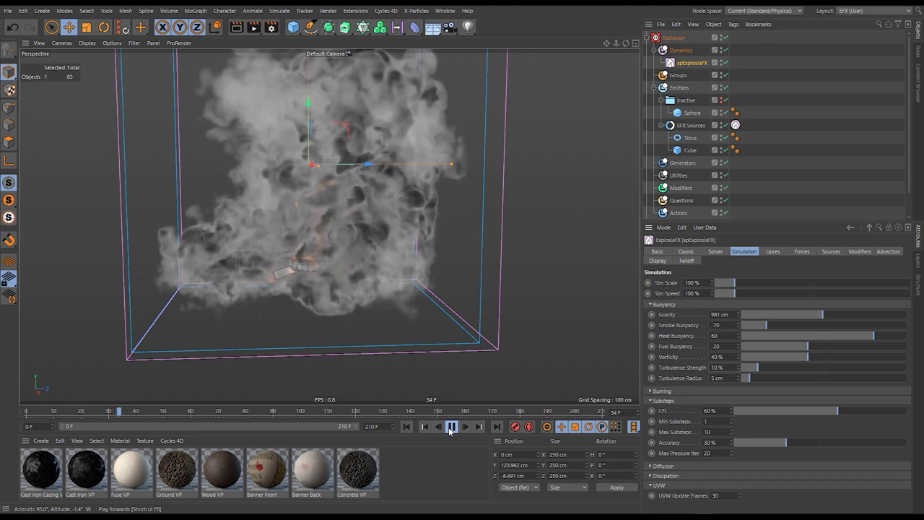
click(450, 429)
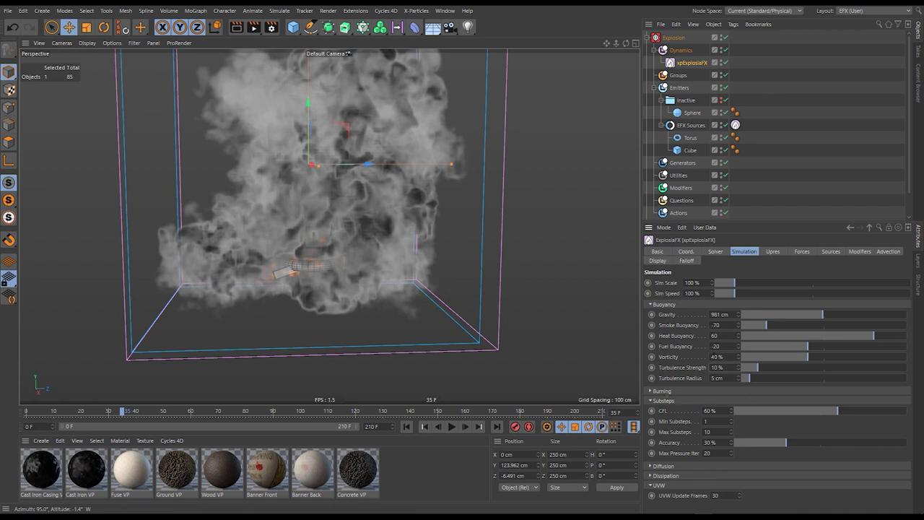
- Collapse the Buoyancy and Substeps settings and examine the Dissipation settings of the ExplosiaFX object
click(677, 305)
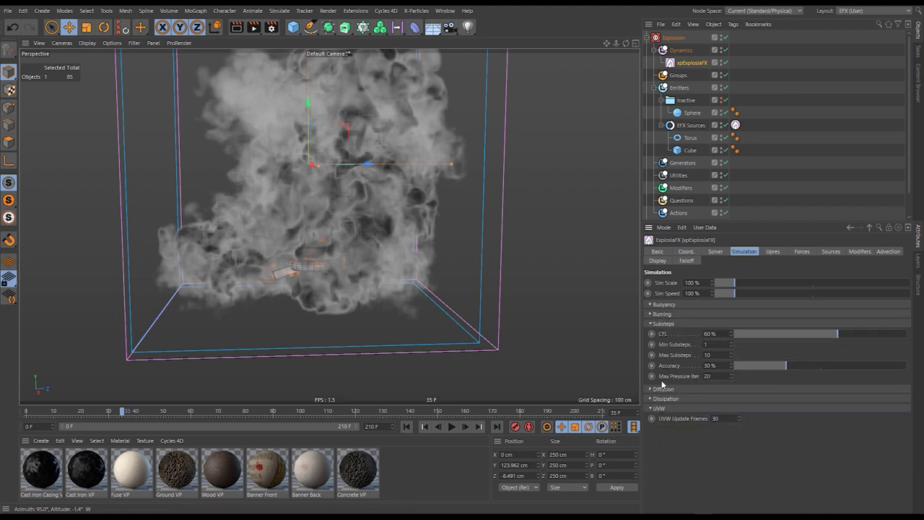
click(668, 323)
click(665, 343)
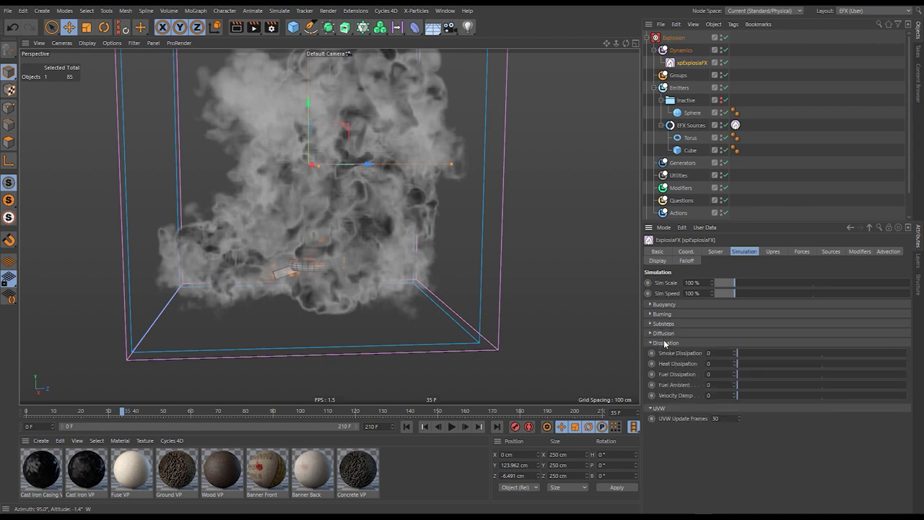
- Return to the first frame and swap the torus and cube in EFX Sources for the sphere from the Inactive folder
click(406, 426)
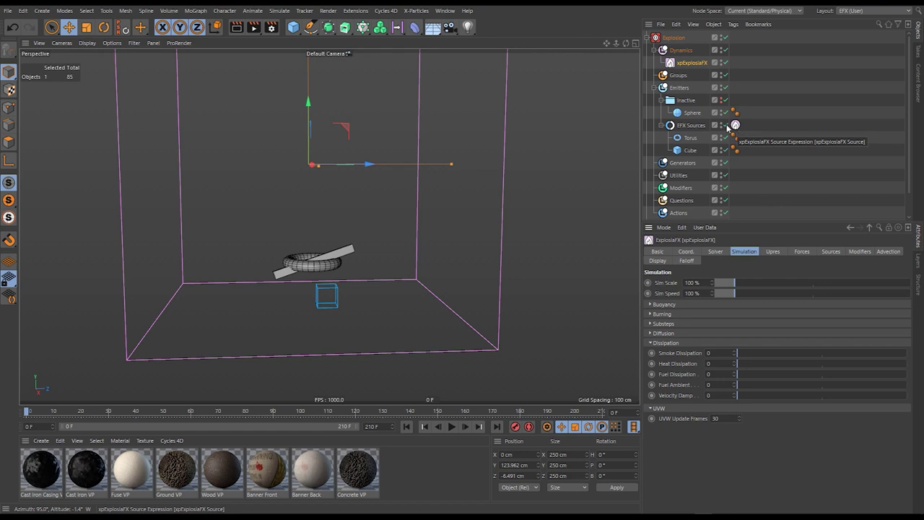
click(690, 138)
shift+click(689, 150)
mouse_move(690, 140)
mouse_down()
mouse_move(689, 116)
mouse_move(695, 152)
mouse_up()
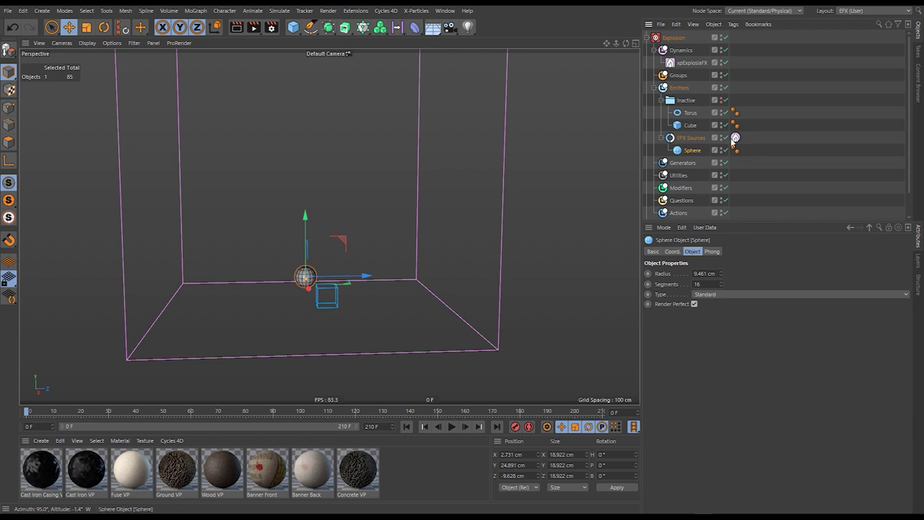
- Play the simulation to frame 17 and keyframe the source tag's Heat and Fuel at 100% there
click(734, 137)
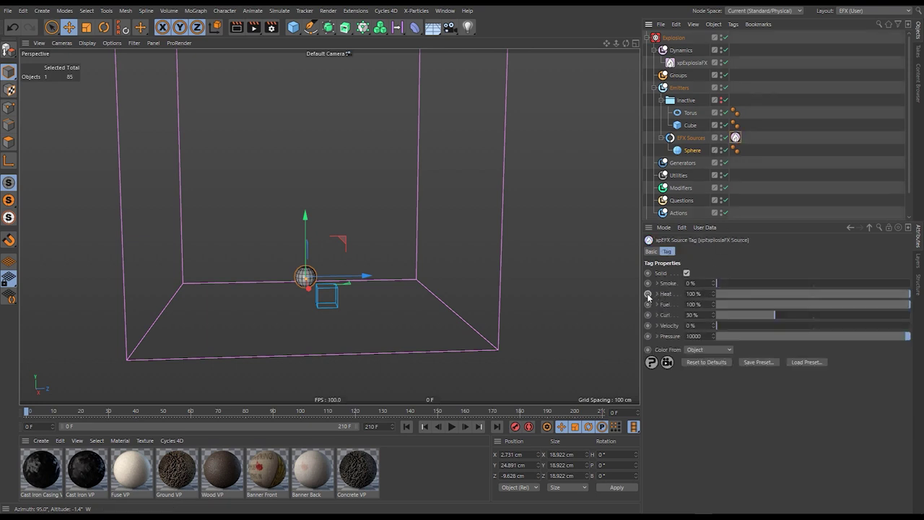
click(452, 427)
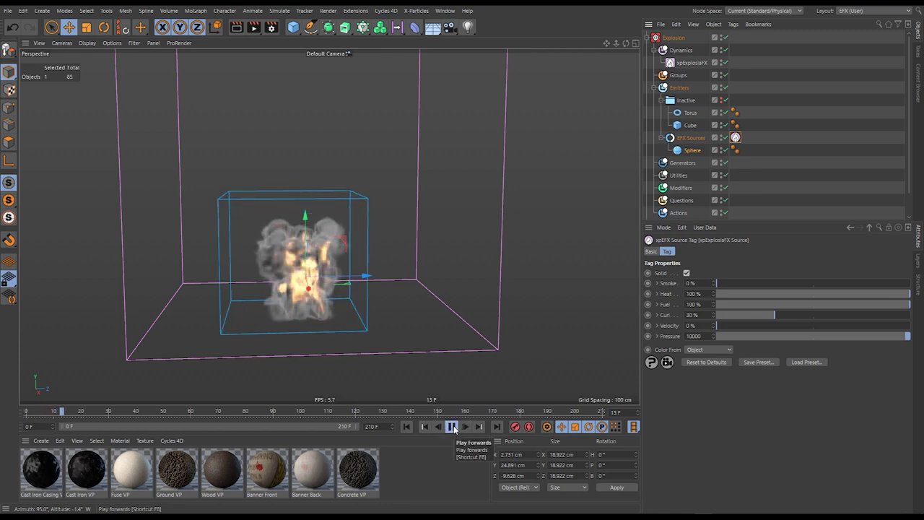
click(452, 426)
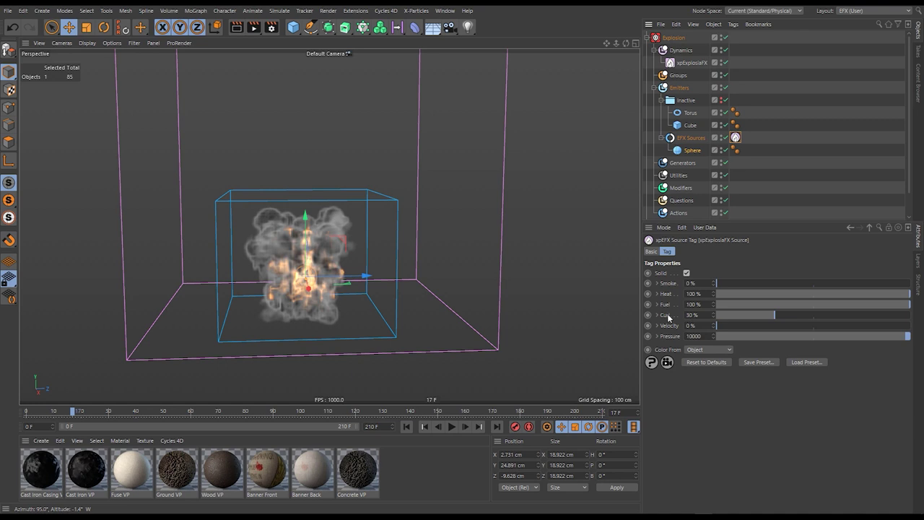
click(648, 304)
click(648, 294)
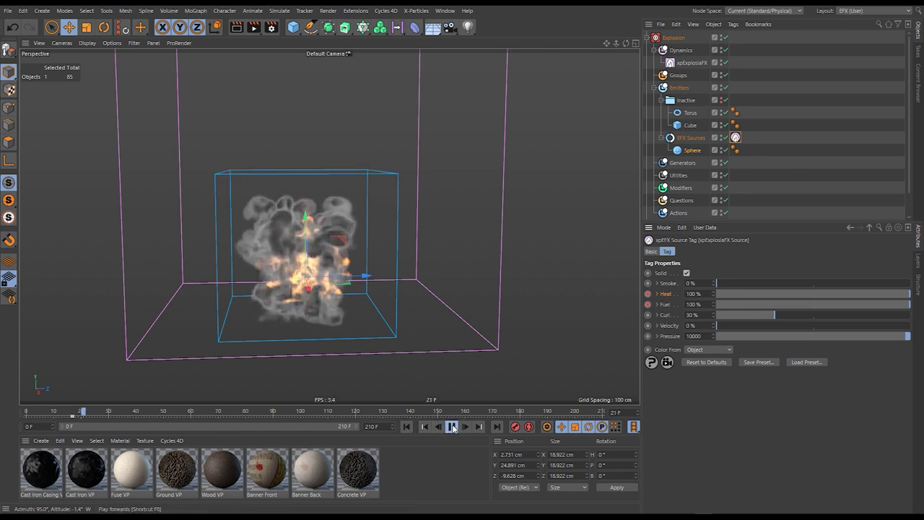
- Advance to frame 24 and keyframe the source tag's Heat and Fuel at 0%
double_click(699, 294)
text(0)
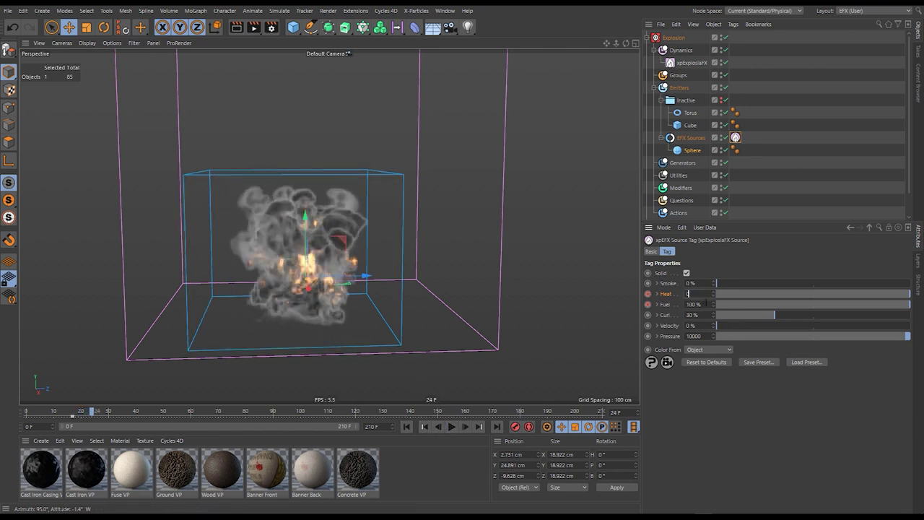
key(Tab)
text(0)
key(Return)
click(648, 294)
click(648, 304)
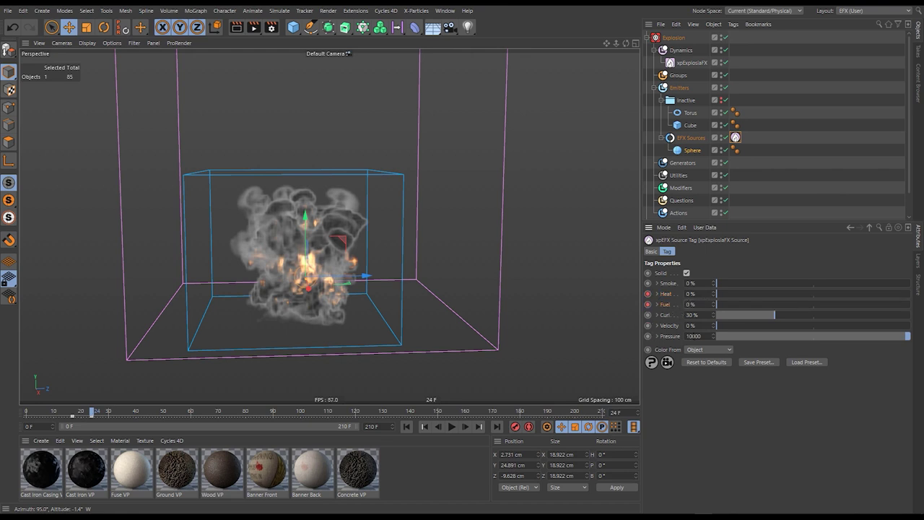
- Set the source tag's Pressure to 0 at frame 24 and keyframe it
click(648, 336)
click(693, 336)
text(0)
key(Return)
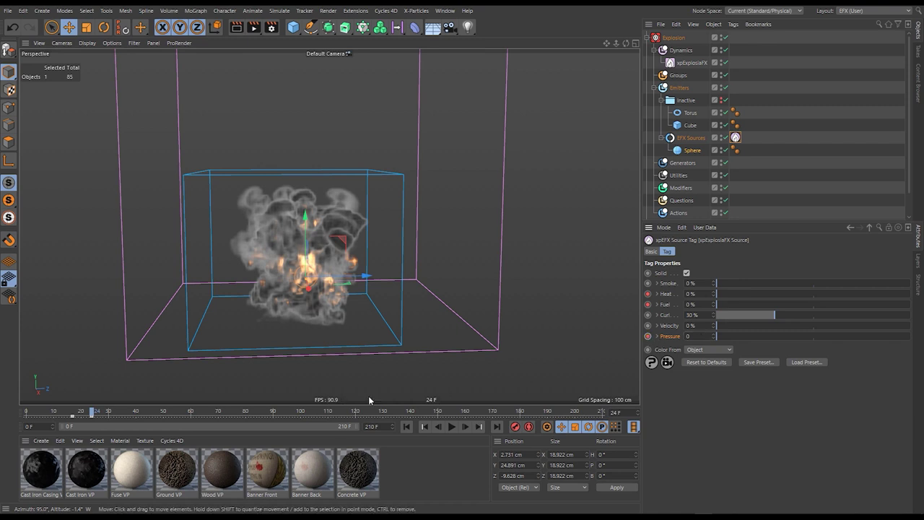
- Go back to frame 17 and keyframe the source tag's Pressure at 10000
drag(92, 408, 72, 413)
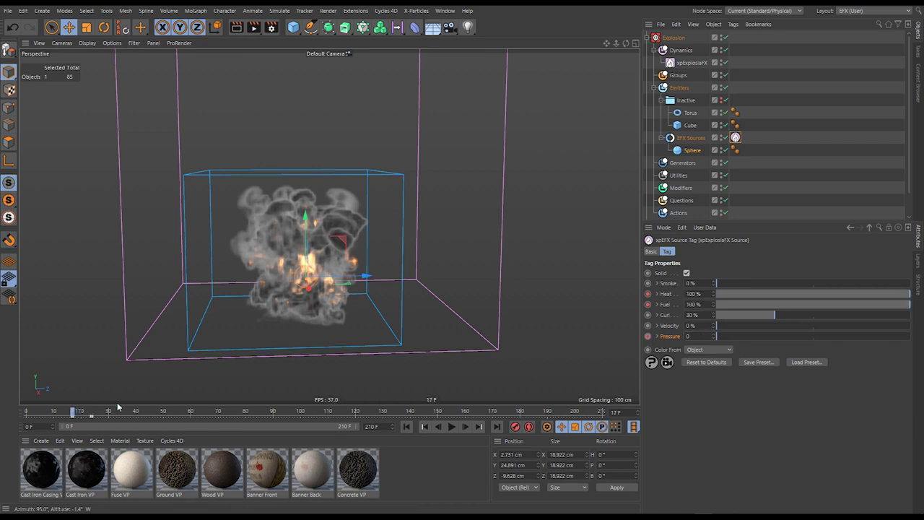
click(701, 334)
text(10000)
key(Return)
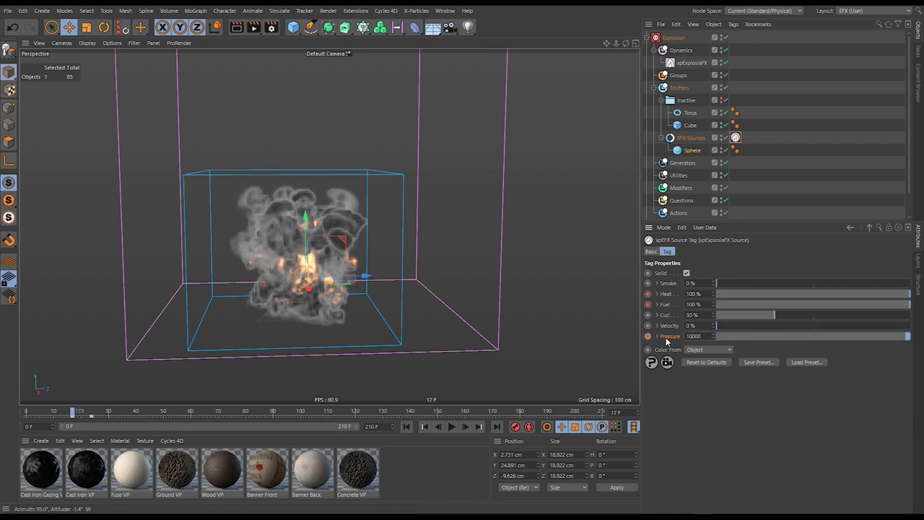
click(648, 336)
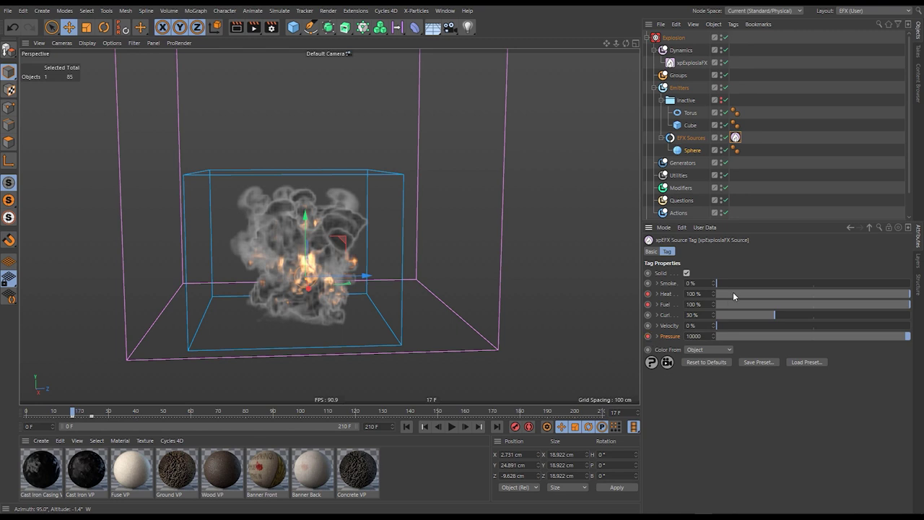
- Replay the keyframed simulation, disable the source tag's Solid option, and replay from the first frame to compare the explosion
click(406, 426)
click(450, 426)
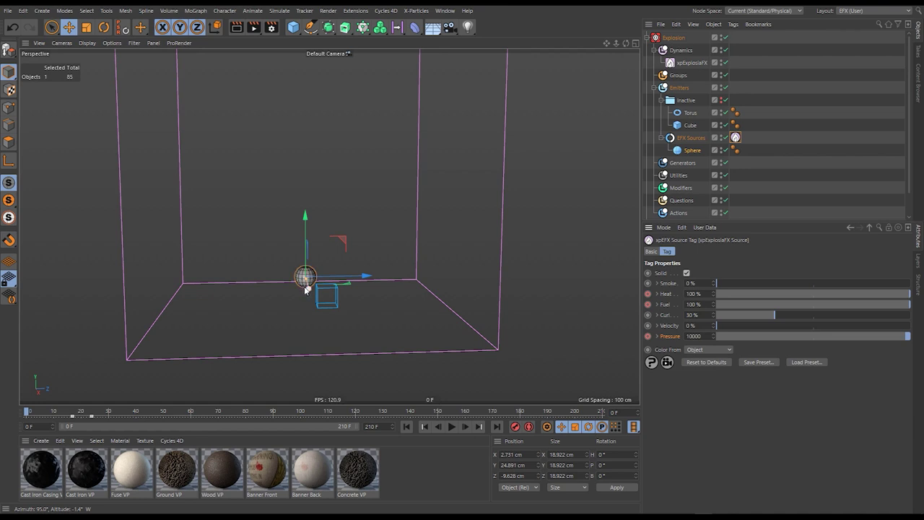
click(686, 272)
click(452, 427)
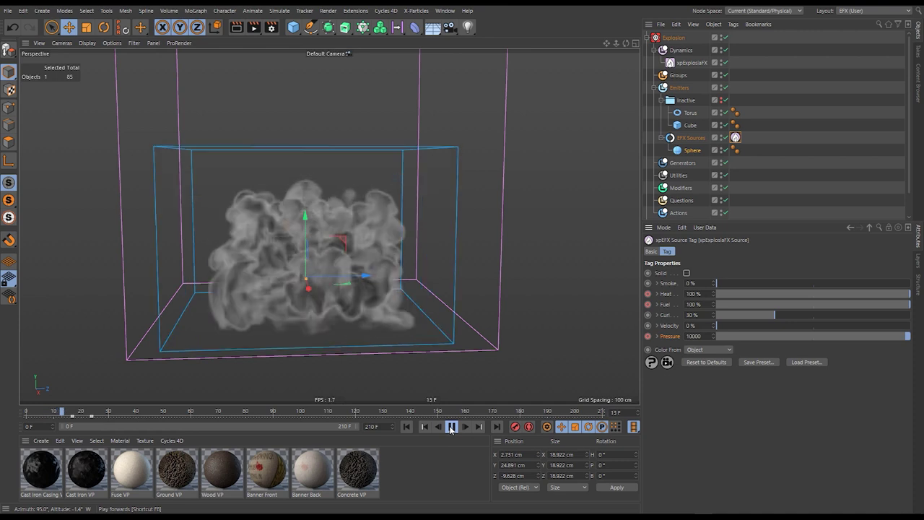
click(450, 426)
click(408, 426)
key(F8)
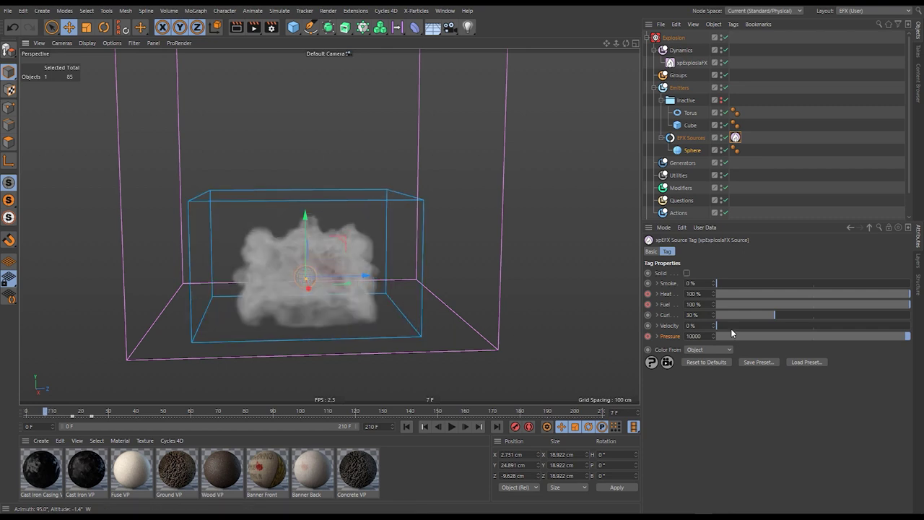
- Set the ExplosiaFX substep Accuracy to about 80.9% and CFL to about 24.9%, and replay the simulation from the first frame
click(692, 62)
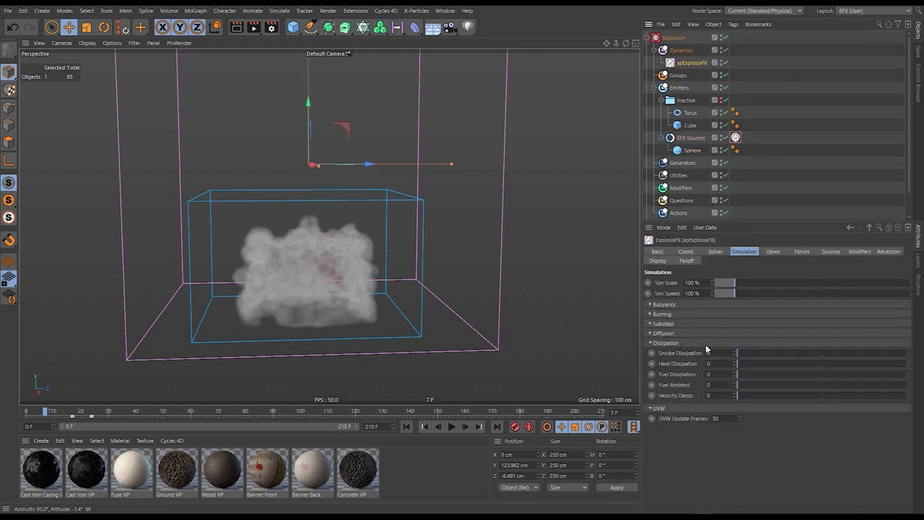
click(677, 323)
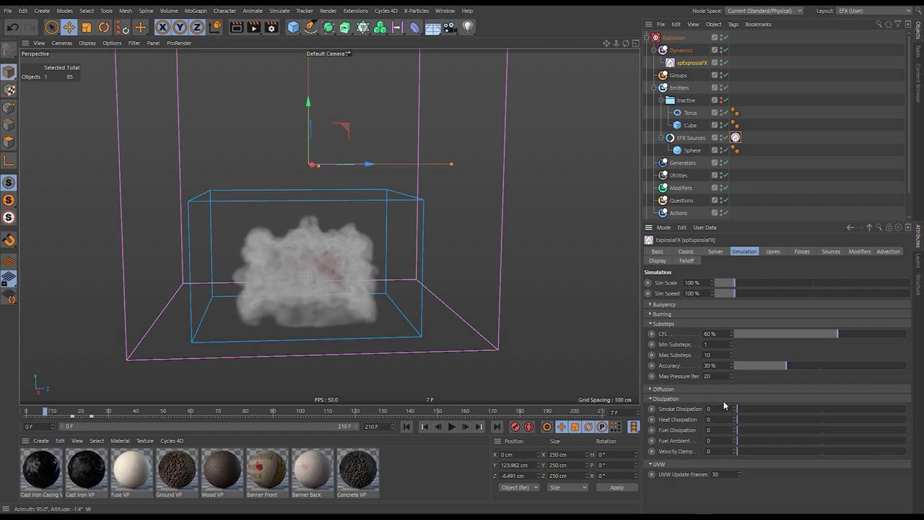
drag(733, 369, 854, 369)
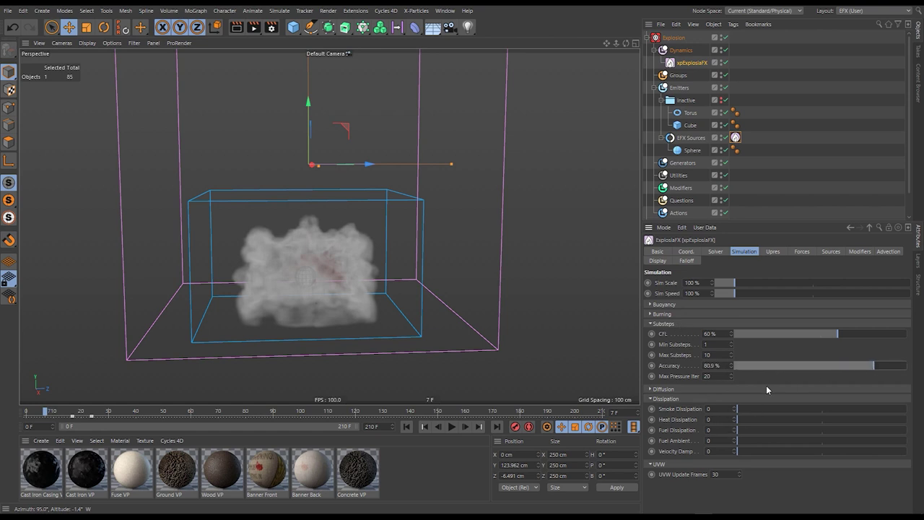
drag(834, 333, 776, 333)
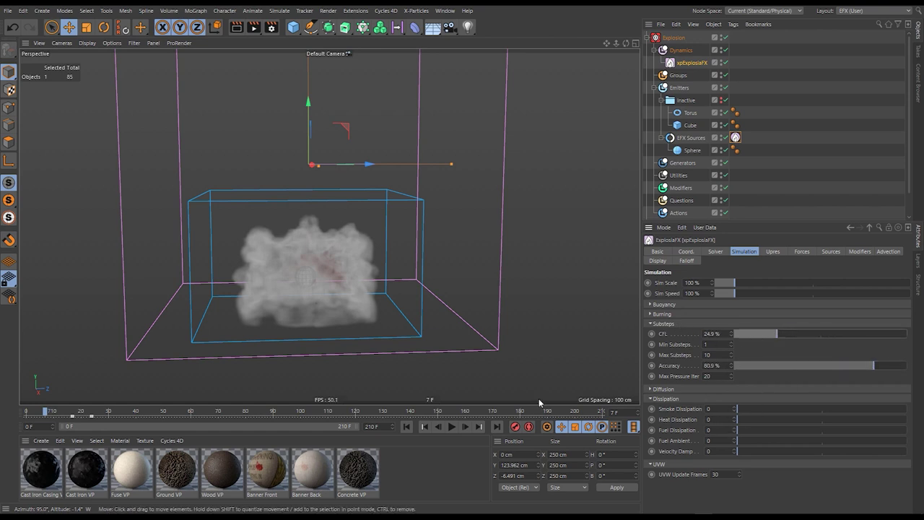
click(406, 426)
click(452, 426)
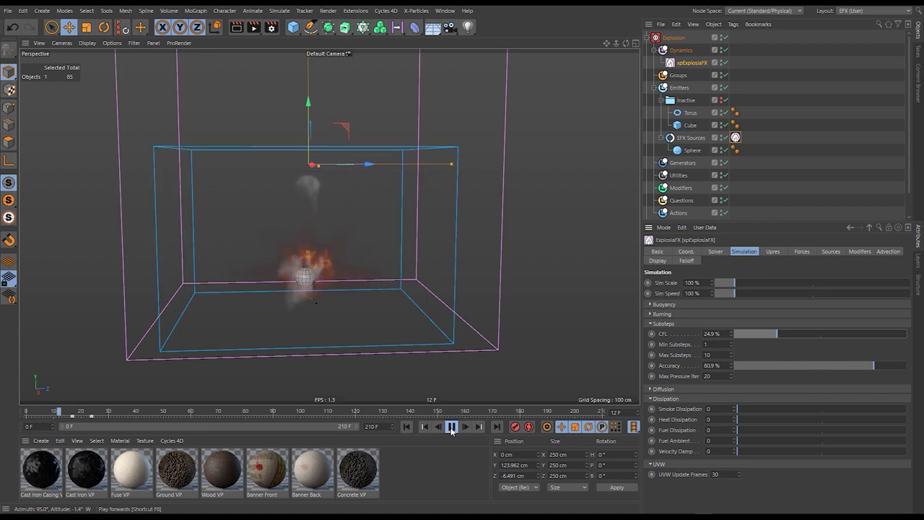
- Stop the simulation and undo the last two changes to the ExplosiaFX substep CFL and Accuracy
click(451, 427)
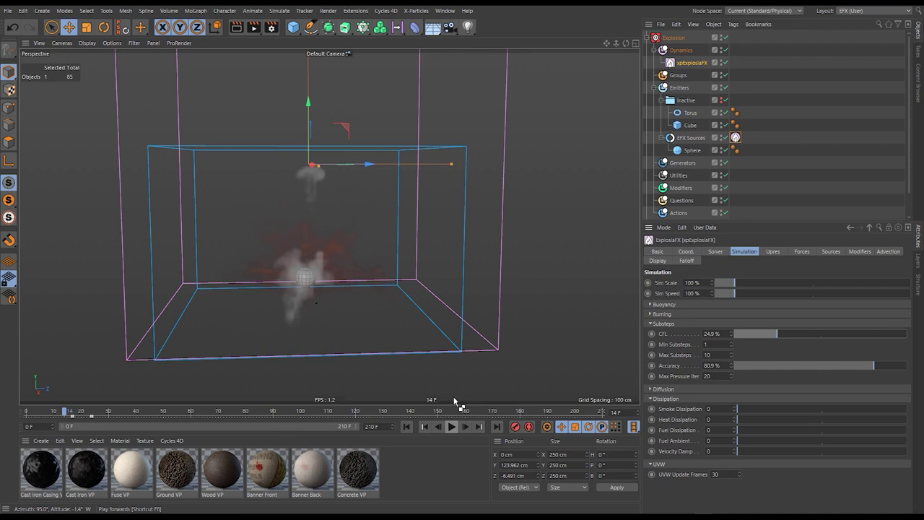
key(ctrl+z)
key(ctrl+z)
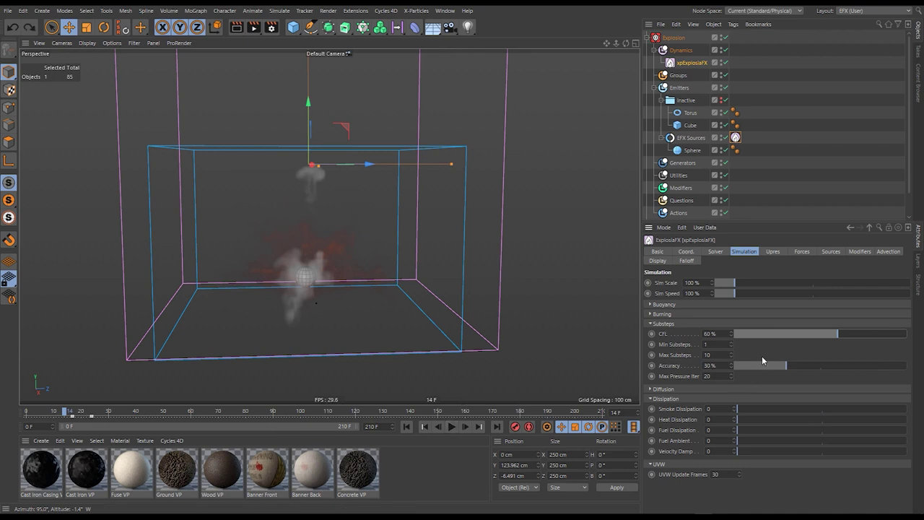
- Set the source tag's Pressure to 5000 at frame 17 and update its keyframe
click(736, 137)
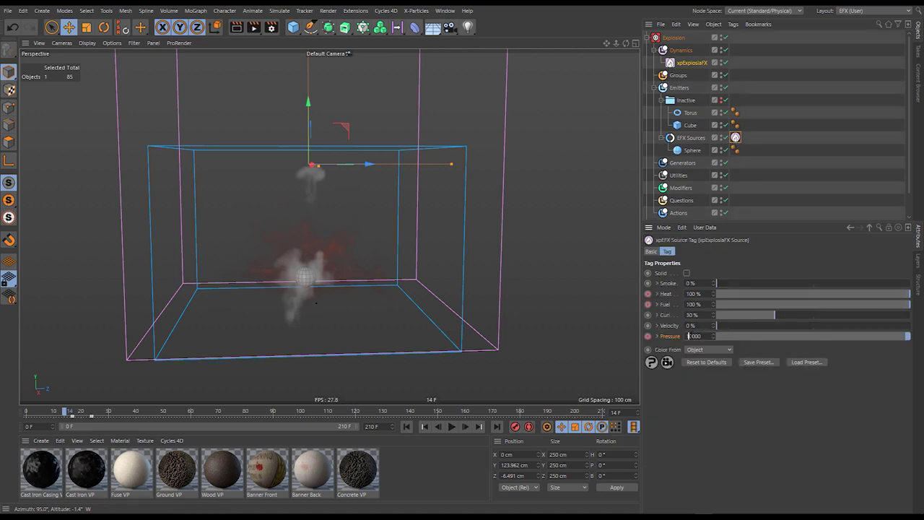
double_click(691, 336)
text(5000)
key(Return)
click(73, 414)
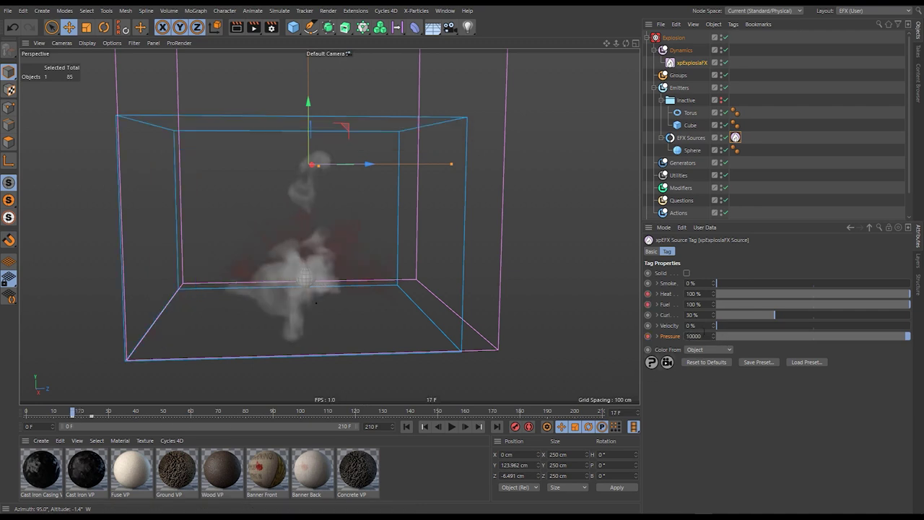
drag(692, 336, 683, 336)
text(5)
key(Return)
ctrl+click(647, 336)
- Play the simulation from the first frame to judge the changed pressure, and return to the start
click(406, 426)
click(451, 426)
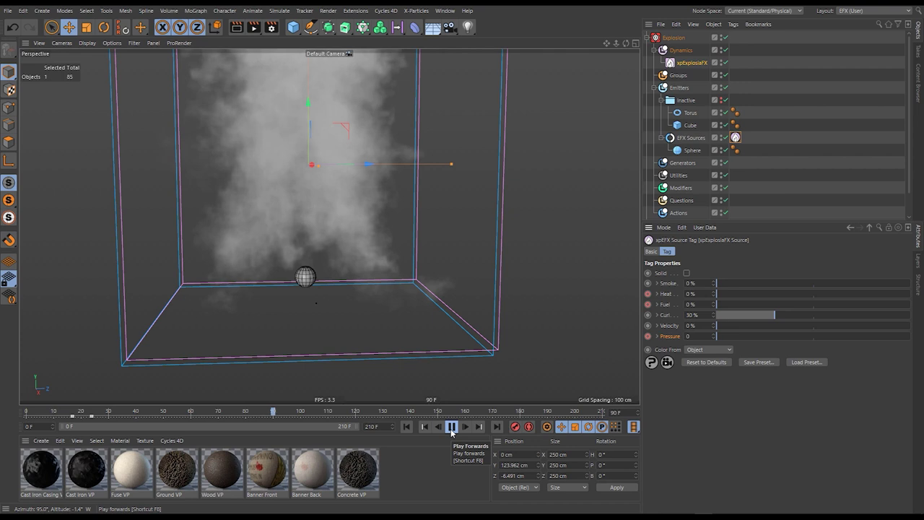
click(452, 426)
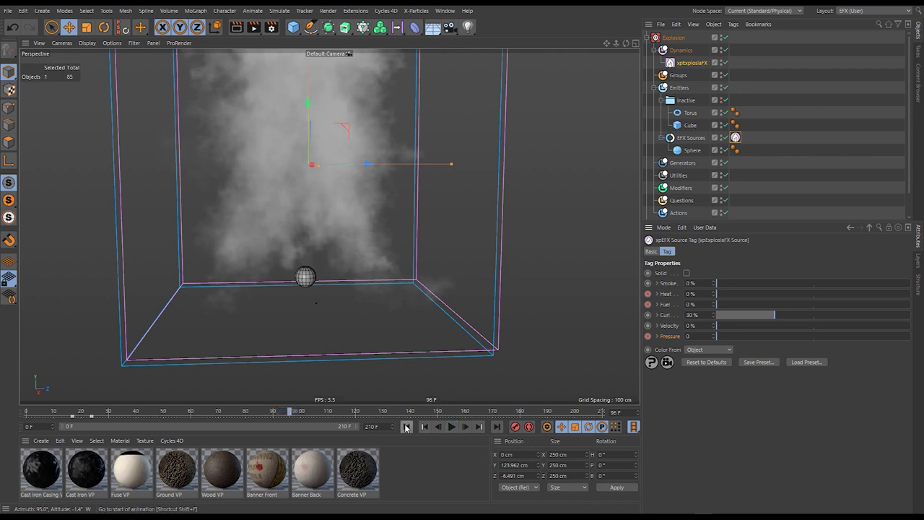
click(406, 427)
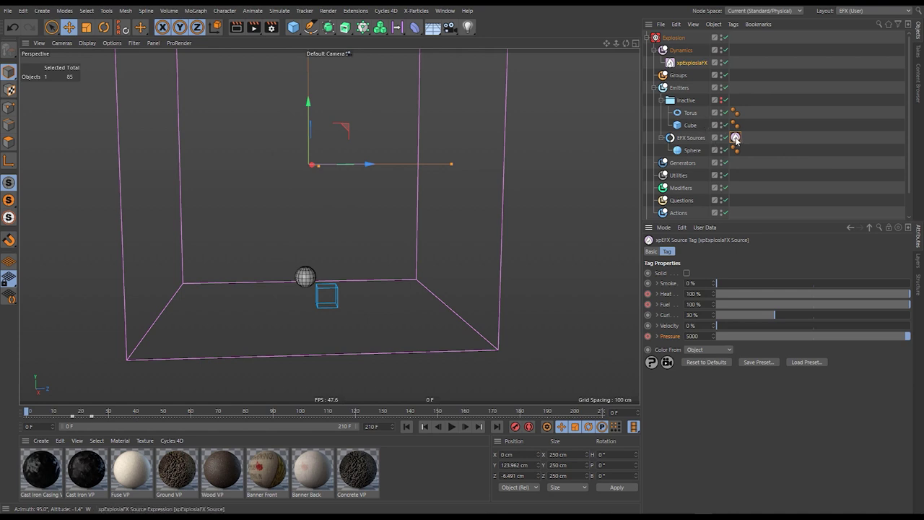
- Expand the source tag's Fuel and Heat custom map options, and create a new material named EFX Source
click(658, 304)
click(657, 294)
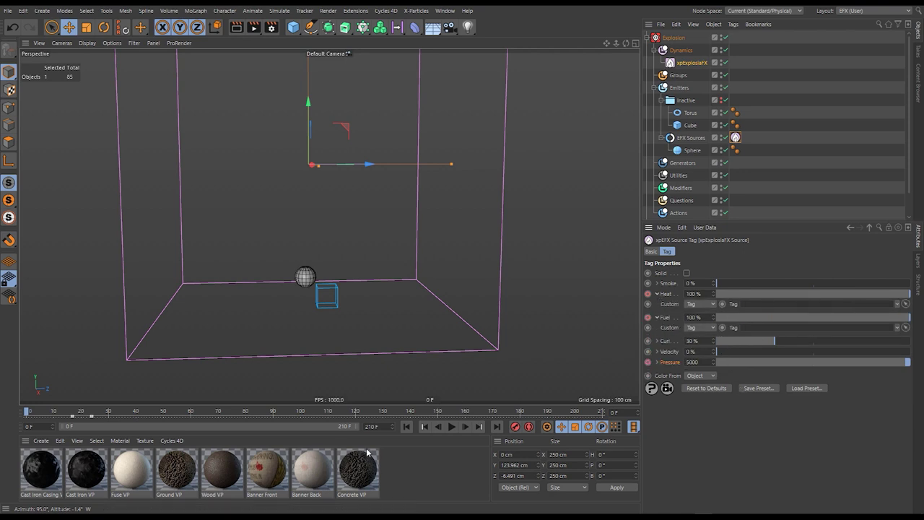
double_click(410, 474)
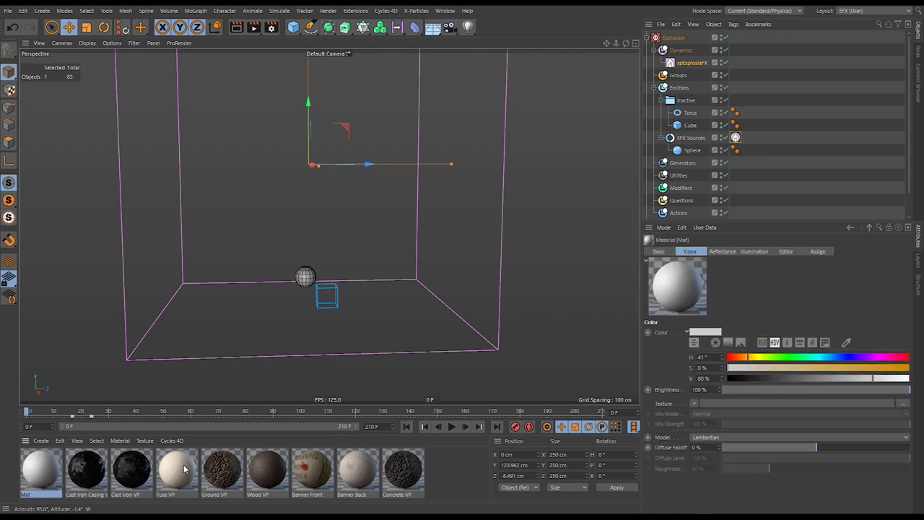
double_click(30, 495)
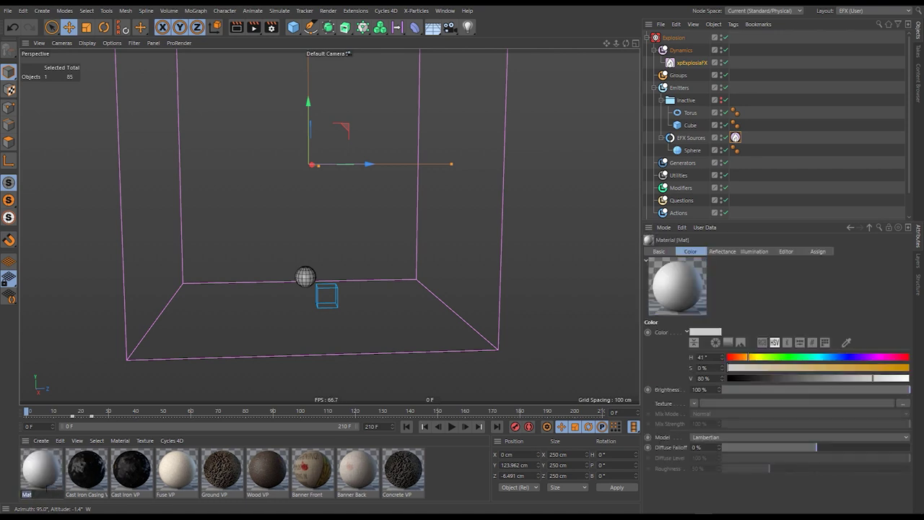
key(BackSpace)
text(EFX Source)
key(Return)
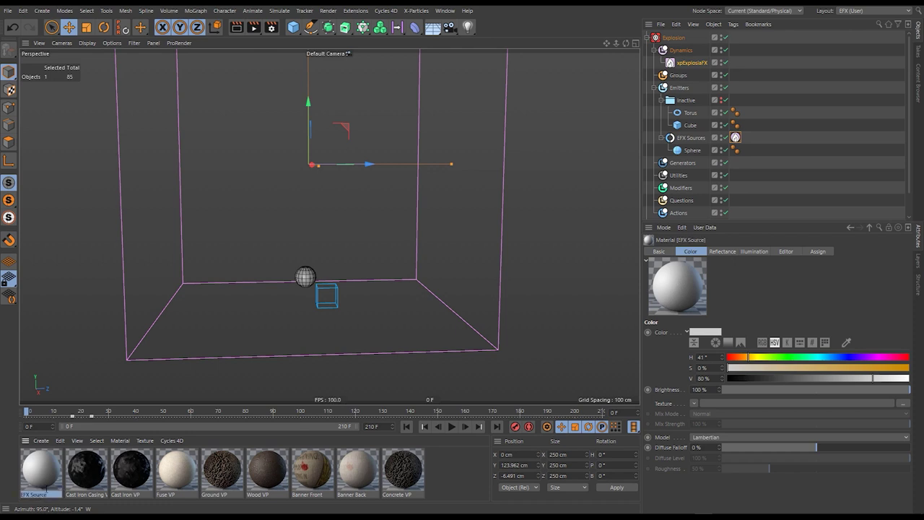
- Add a Noise shader to the EFX Source material's color texture and set its noise type to Blistered Turbulence
click(693, 403)
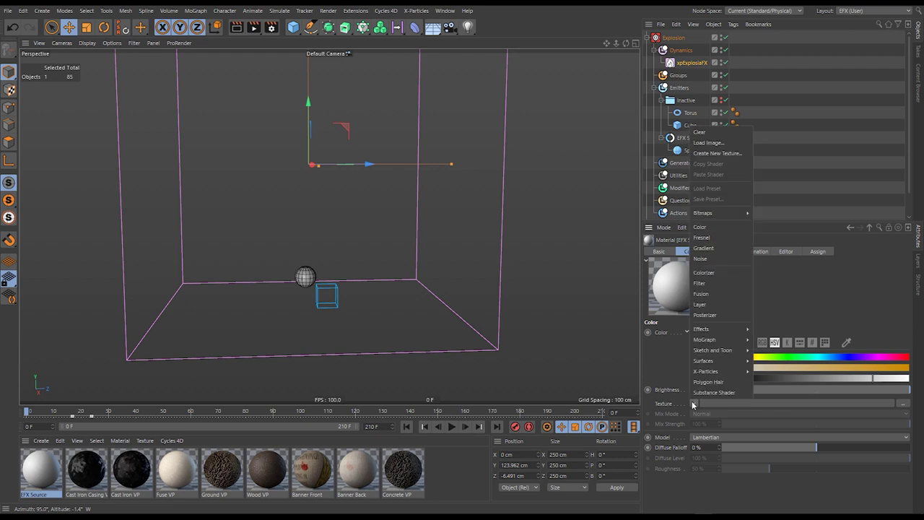
click(719, 260)
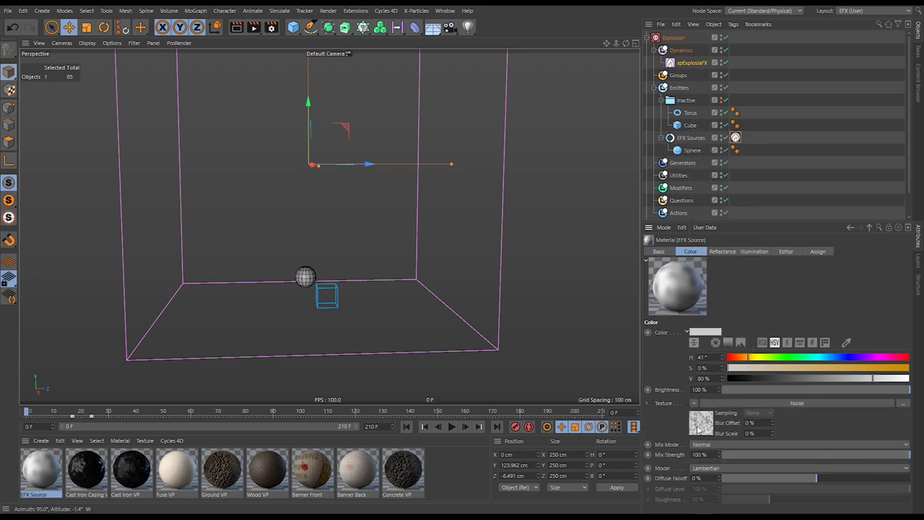
click(699, 428)
click(727, 364)
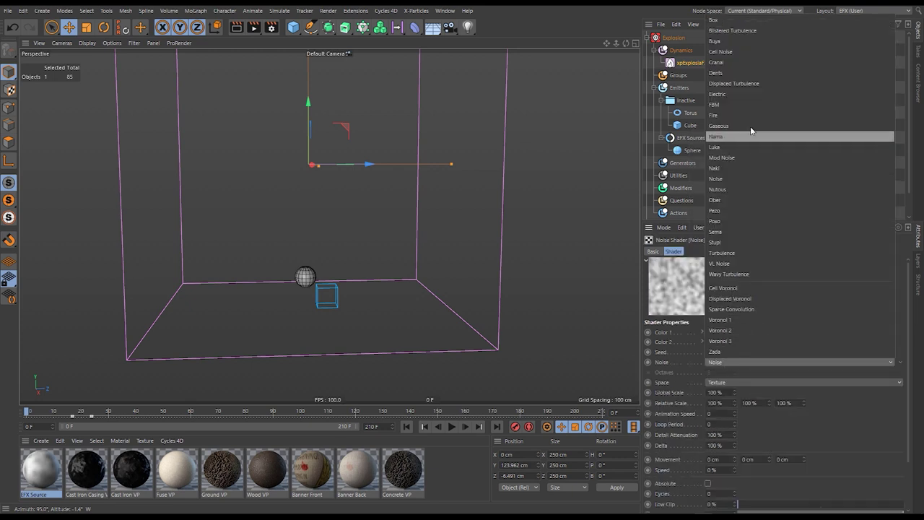
click(744, 40)
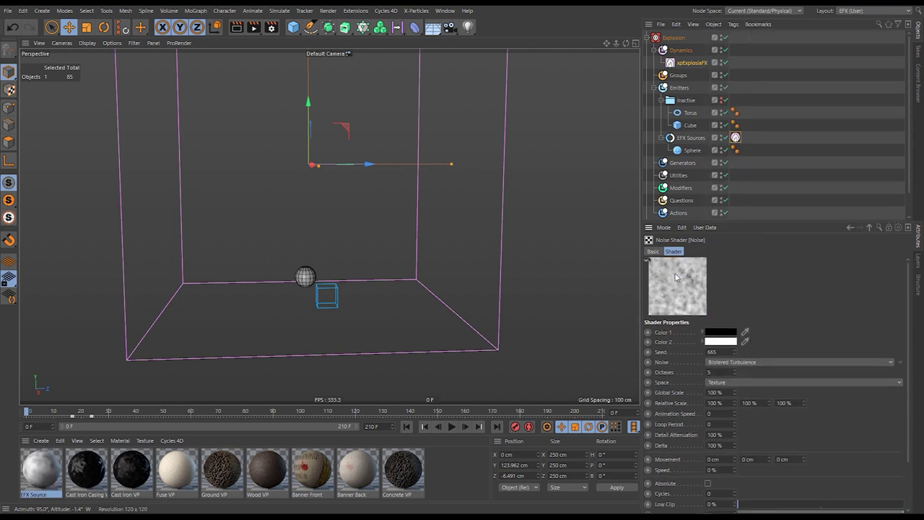
- Set the noise shader's Seed to 670, raise Low Clip to 41% and reduce High Clip for a high-contrast pattern
drag(733, 352, 733, 348)
drag(796, 323, 796, 266)
scroll(766, 340, up, 4)
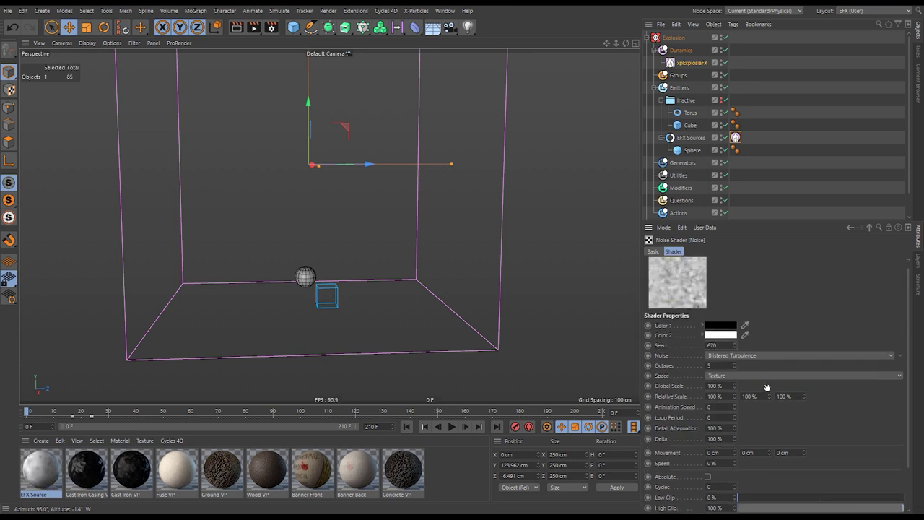
scroll(822, 433, down, 1)
drag(754, 485, 776, 485)
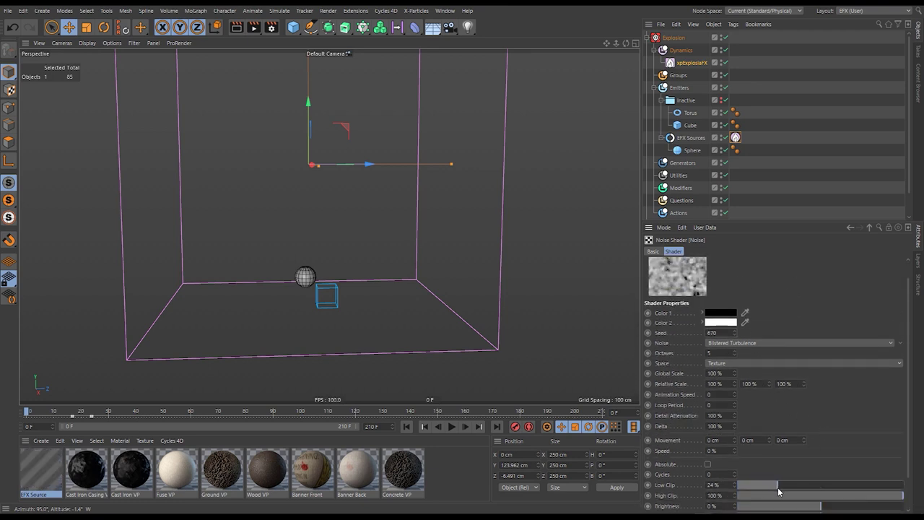
drag(857, 496, 853, 495)
drag(787, 485, 833, 496)
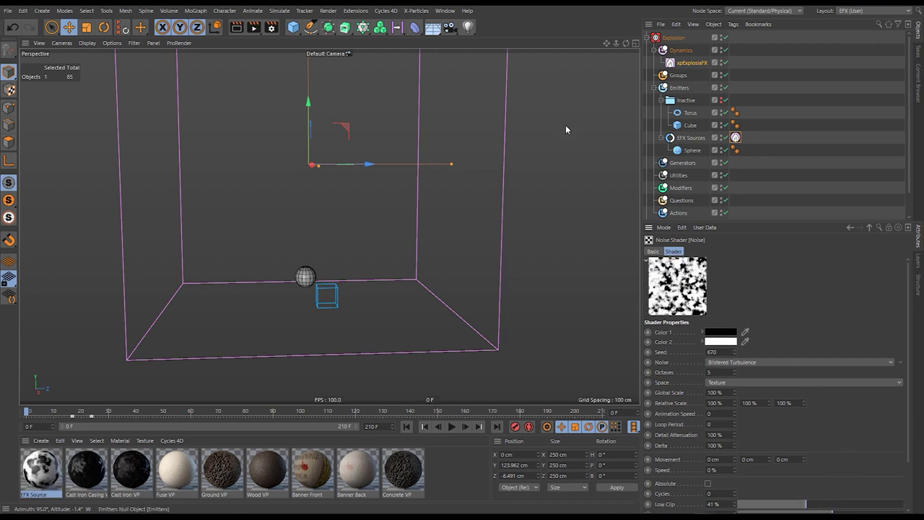
- Apply the EFX Source material to the EFX Sources object and inspect the noise pattern on the sphere
drag(54, 494, 701, 137)
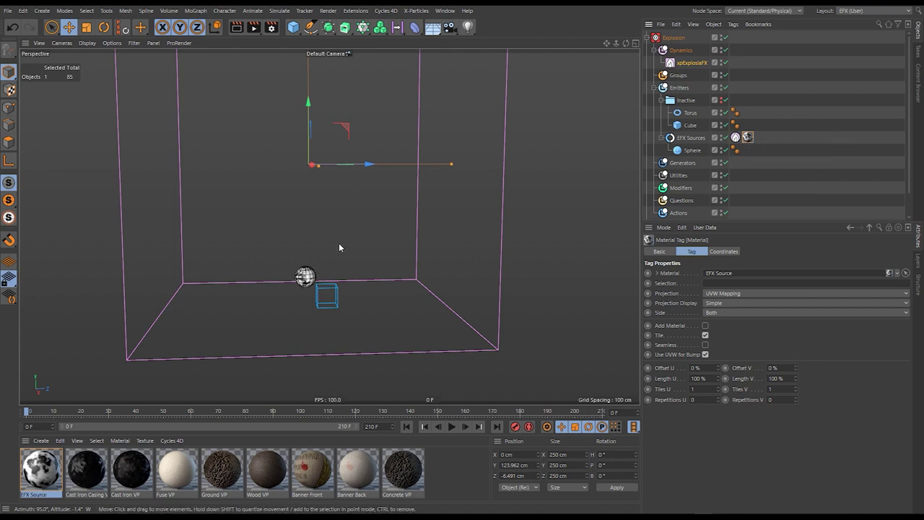
click(112, 43)
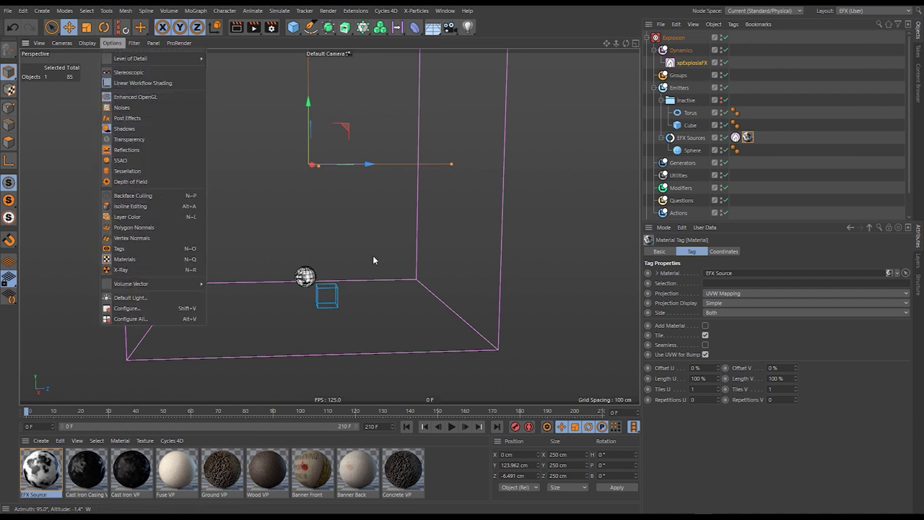
click(605, 243)
alt+middle_drag(305, 281, 355, 265)
alt+right_drag(355, 266, 533, 244)
alt+drag(389, 256, 418, 272)
alt+right_drag(418, 272, 251, 295)
alt+middle_drag(429, 255, 313, 254)
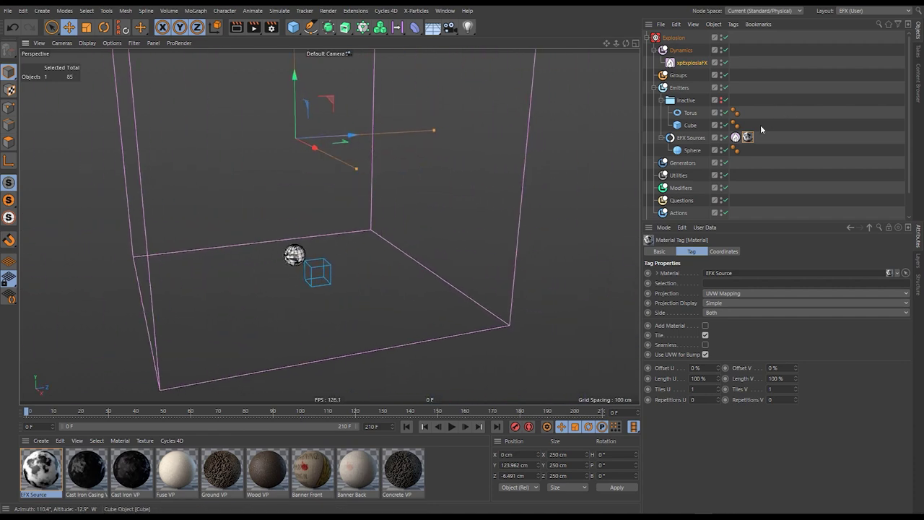
- Link the EFX Source material tag as the source tag's custom Heat and Fuel map, and play the simulation
click(735, 137)
drag(747, 138, 768, 327)
click(452, 427)
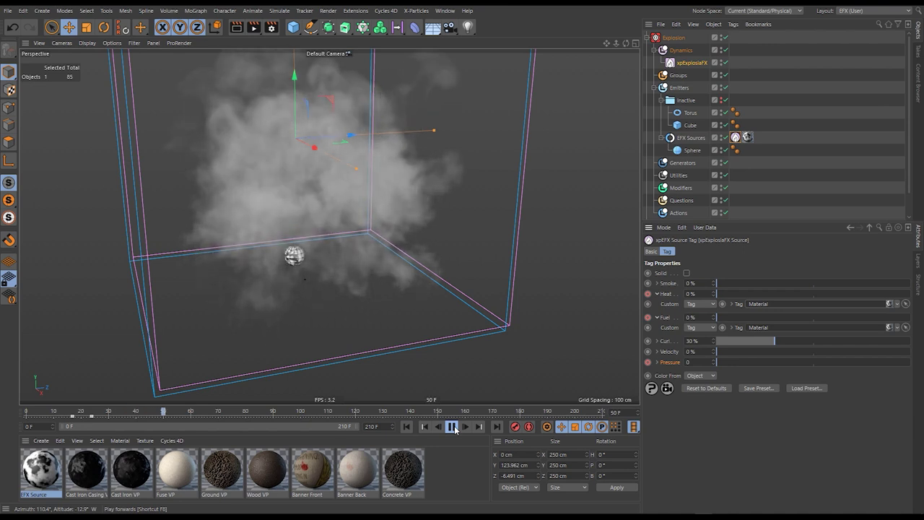
click(452, 428)
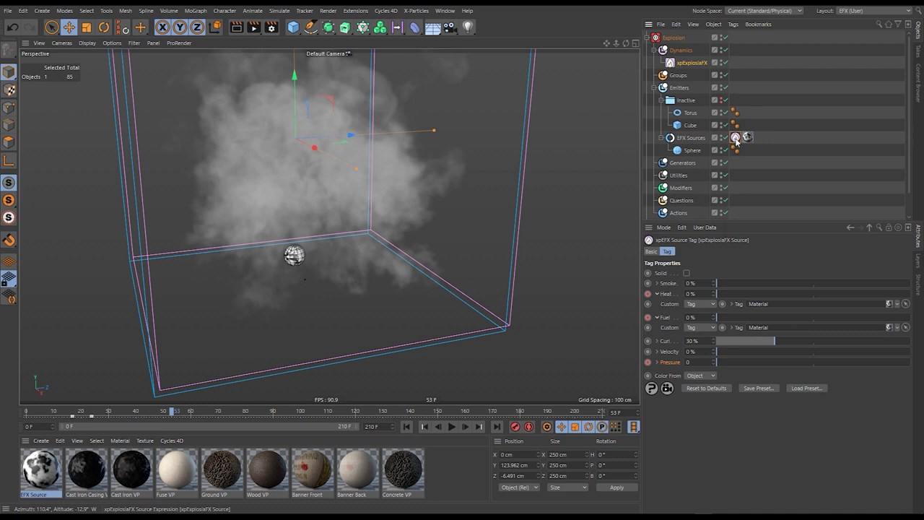
- Delete the source tag from EFX Sources and create an Emit From Texture emitter from its material tag with xpQuickTools
key(Delete)
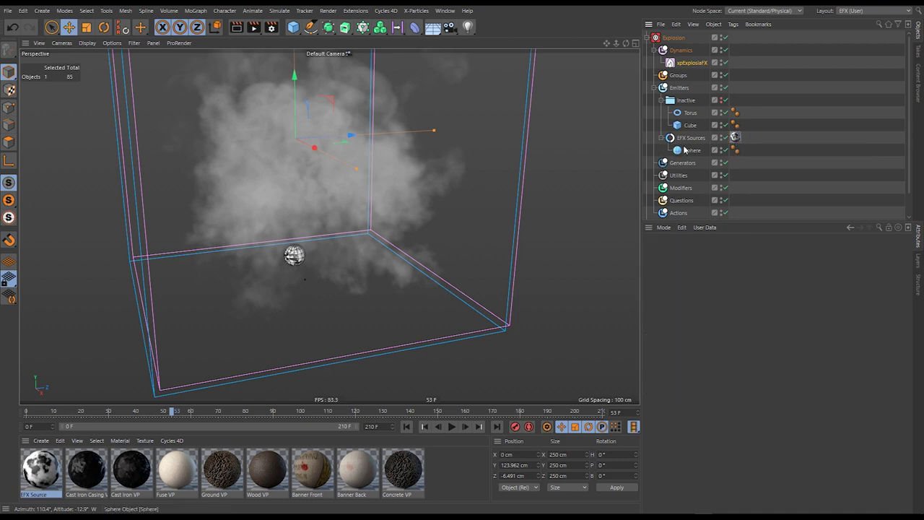
click(692, 139)
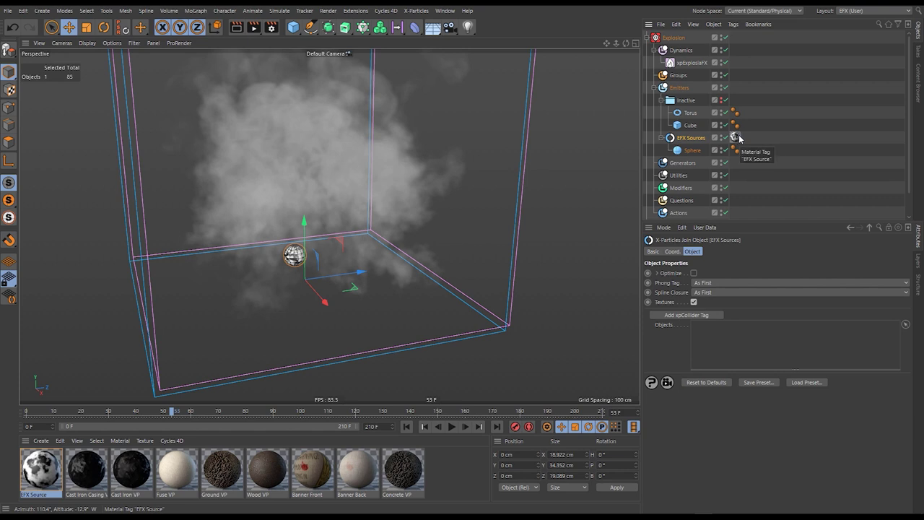
click(736, 137)
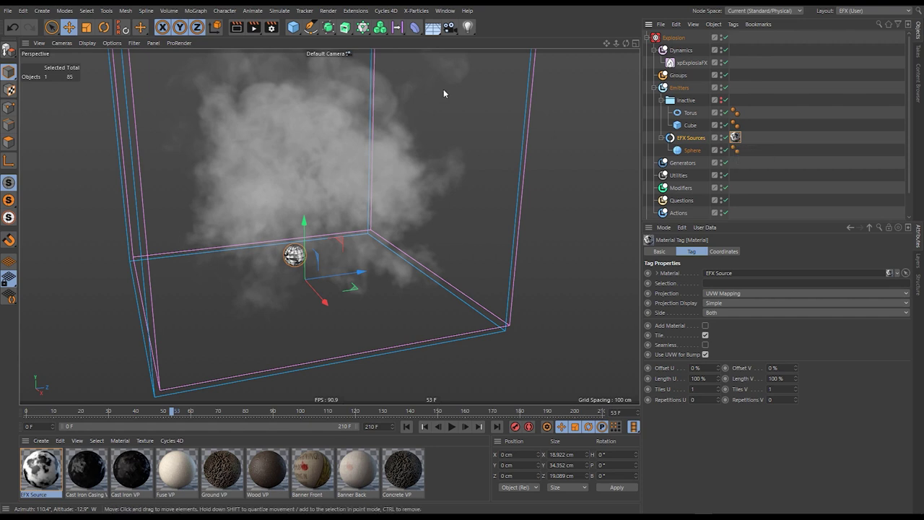
click(416, 11)
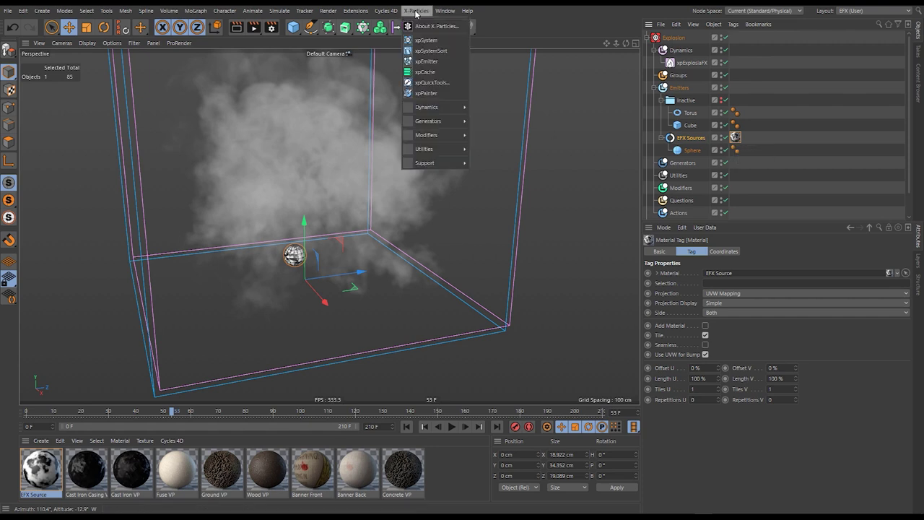
click(432, 82)
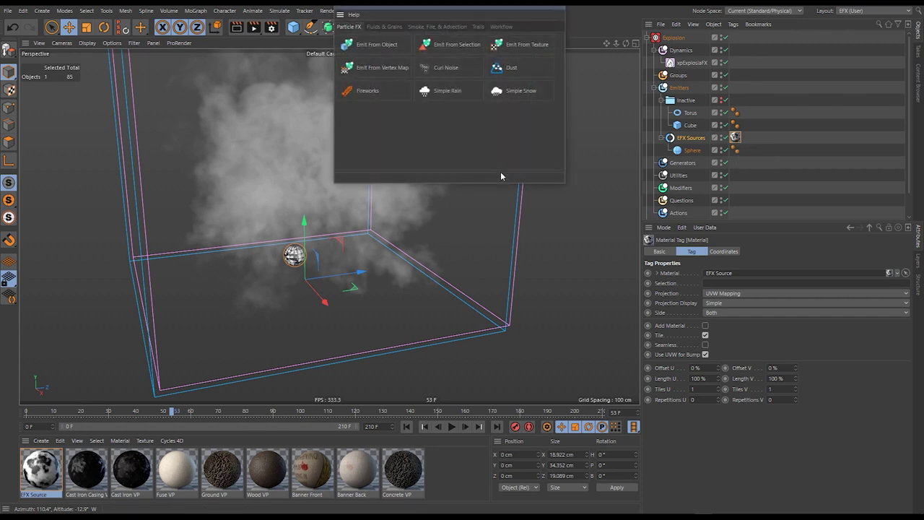
click(496, 48)
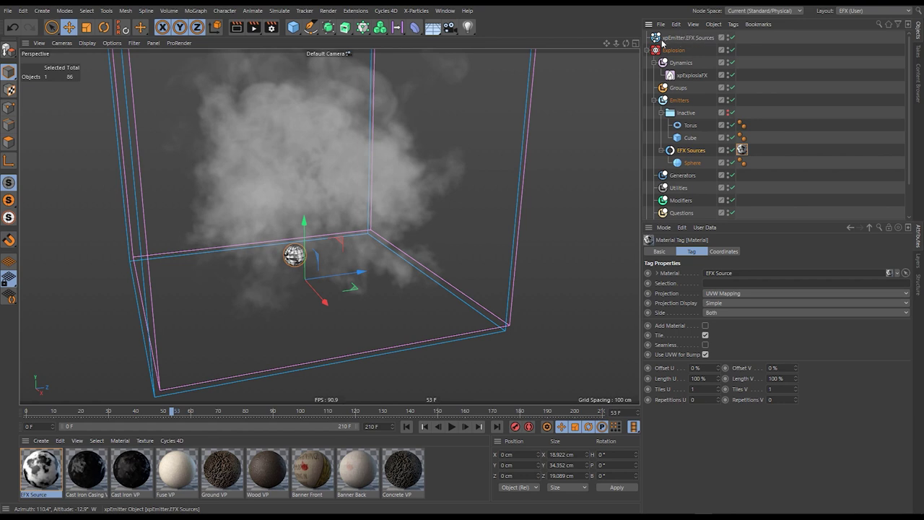
- Move the new emitter into the Emitters group above EFX Sources, and play its particles from the first frame
drag(681, 41, 682, 150)
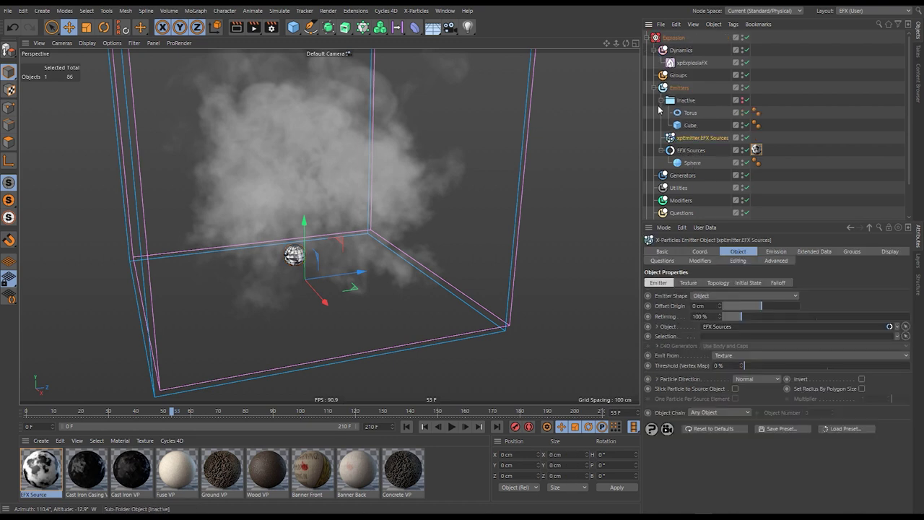
click(661, 100)
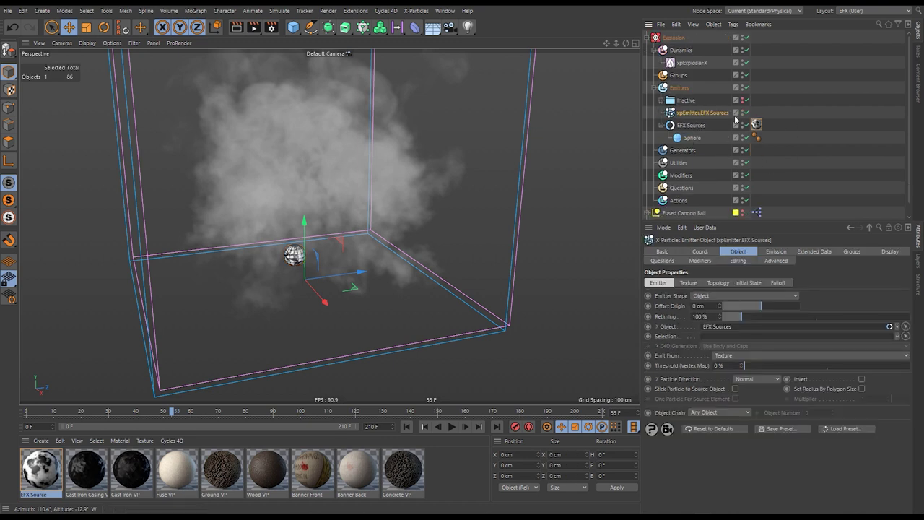
click(408, 428)
click(452, 426)
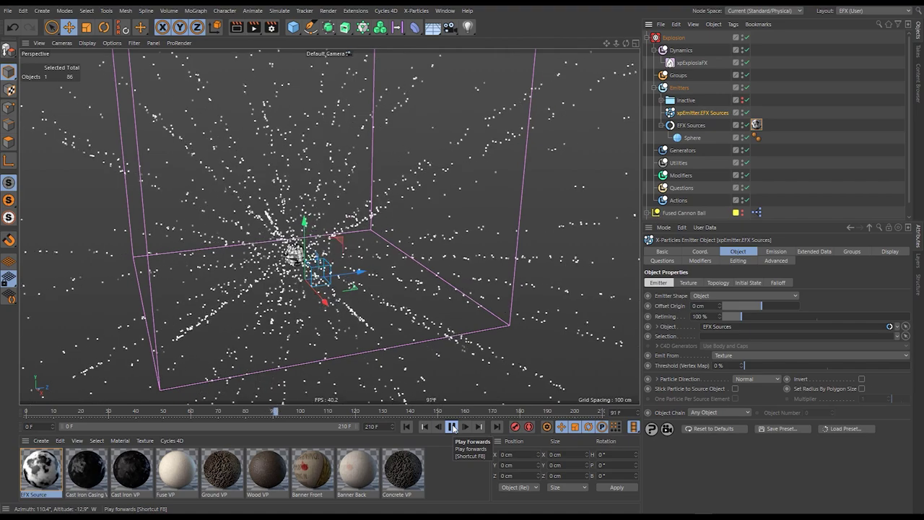
click(451, 427)
mouse_move(306, 252)
alt+mouse_down()
mouse_move(404, 250)
mouse_move(310, 249)
alt+mouse_up()
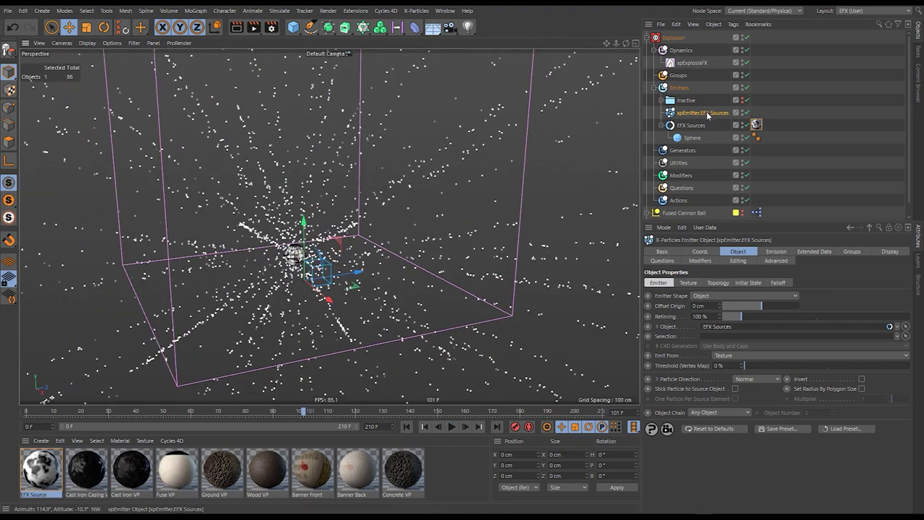
- Set the emitter's emission to Shot, with a shot time of 10 F and a shot count of 60
click(776, 253)
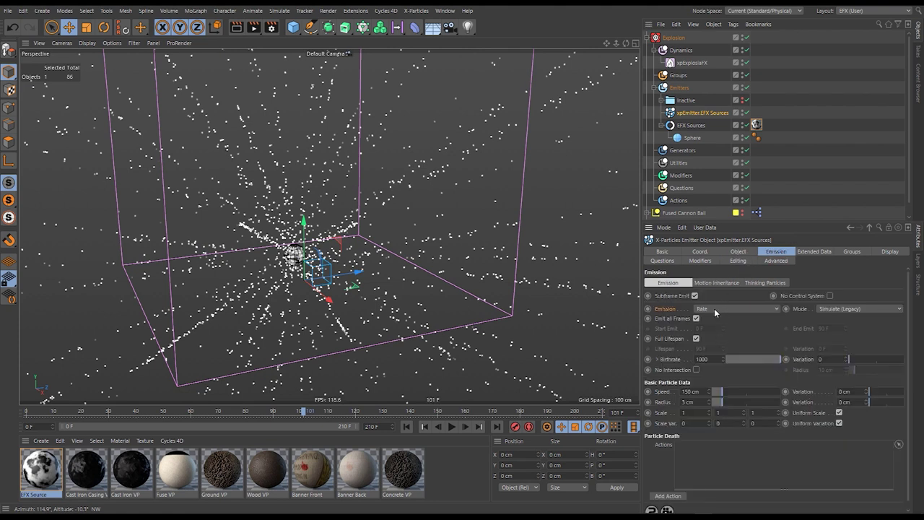
click(739, 308)
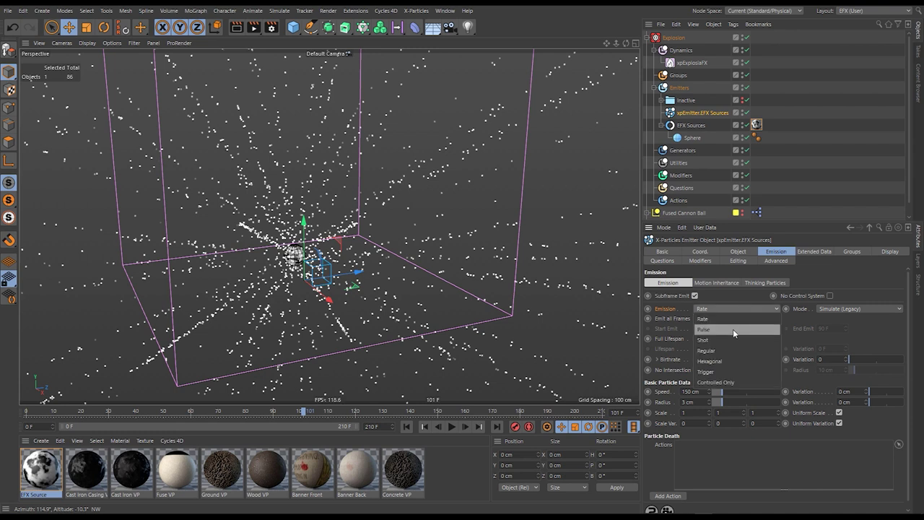
click(731, 337)
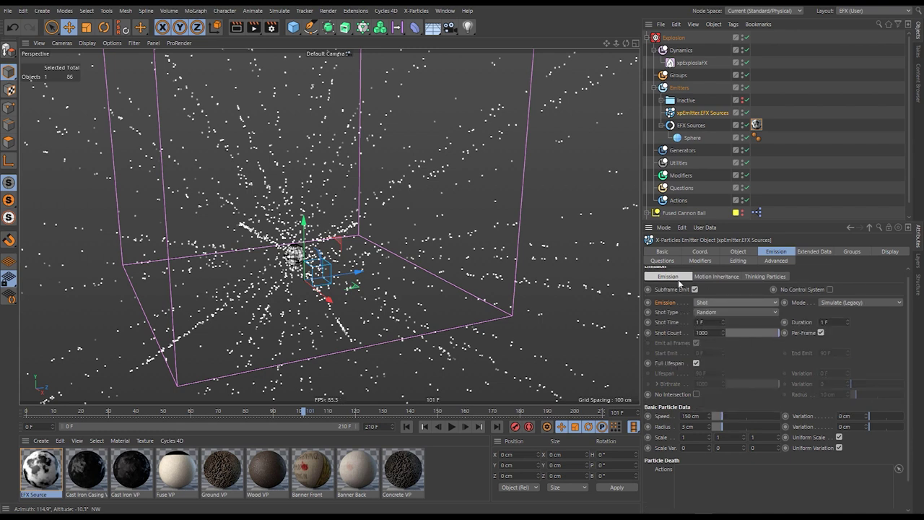
click(710, 322)
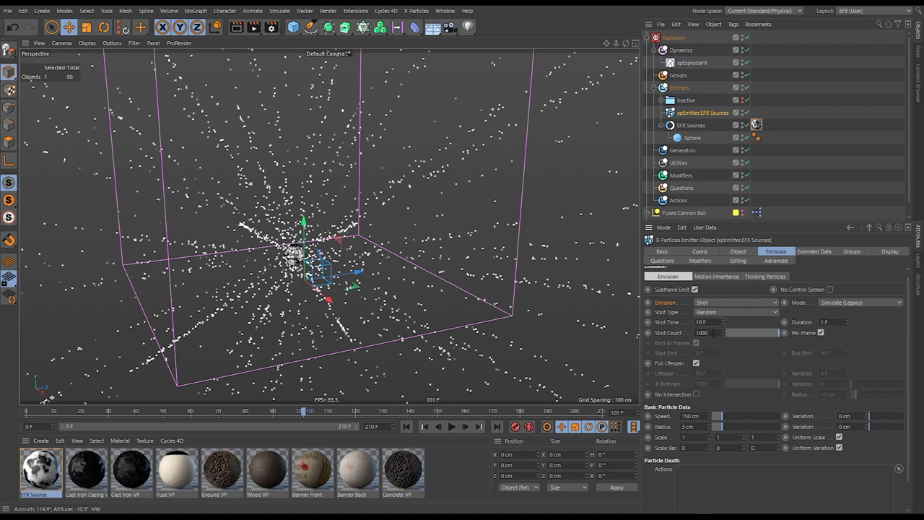
click(710, 332)
text(60)
key(Return)
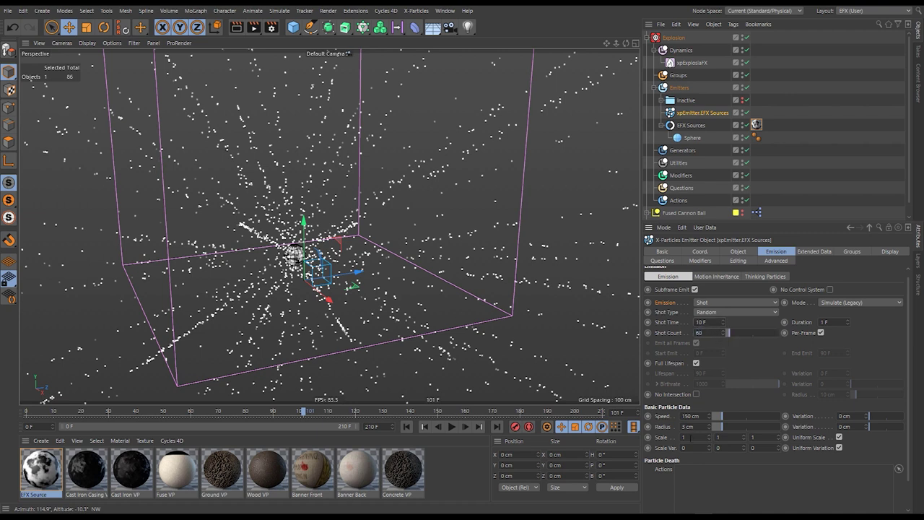
- Set the emitted particles' radius to 8 cm with 3 cm variation, and play the emission from the first frame
click(840, 425)
key(BackSpace)
text(2)
key(Return)
click(695, 428)
text(8)
key(Return)
click(407, 427)
click(452, 426)
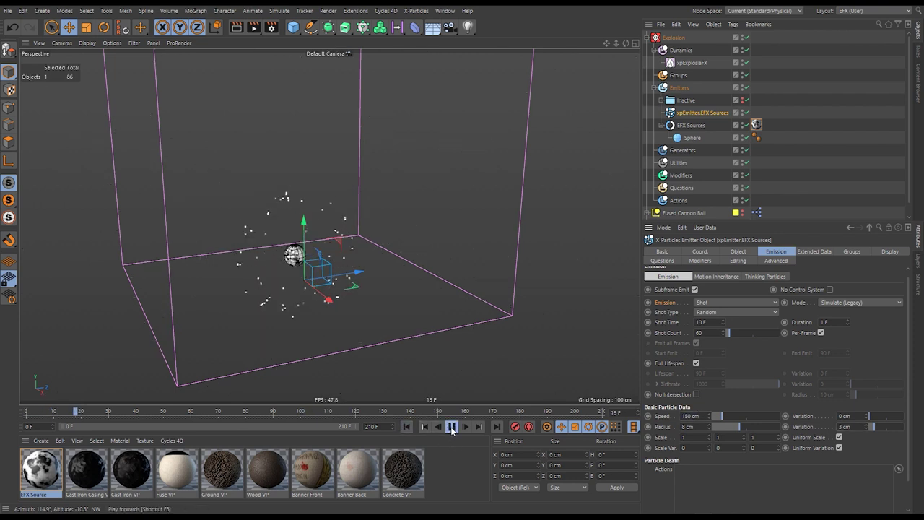
click(452, 427)
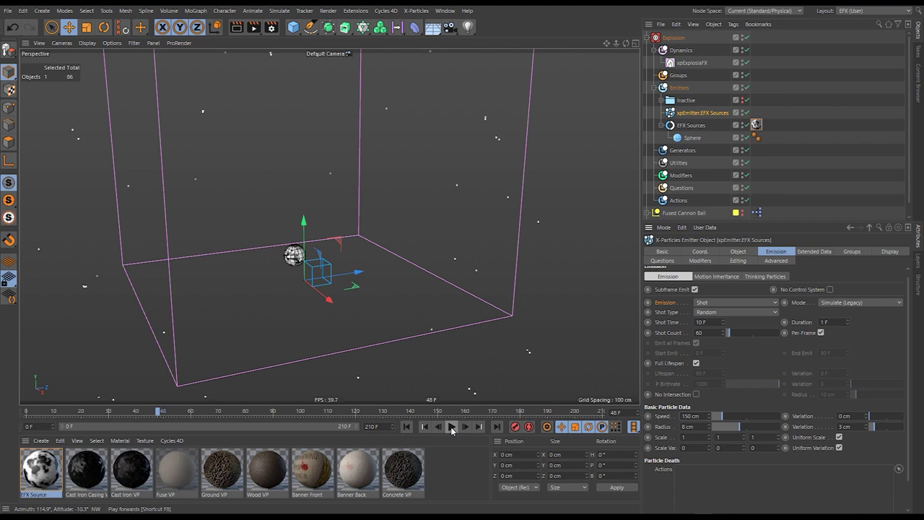
- Set the particle speed to 300 cm with 150 cm variation, and play the emission from the first frame
click(407, 427)
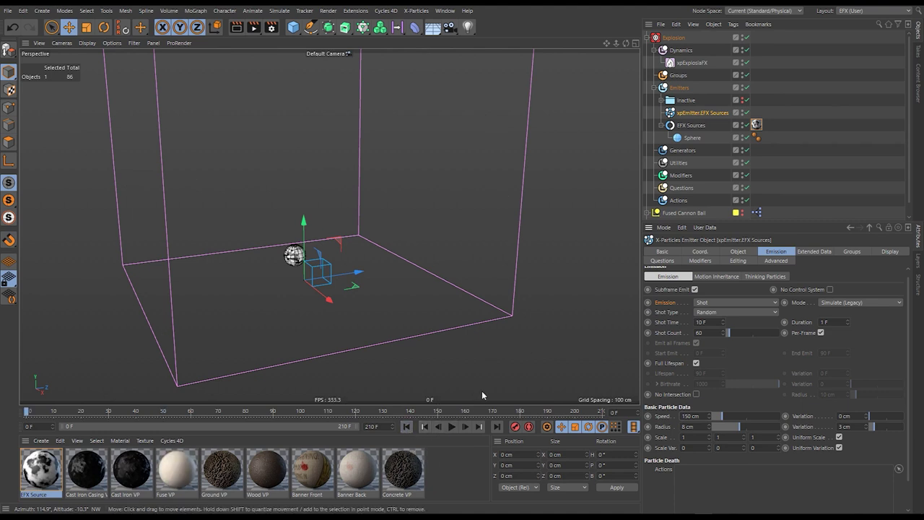
text(0)
key(Return)
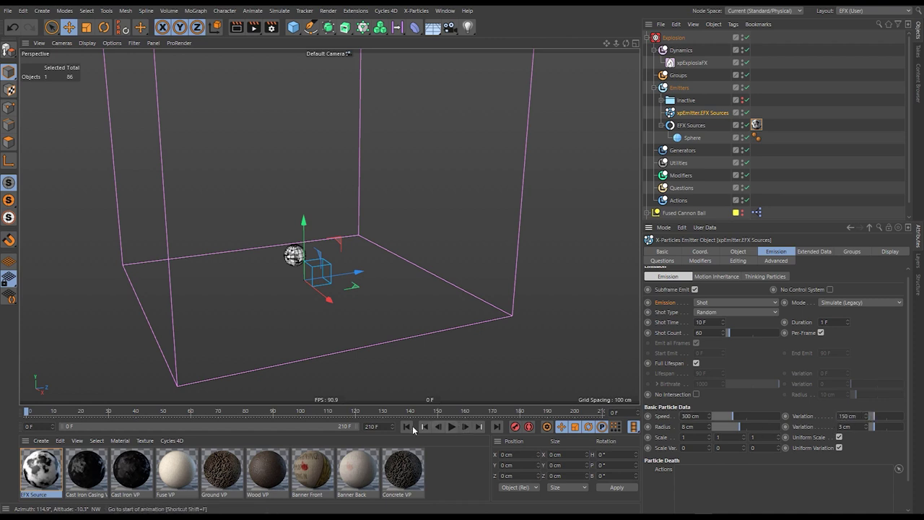
click(451, 427)
click(451, 427)
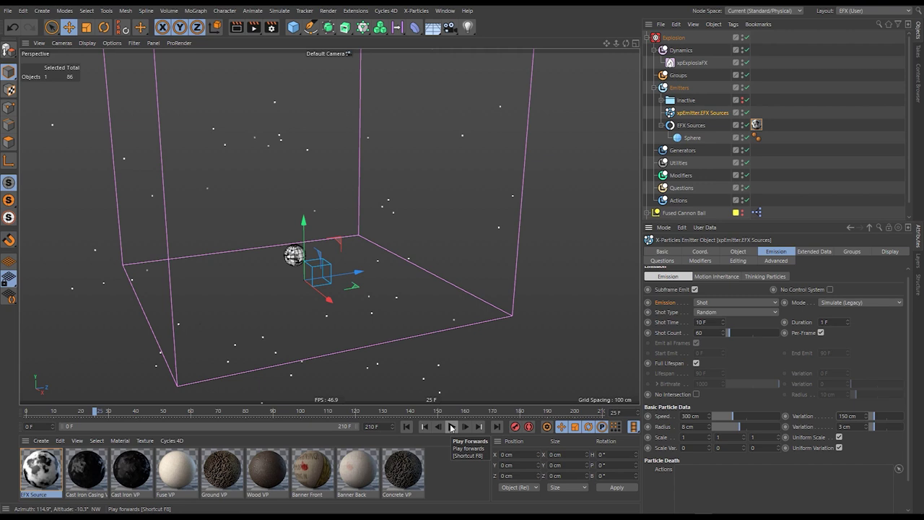
- Disable Full Lifespan, set the particle lifespan to 6 F with 3 F variation, and replay the emission
click(696, 362)
click(701, 373)
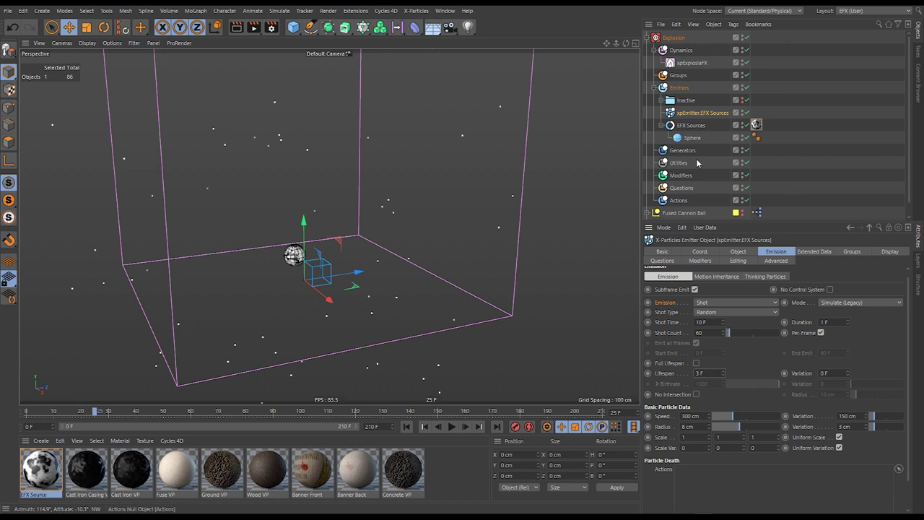
text(6)
key(Return)
click(451, 427)
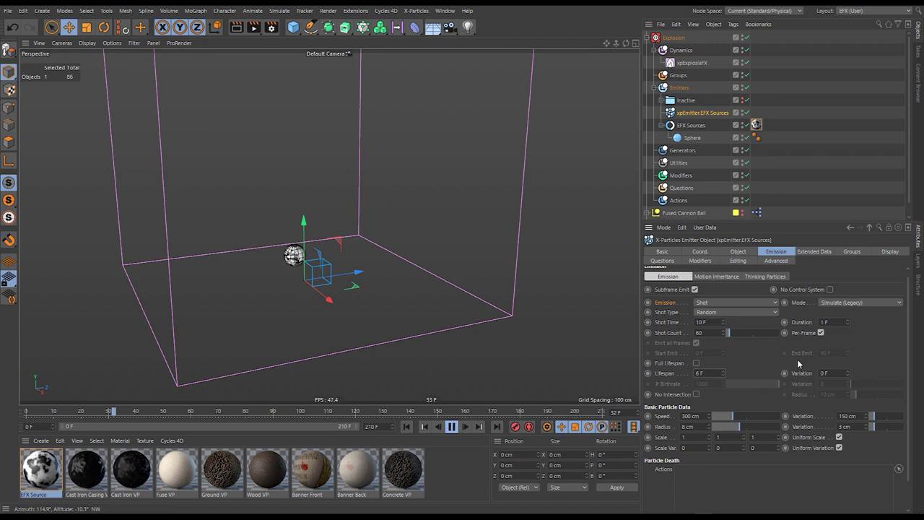
text(3)
key(Return)
click(407, 427)
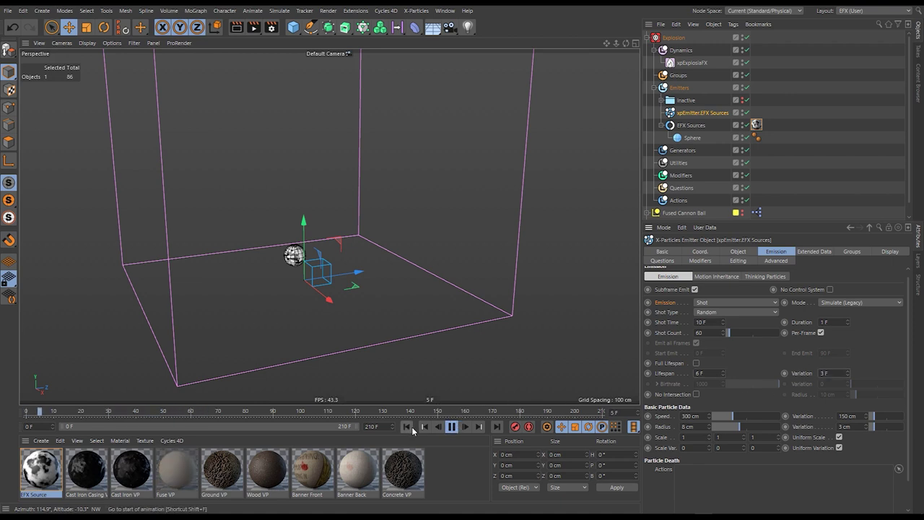
click(451, 426)
click(407, 427)
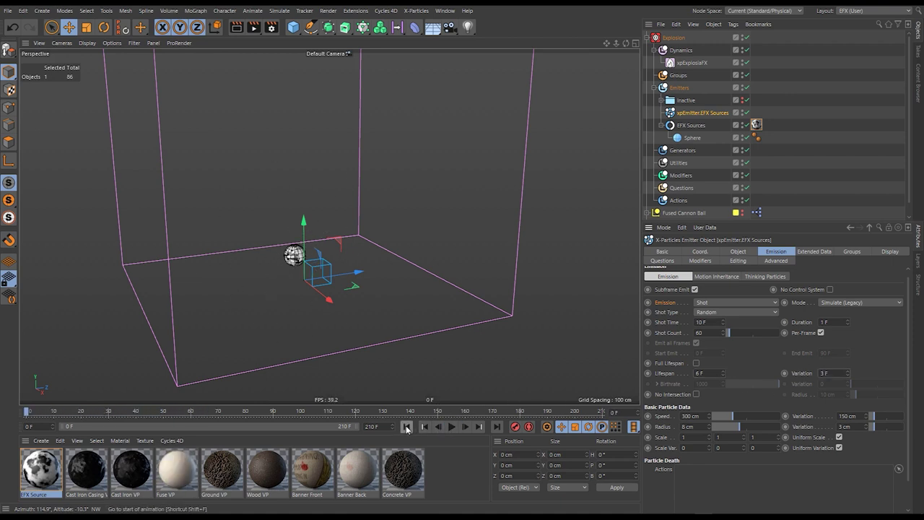
- Rename the emitter as xpEmitter.Primary
double_click(704, 114)
drag(702, 112, 730, 113)
key(BackSpace)
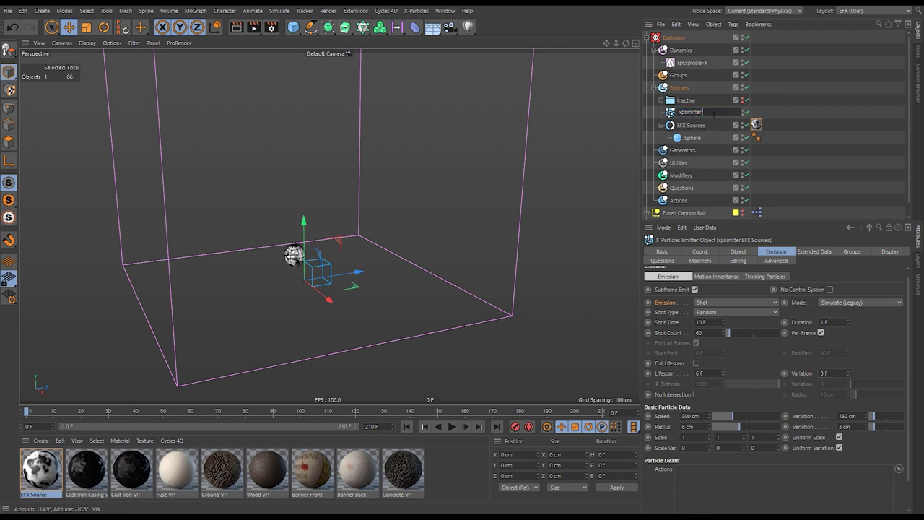
text(.Primary)
key(Return)
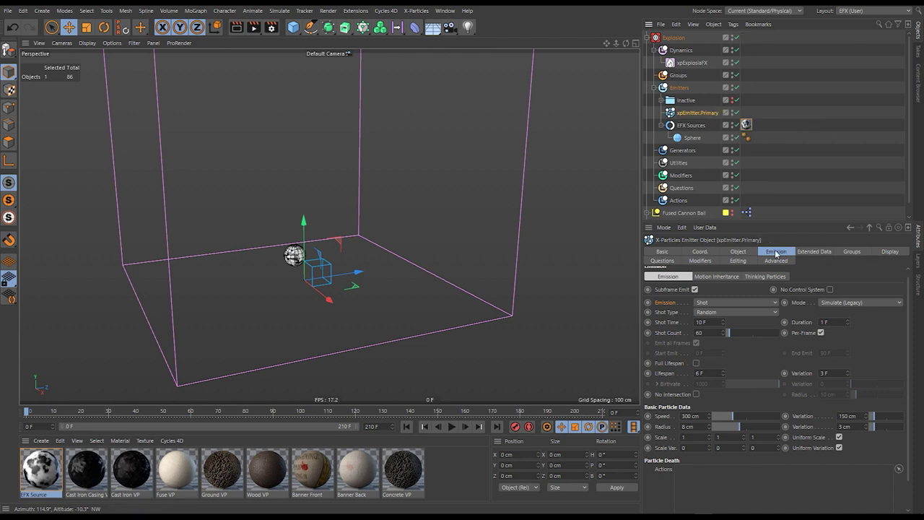
- Set Temperature to 1 and Fuel to 1 in the primary emitter's physical data
click(814, 252)
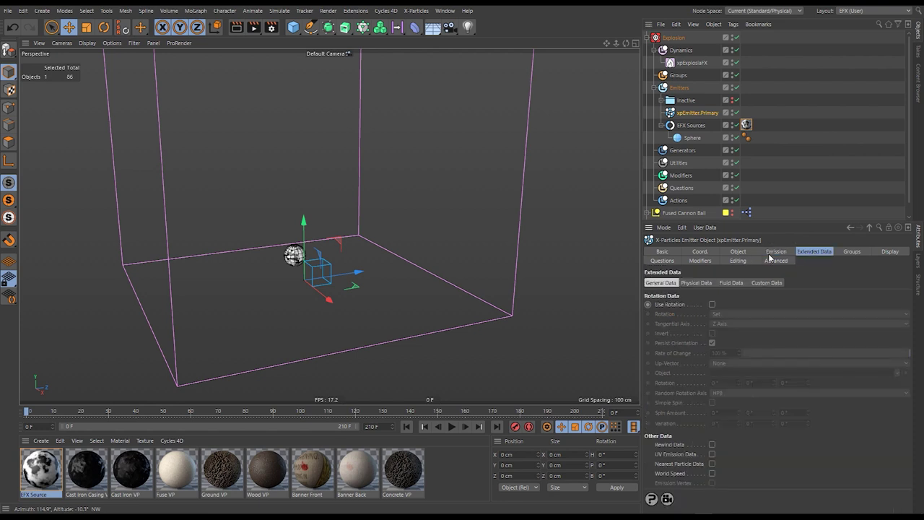
click(697, 283)
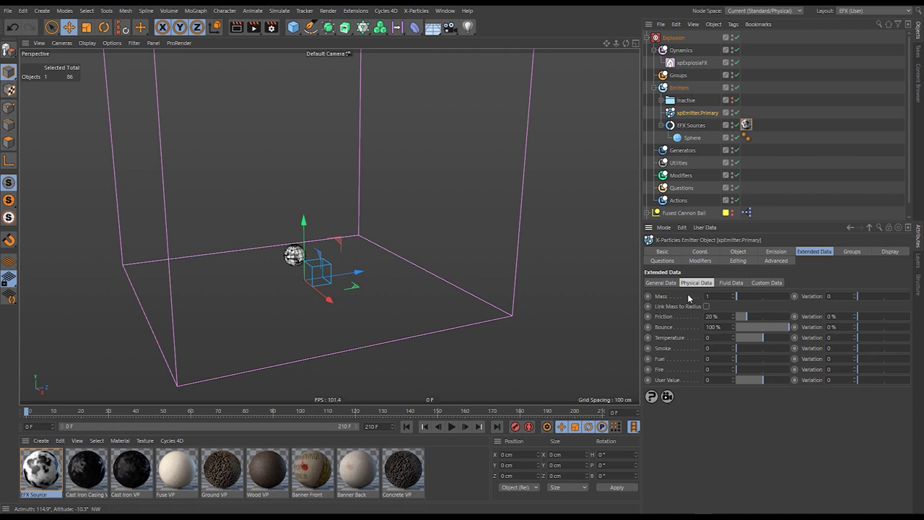
click(671, 337)
- Add an xpExplosiaFX Source tag to xpEmitter.Primary and play the simulation from the first frame
right_click(705, 115)
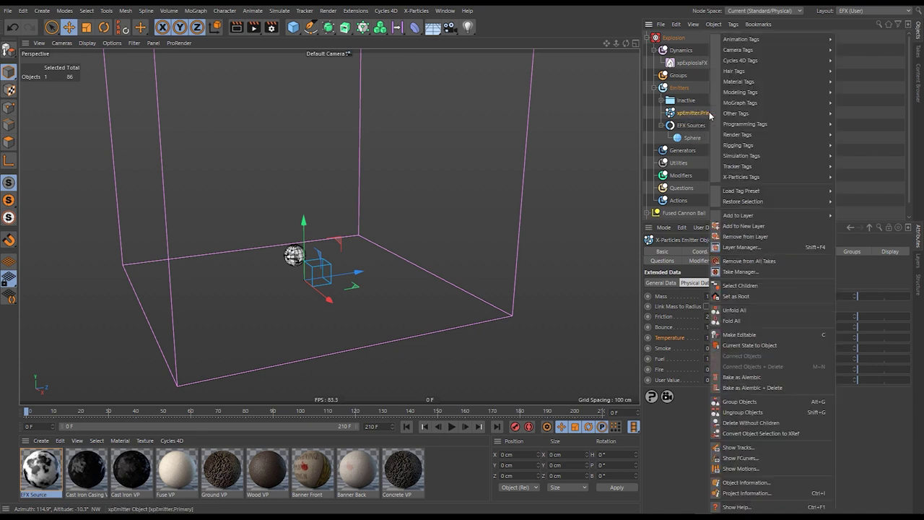
mouse_move(744, 177)
click(863, 222)
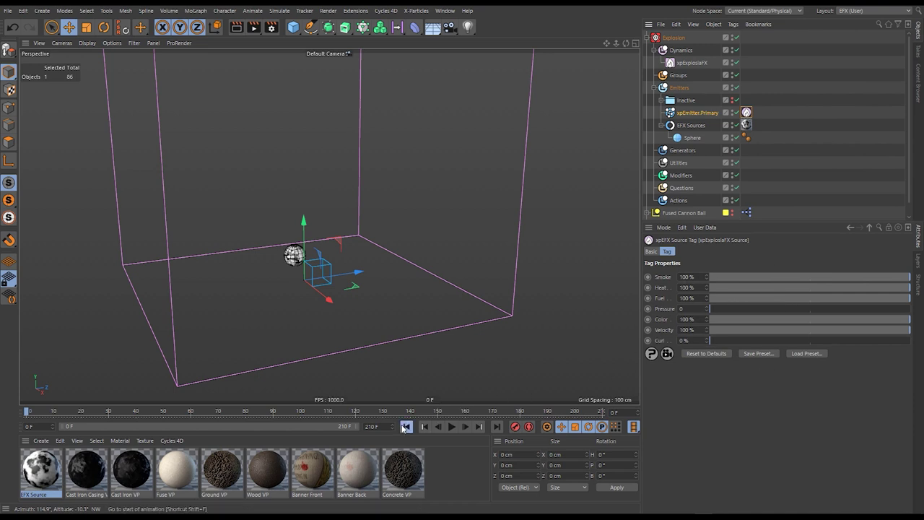
click(451, 426)
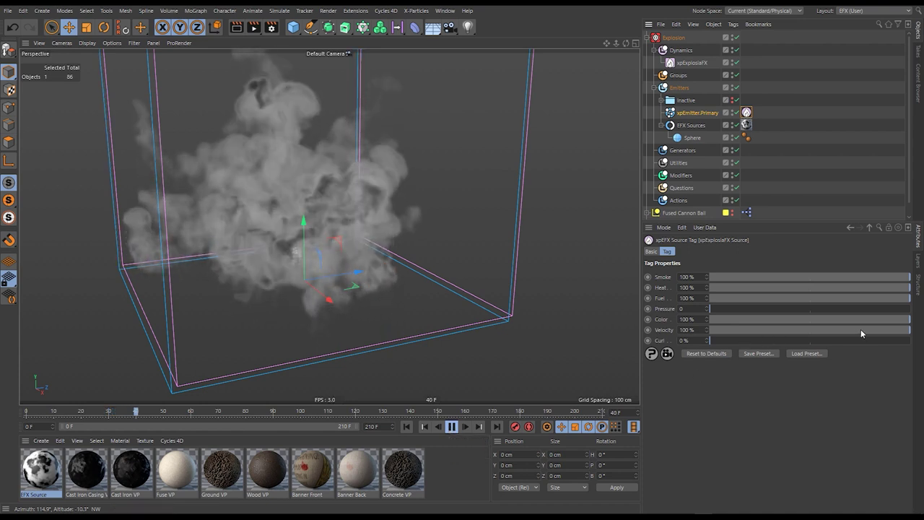
- Compare the explosion with the source tag's Velocity at 0% and at 100%, replaying the simulation each time
drag(874, 332, 710, 330)
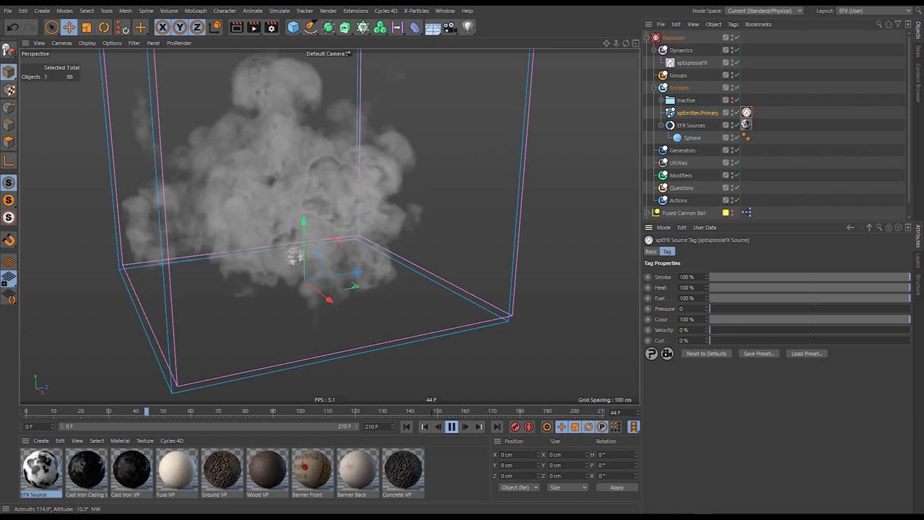
click(407, 427)
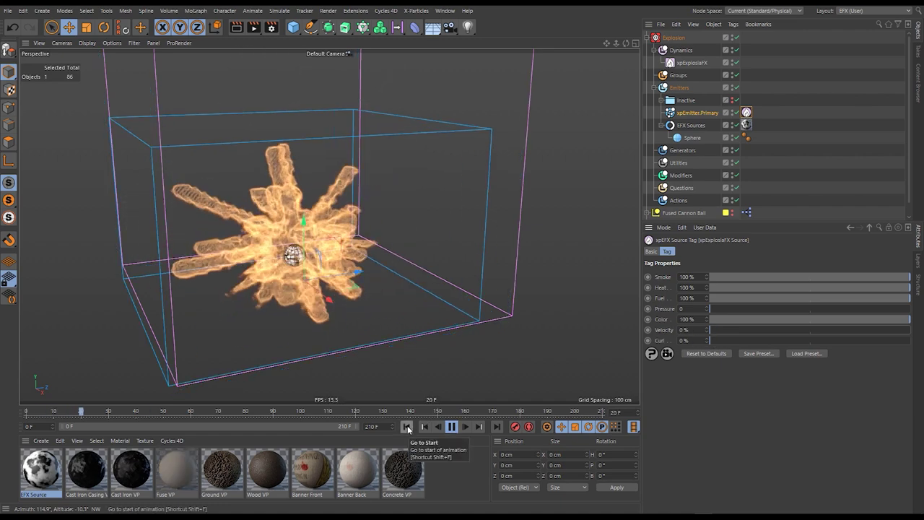
drag(710, 330, 911, 332)
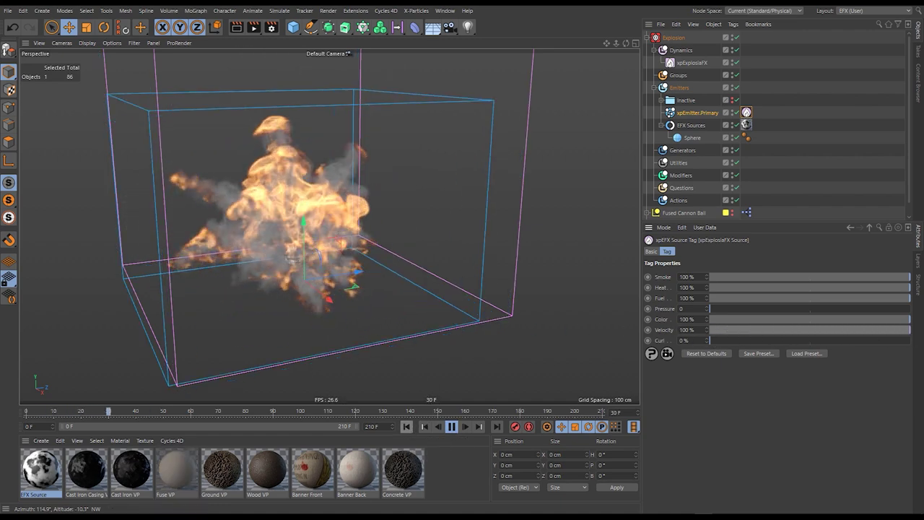
click(407, 426)
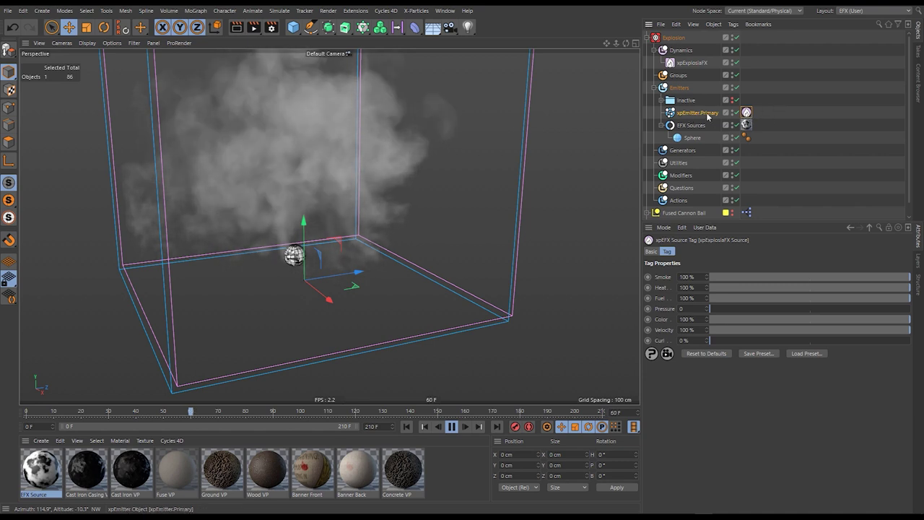
- Set the source tag's Pressure to 50 and replay the explosion
click(693, 113)
click(745, 125)
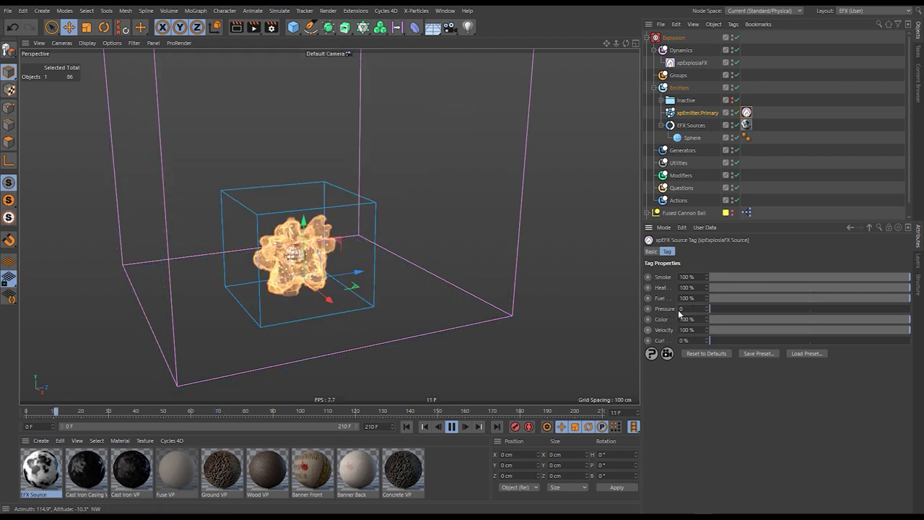
text(50)
key(Return)
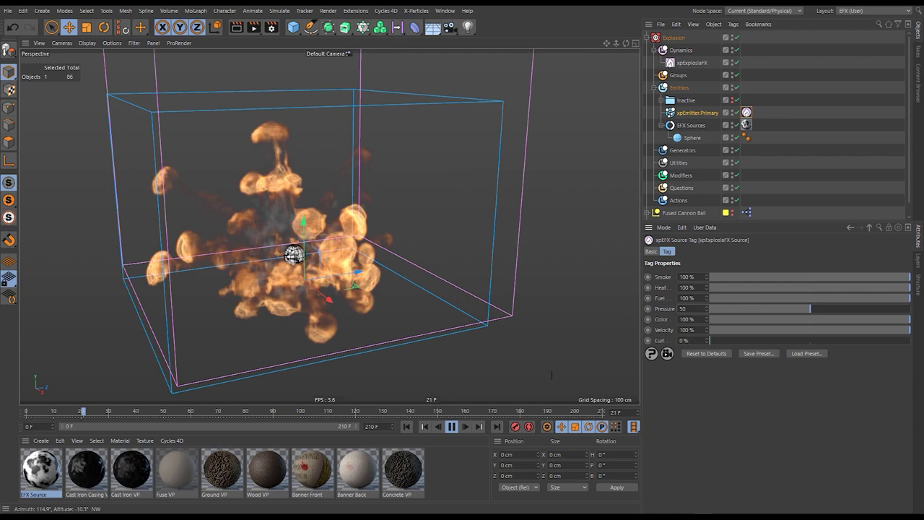
click(407, 429)
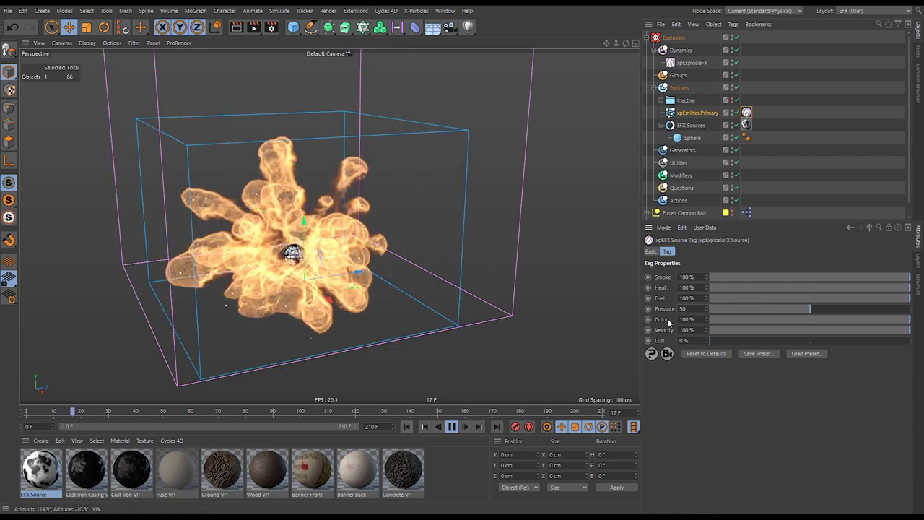
- Set the source tag's Pressure to 200 and replay the explosion from the first frame
drag(696, 310, 676, 313)
text(200)
key(Return)
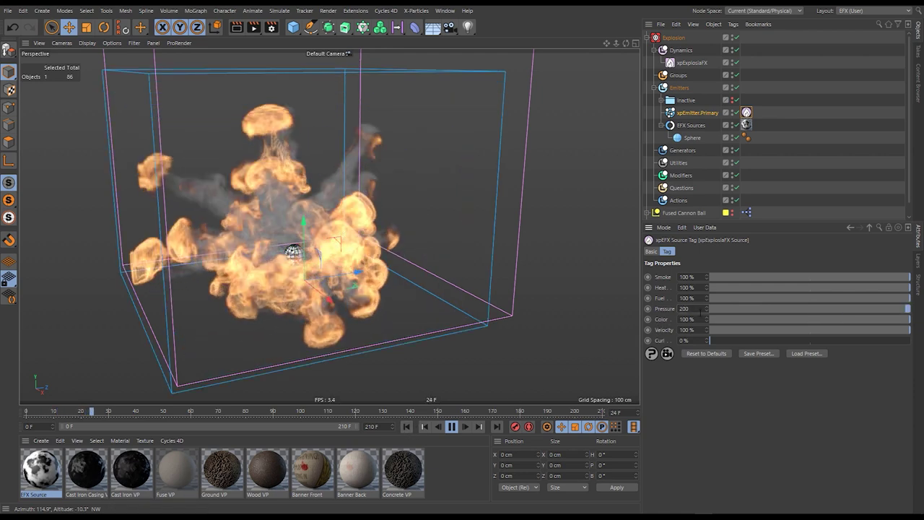
click(406, 427)
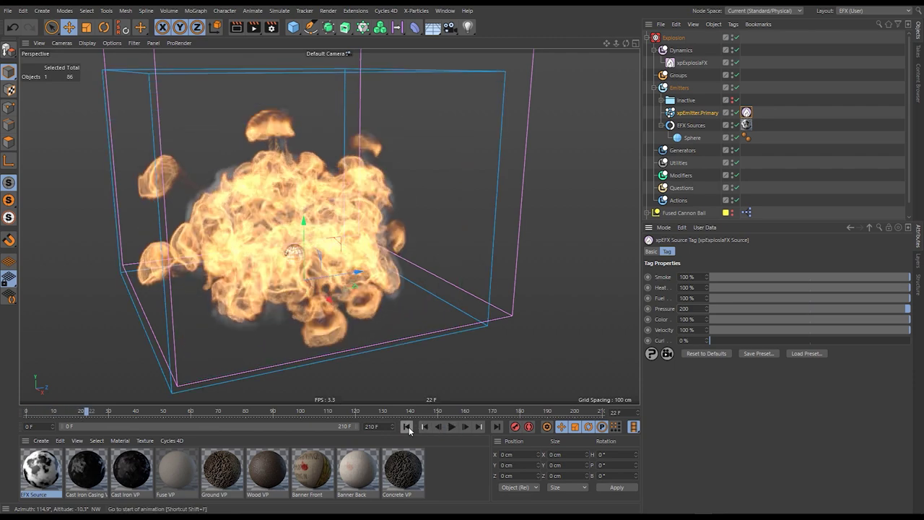
- Pause the explosion early to examine the fireball's shape, and play on to about frame 52 to examine the smoke
click(452, 426)
click(452, 427)
key(F8)
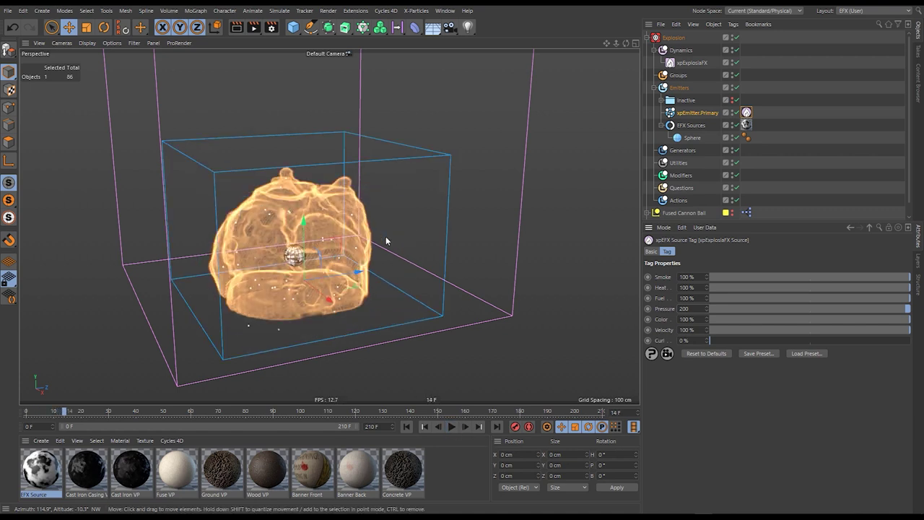
click(450, 426)
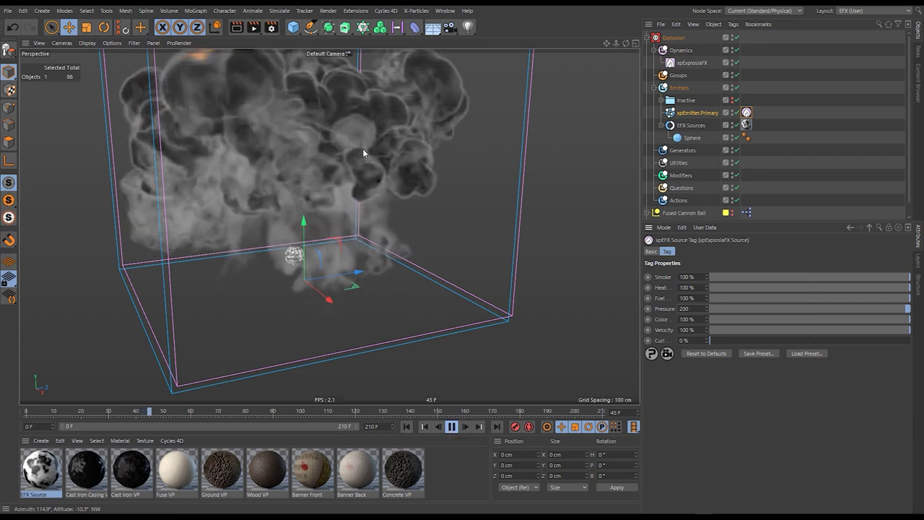
click(452, 427)
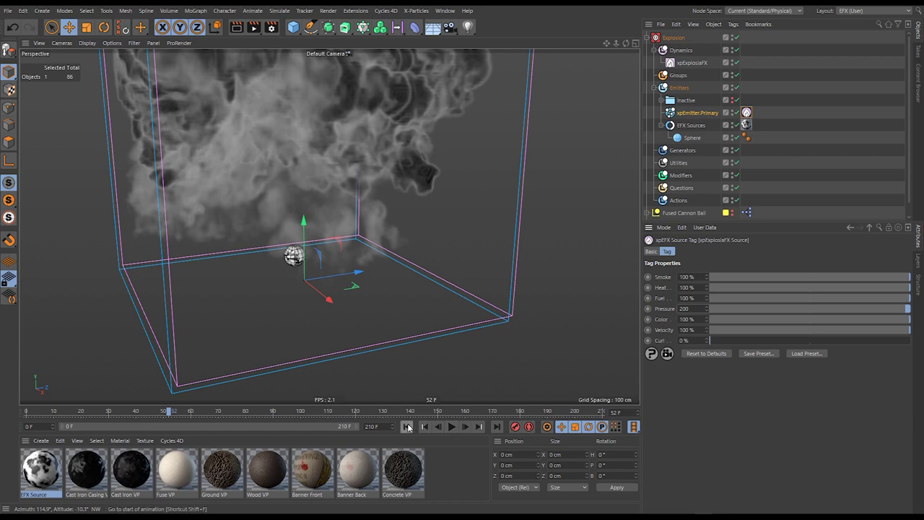
- Select xpEmitter.Primary to view its physical data and replay the explosion from the first frame
mouse_move(315, 267)
alt+mouse_down()
mouse_move(382, 254)
mouse_move(316, 257)
alt+mouse_up()
click(704, 113)
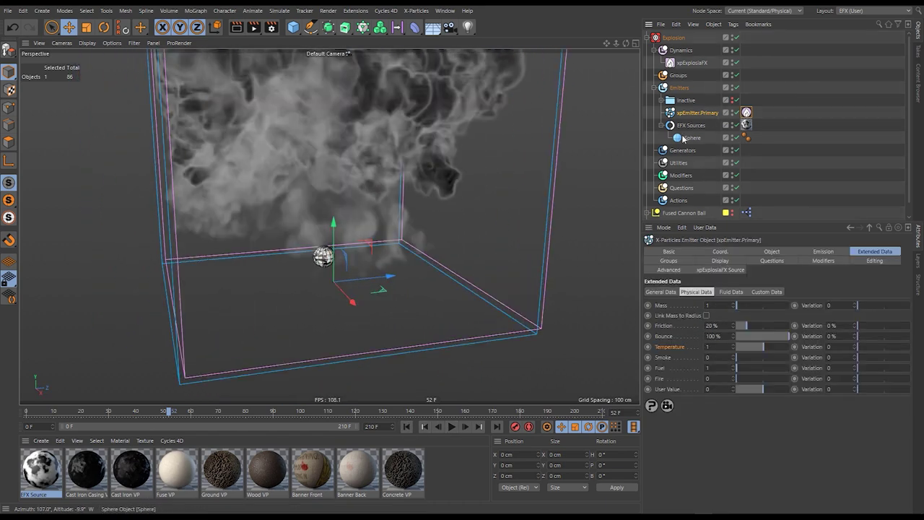
click(406, 427)
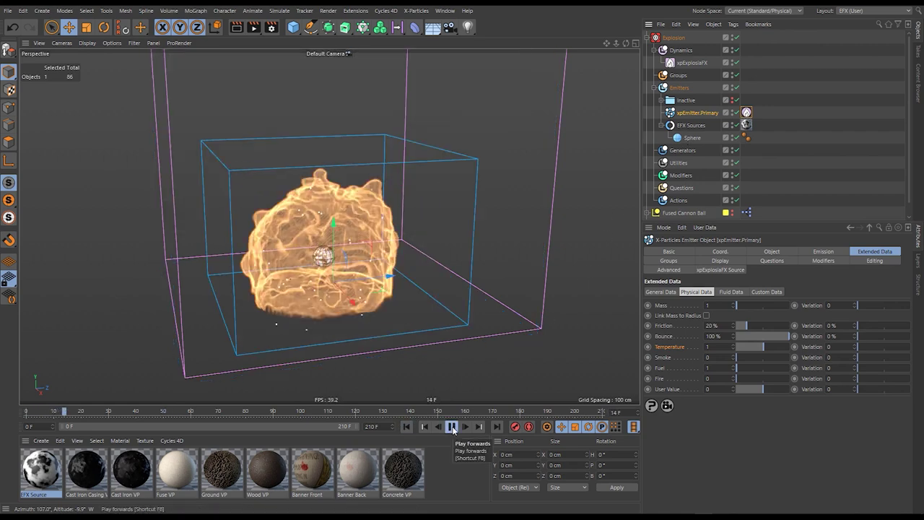
- Stop the playback and make the Fused Cannon Ball and Scene objects visible in the viewport around the fireball
click(452, 428)
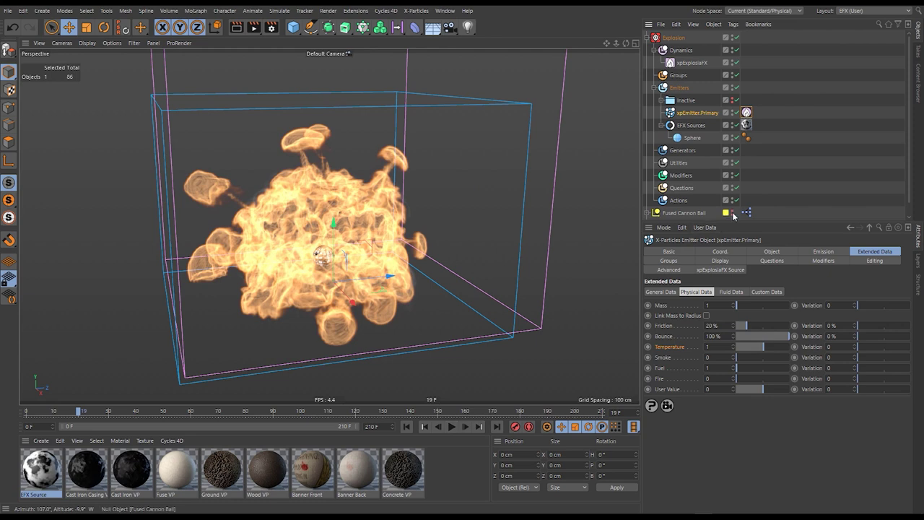
click(732, 212)
scroll(777, 176, down, 1)
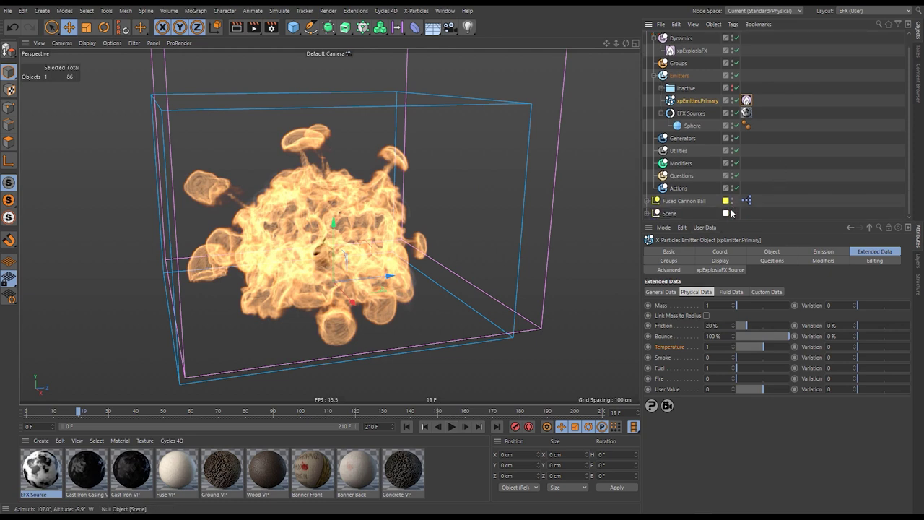
alt+click(732, 214)
click(757, 183)
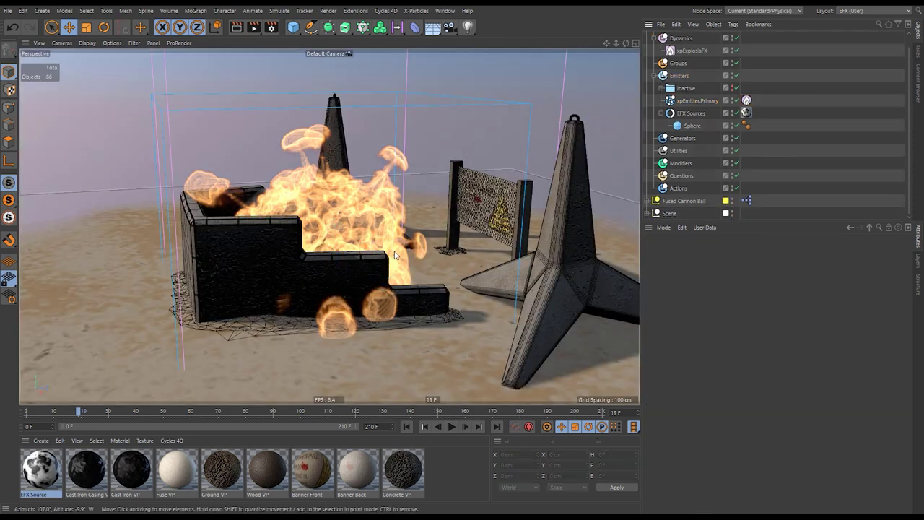
alt+drag(355, 274, 348, 244)
scroll(330, 229, up, 5)
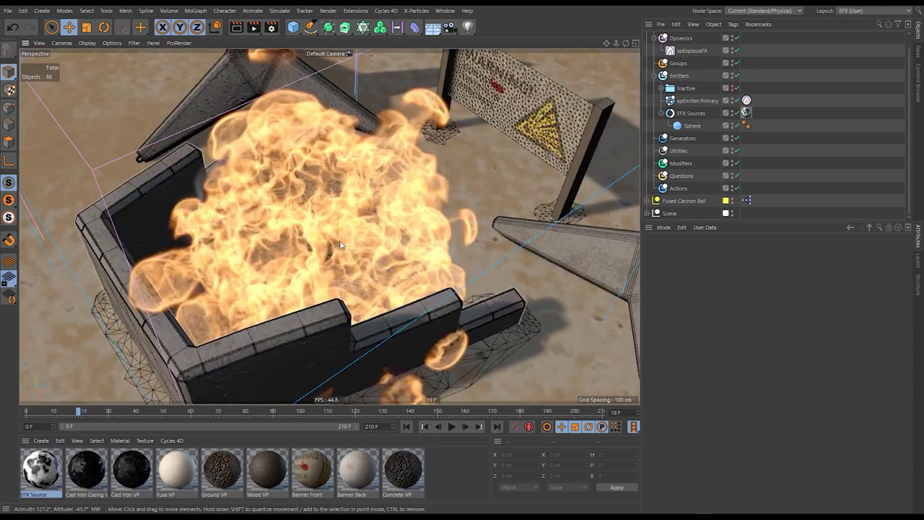
- Return to the first frame, turn off viewport textures and switch the display to Gouraud Shading without lines
click(406, 426)
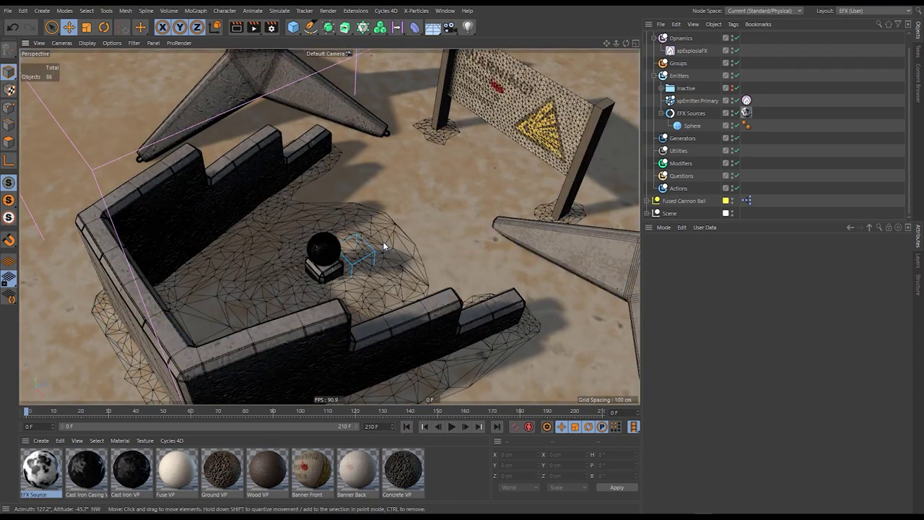
key(n)
key(q)
alt+drag(353, 280, 368, 257)
key(n)
key(a)
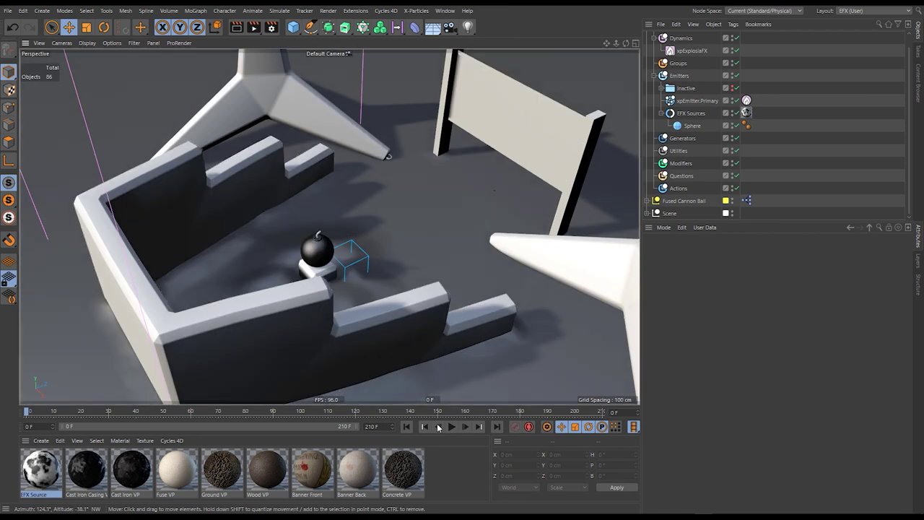
- Play the explosion within the scene to about frame 40, and return to the first frame
click(450, 427)
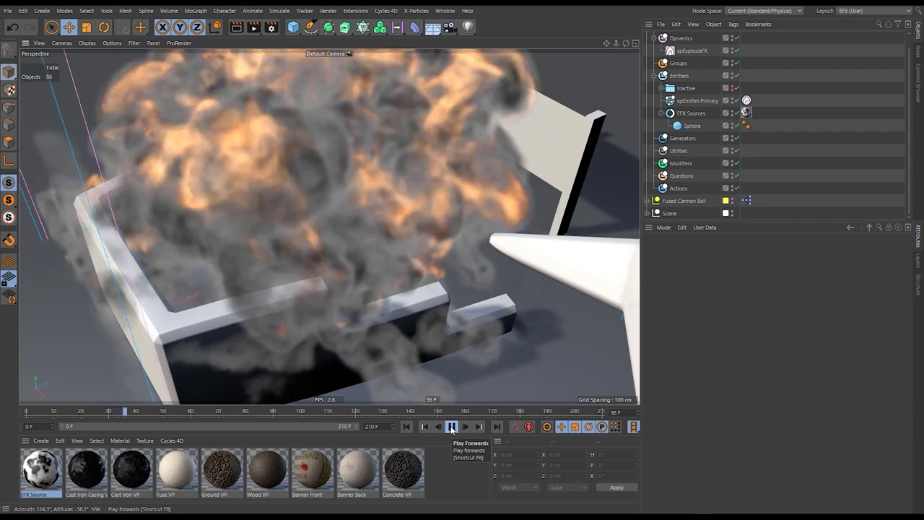
click(452, 427)
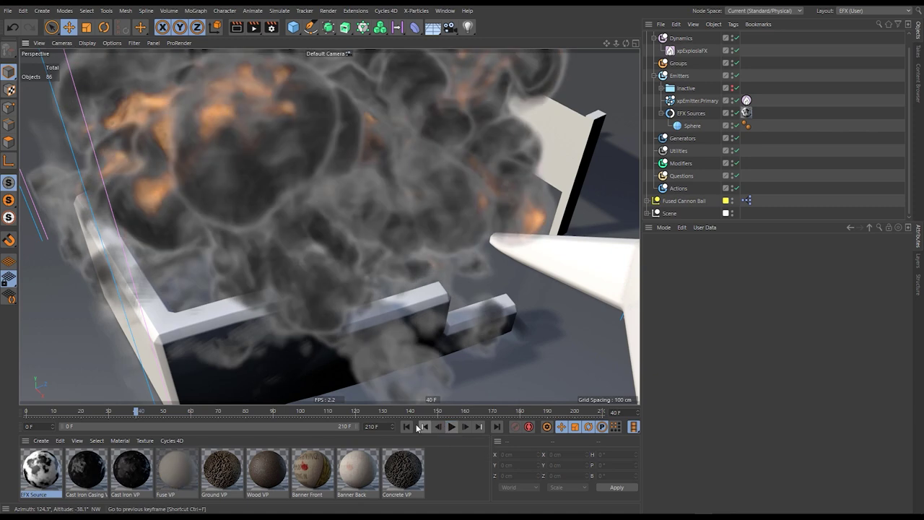
click(406, 426)
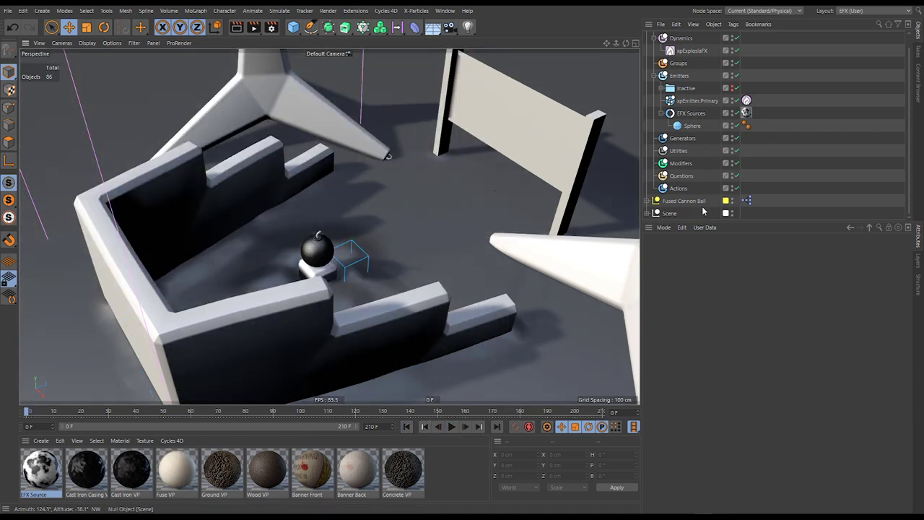
- Open the Fused Cannon Ball's XPresso setup, examine how its Time, fuse and range mapper nodes connect, and close the editor
click(704, 205)
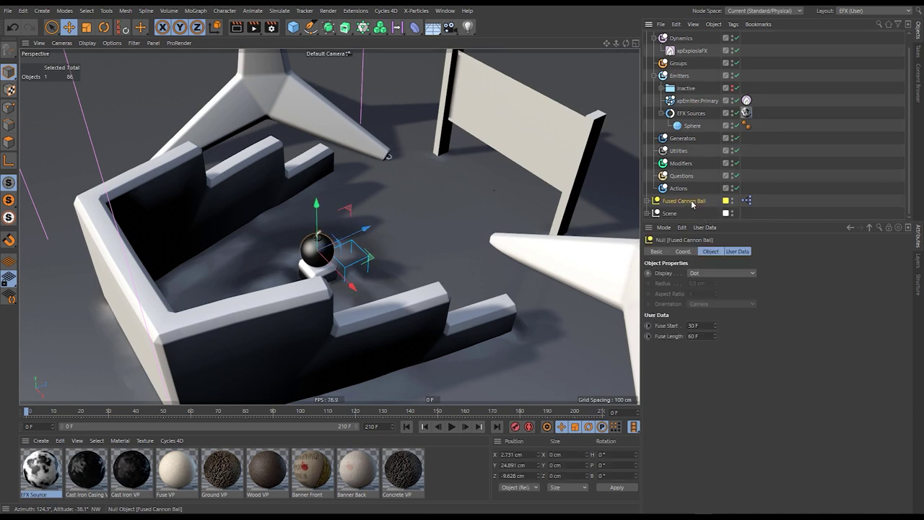
click(747, 201)
double_click(747, 200)
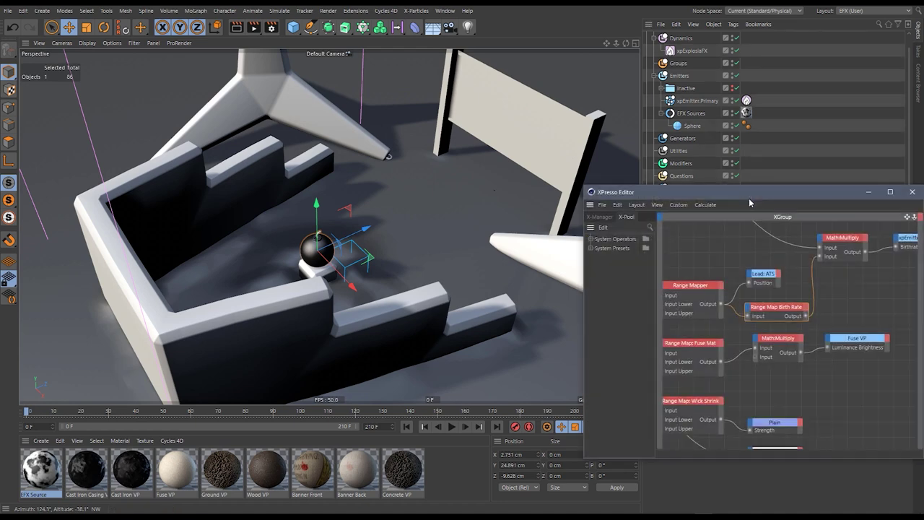
drag(727, 197, 353, 115)
alt+middle_drag(498, 230, 750, 259)
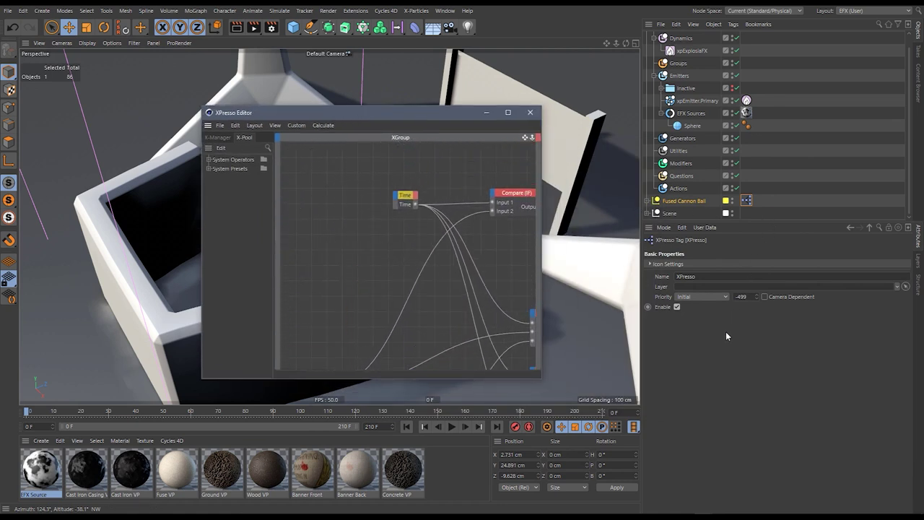
alt+middle_drag(406, 216, 454, 238)
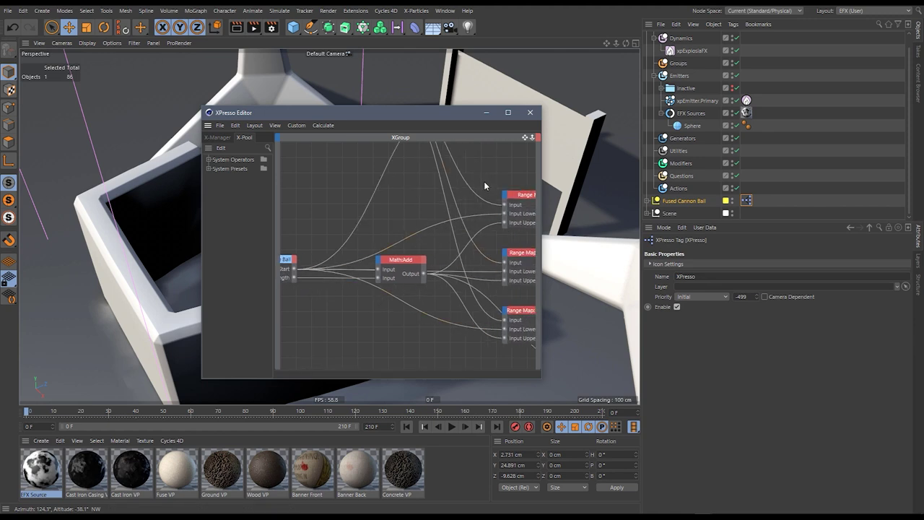
click(531, 113)
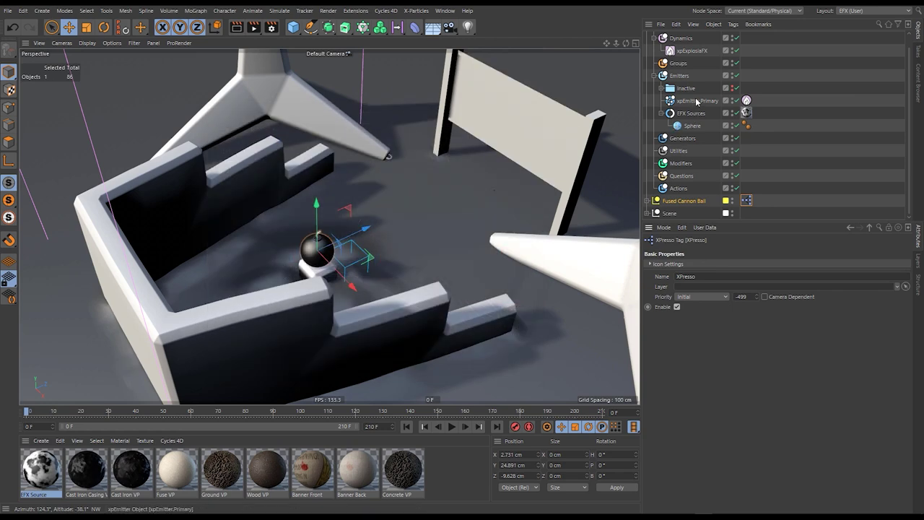
- Review the Shot Time among xpEmitter.Primary's emission settings, and deselect the emitter
click(697, 100)
click(822, 252)
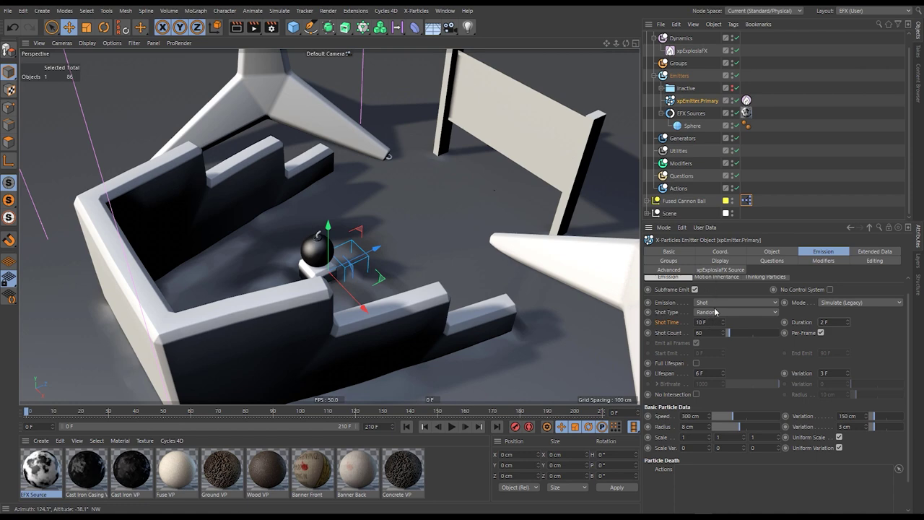
click(719, 149)
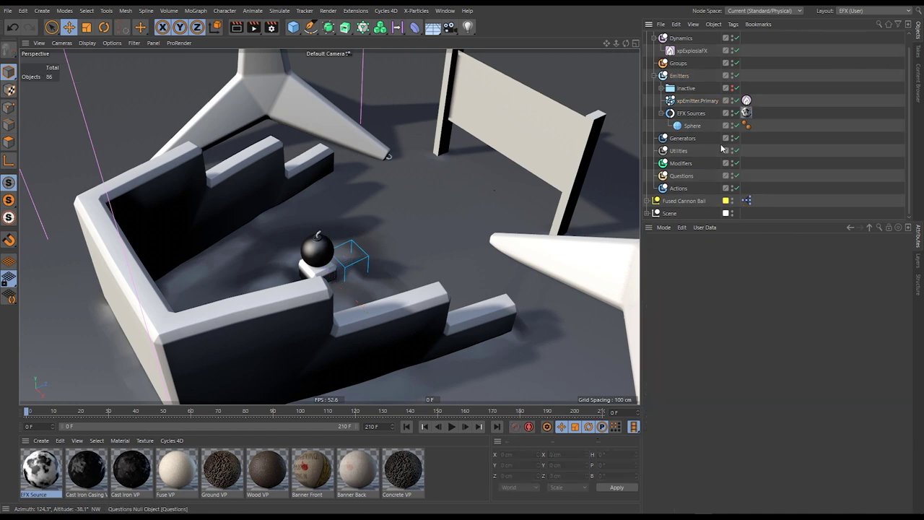
- Add an XPresso tag to EFX Sources and move its editor window clear of the object list
right_click(693, 113)
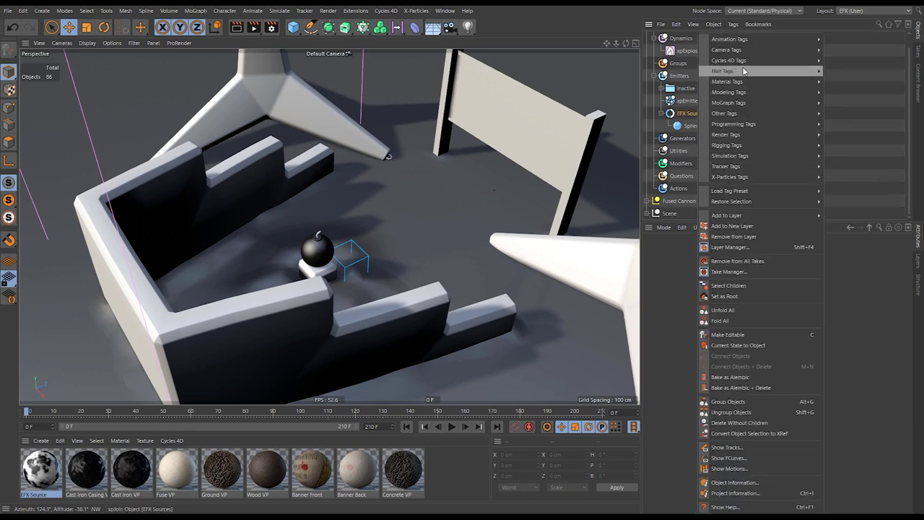
mouse_move(756, 123)
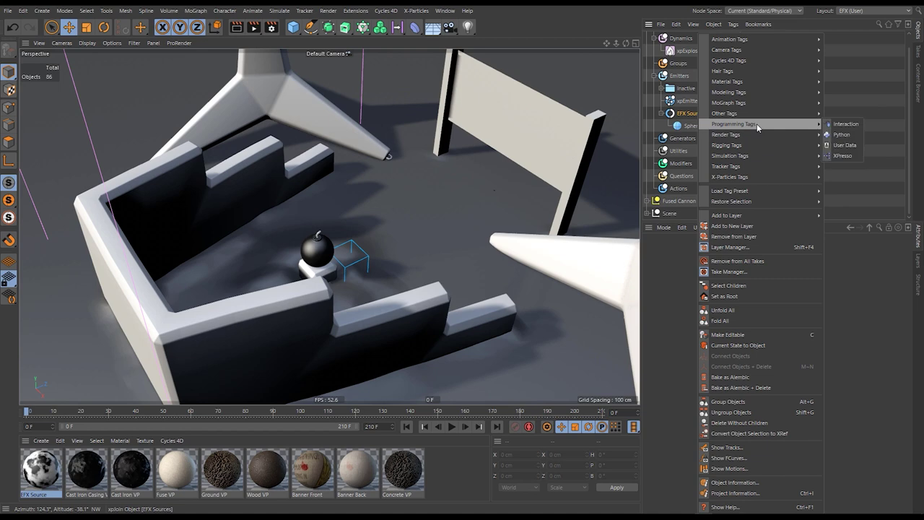
click(842, 155)
drag(763, 153, 473, 63)
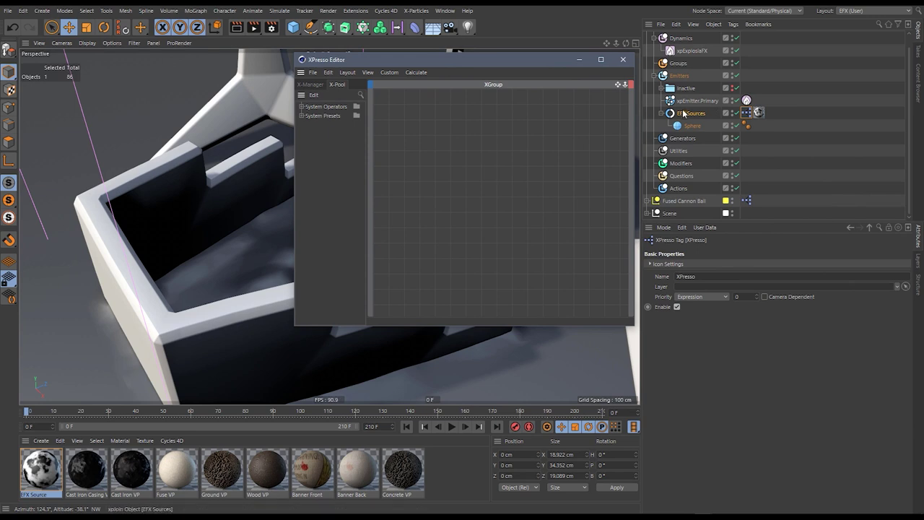
- Add xpEmitter.Primary and Fused Cannon Ball as nodes in the XPresso graph and fit the nodes to their names
drag(691, 102, 578, 150)
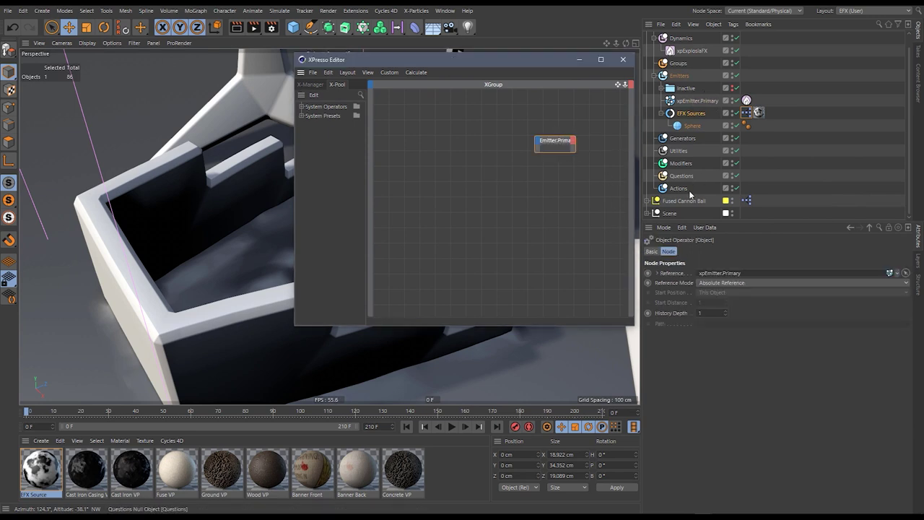
drag(559, 168, 416, 147)
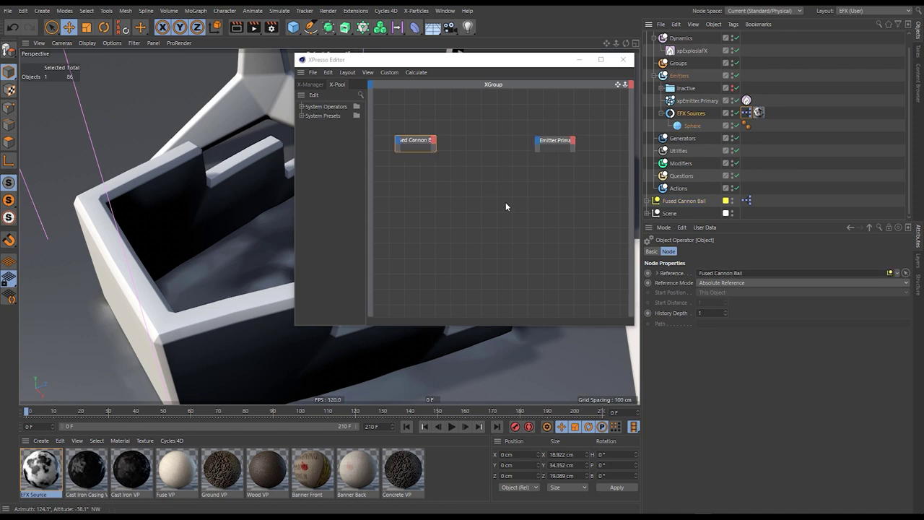
right_click(422, 140)
click(452, 211)
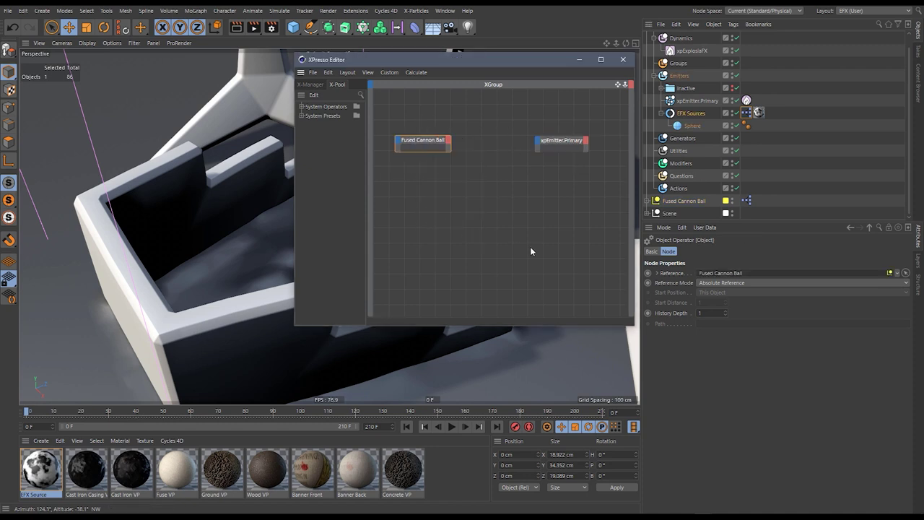
- Expose Fuse Start and Fuse Length as outputs on the Fused Cannon Ball node and resize the node to fit
click(684, 201)
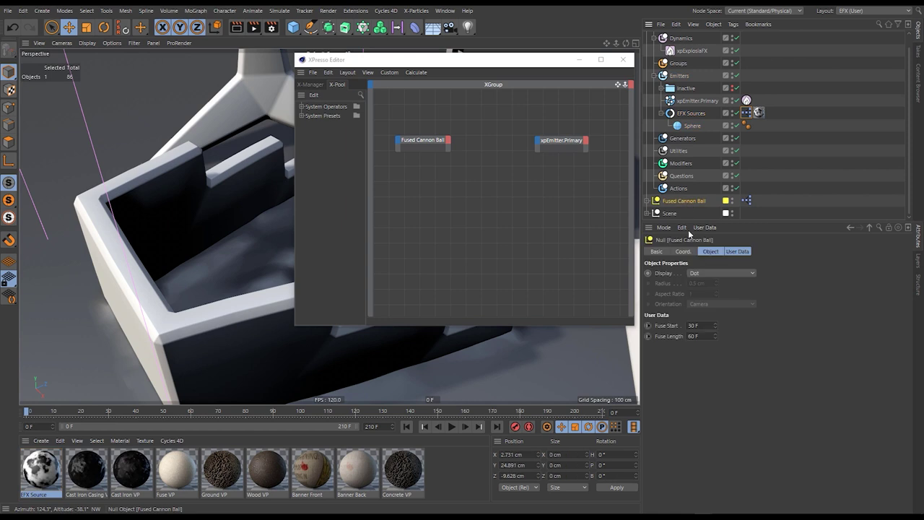
click(669, 326)
drag(447, 143, 447, 142)
drag(667, 336, 448, 143)
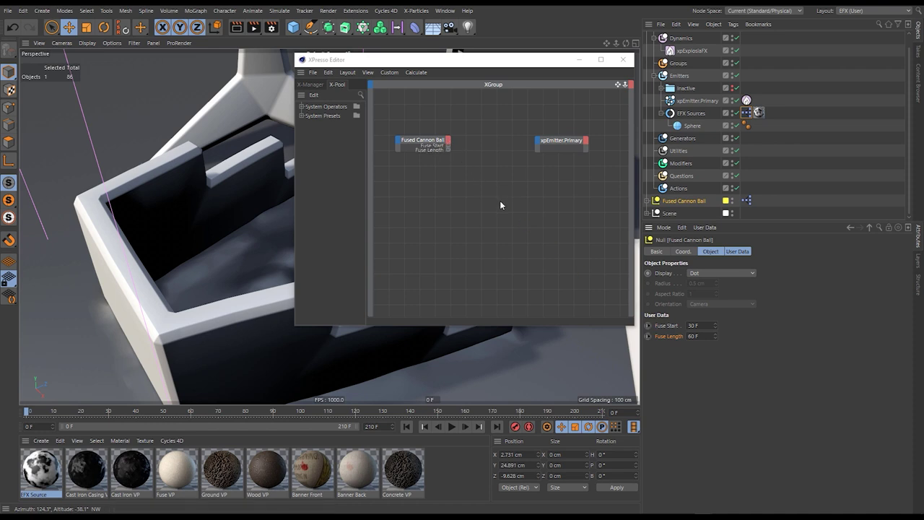
right_click(436, 140)
click(459, 220)
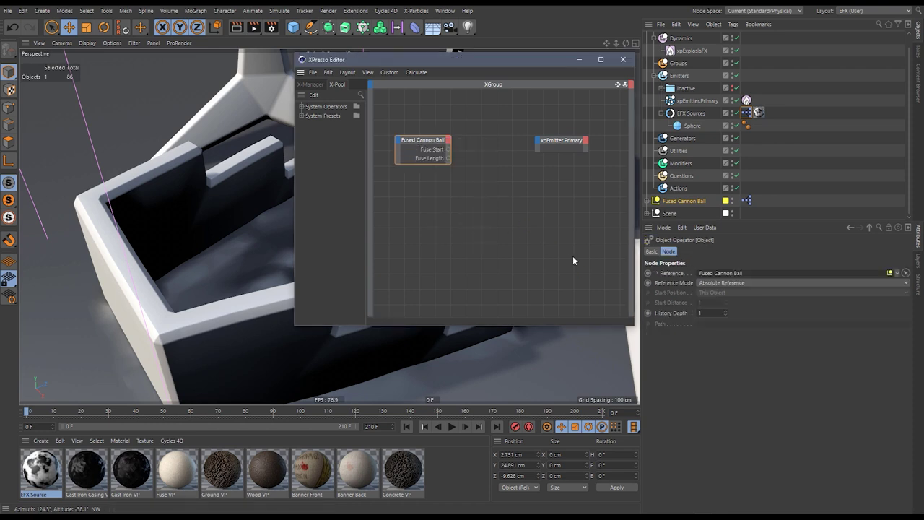
- Expose Shot Time as an input on the xpEmitter.Primary node and space the two nodes apart
click(696, 100)
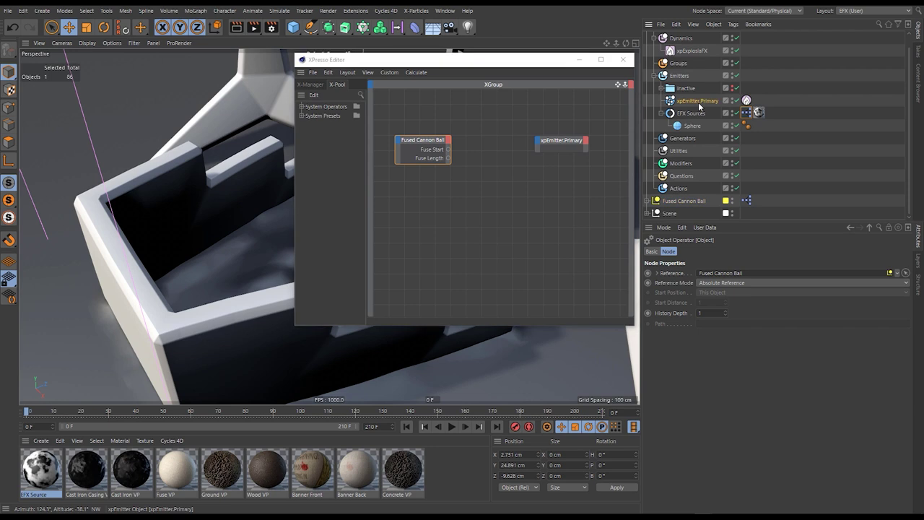
drag(669, 337, 581, 256)
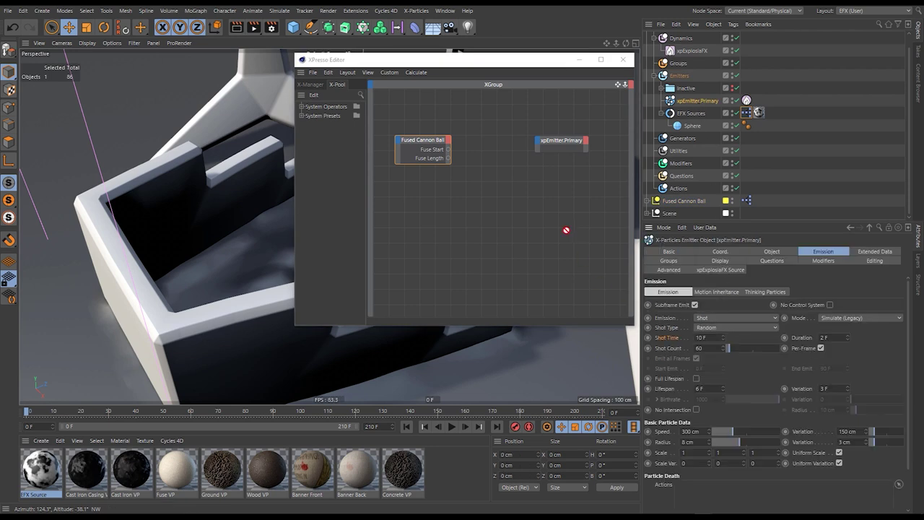
drag(531, 140, 534, 142)
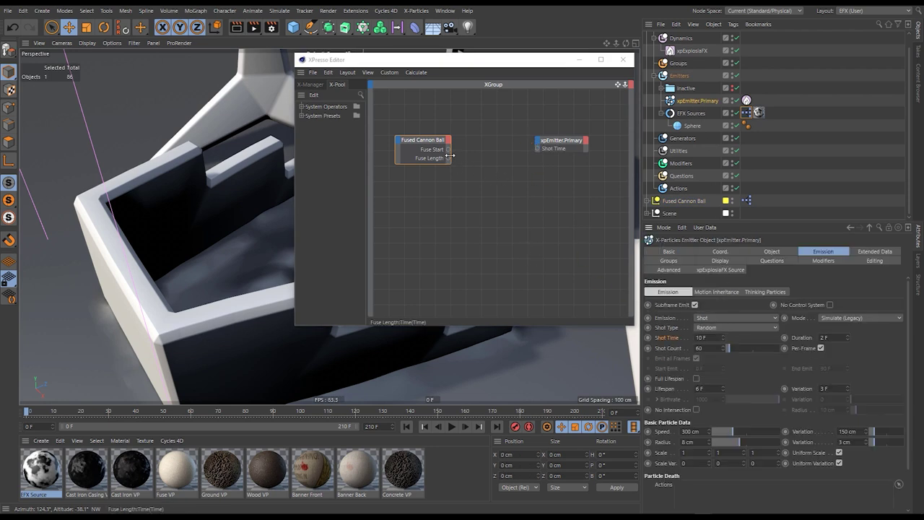
alt+middle_drag(431, 142, 481, 142)
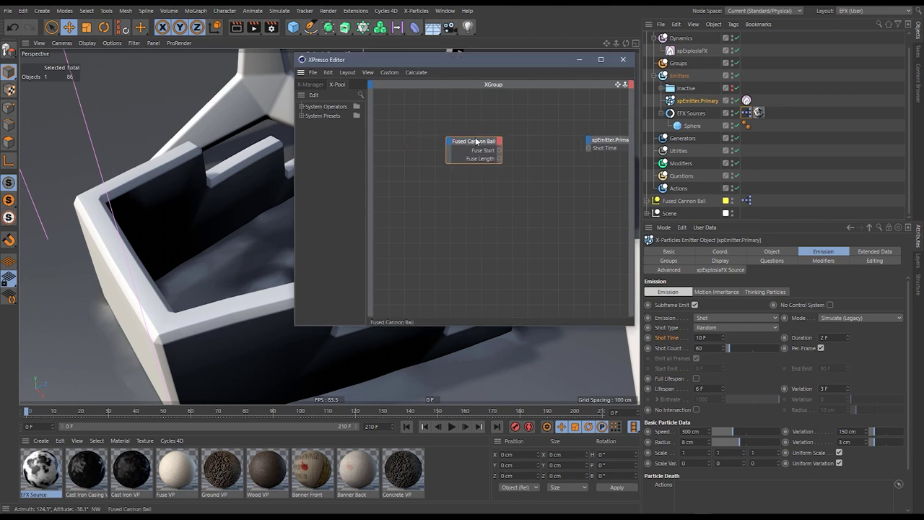
right_click(475, 140)
click(498, 218)
drag(470, 138, 434, 143)
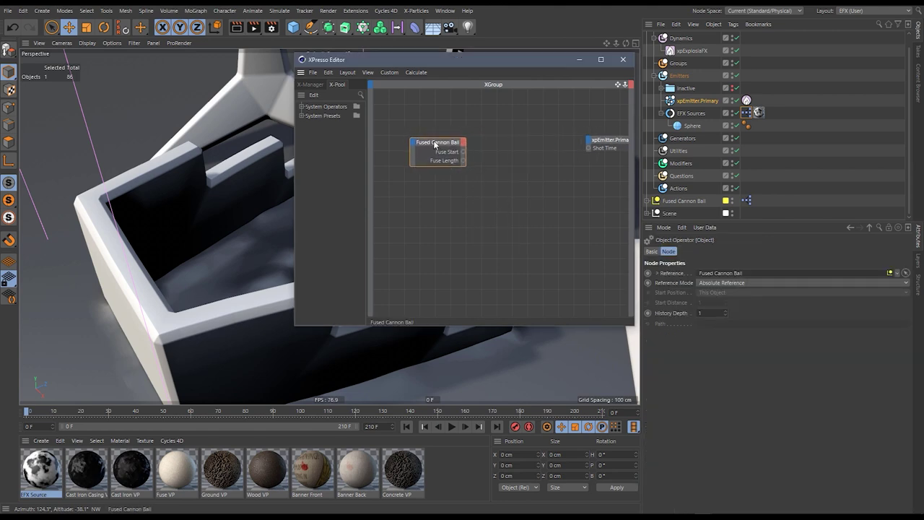
alt+middle_drag(511, 169, 499, 169)
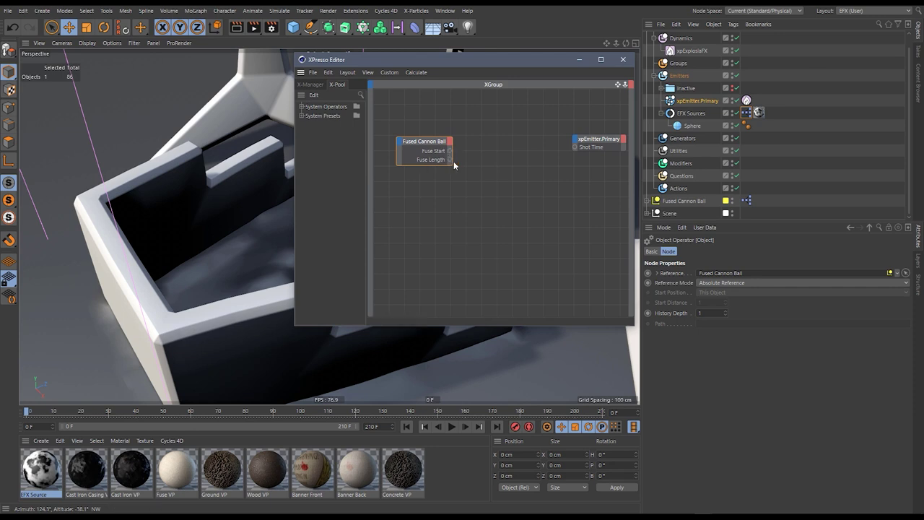
- Place a Math:Add node between the cannon ball and emitter nodes and set its data type to Time
click(361, 95)
text(math)
drag(340, 158, 493, 147)
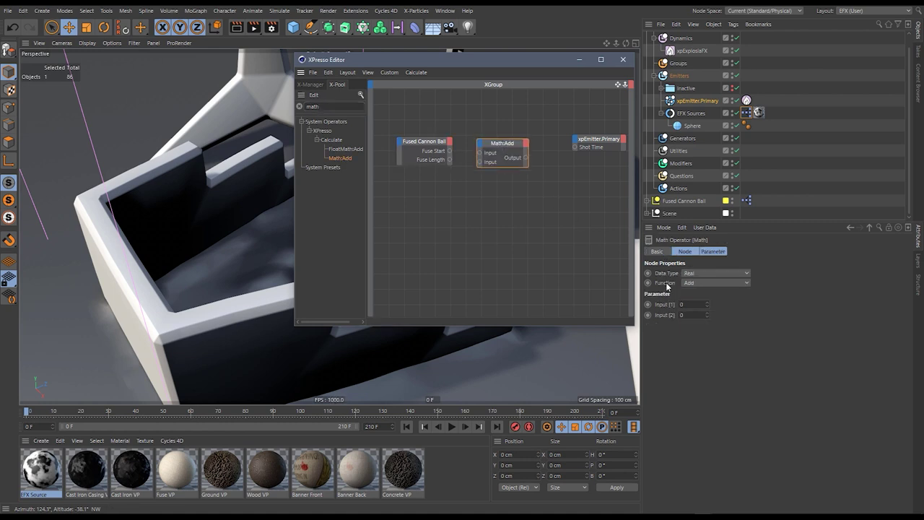
click(713, 273)
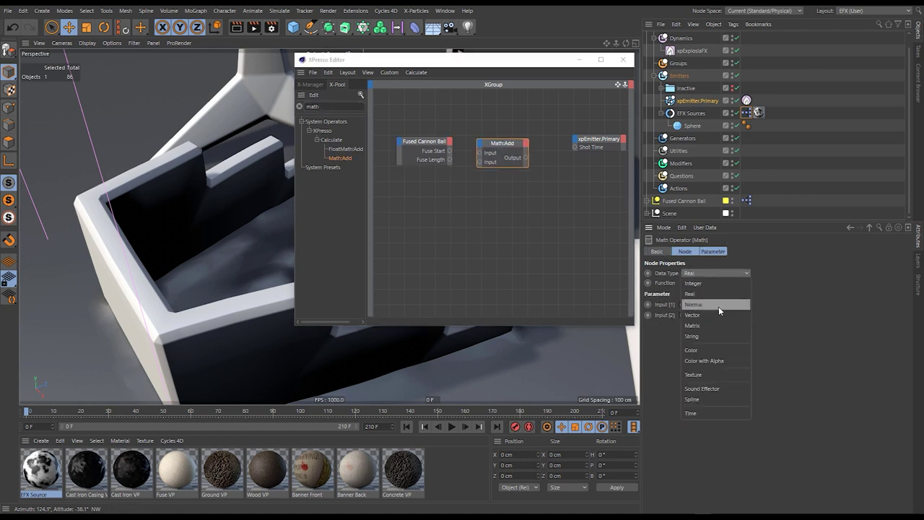
click(704, 412)
- Wire Fuse Start and Fuse Length into the Math:Add inputs and its output into the emitter's Shot Time
drag(449, 150, 579, 150)
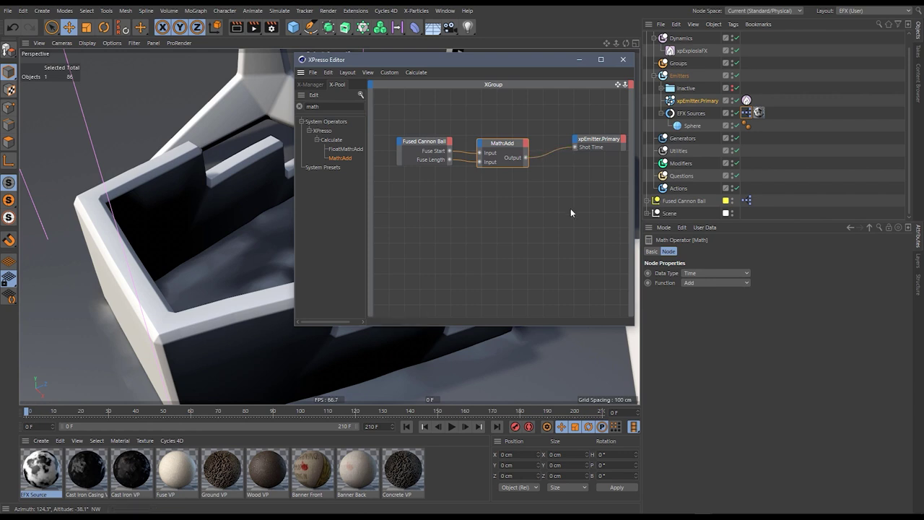
drag(537, 61, 523, 82)
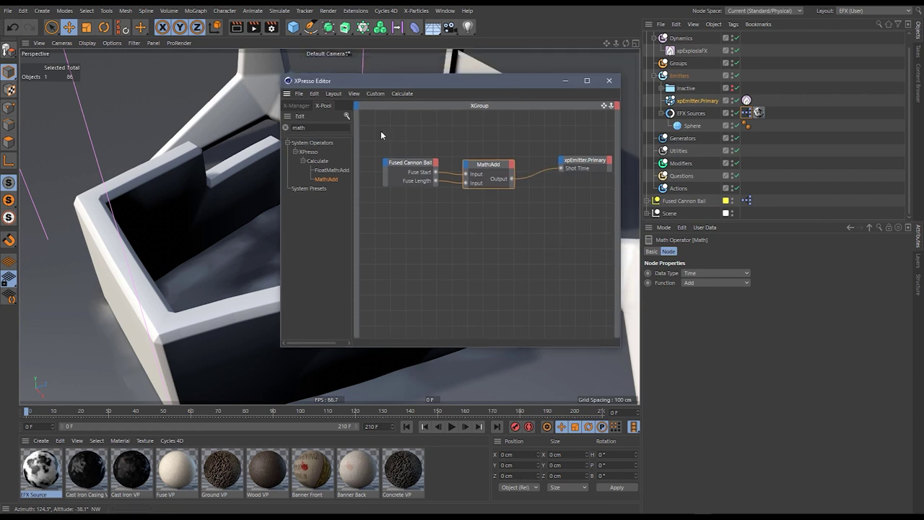
- Add a Result node fed by the Math:Add output and set its data type to Time
key(BackSpace)
key(BackSpace)
key(BackSpace)
key(BackSpace)
text(res)
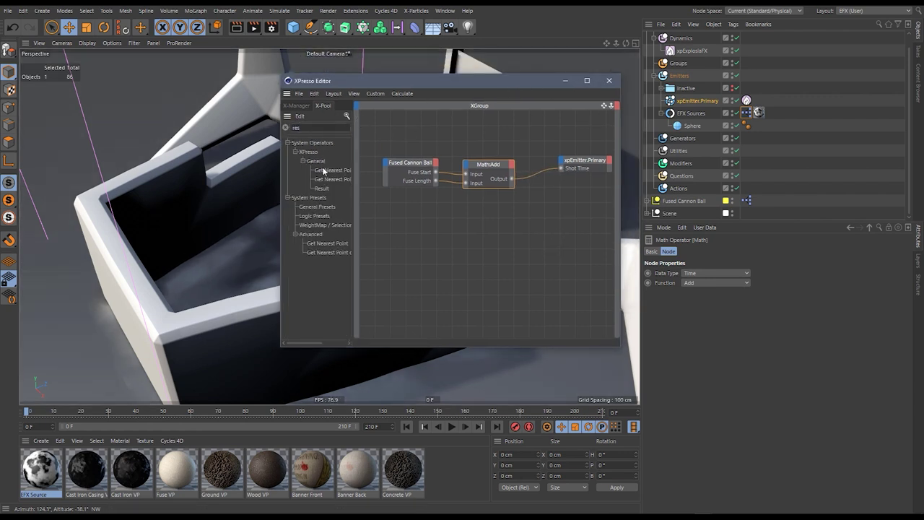
drag(323, 189, 512, 179)
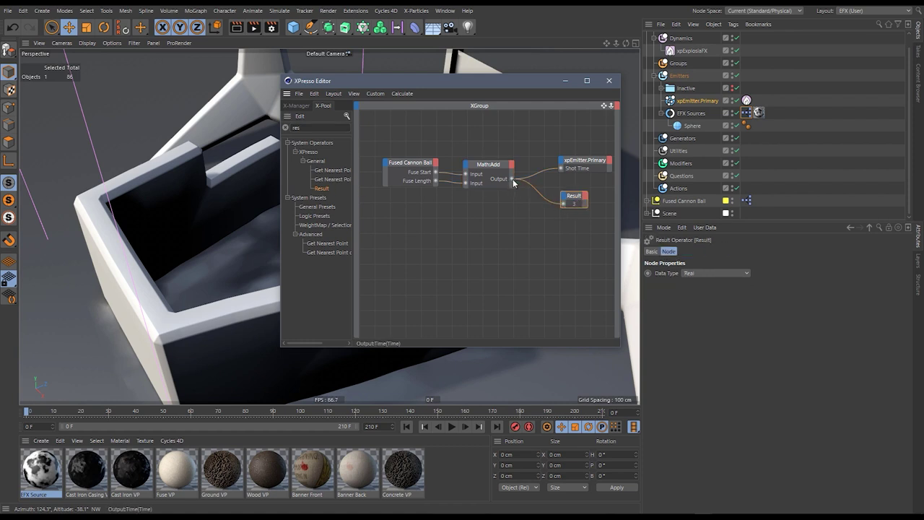
click(714, 273)
click(693, 400)
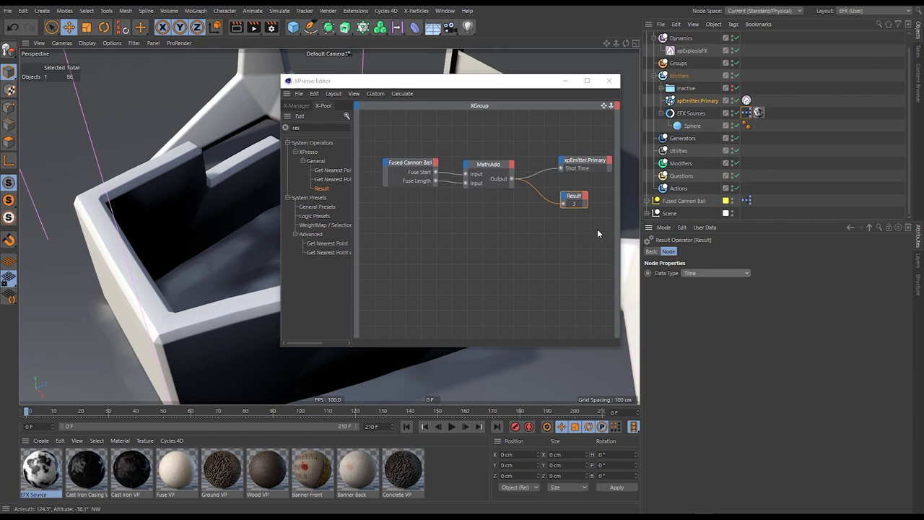
- Set the Fused Cannon Ball's Fuse Start to 0 F
mouse_move(516, 87)
mouse_down()
mouse_move(576, 94)
mouse_move(523, 94)
mouse_up()
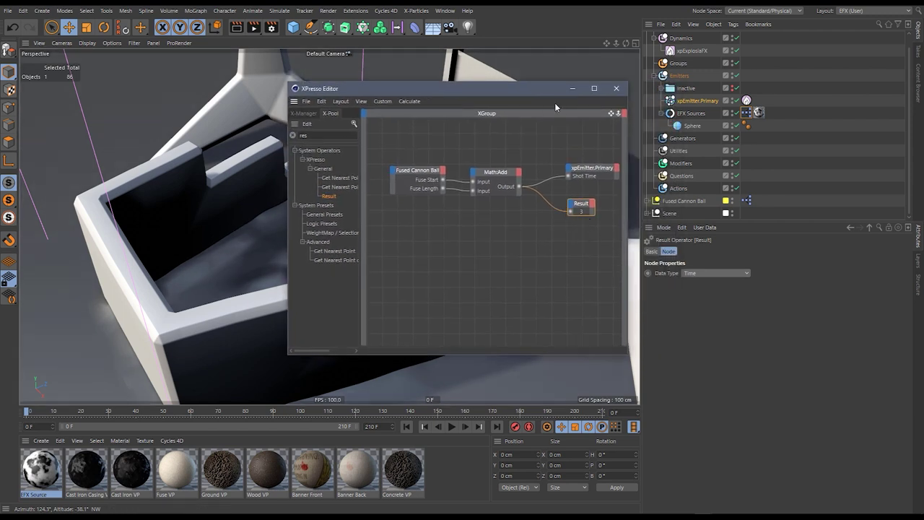
click(684, 201)
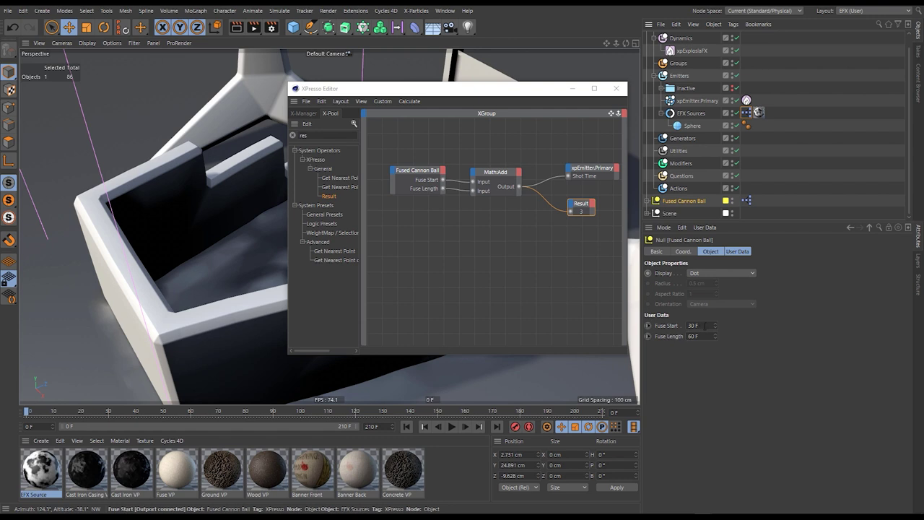
click(700, 325)
text(0)
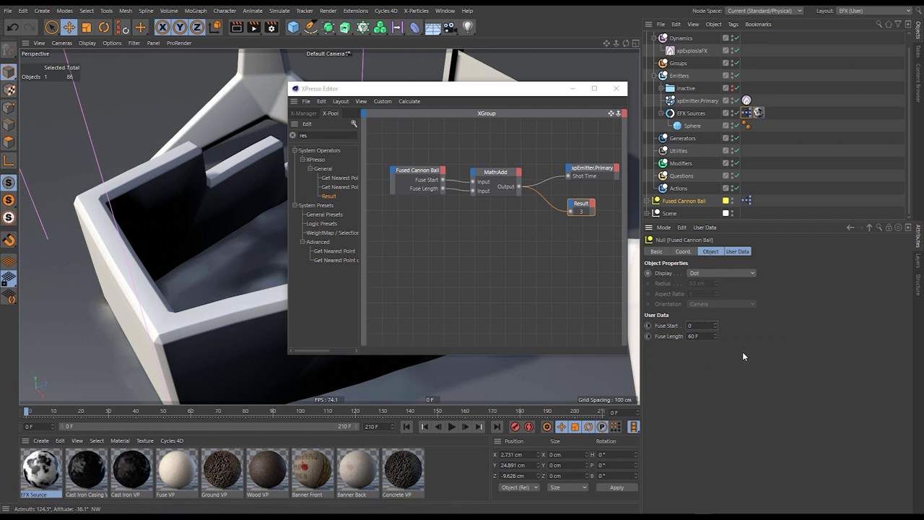
- Delete the Result node from the XPresso graph
click(582, 208)
drag(580, 205, 562, 221)
key(Delete)
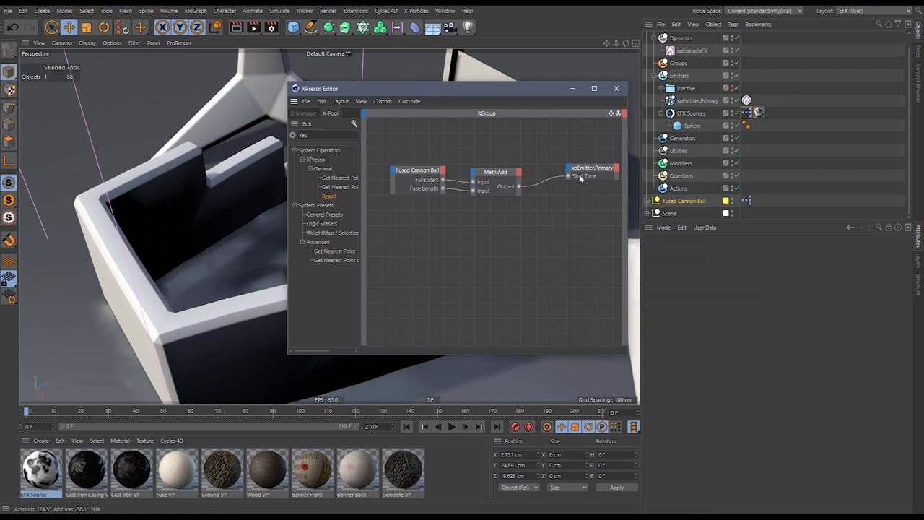
- Check the primary emitter's Shot Time, close the XPresso Editor, and play the animation to check the explosion's timing against the fuse
click(696, 101)
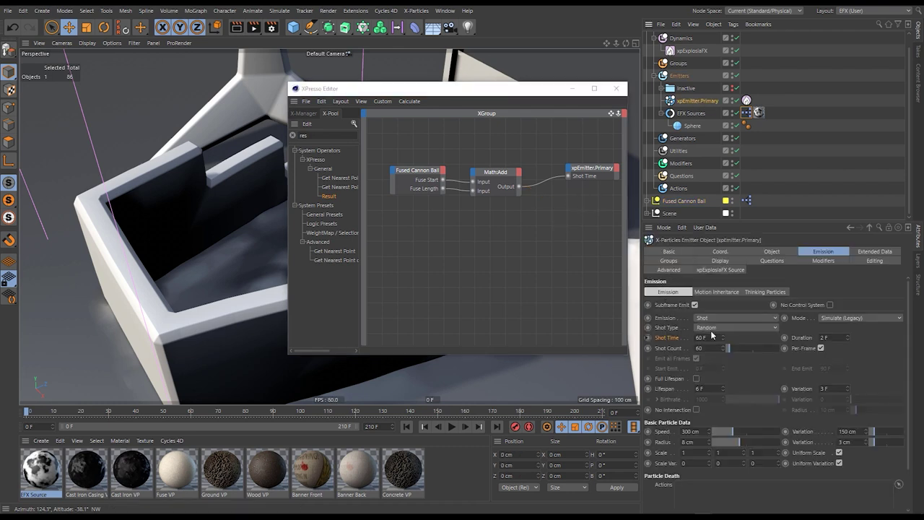
click(616, 89)
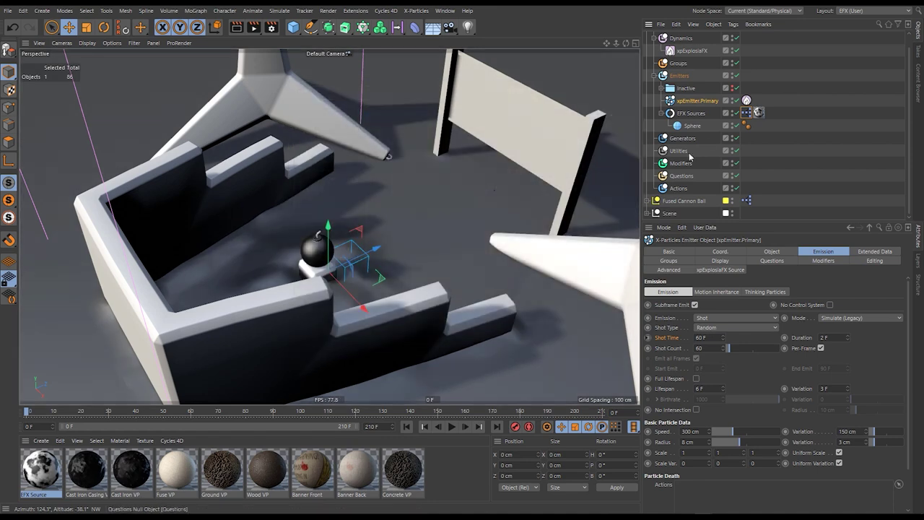
click(688, 202)
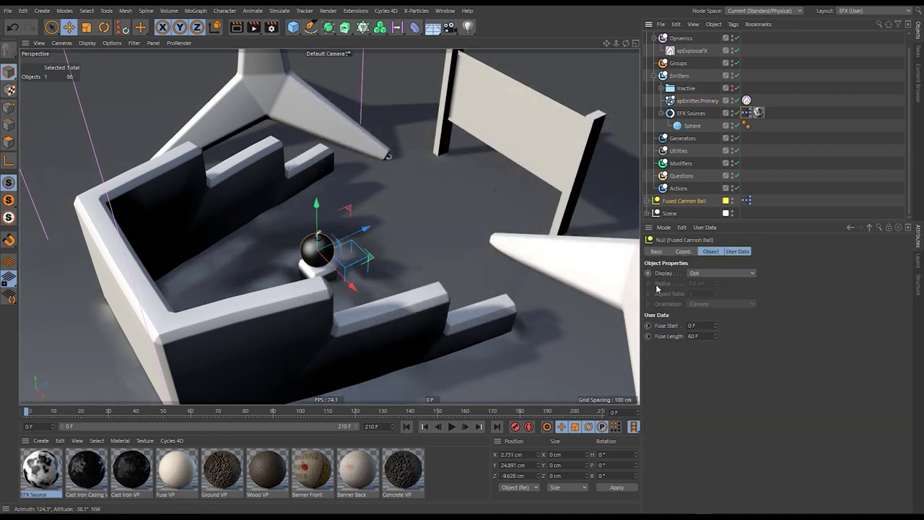
click(452, 427)
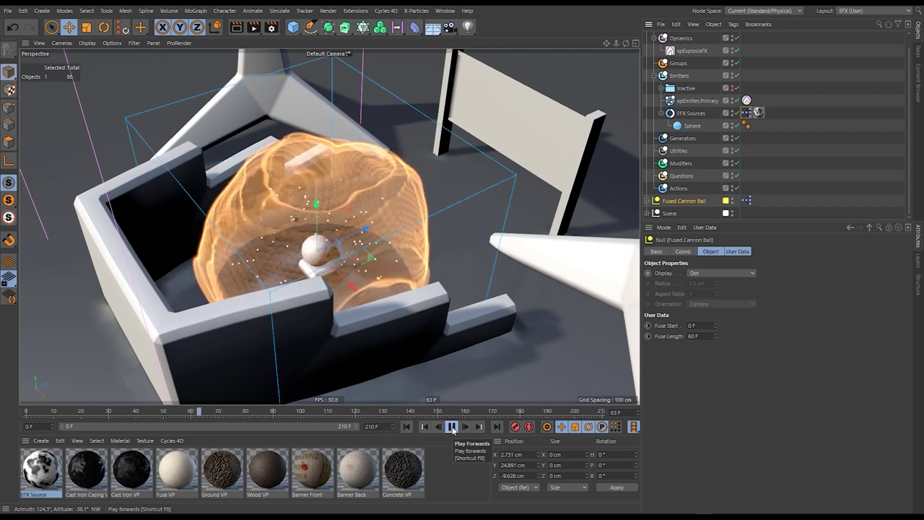
click(452, 426)
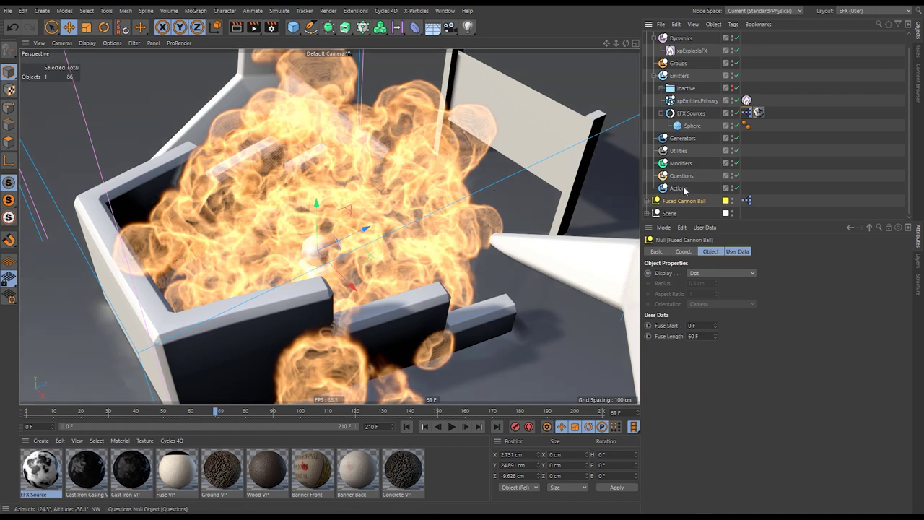
- Reopen the EFX Sources XPresso, tidy the layout of the three connected nodes, and close the editor
double_click(747, 113)
drag(785, 93, 508, 85)
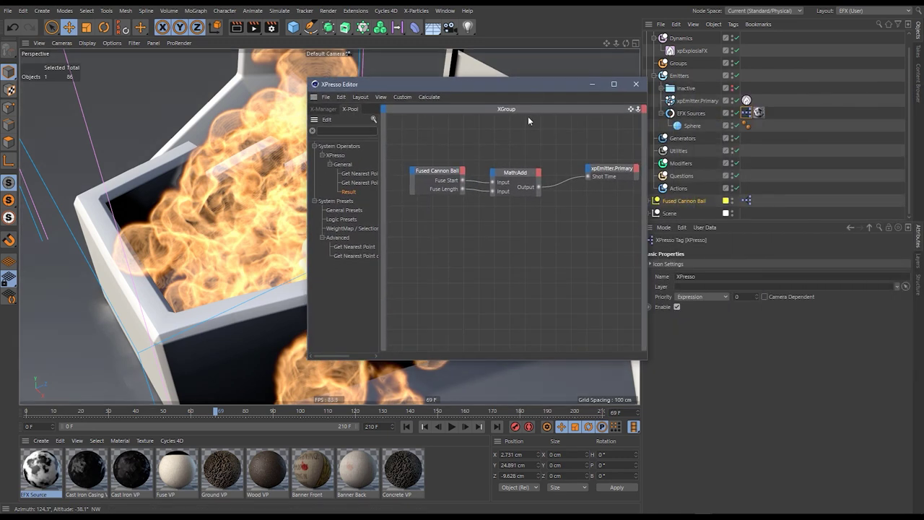
drag(400, 140, 589, 211)
right_click(513, 174)
click(532, 190)
right_click(589, 206)
click(600, 223)
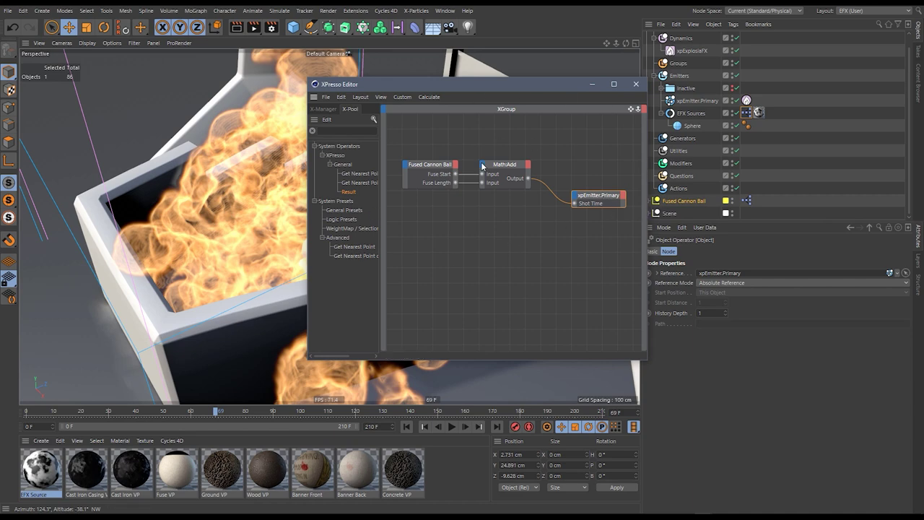
click(636, 84)
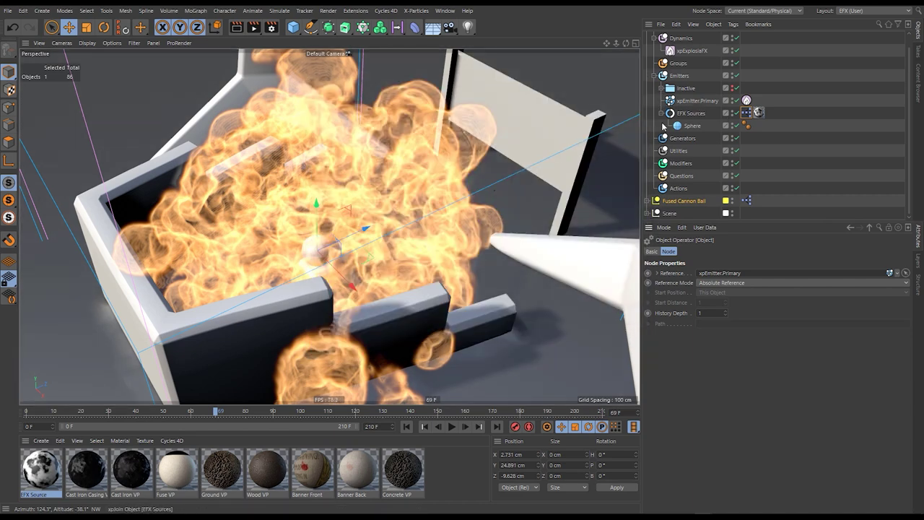
- Return to frame 0 and add an xpGravity motion modifier to the Modifiers folder
click(408, 426)
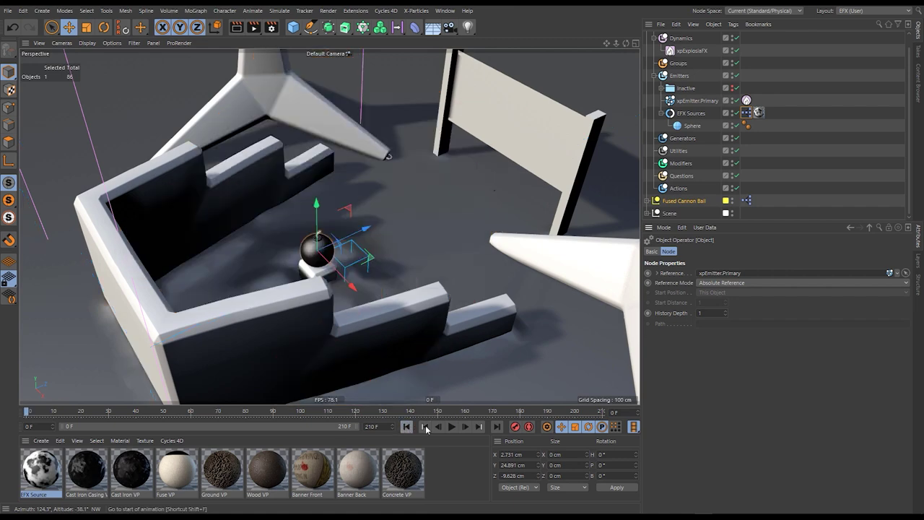
scroll(696, 115, up, 1)
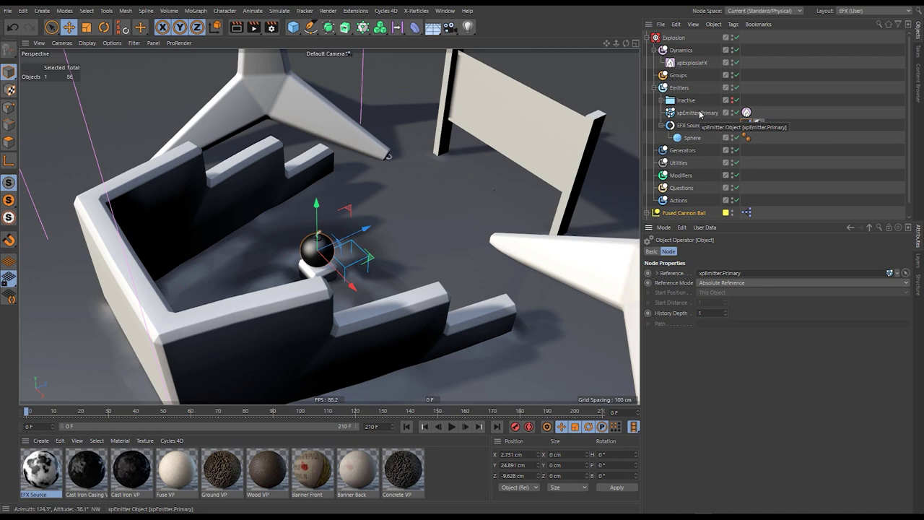
click(680, 175)
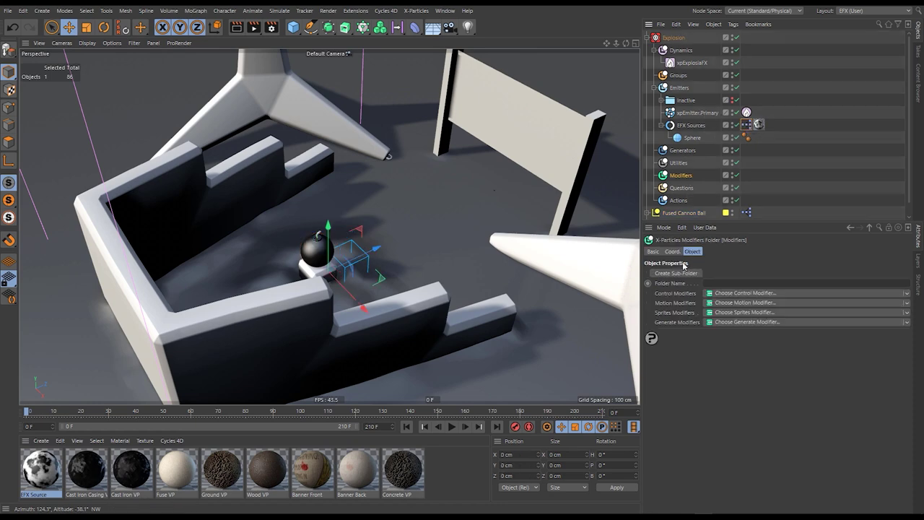
click(719, 303)
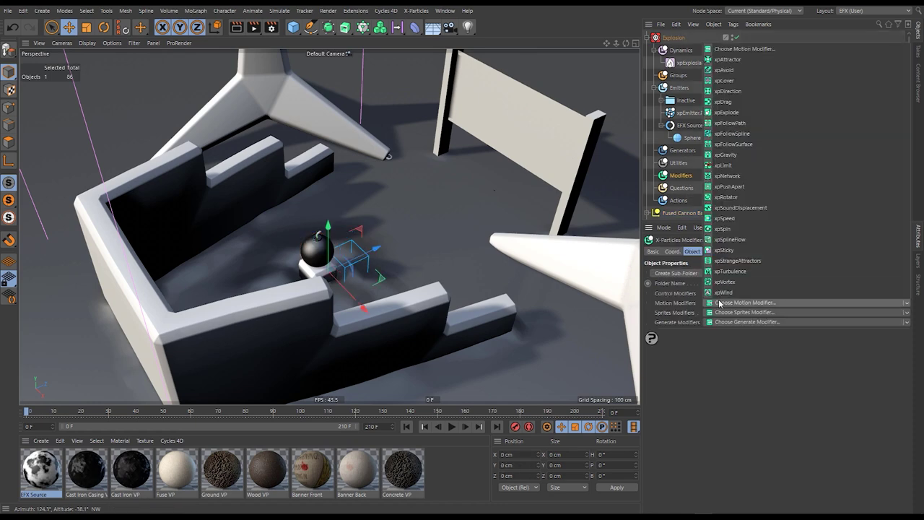
click(746, 157)
- Disable xpExplosiaFX and play the animation to preview the scene without the explosion simulation
scroll(339, 300, down, 3)
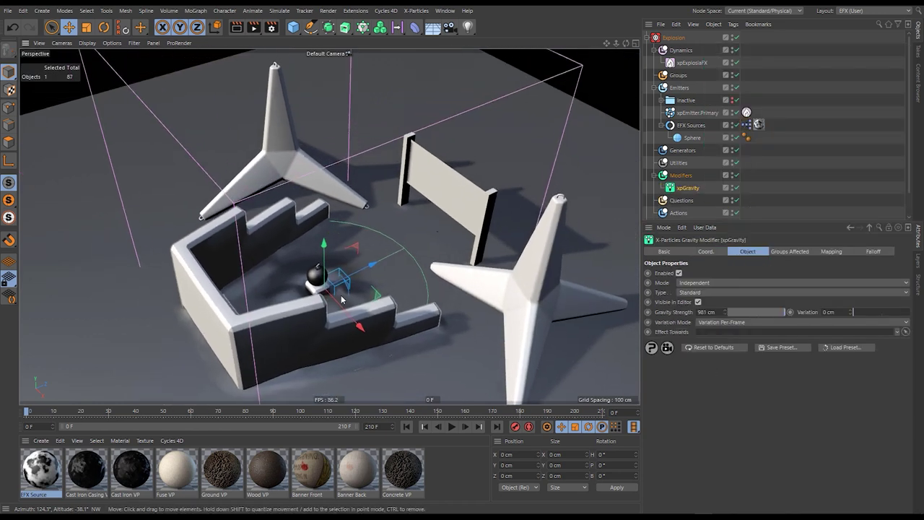
scroll(339, 301, up, 1)
alt+drag(339, 300, 341, 257)
click(736, 63)
click(736, 63)
click(451, 426)
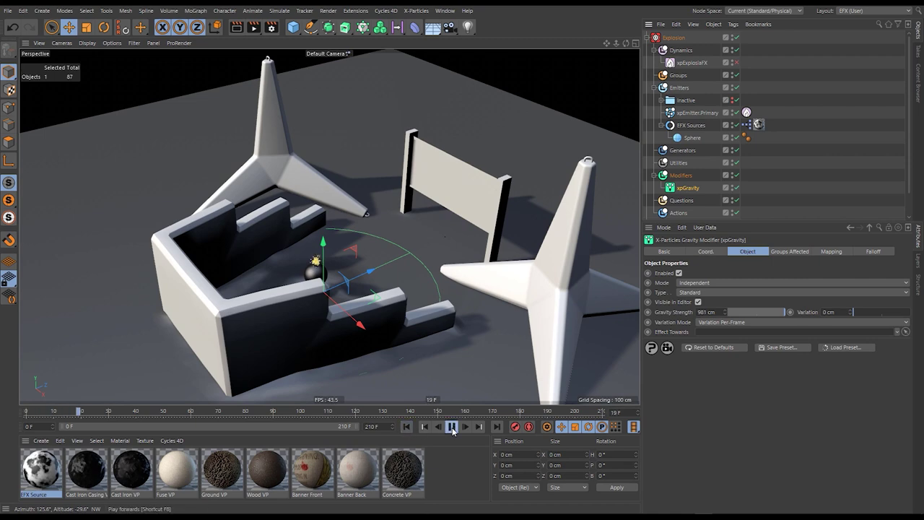
click(452, 428)
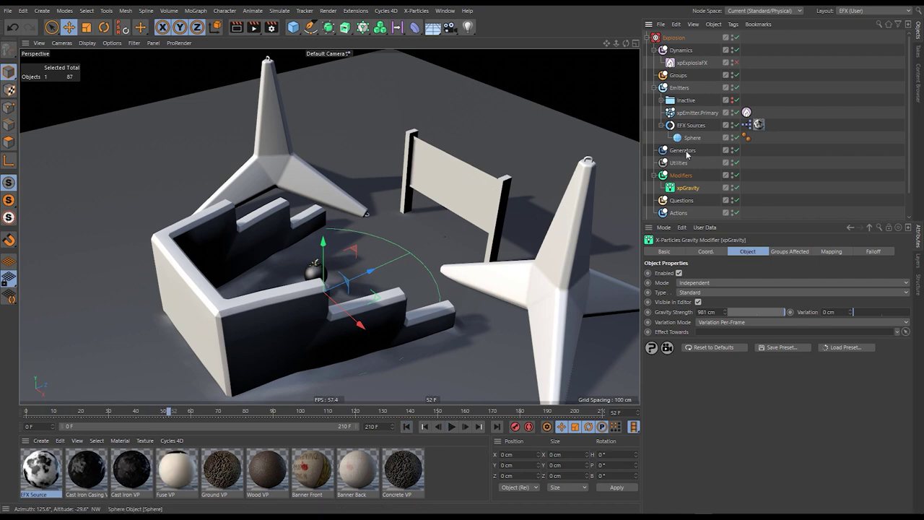
- Set the Fused Cannon Ball's Fuse Length to 0 F and replay the particles from the first frame
scroll(688, 150, down, 1)
click(684, 201)
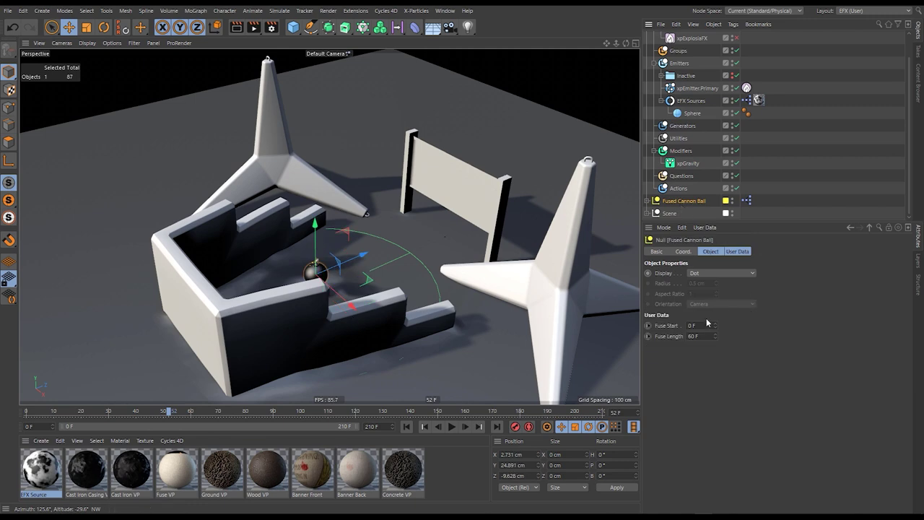
text(0)
key(Return)
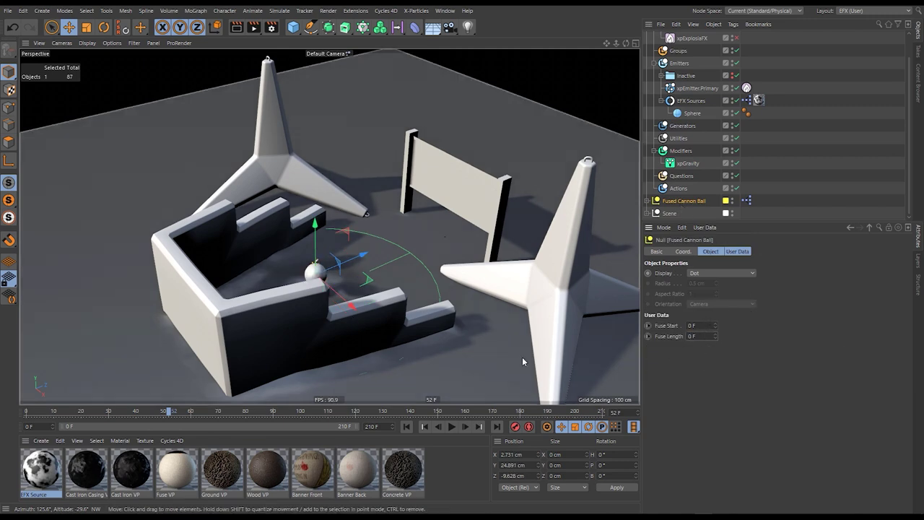
click(408, 427)
click(451, 427)
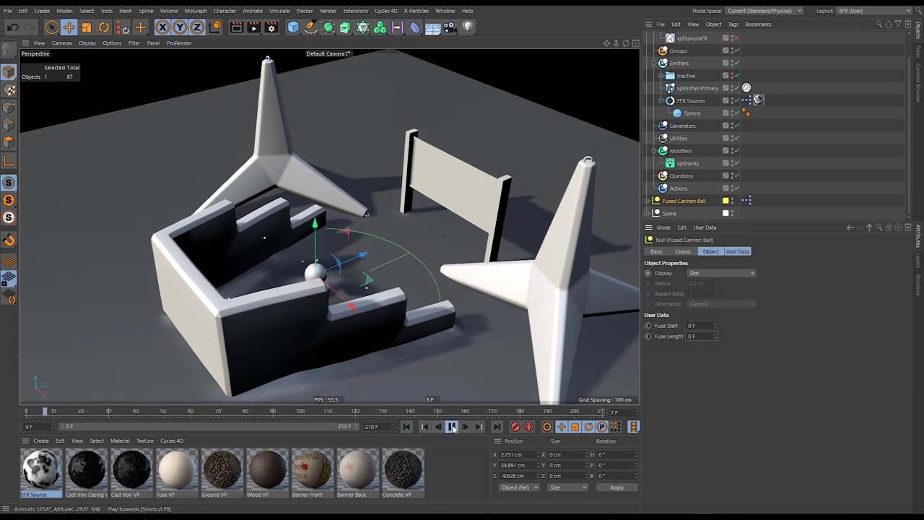
click(451, 427)
- Select xpEmitter.Primary and step through the first frames close to the cannon ball to examine the particle motion
click(312, 268)
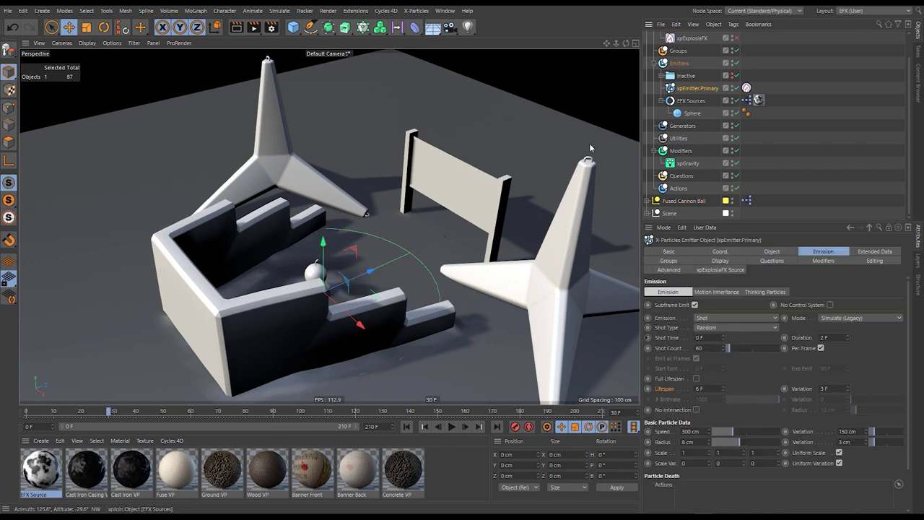
scroll(311, 268, up, 5)
alt+drag(312, 268, 259, 248)
key(g)
key(g)
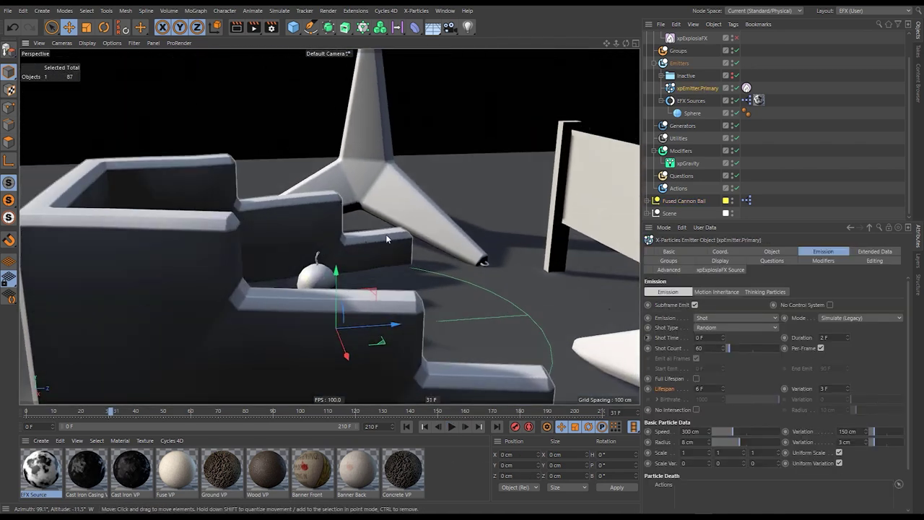
click(406, 426)
key(g)
key(g)
key(g)
key(g)
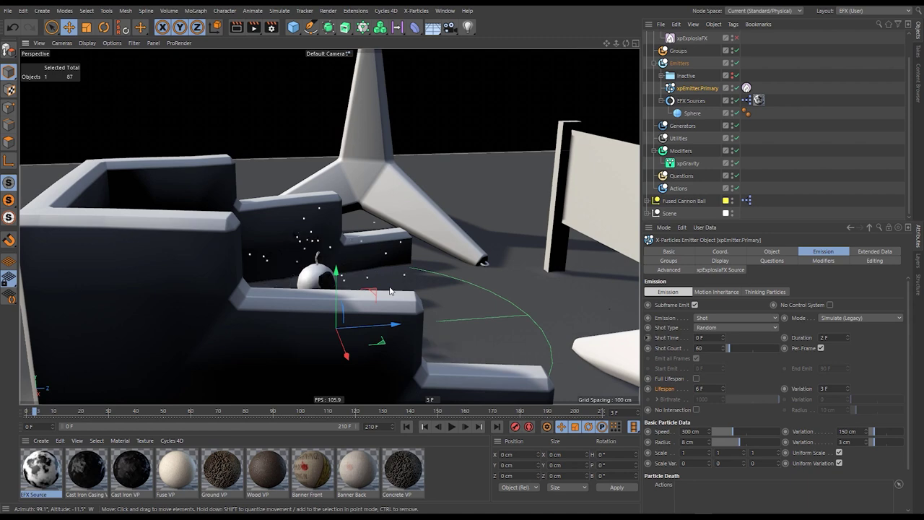
key(g)
key(g)
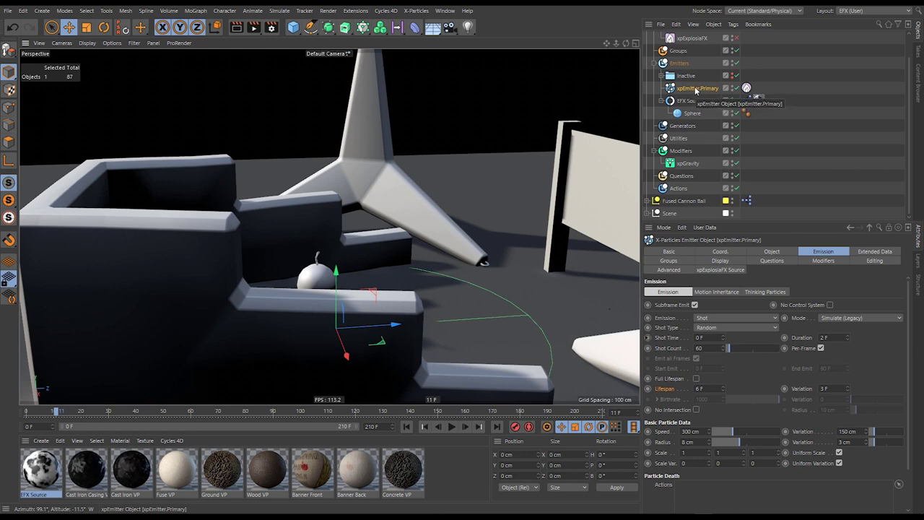
- Add an xpTrail generator to the Generators folder and assign xpEmitter.Primary as its emitter
click(683, 125)
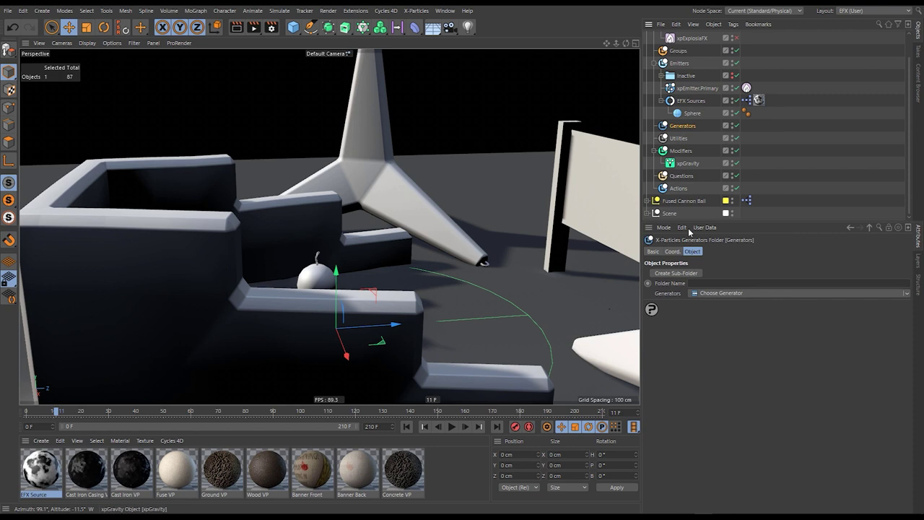
click(720, 294)
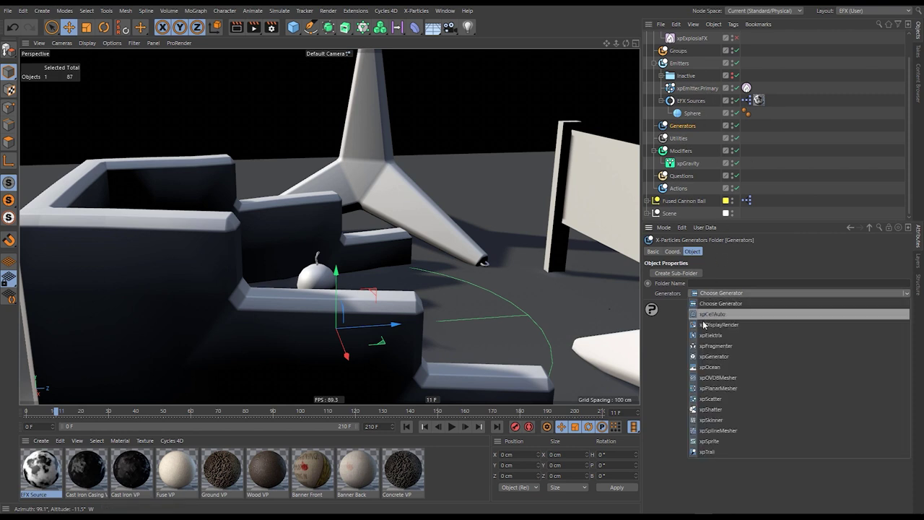
click(709, 451)
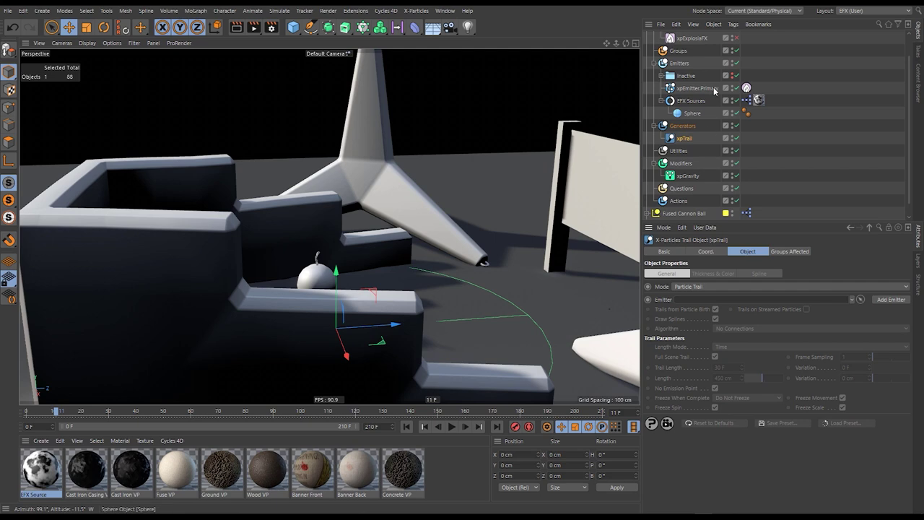
drag(705, 311, 722, 298)
- Rename the trail object to xpTrail.Primary
double_click(686, 137)
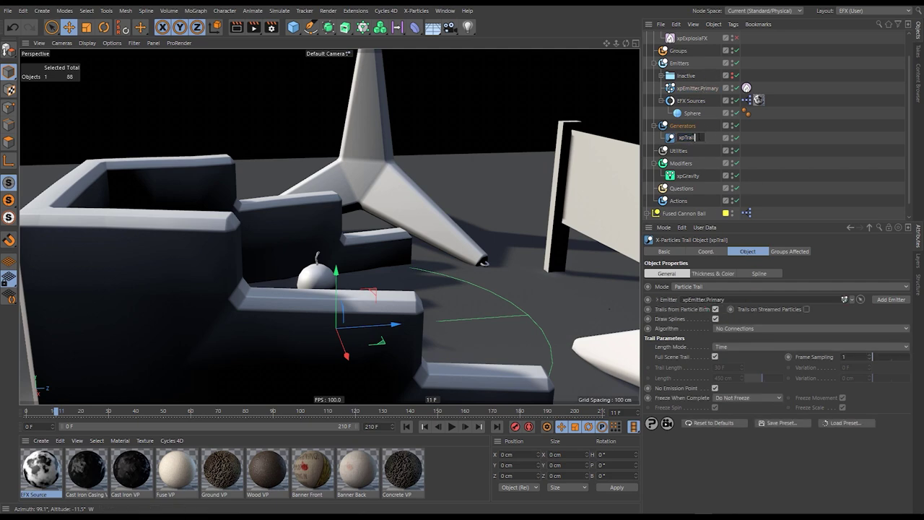
text(.Primary)
key(Return)
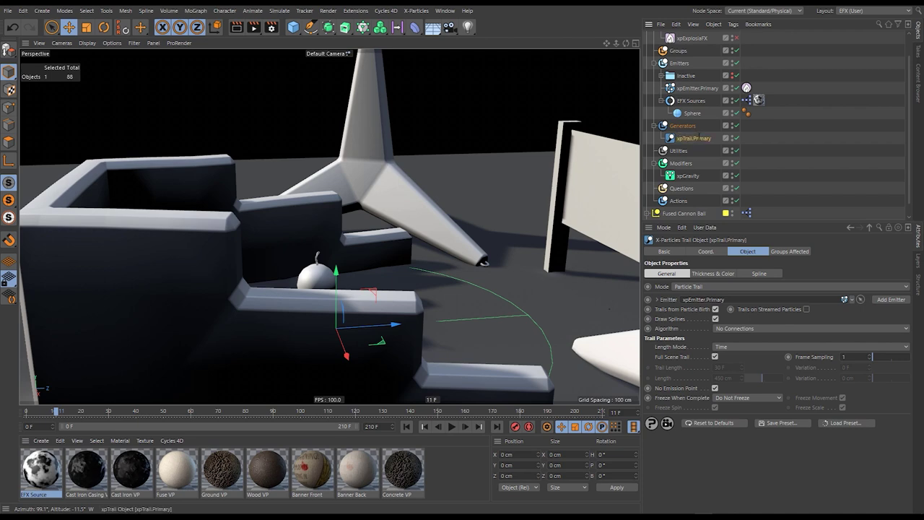
scroll(410, 253, down, 3)
alt+drag(399, 254, 381, 261)
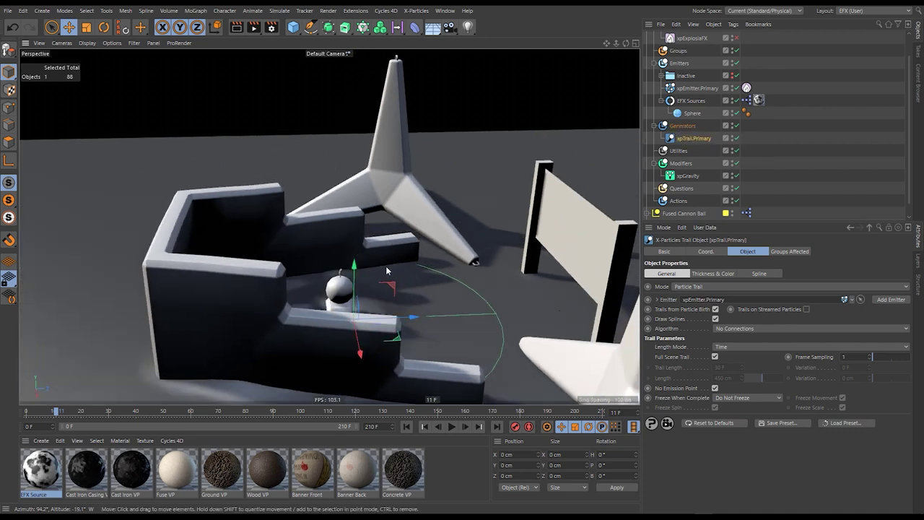
- Replay the simulation from the first frame and inspect the particle trails around the cannon ball
click(407, 426)
click(452, 427)
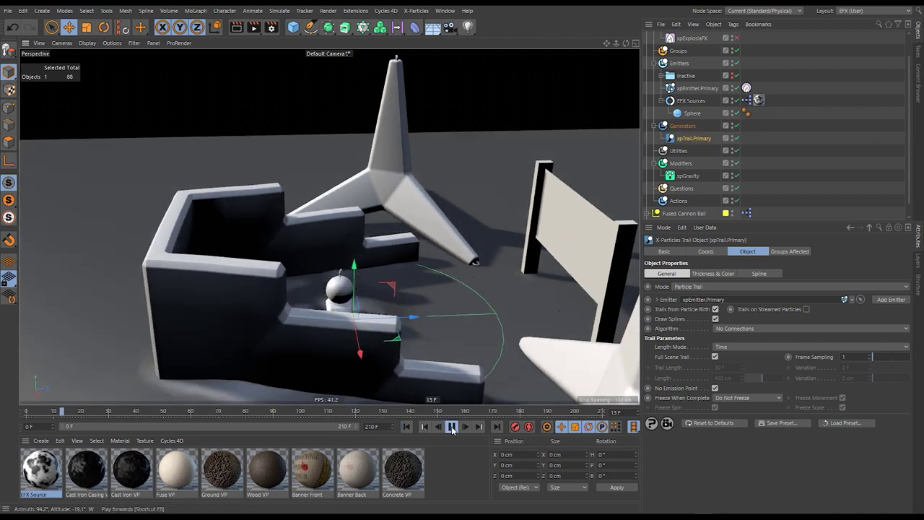
click(450, 429)
alt+drag(316, 307, 343, 304)
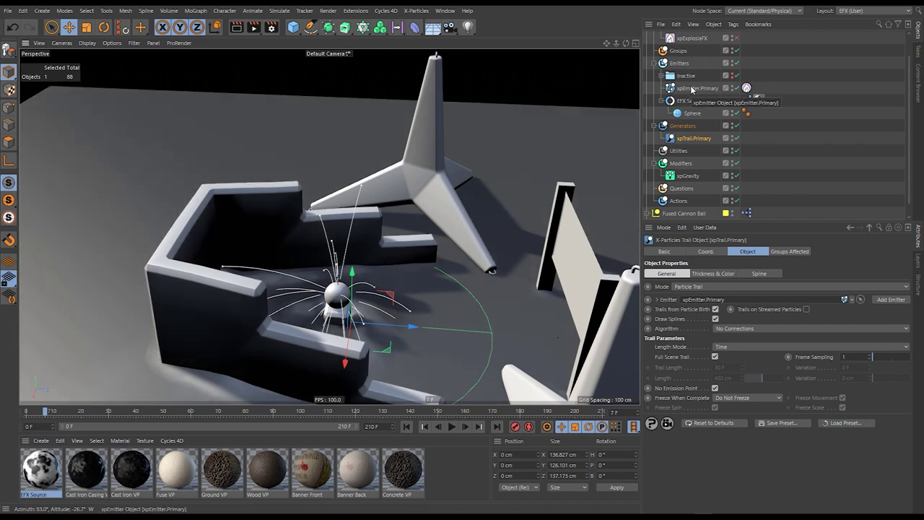
- Set xpEmitter.Primary's editor display to Circle and play the particles to check their size
click(692, 89)
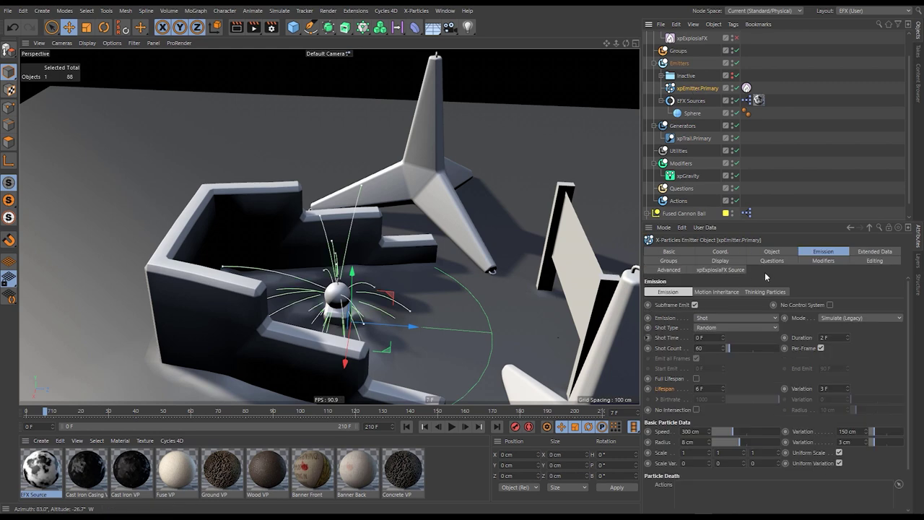
click(721, 260)
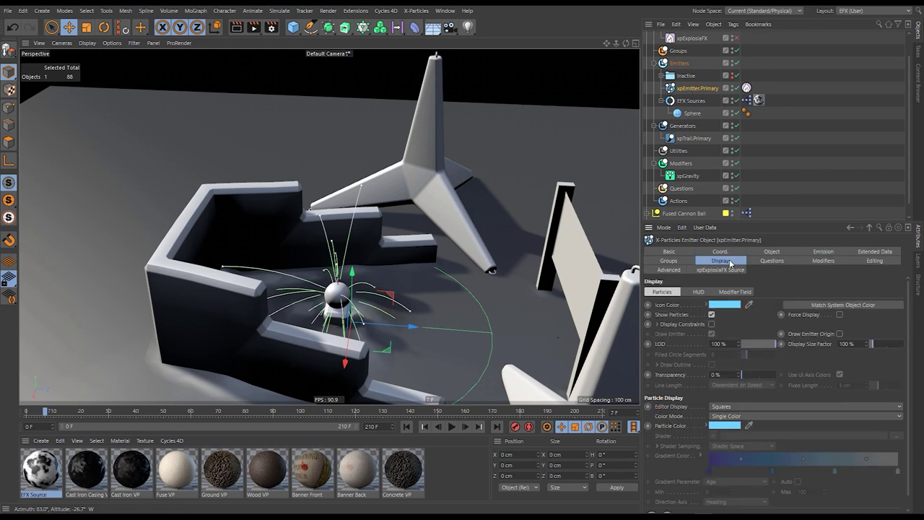
click(729, 407)
click(739, 316)
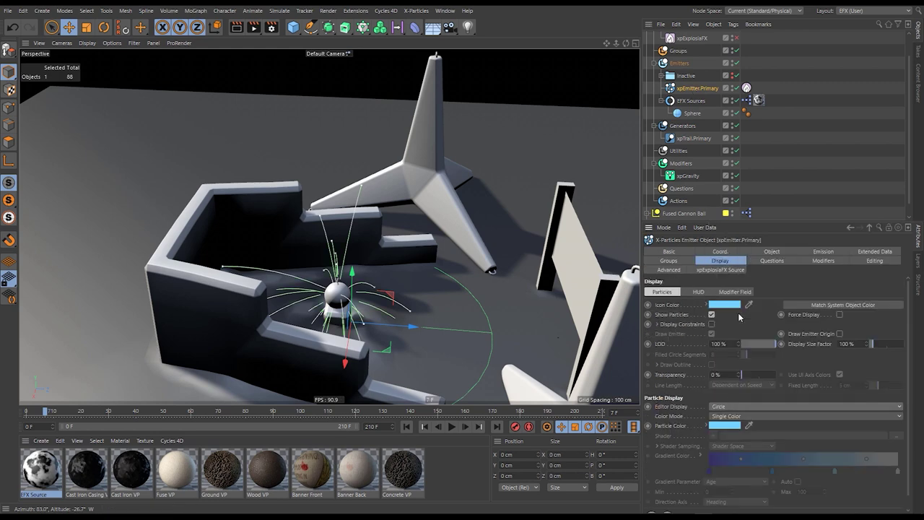
click(452, 427)
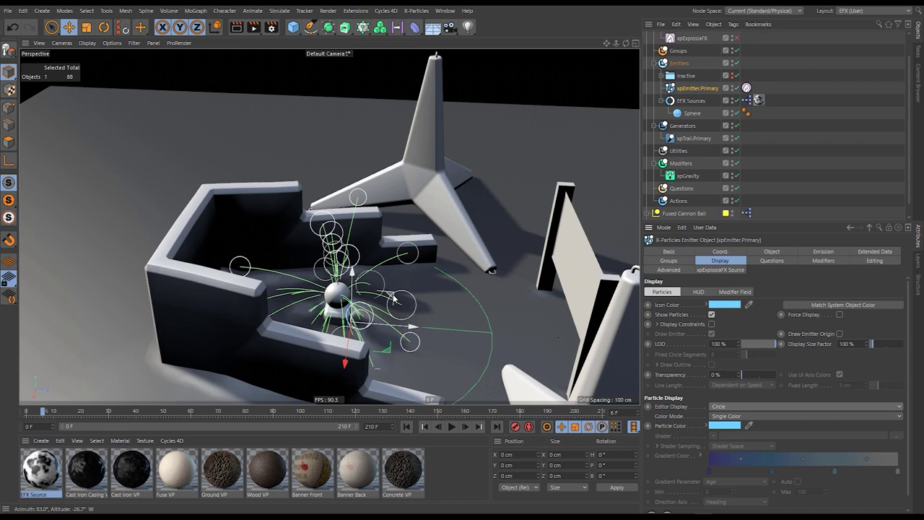
- Set xpEmitter.Primary's particle radius to 20 cm with a 6 cm variation and replay the first frames
click(785, 252)
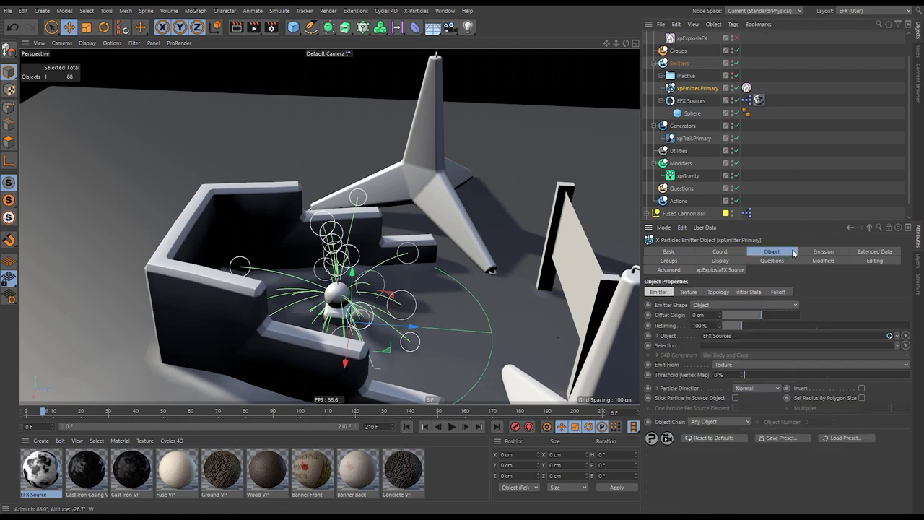
click(817, 251)
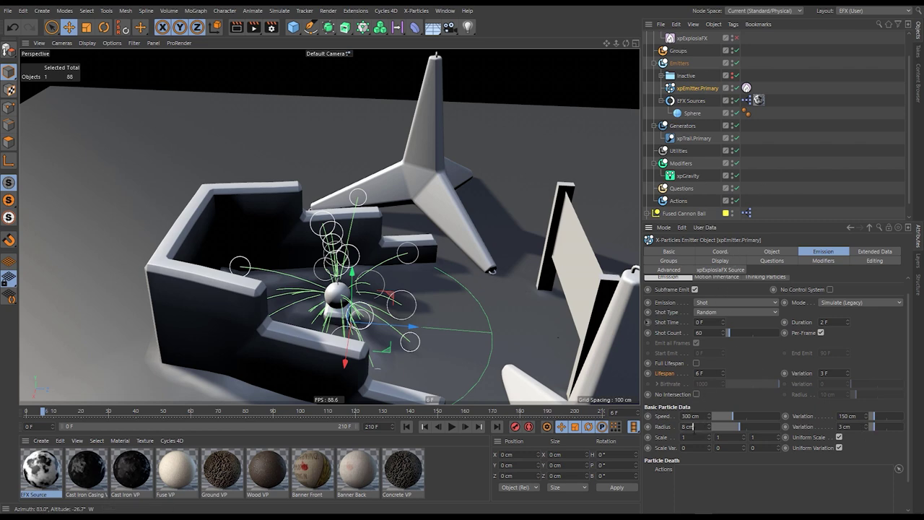
drag(701, 429, 667, 440)
text(20)
key(Return)
click(406, 427)
click(451, 427)
click(451, 426)
click(405, 427)
click(406, 426)
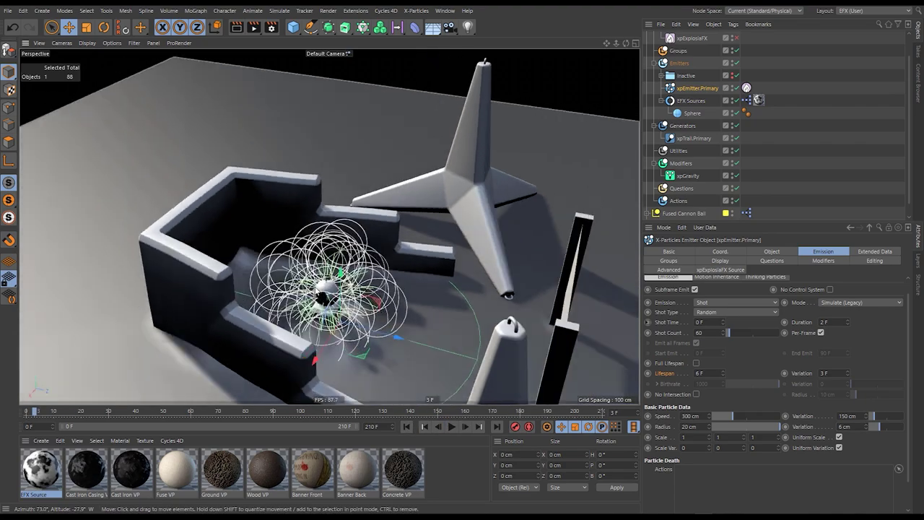
alt+drag(324, 287, 395, 287)
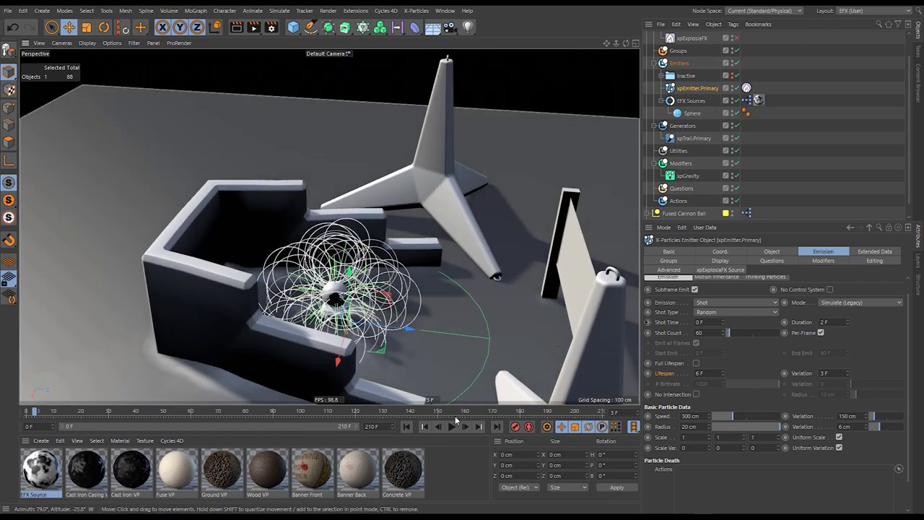
- Enable xpExplosiaFX and run the explosion simulation from the first frame
key(shift+f)
click(736, 38)
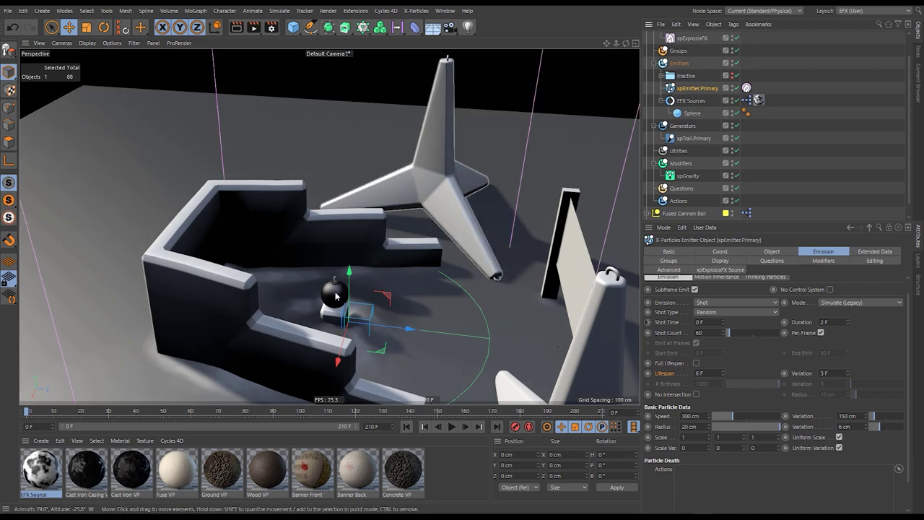
scroll(357, 314, down, 2)
click(451, 427)
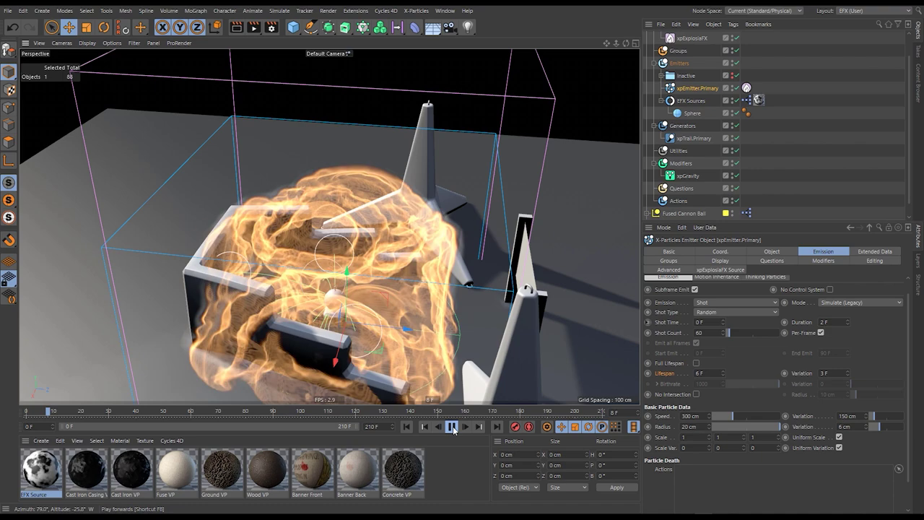
click(454, 430)
scroll(332, 248, down, 2)
mouse_move(331, 248)
alt+mouse_down()
mouse_move(433, 216)
mouse_move(303, 245)
mouse_move(318, 241)
alt+mouse_up()
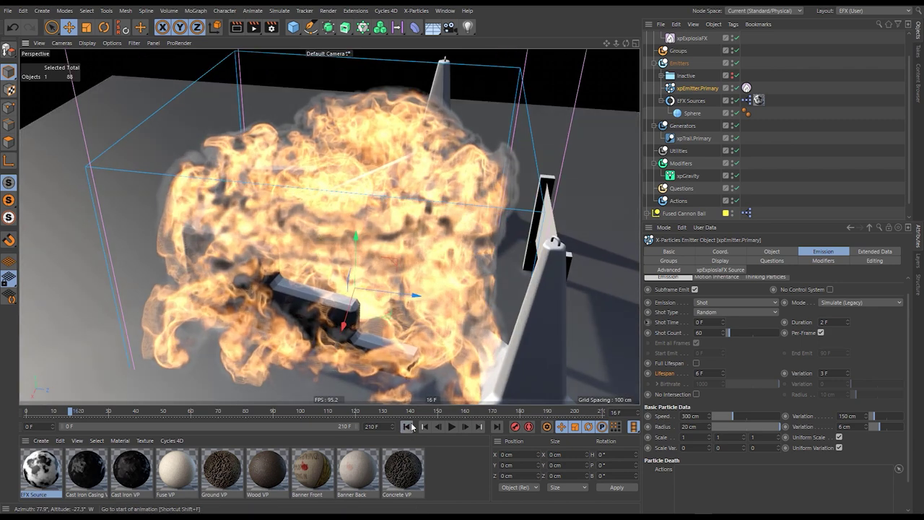
- Set Velocity to 40 % in xpEmitter.Primary's xpExplosiaFX Source tag and rerun the explosion from the first frame
click(408, 427)
click(747, 88)
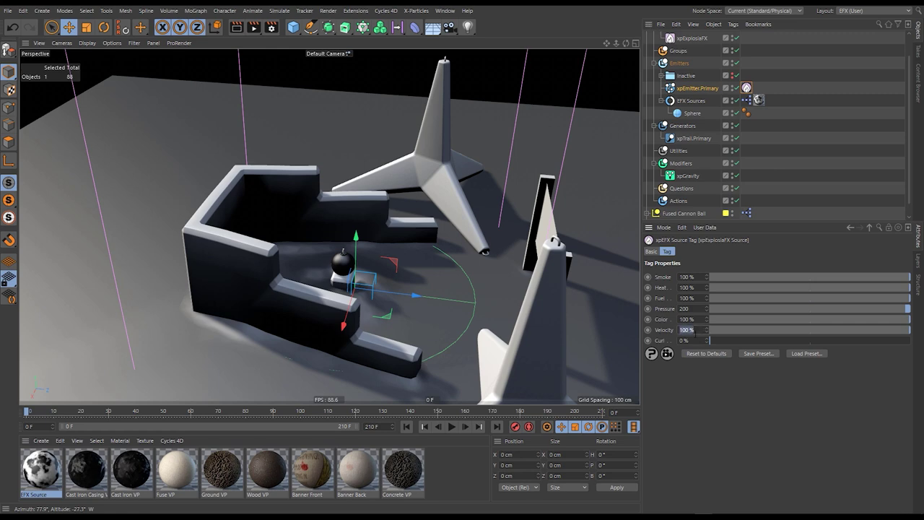
text(0)
key(Return)
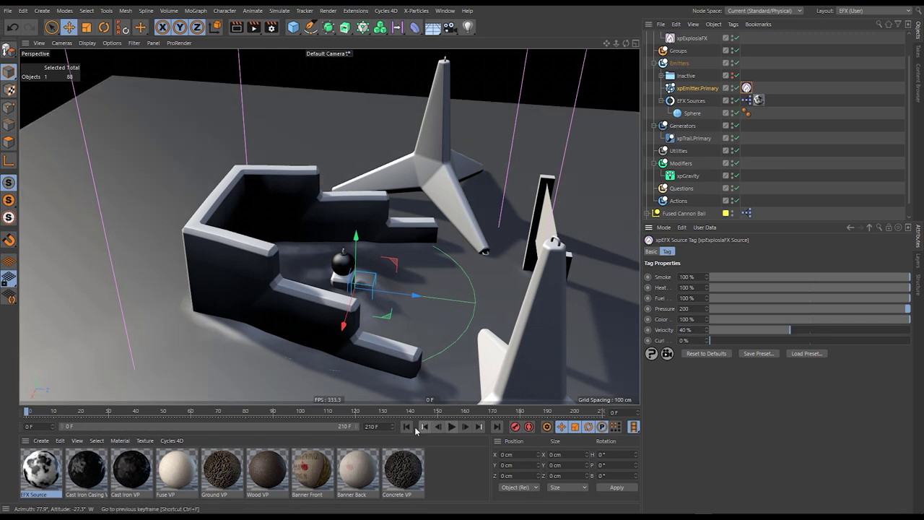
click(451, 427)
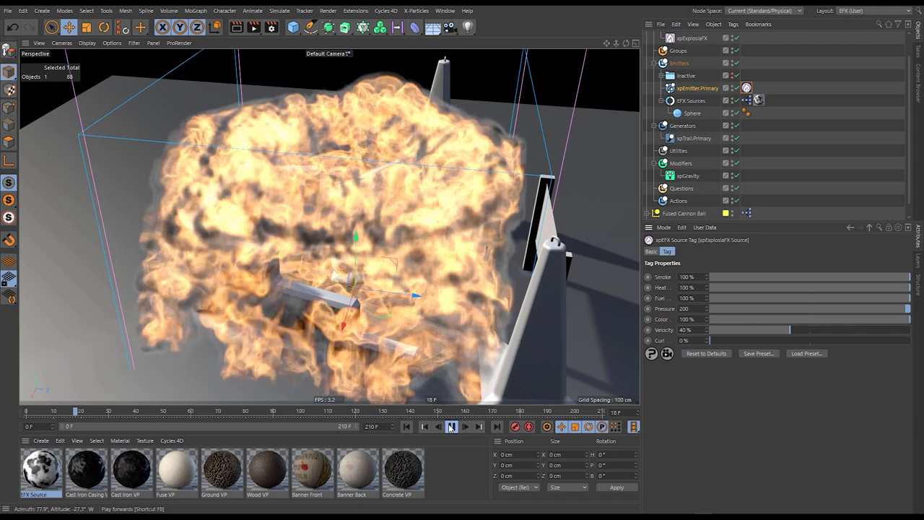
click(451, 427)
click(409, 427)
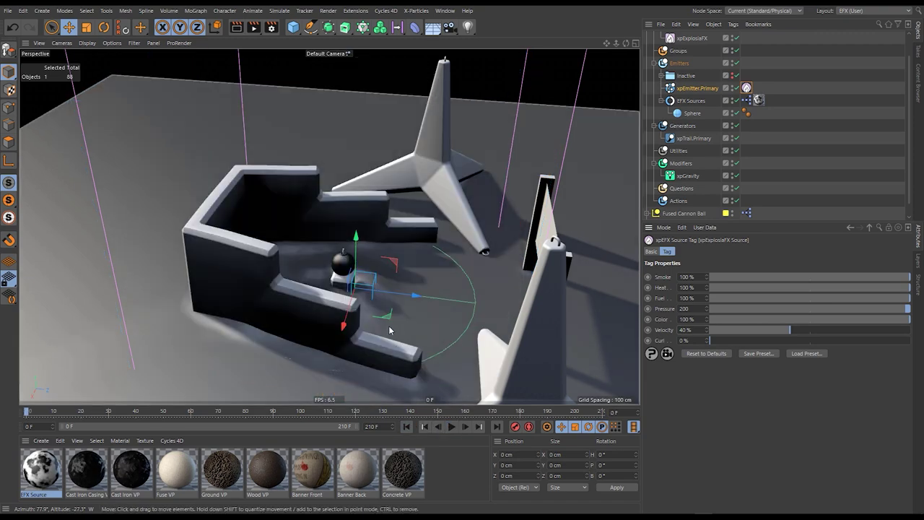
click(452, 427)
click(452, 426)
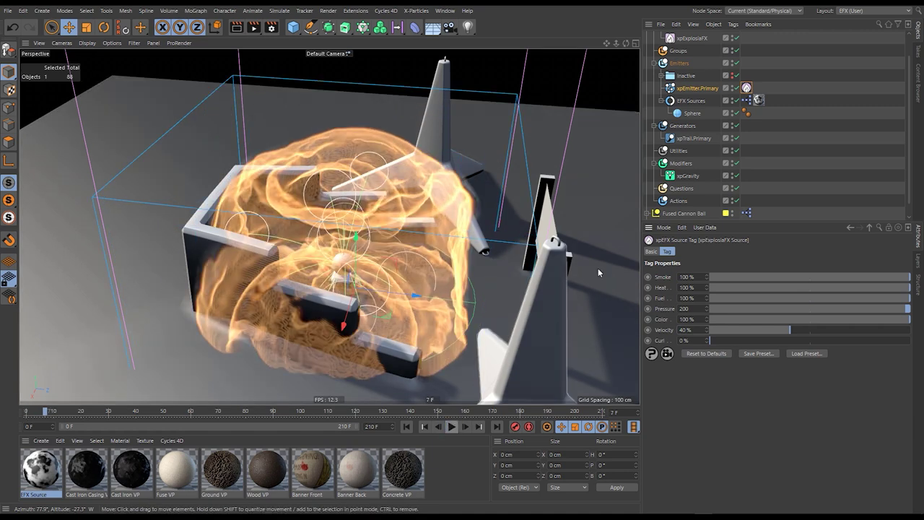
- Turn on Full Lifespan for xpEmitter.Primary, rewind to the first frame and disable xpExplosiaFX
click(692, 88)
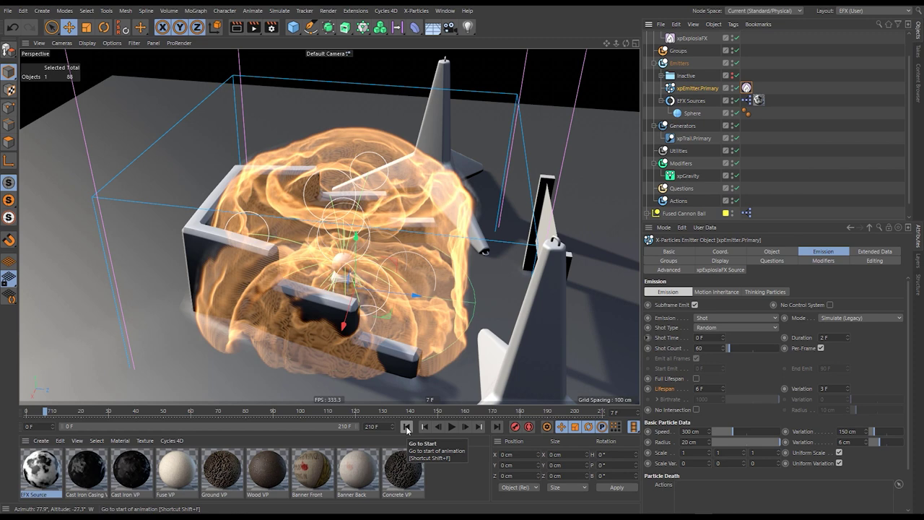
click(697, 378)
click(406, 427)
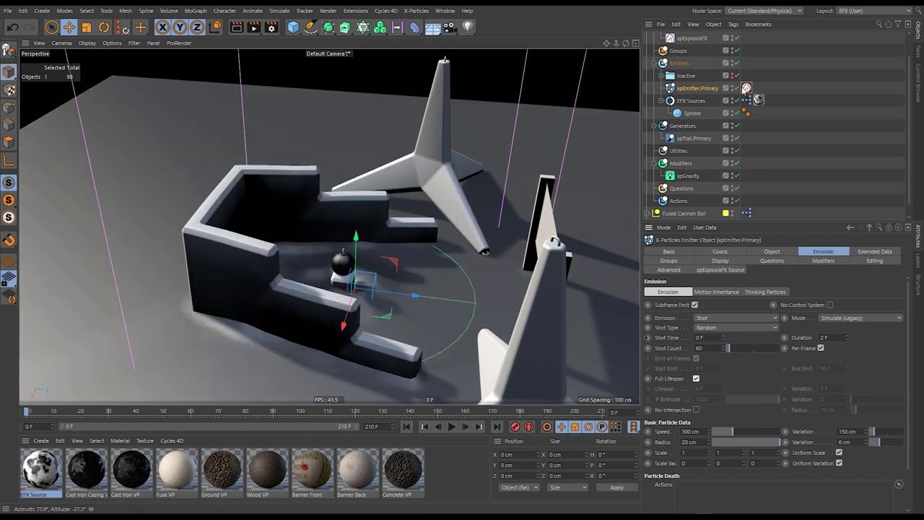
click(735, 38)
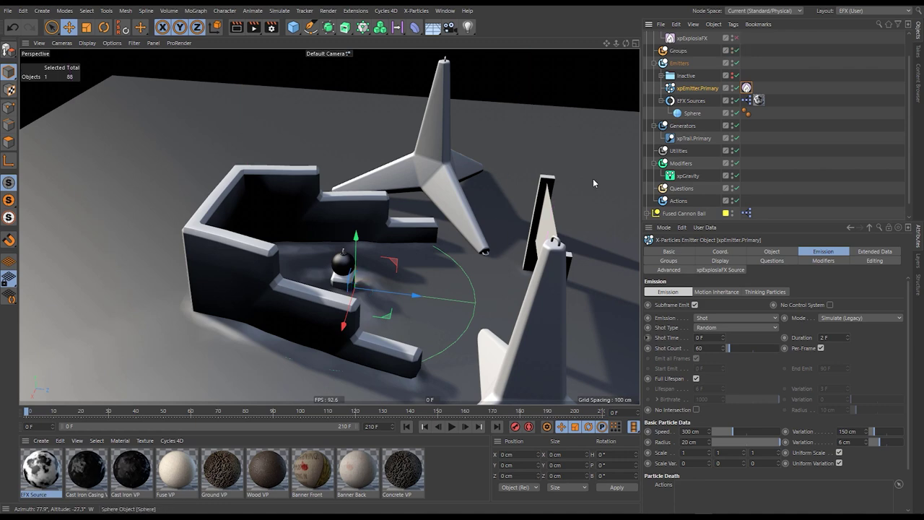
- Play the primary particles without the fire and examine how far their trails travel across and below the ground
click(449, 429)
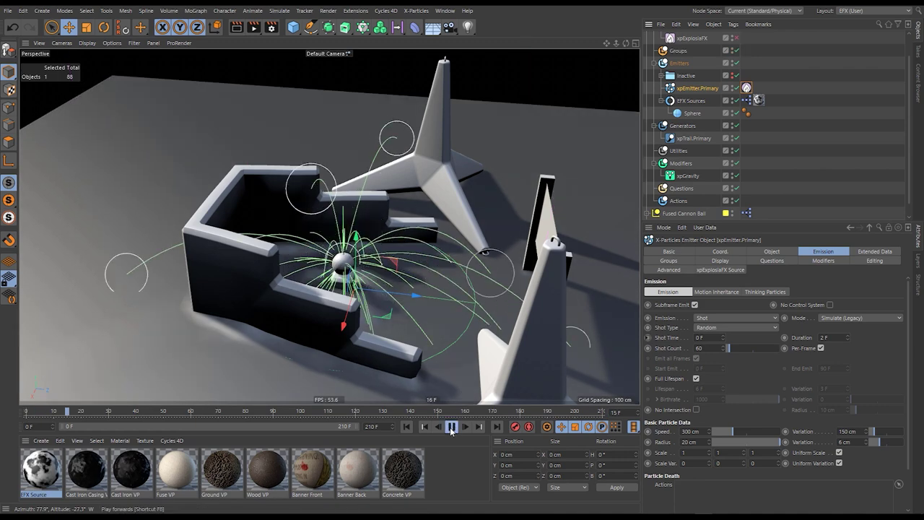
click(450, 428)
scroll(394, 275, down, 5)
alt+drag(391, 270, 392, 296)
alt+middle_drag(391, 296, 389, 219)
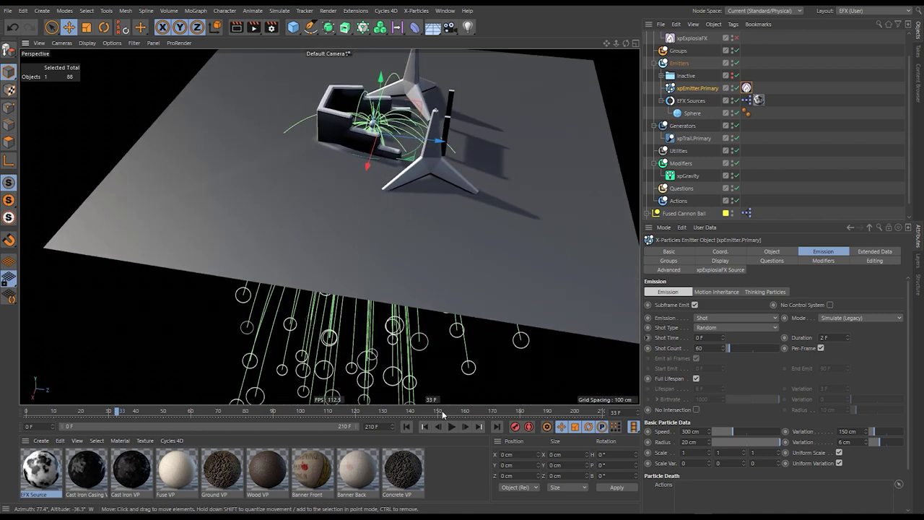
click(451, 427)
click(451, 427)
scroll(325, 229, up, 8)
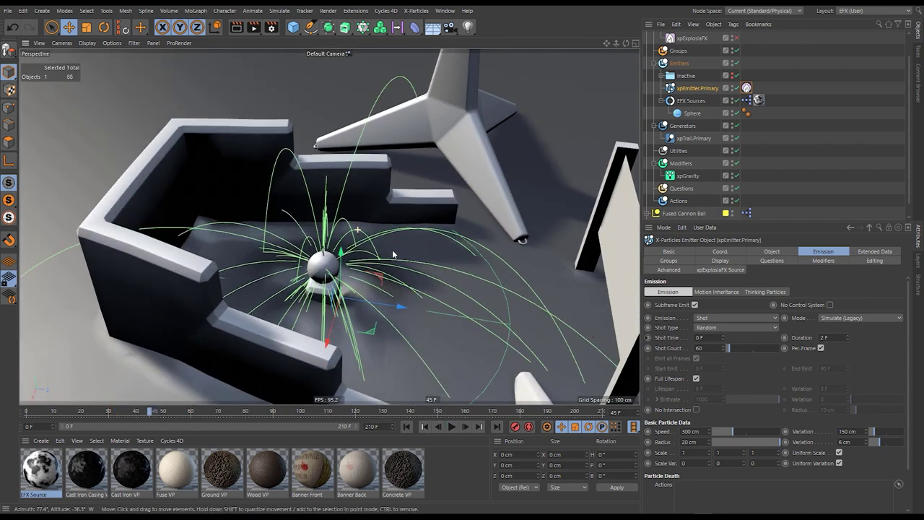
alt+middle_drag(394, 253, 410, 206)
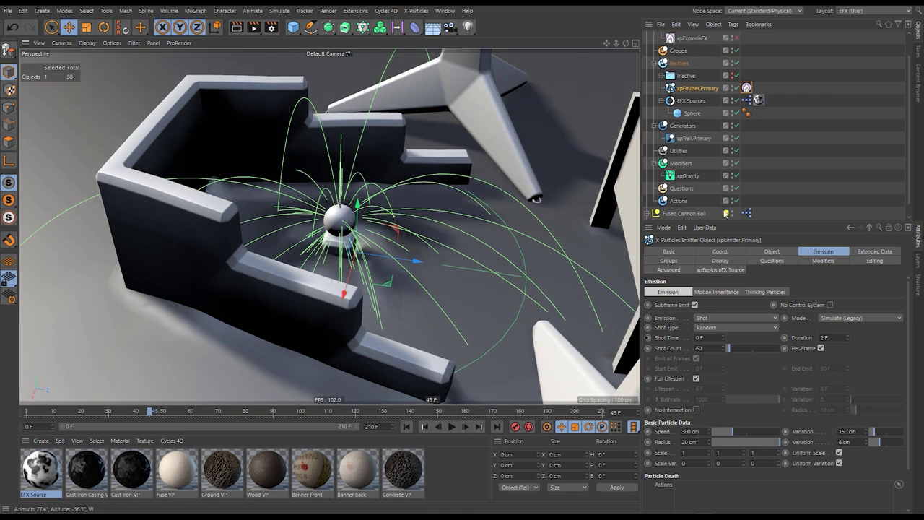
- Add an xpScale control modifier with a Radius Change of -2 cm and 30 % variation, and replay the particles
click(680, 165)
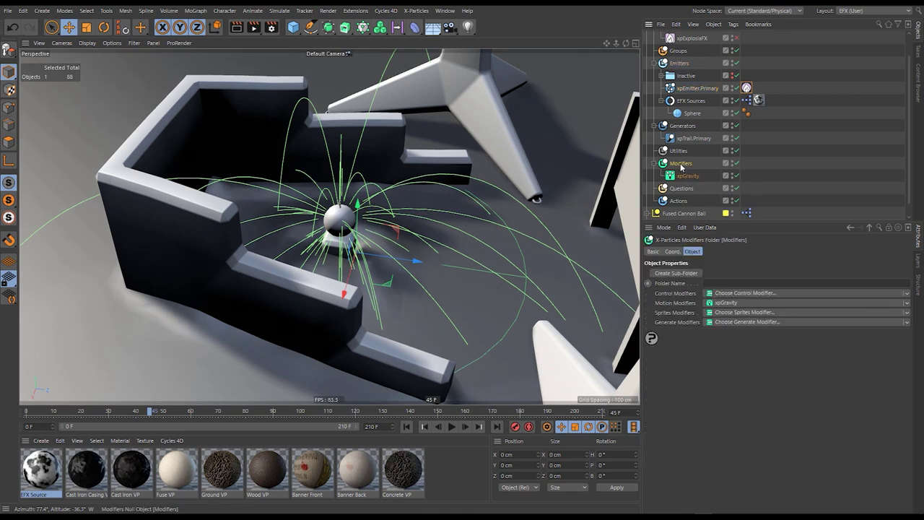
click(712, 294)
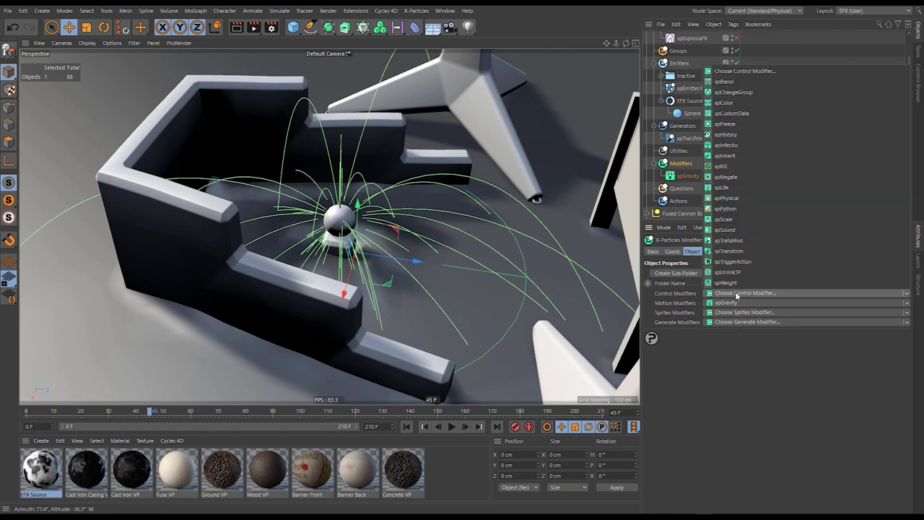
click(745, 218)
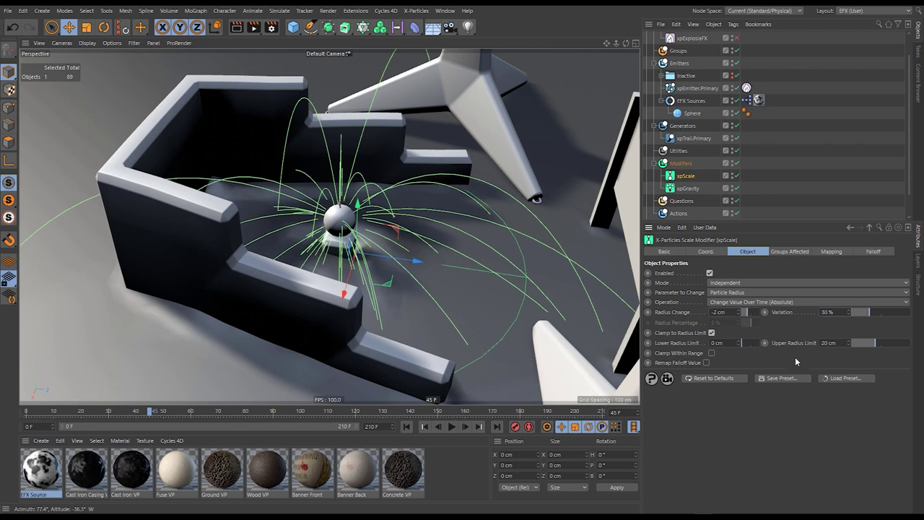
click(407, 427)
click(452, 427)
click(452, 426)
click(406, 426)
click(452, 427)
click(453, 427)
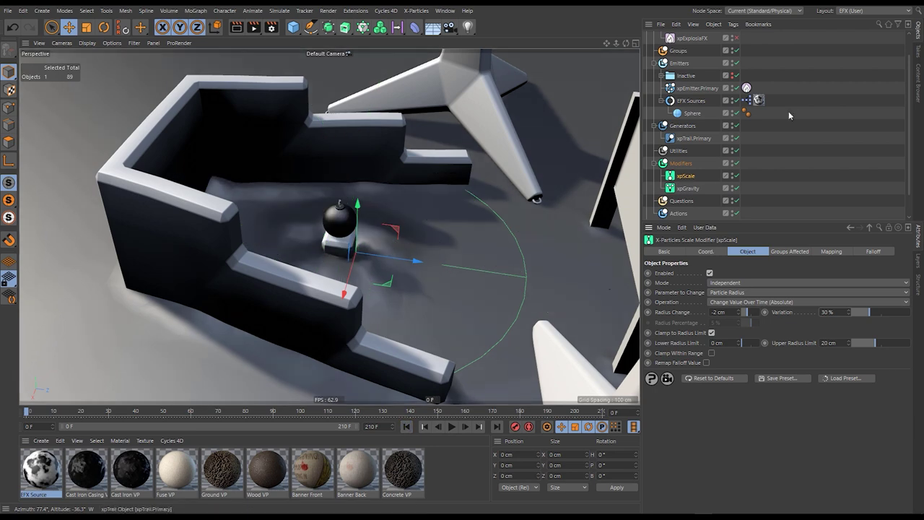
- Re-enable xpExplosiaFX and run the explosion from the first frame to check the shrinking particles' effect
click(788, 111)
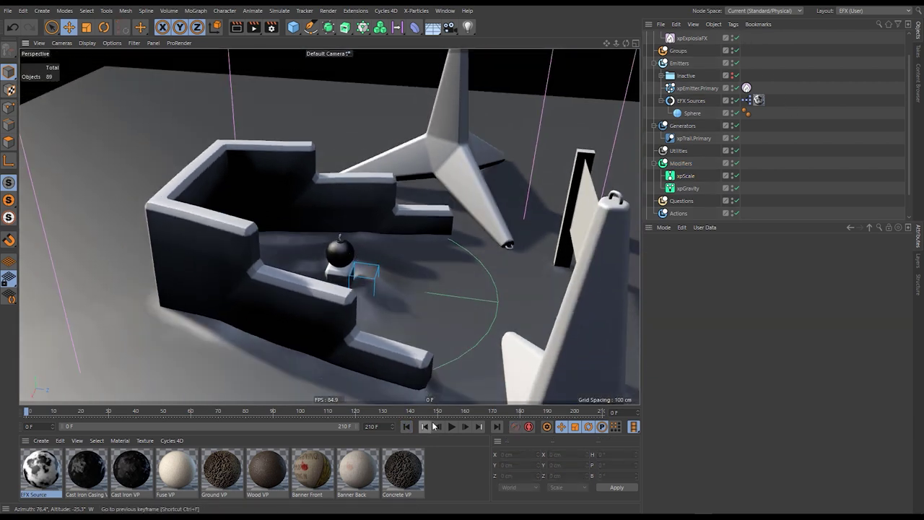
click(452, 427)
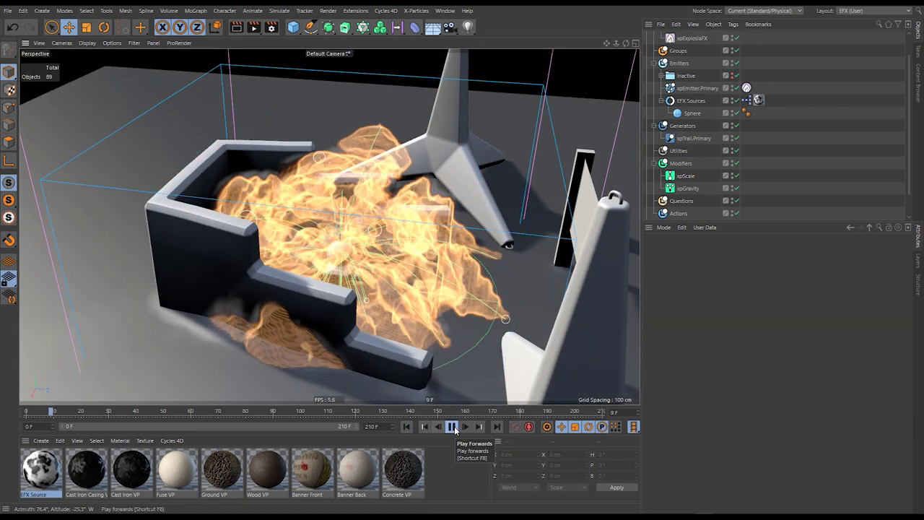
scroll(436, 257, down, 3)
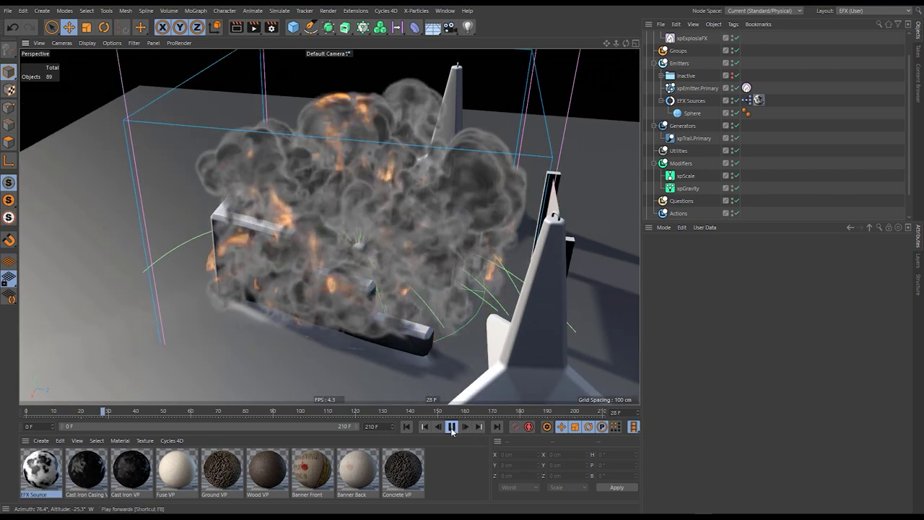
click(407, 427)
click(451, 426)
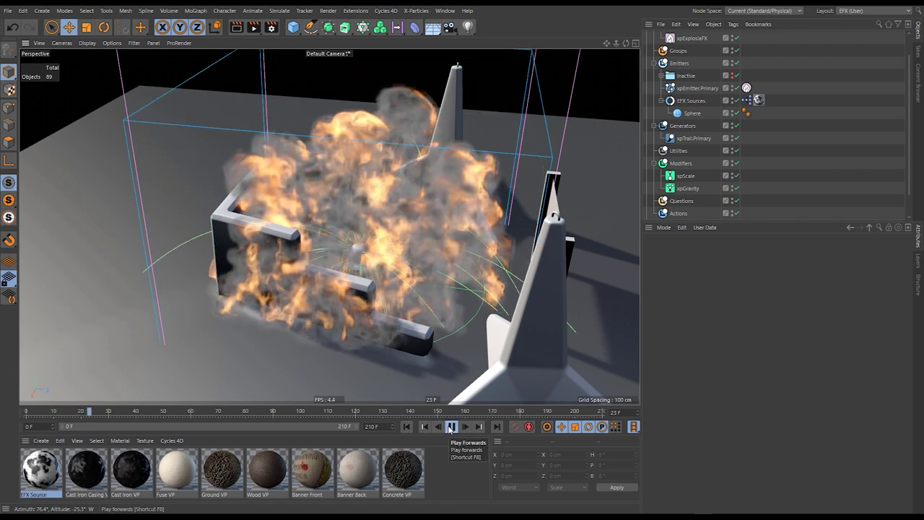
click(449, 427)
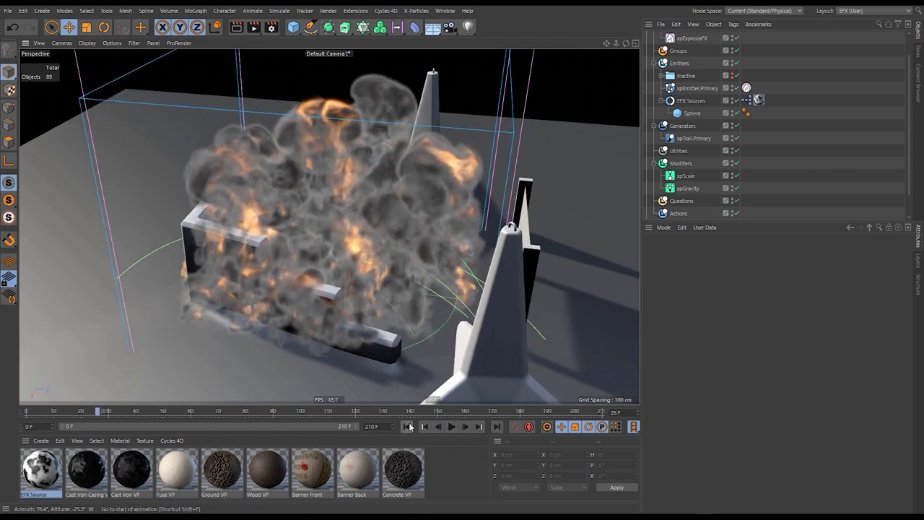
scroll(412, 287, down, 4)
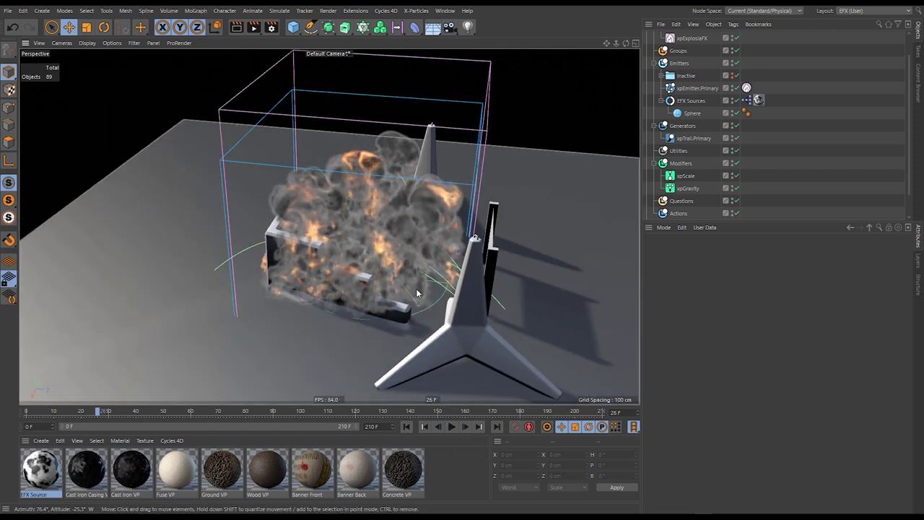
- Inspect the primary trails below the ground and add a question to xpEmitter.Primary
alt+middle_drag(412, 286, 429, 151)
alt+drag(421, 202, 407, 161)
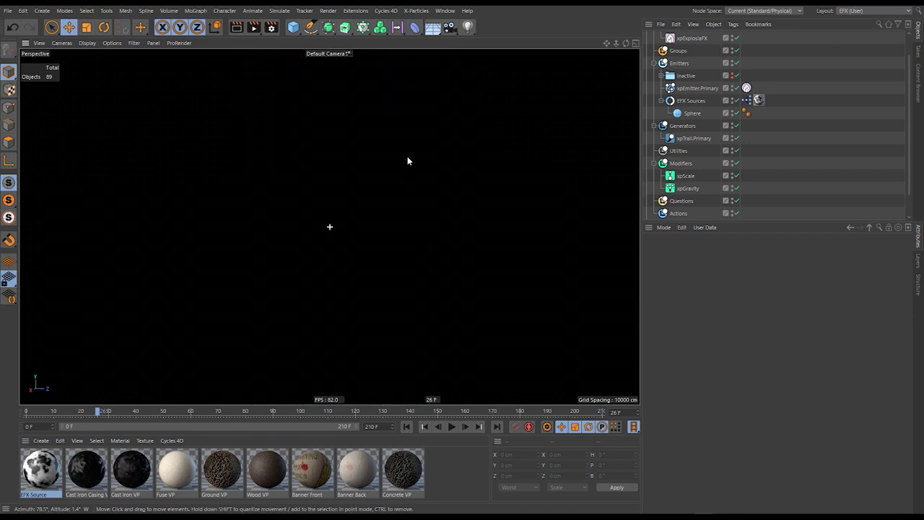
alt+drag(406, 198, 448, 257)
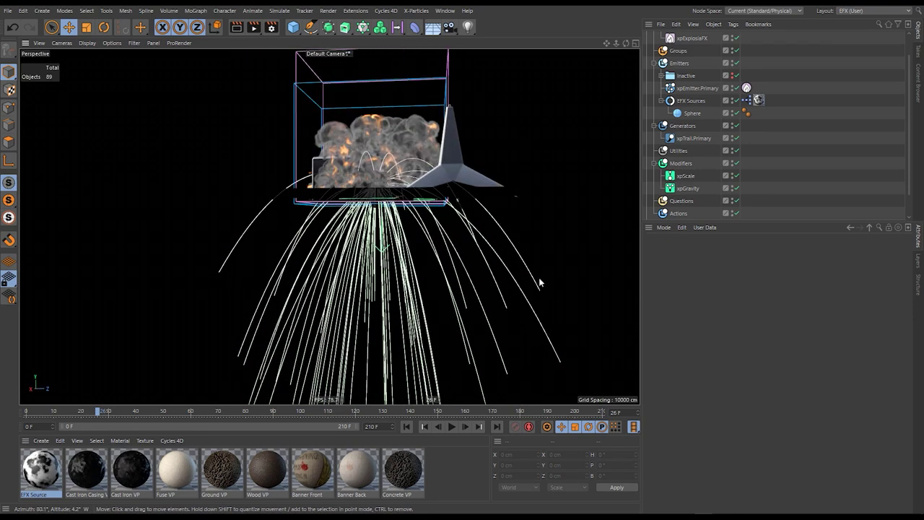
mouse_move(377, 179)
alt+mouse_down()
mouse_move(377, 208)
mouse_move(372, 176)
alt+mouse_up()
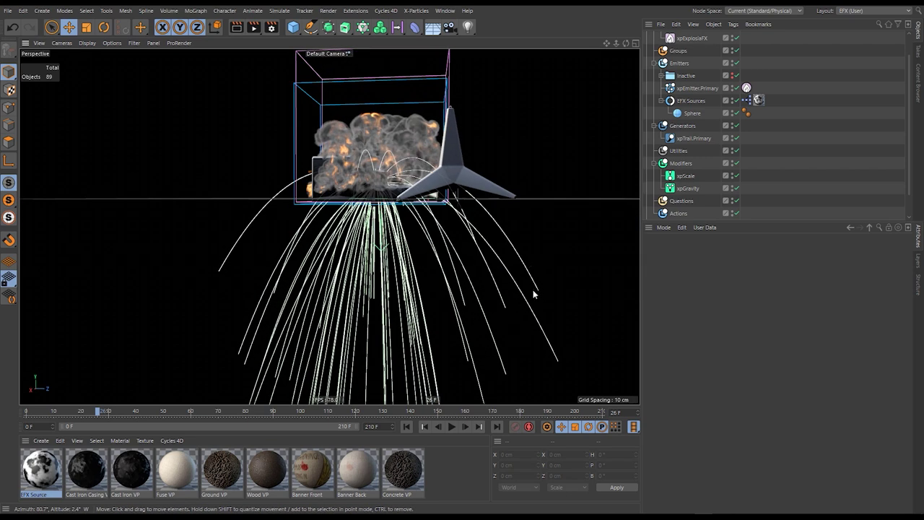
click(695, 87)
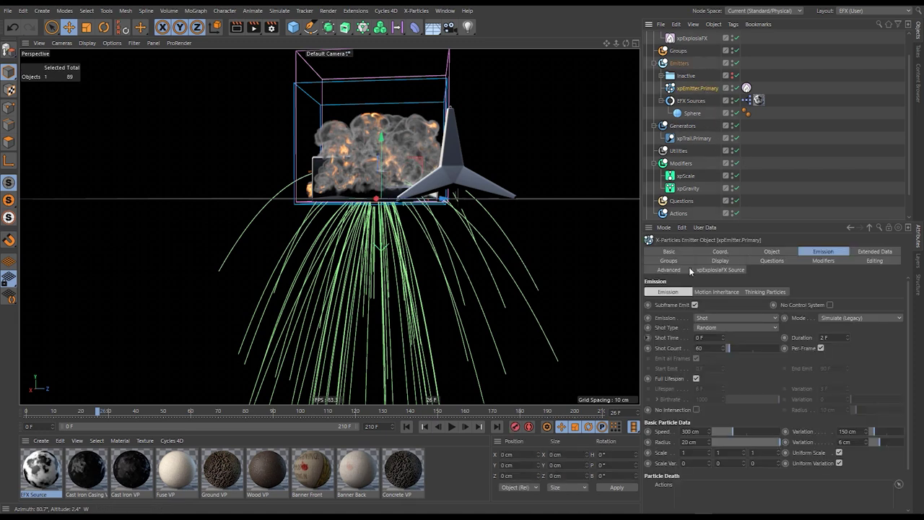
click(771, 261)
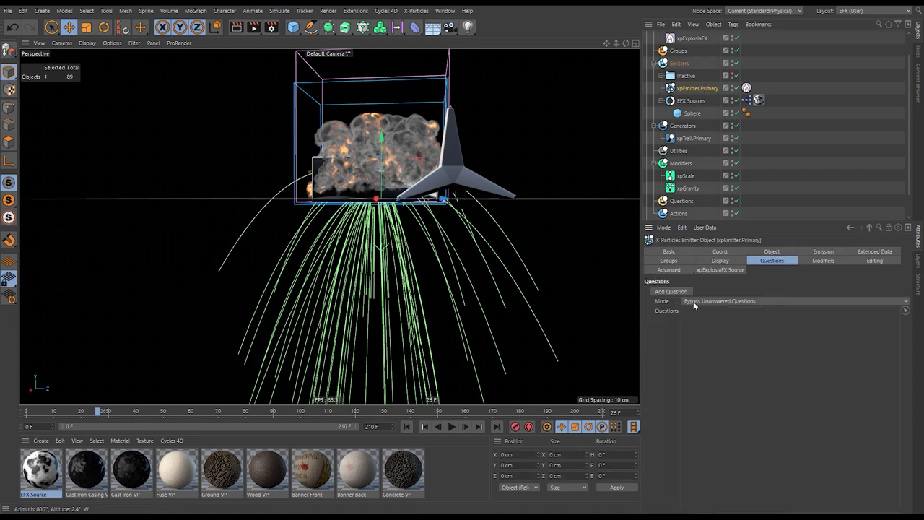
click(671, 291)
scroll(749, 185, down, 2)
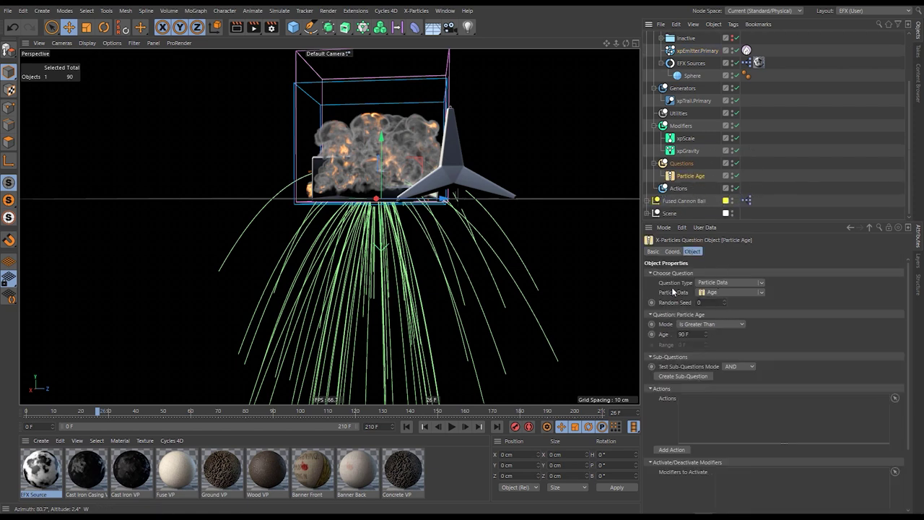
- Make the question test the particle data Radius, with mode Equals and a radius of 0 cm
click(762, 293)
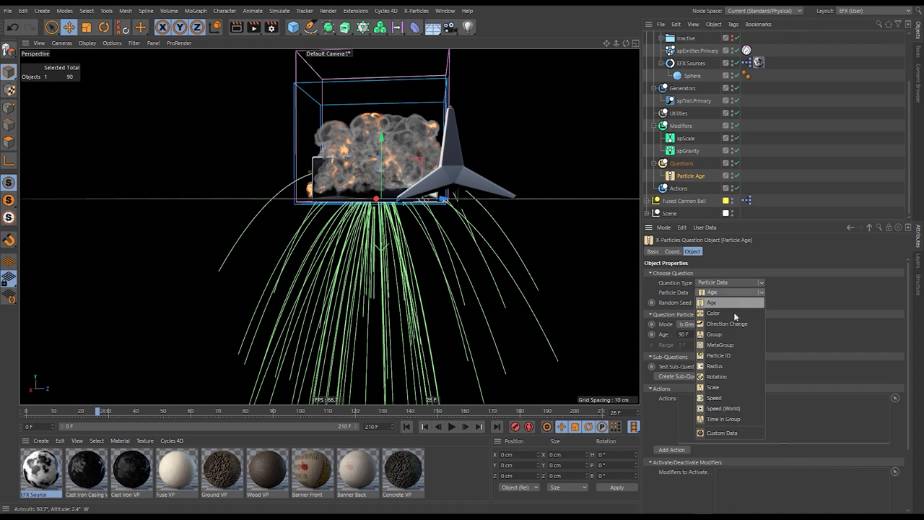
click(717, 366)
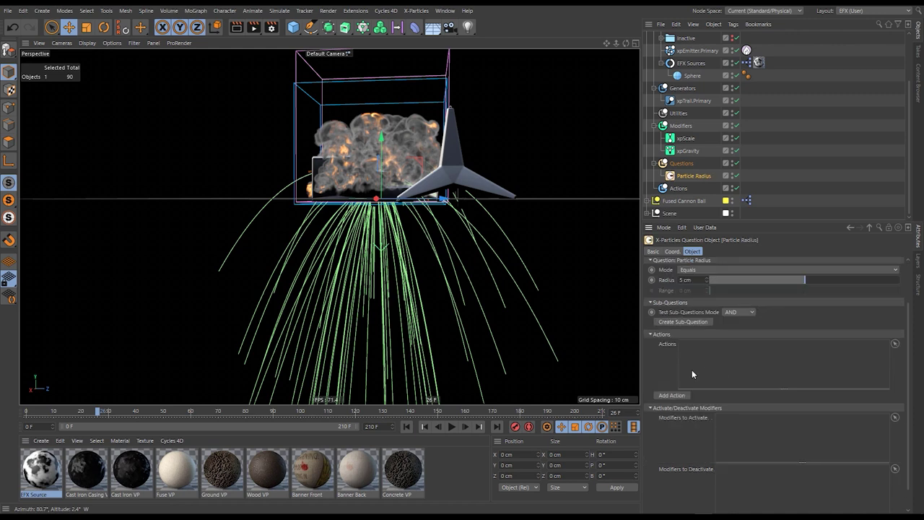
drag(807, 284, 737, 286)
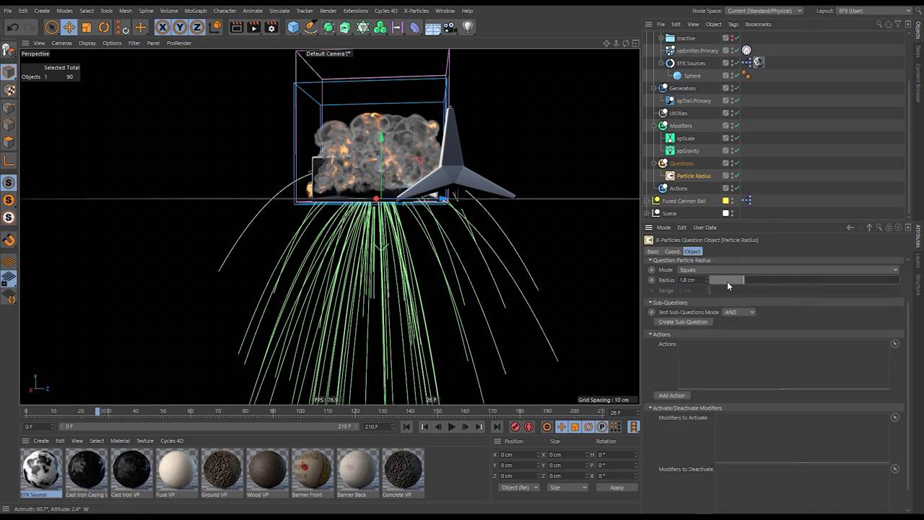
scroll(661, 354, up, 3)
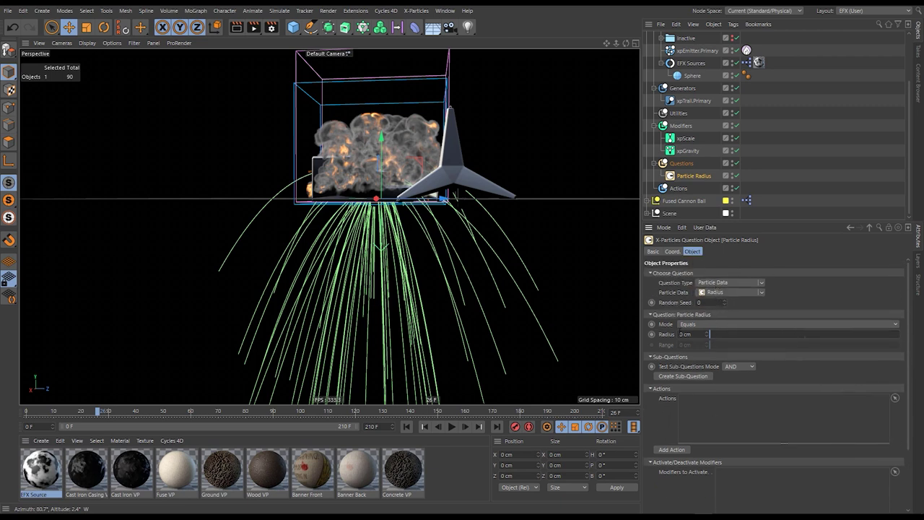
scroll(664, 425, down, 3)
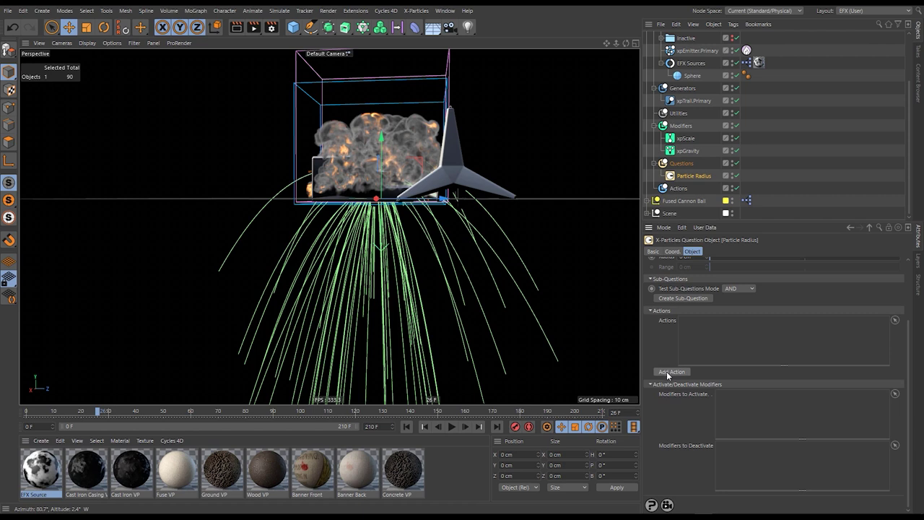
- Add an action to the Particle Radius question and set it to the direct action Change Life, with the Kill Particles operation
click(669, 371)
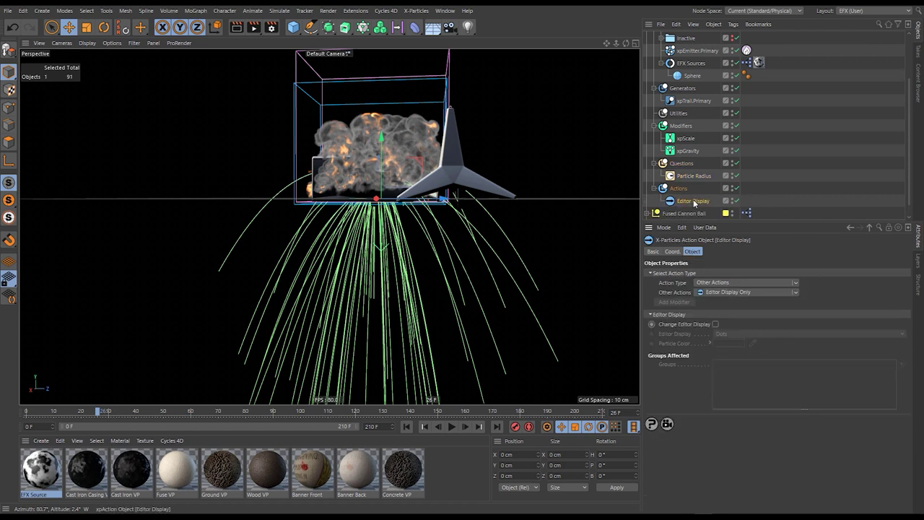
click(794, 282)
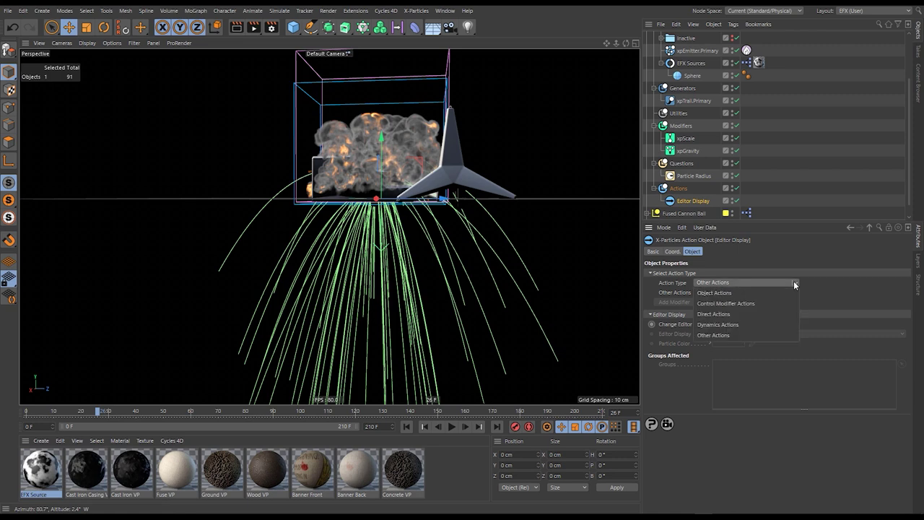
click(743, 313)
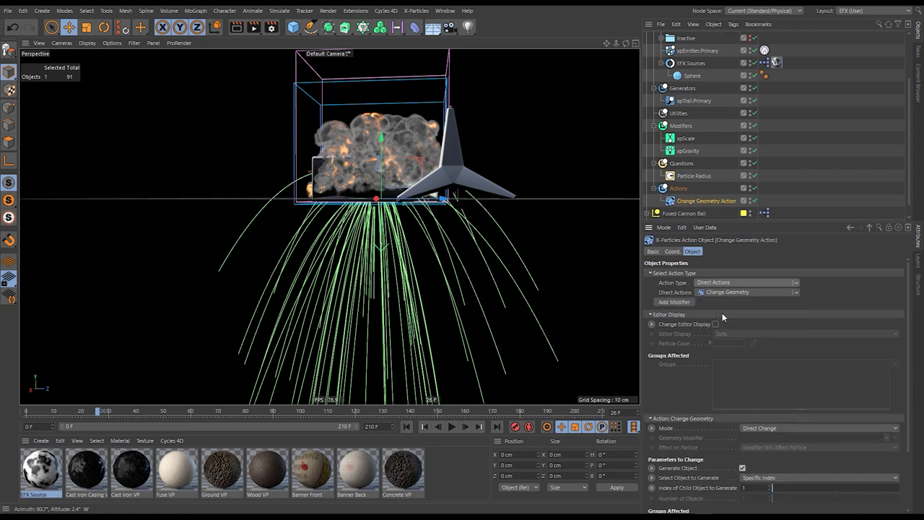
click(795, 292)
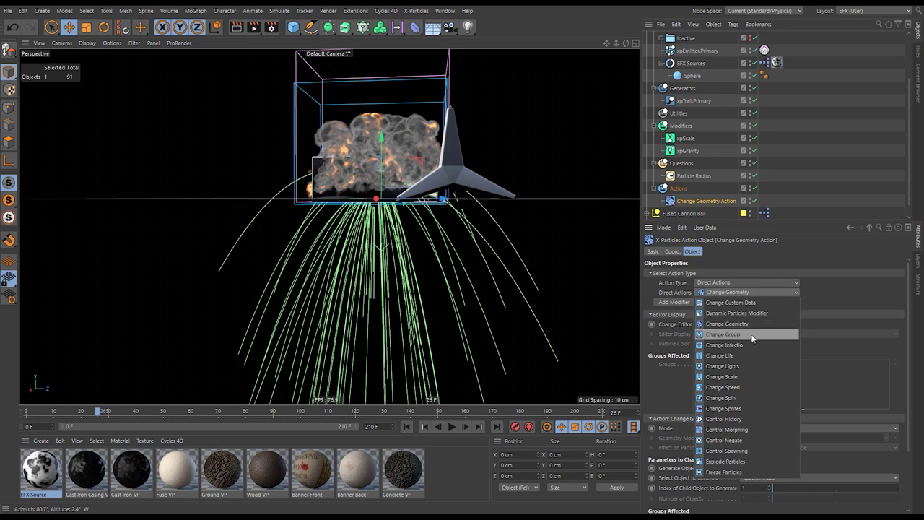
click(746, 356)
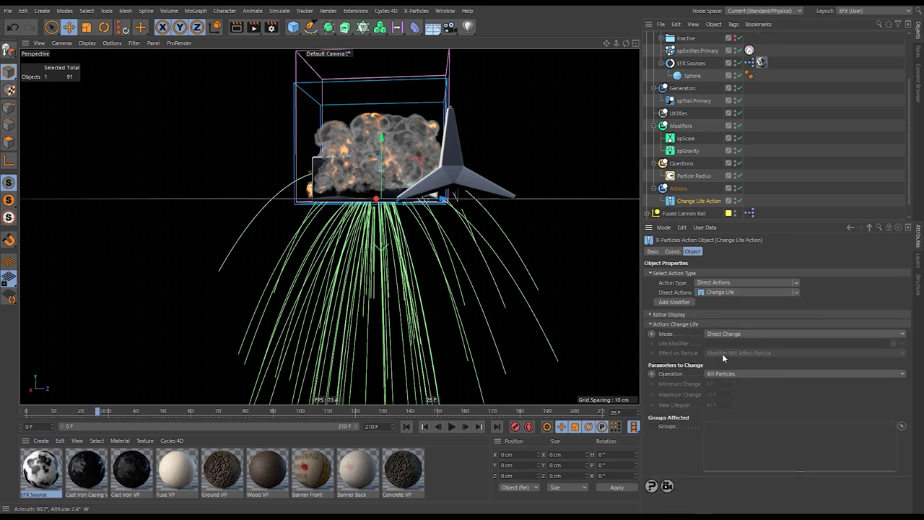
- Play the simulation from the first frame and examine the particle trails beneath the ground plane
click(406, 426)
click(451, 426)
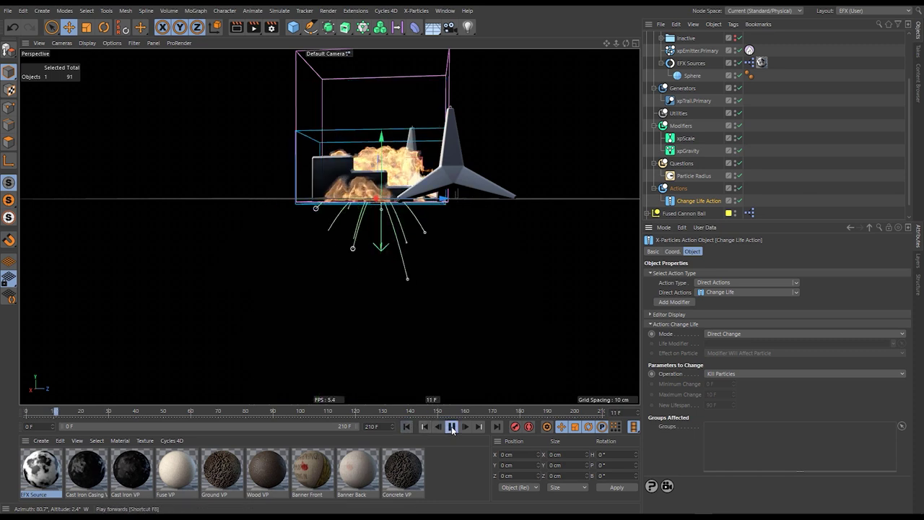
click(451, 426)
alt+drag(375, 275, 319, 267)
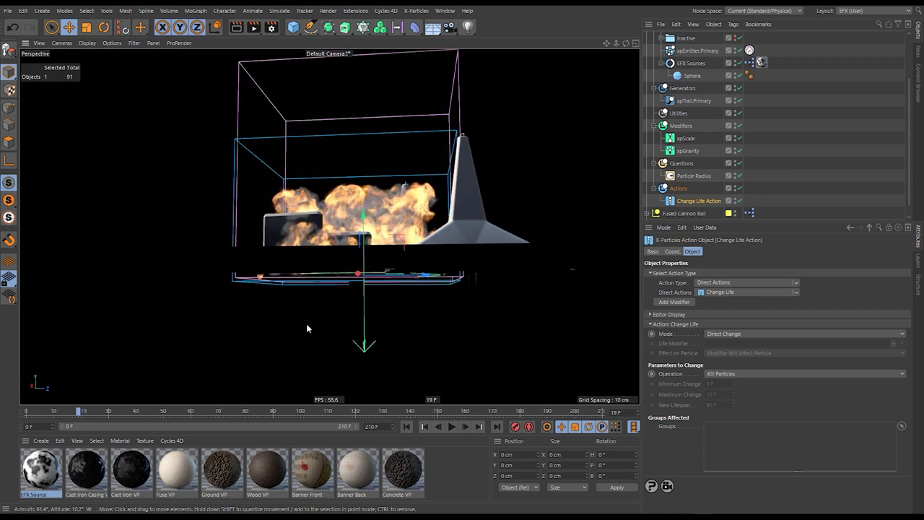
mouse_move(346, 275)
alt+mouse_down()
mouse_move(371, 272)
mouse_move(366, 245)
mouse_move(357, 273)
alt+mouse_up()
scroll(357, 273, up, 5)
- Replay the full explosion from the first frame, viewed from above the ground, to check its fire and smoke
click(406, 426)
click(452, 426)
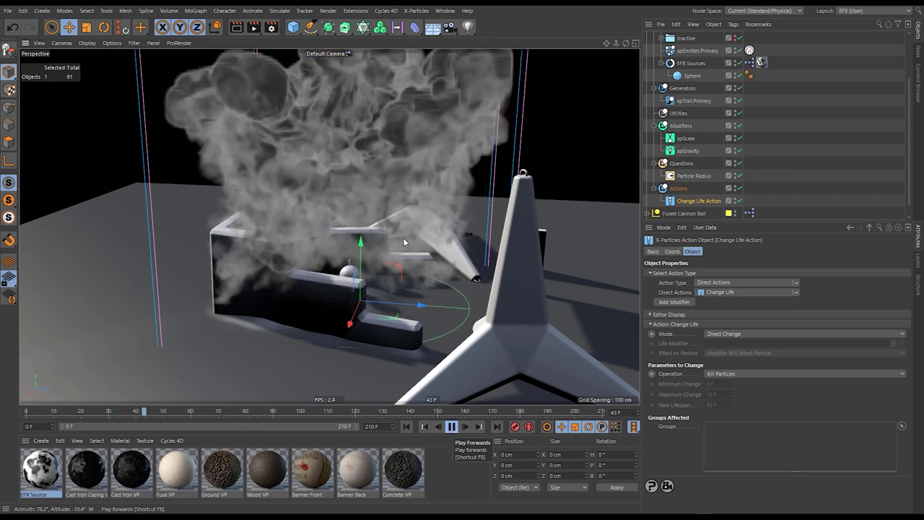
alt+right_drag(410, 272, 332, 264)
key(F8)
alt+drag(332, 264, 386, 277)
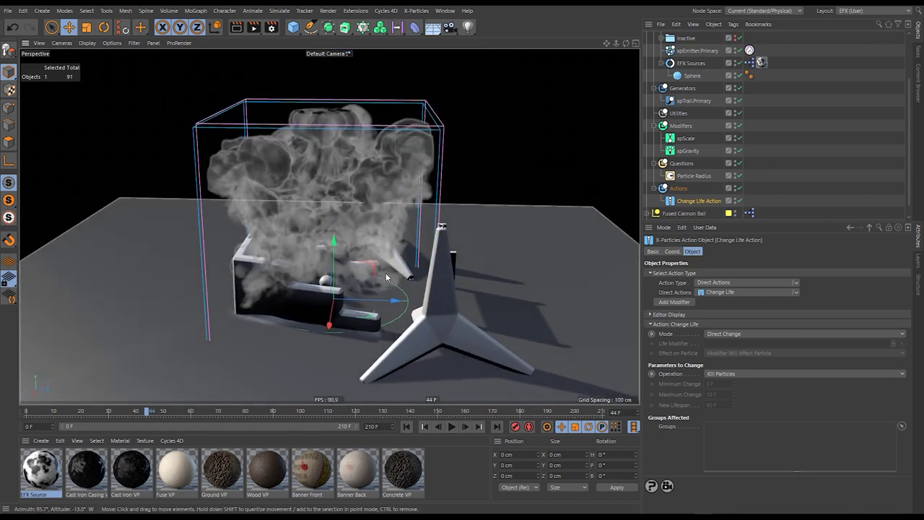
click(407, 427)
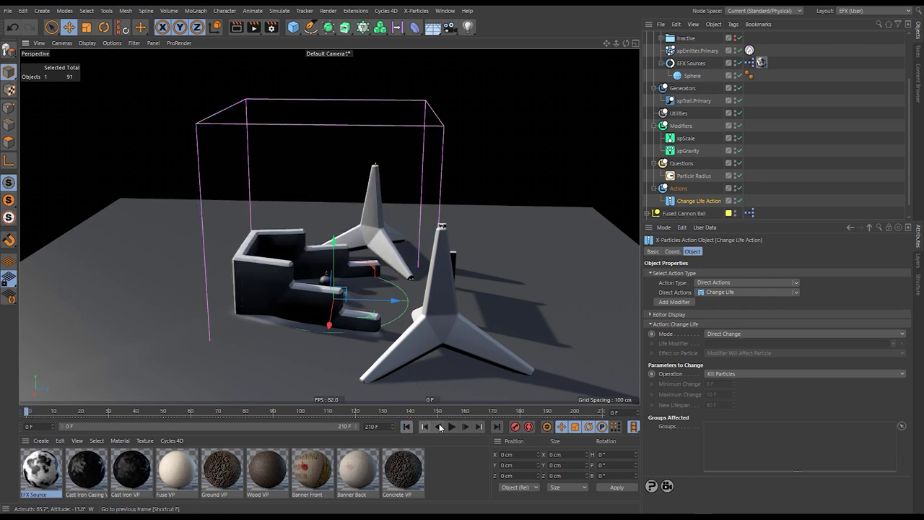
click(451, 426)
click(452, 426)
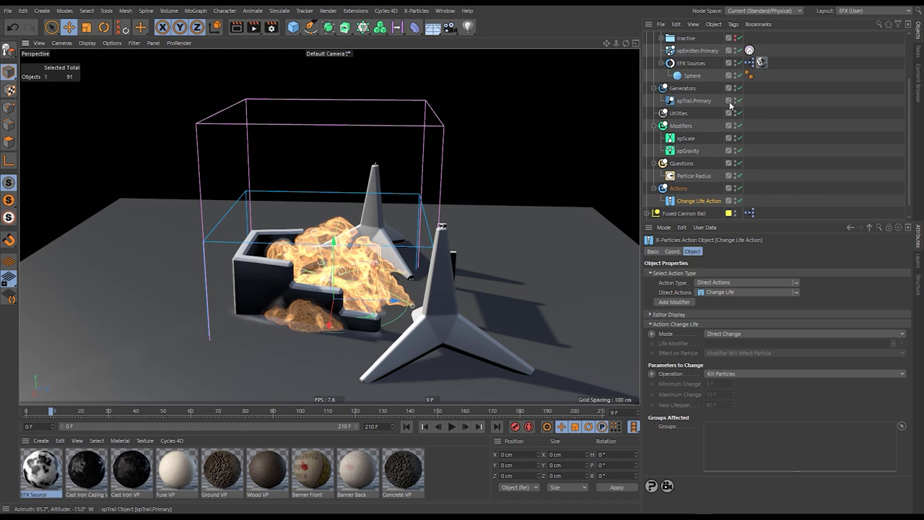
- Duplicate xpEmitter.Primary directly below the original and change the copy's Random Seed to 38235
scroll(704, 116, up, 4)
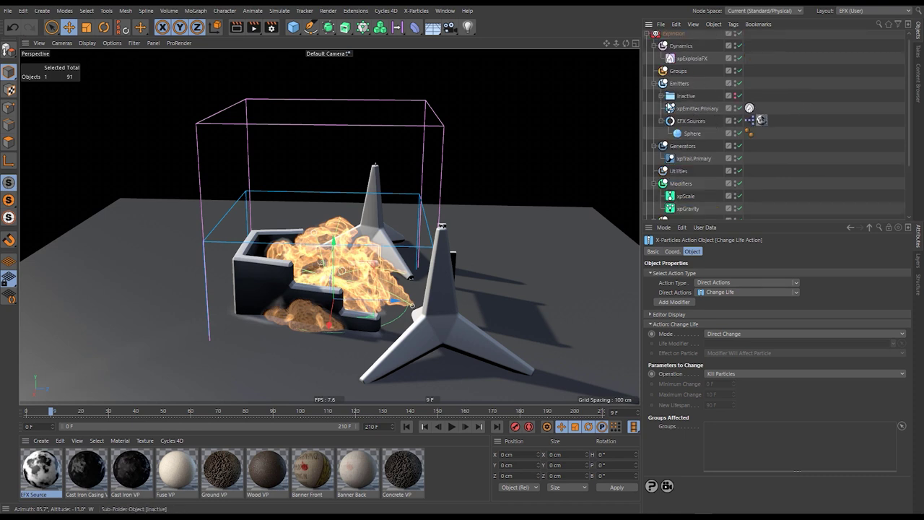
click(696, 109)
ctrl+drag(706, 112, 707, 124)
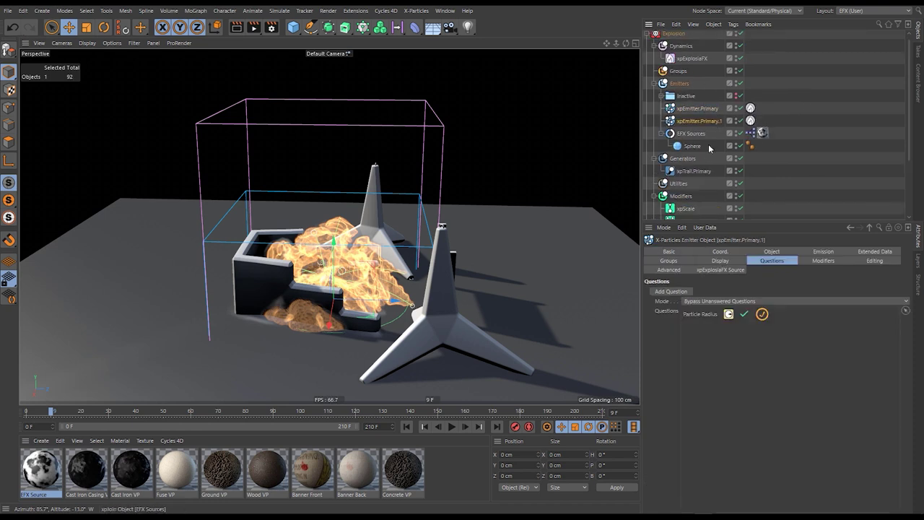
click(669, 270)
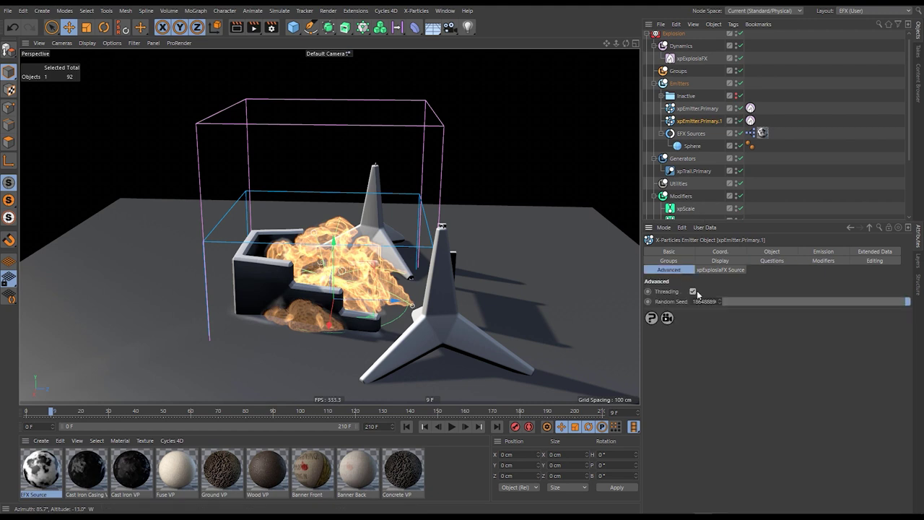
drag(888, 302, 788, 302)
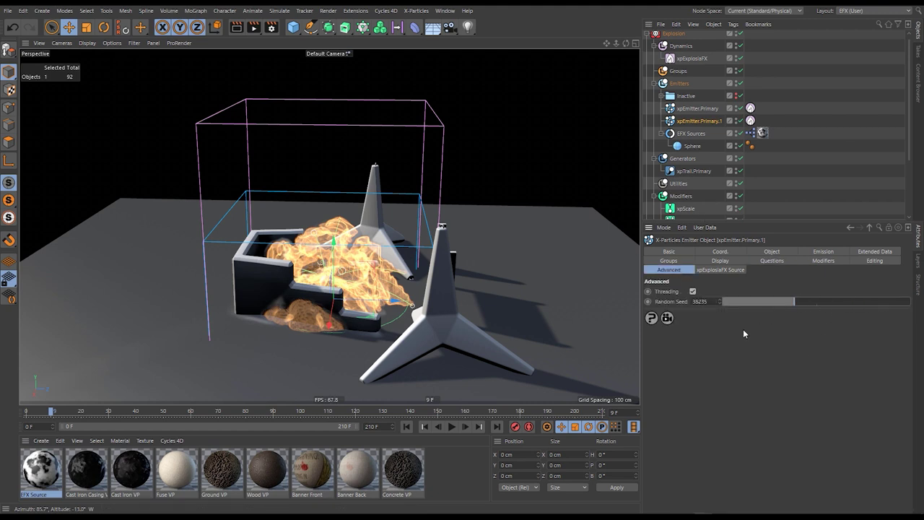
- Rename the duplicated emitter as xpEmitter.Secondary
double_click(708, 125)
drag(705, 120, 774, 132)
text(S)
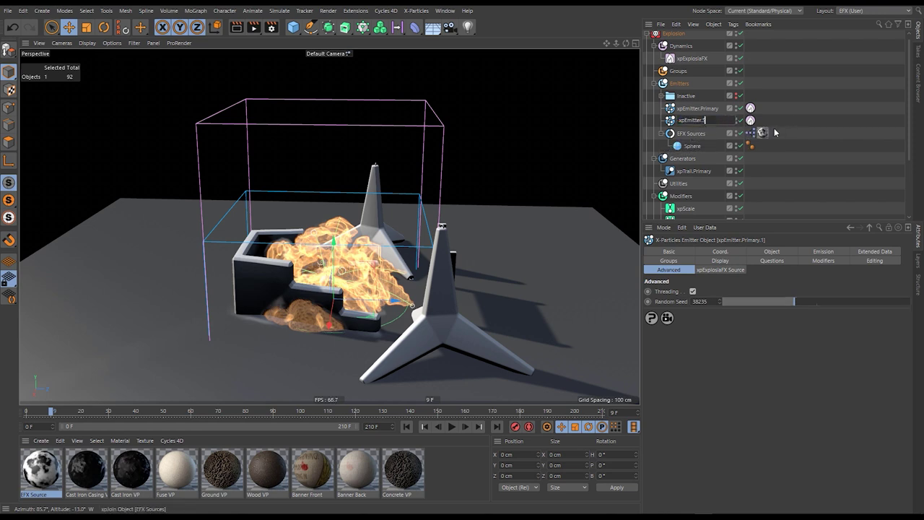
text(Secondary)
key(Return)
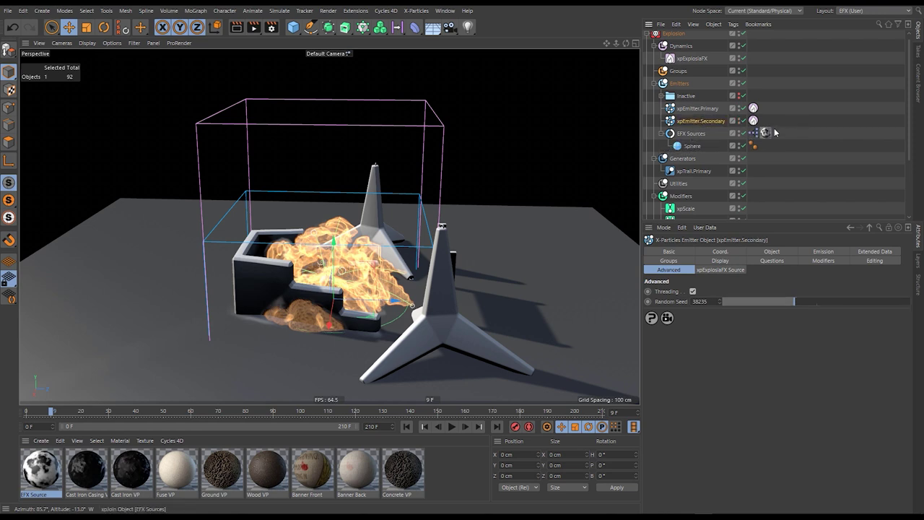
- Set the Icon Color of xpEmitter.Secondary to yellow and sample that yellow for its Particle Color
click(713, 262)
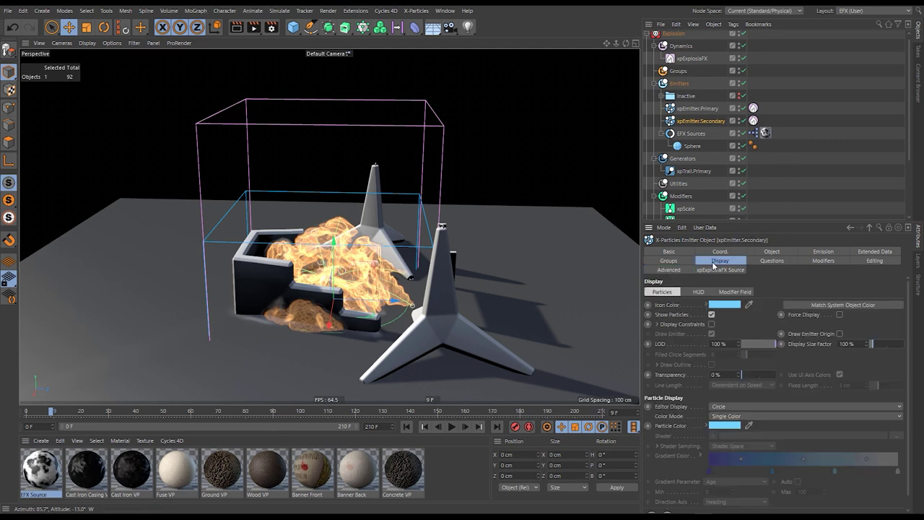
click(707, 305)
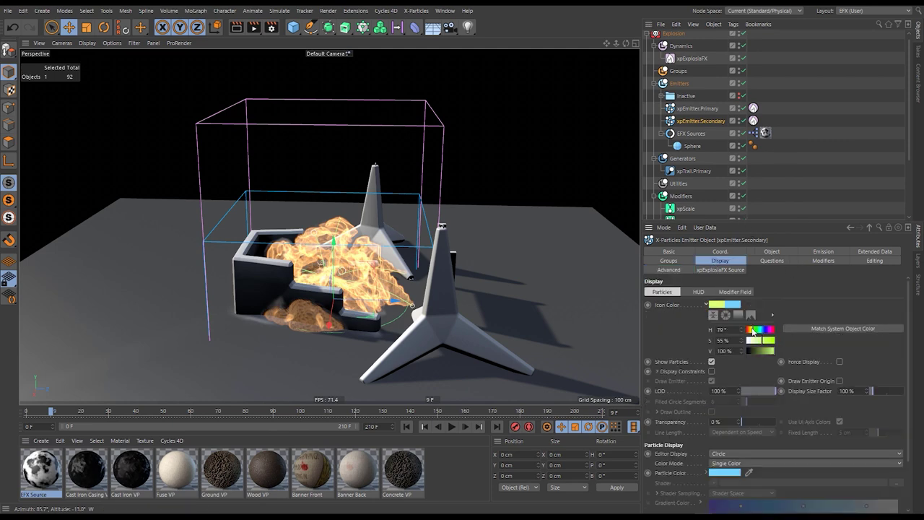
click(707, 305)
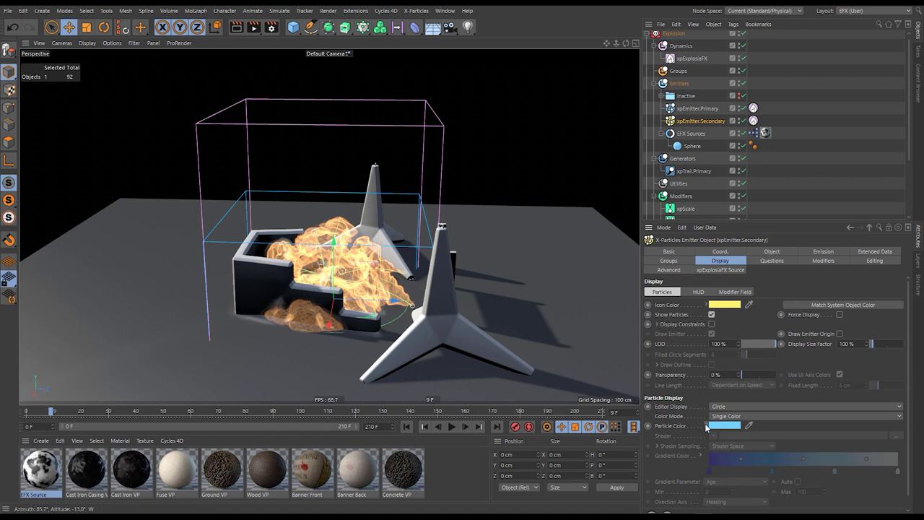
click(748, 425)
click(726, 303)
- Disable xpEmitter.Primary and run the explosion from the first frame to preview xpEmitter.Secondary alone
click(824, 251)
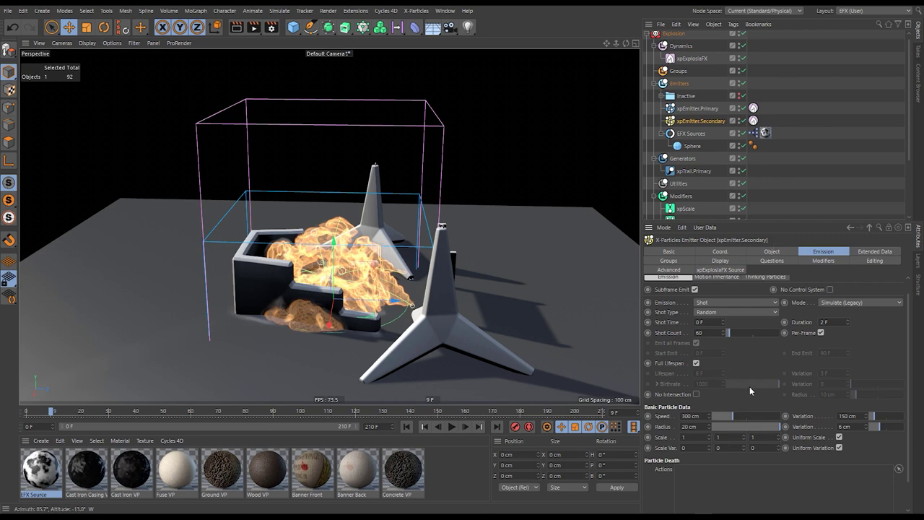
click(411, 428)
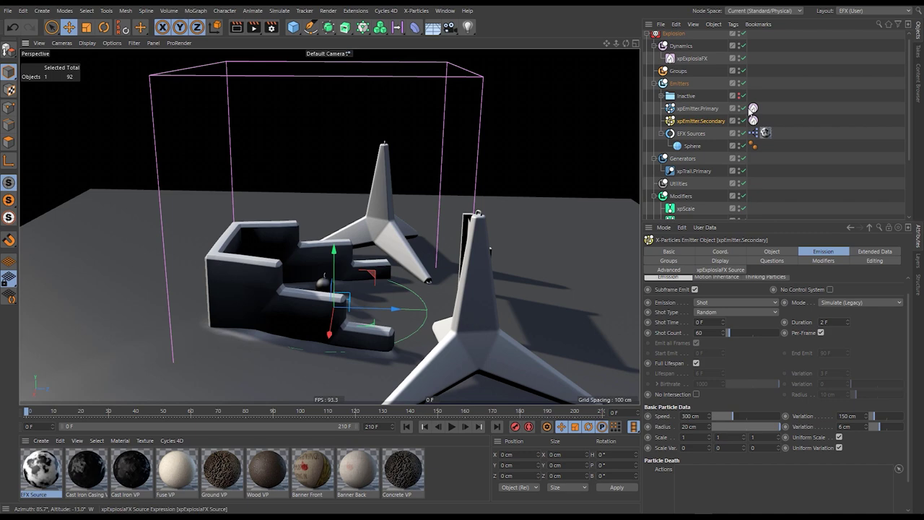
click(451, 428)
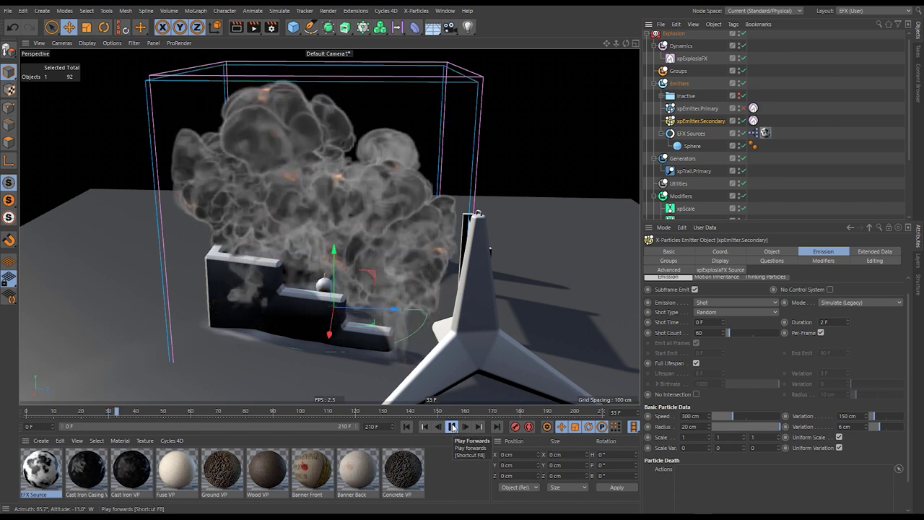
click(407, 427)
click(452, 427)
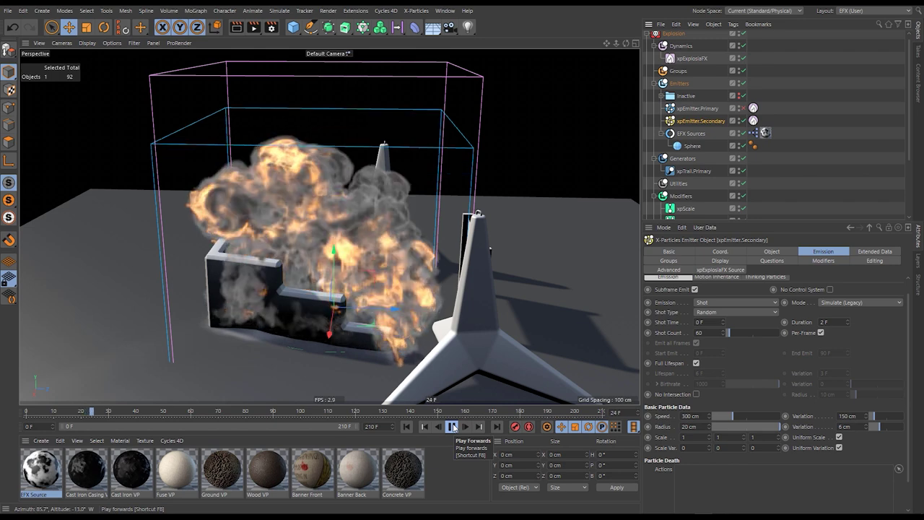
click(453, 427)
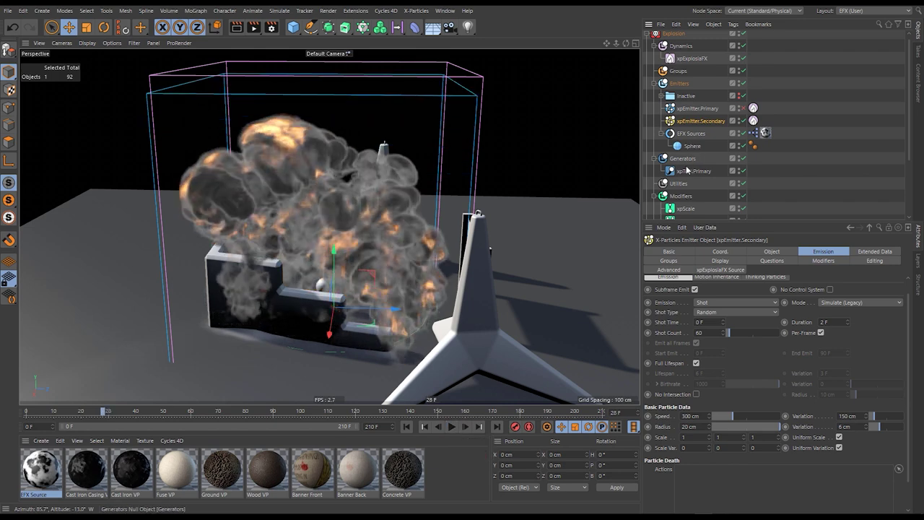
- Duplicate xpTrail.Primary within the Generators group
ctrl+drag(698, 174, 700, 182)
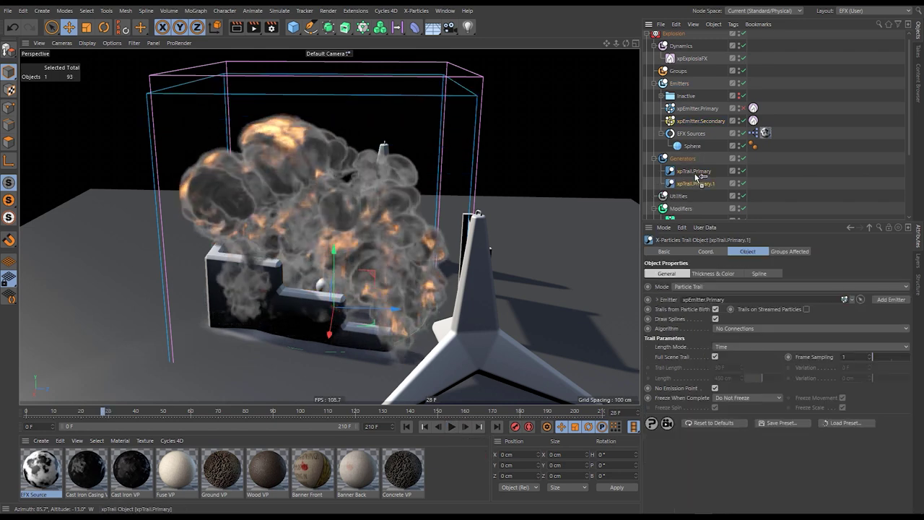
- Rename the duplicated trail object xpTrail.Secondary and assign xpEmitter.Secondary as its emitter
click(712, 123)
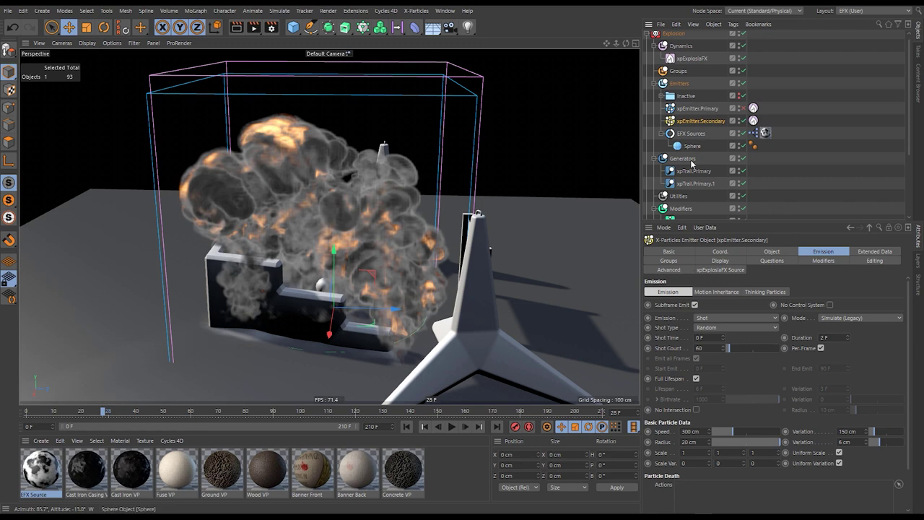
double_click(695, 183)
text(Secondary)
key(Return)
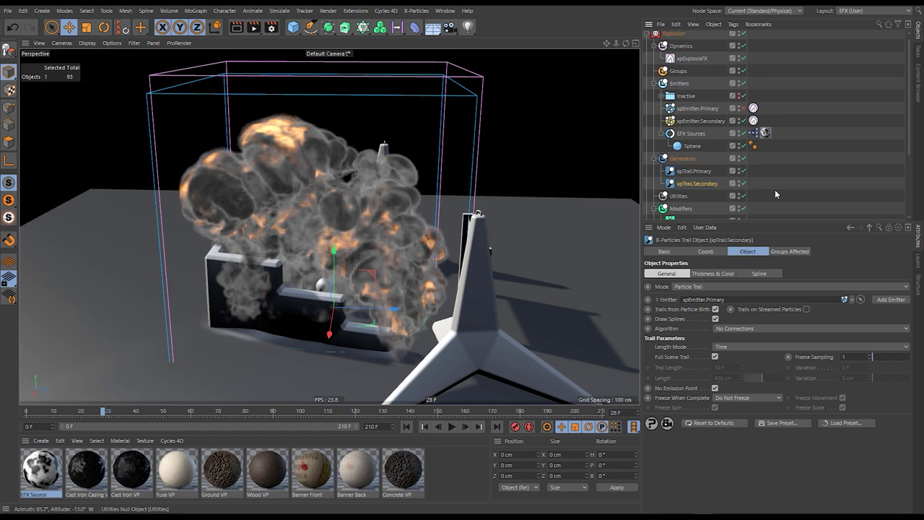
drag(702, 121, 730, 300)
- Sample the display colours of xpTrail.Secondary and xpTrail.Primary from the icons of their matching emitters
click(668, 253)
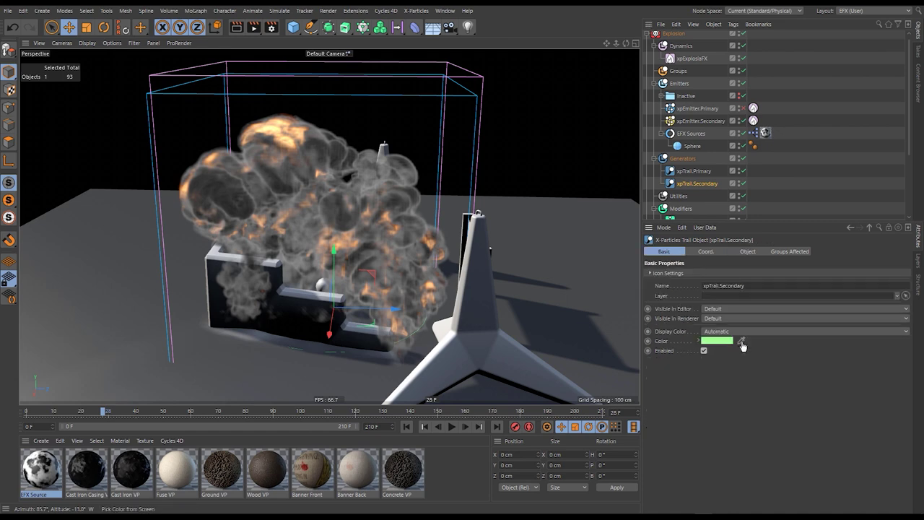
click(741, 342)
click(675, 123)
click(693, 172)
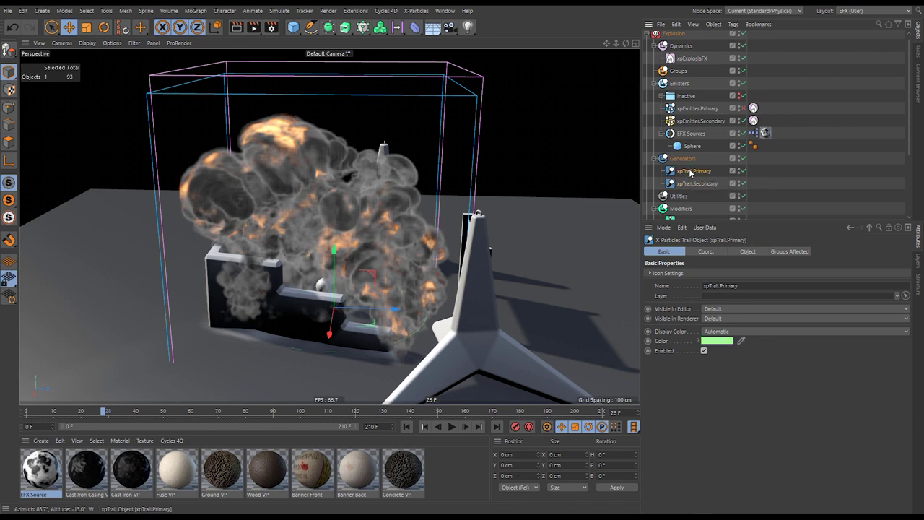
click(742, 343)
click(677, 105)
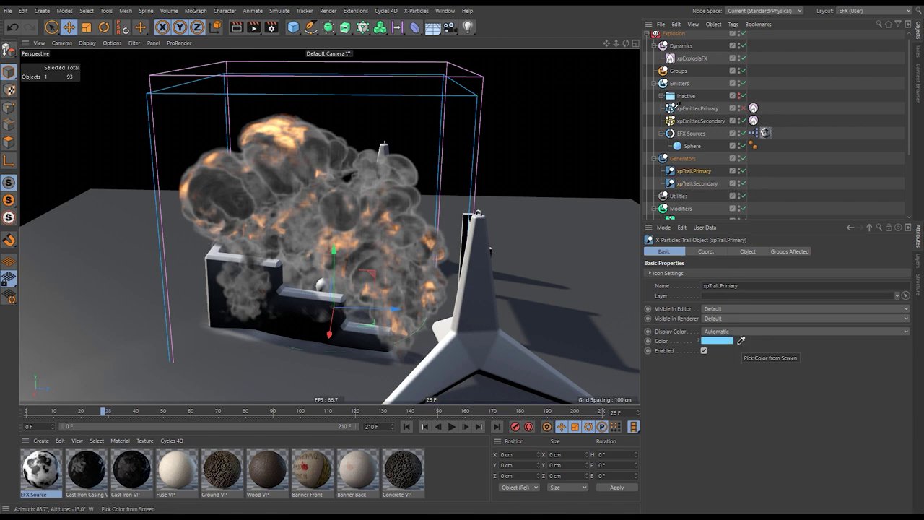
click(765, 169)
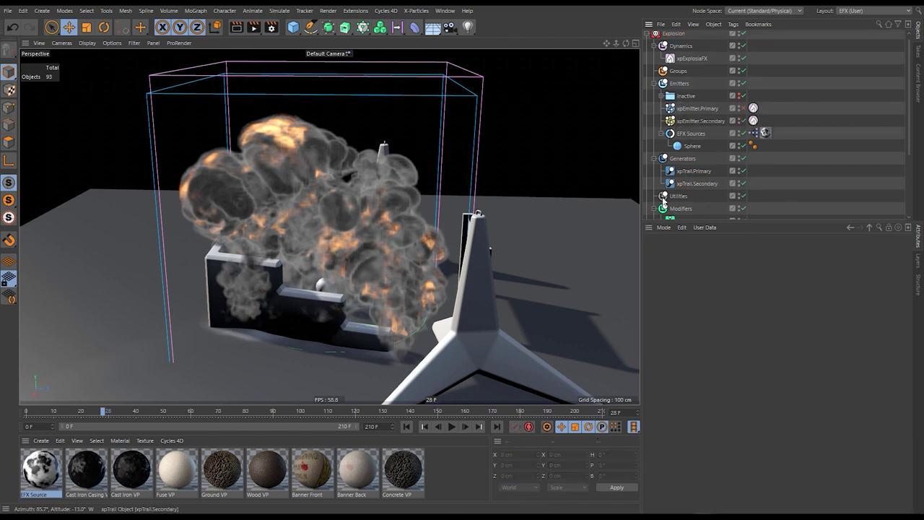
- Preview the particle emission from frame 0 with xpExplosiaFX disabled to examine the secondary particles
click(406, 426)
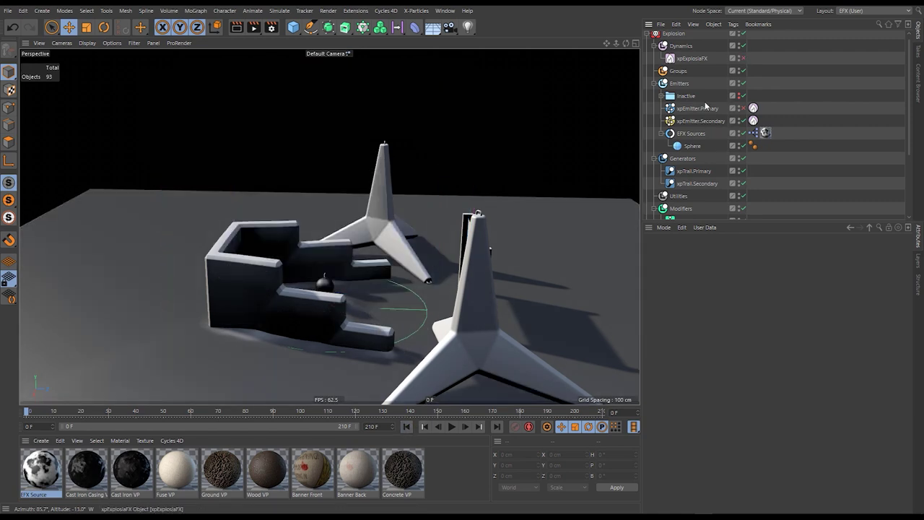
click(450, 426)
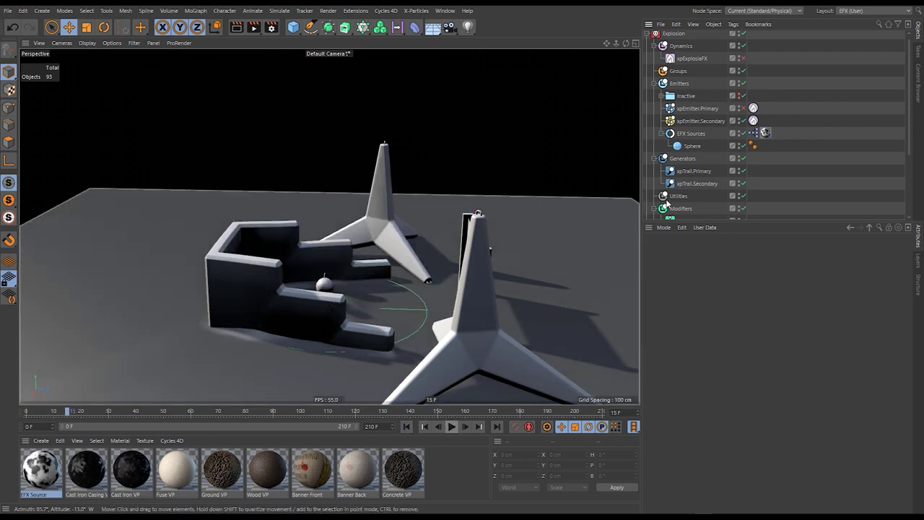
click(407, 426)
click(451, 427)
click(451, 427)
alt+drag(335, 278, 517, 208)
click(406, 425)
click(451, 426)
click(451, 426)
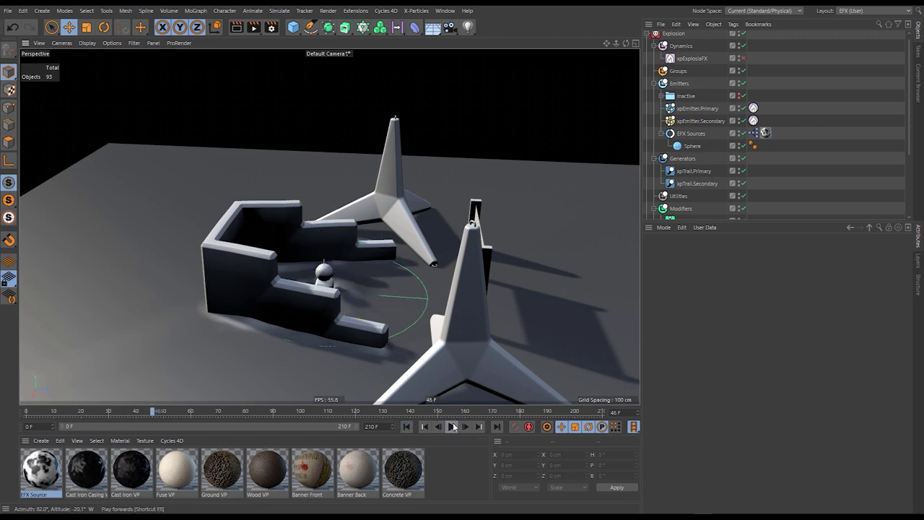
- Set the speed of xpEmitter.Secondary to 600 cm with a variation of 300 cm
click(699, 121)
drag(704, 443, 680, 442)
text(600)
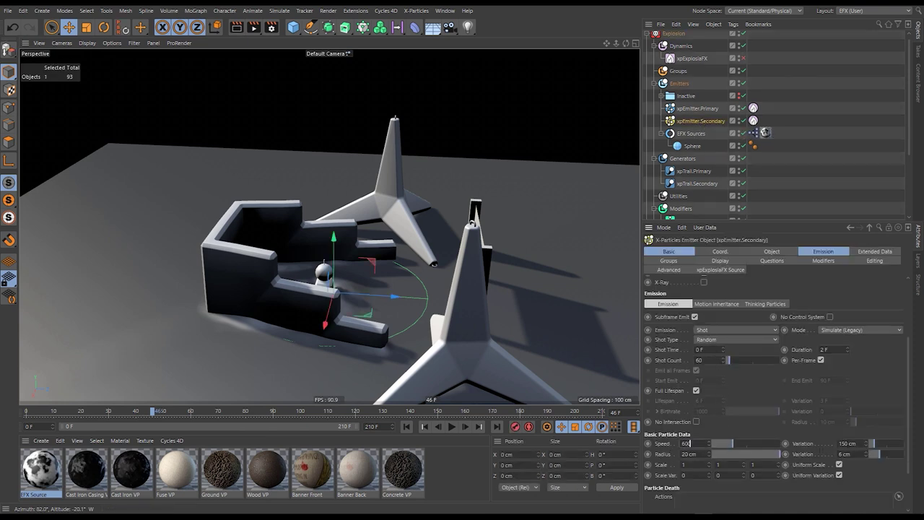
key(Return)
drag(855, 444, 828, 458)
text(300)
key(Return)
- Set the particle radius of xpEmitter.Secondary to 10 cm with a variation of 3 cm
double_click(690, 454)
text(10)
key(Return)
double_click(846, 456)
text(3)
key(Return)
double_click(711, 360)
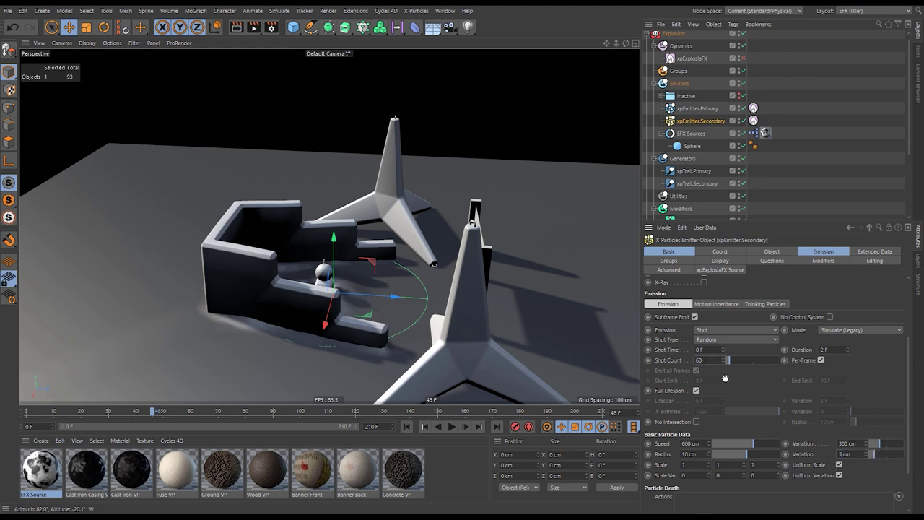
- Replay the simulation from the first frame to check the faster, smaller secondary particles
alt+middle_drag(320, 268, 308, 289)
scroll(308, 290, down, 1)
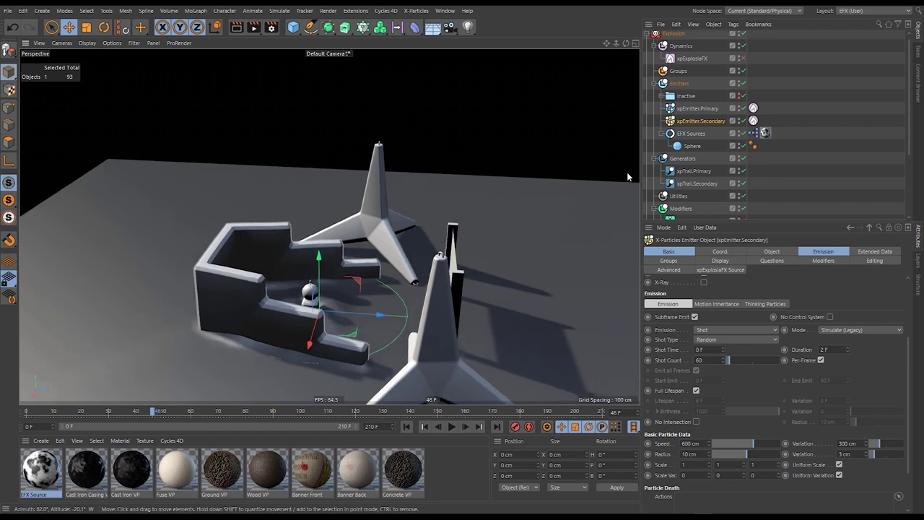
alt+middle_drag(284, 251, 297, 235)
click(407, 427)
click(451, 426)
click(452, 427)
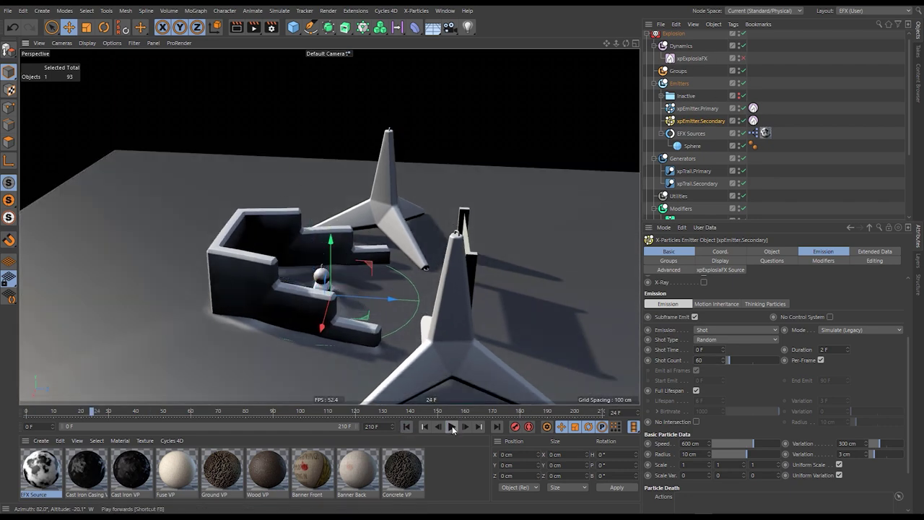
- Duplicate the xpScale modifier and rename the original xpScale.Primary
scroll(690, 164, down, 3)
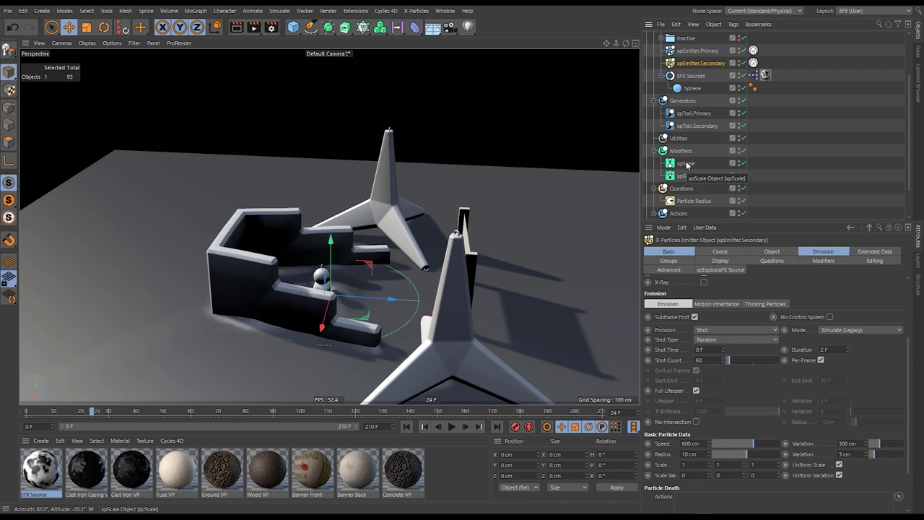
ctrl+drag(687, 165, 688, 174)
double_click(689, 163)
click(703, 163)
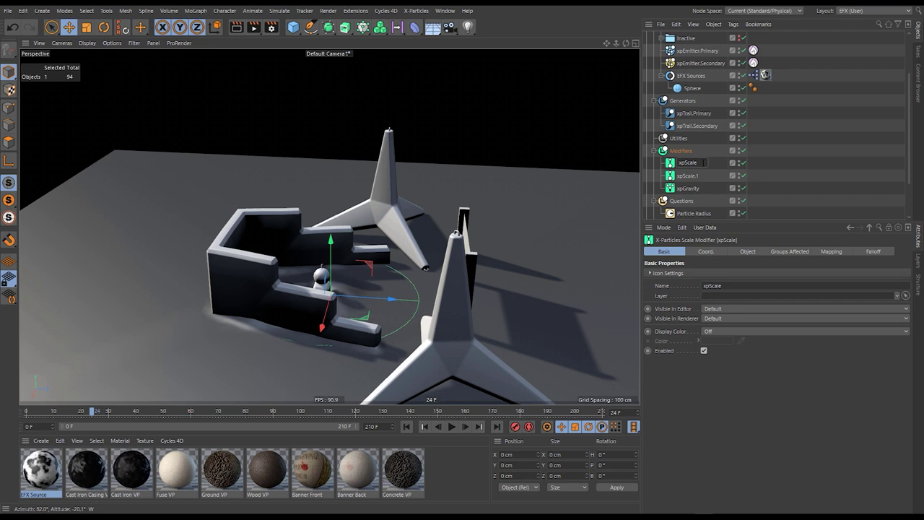
text(.Primary)
key(Return)
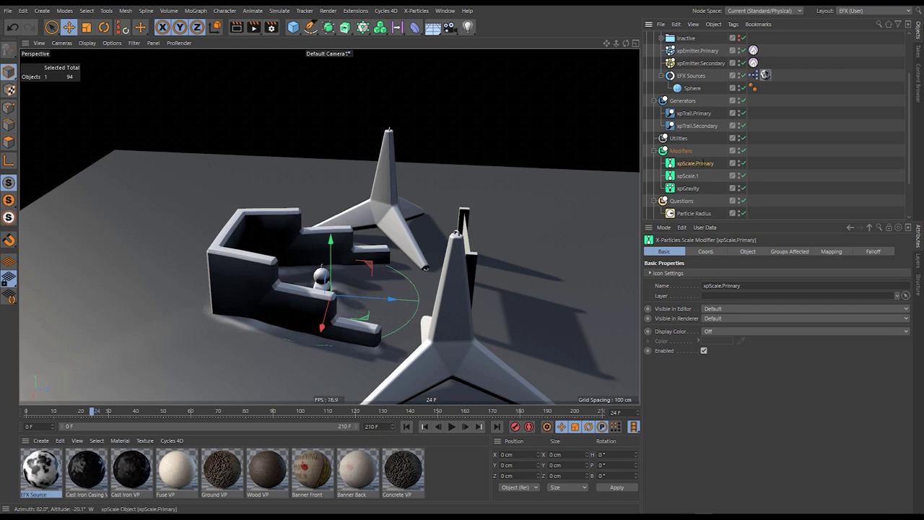
- Rename the copied scale modifier xpScale.Secondary
double_click(688, 174)
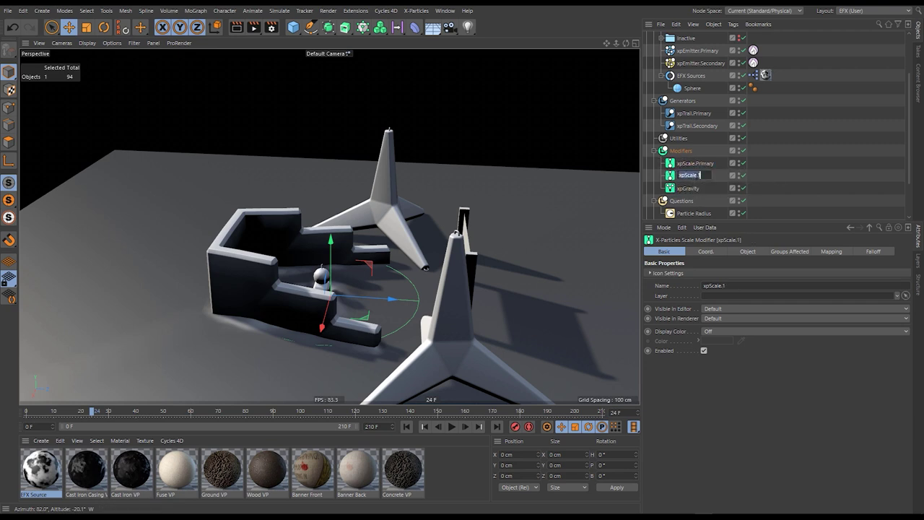
text(S)
text(cale.Se)
text(condary)
key(Return)
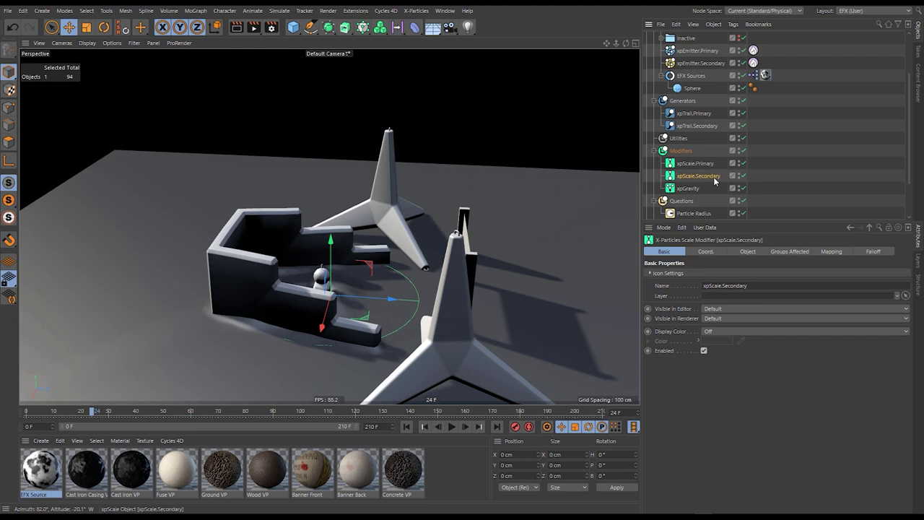
- Create and add a particle group for both xpEmitter.Primary and xpEmitter.Secondary
click(703, 63)
ctrl+click(699, 52)
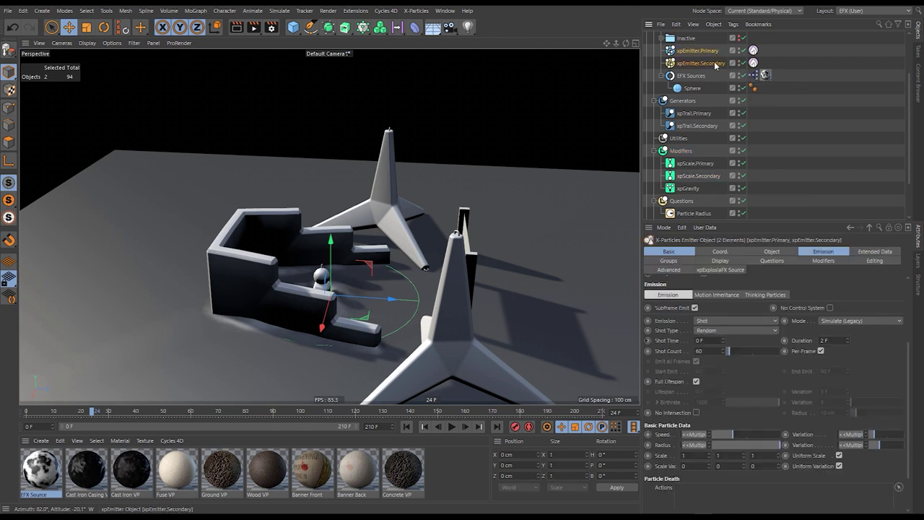
click(669, 261)
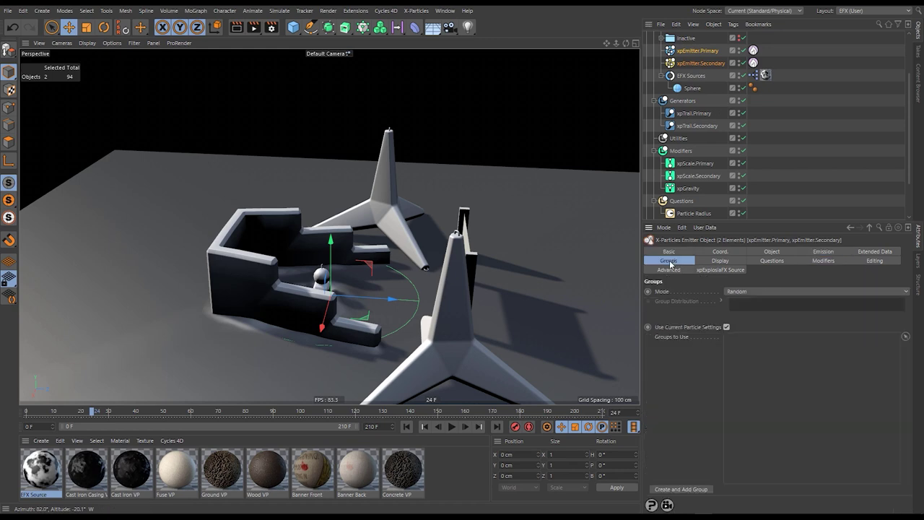
click(675, 489)
- Rename the primary emitter's particle group Primary.Group and the secondary emitter's group Secondary.Group
scroll(703, 87, up, 3)
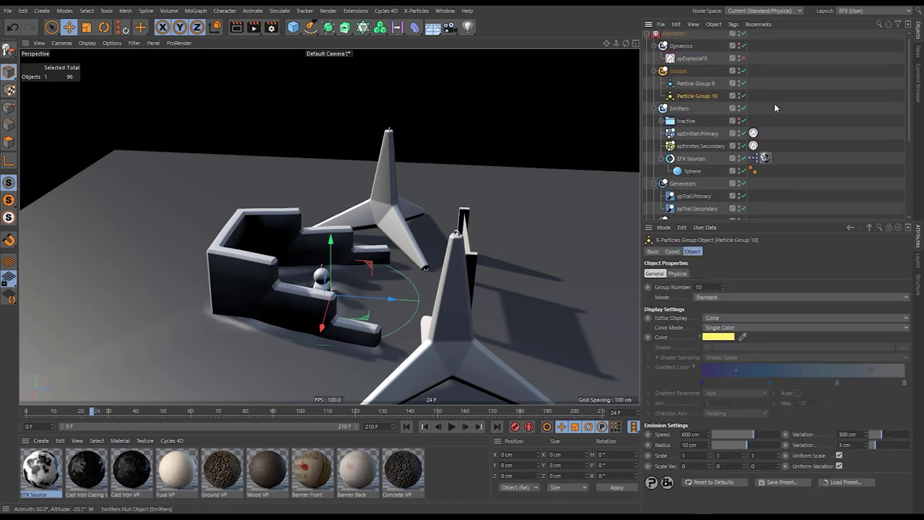
double_click(702, 84)
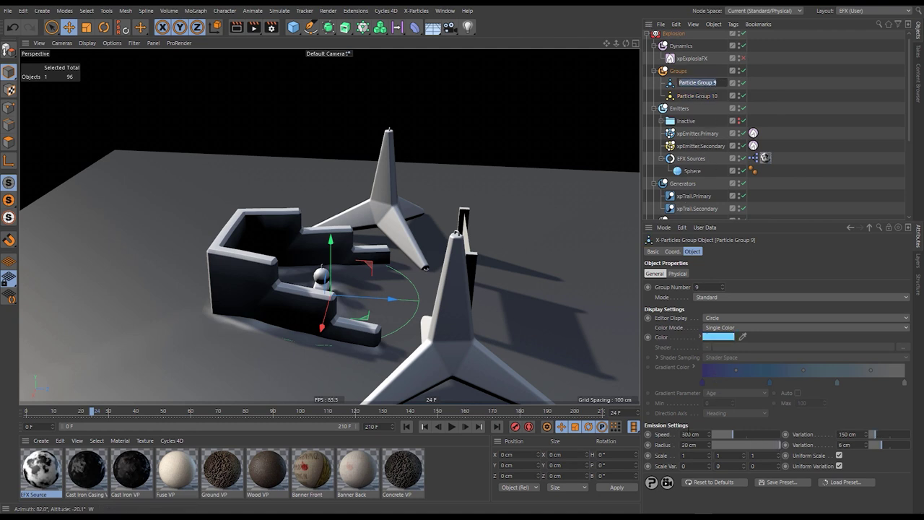
text(F)
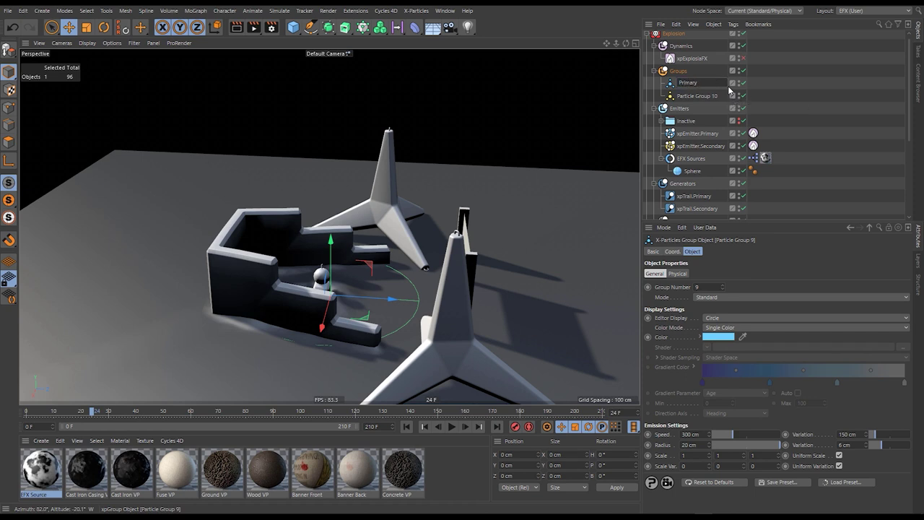
text(rimary.Group)
key(Return)
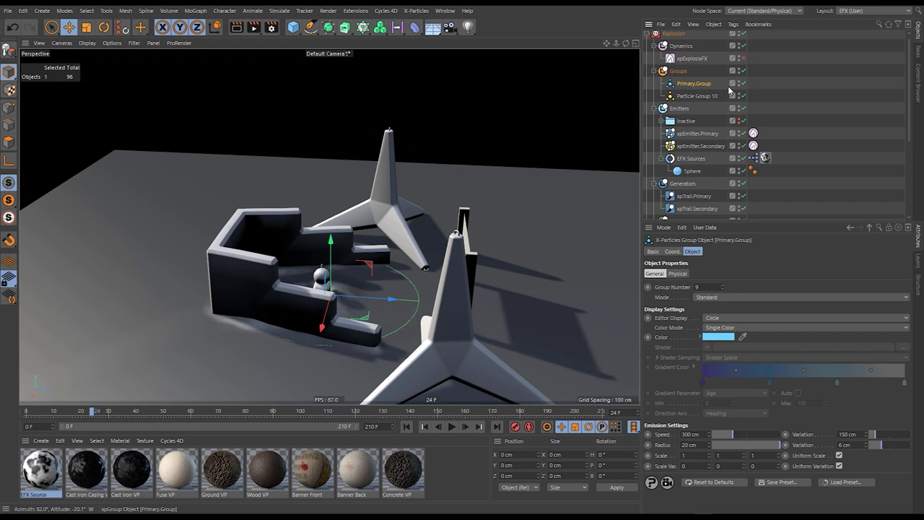
double_click(706, 96)
text(Secondary)
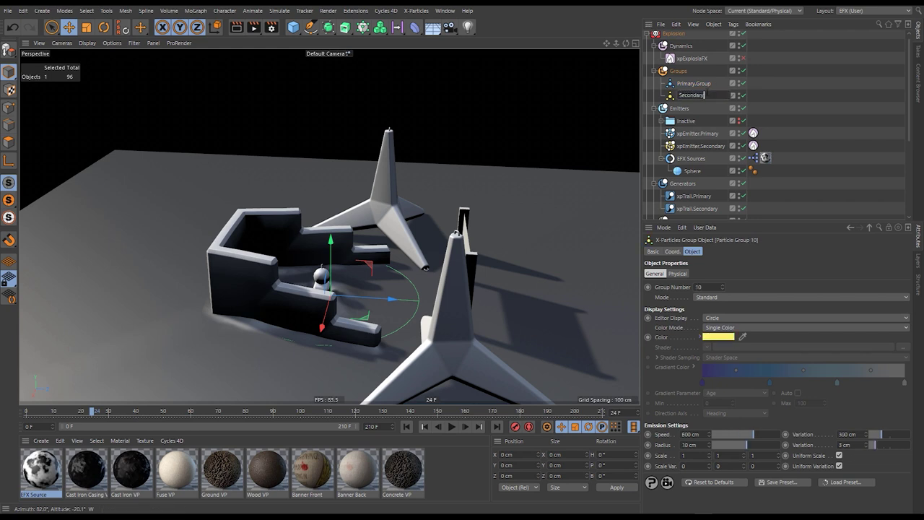
text(.Group)
key(Return)
- Add Secondary.Group and Primary.Group to the groups affected by the xpGravity modifier
scroll(718, 111, down, 3)
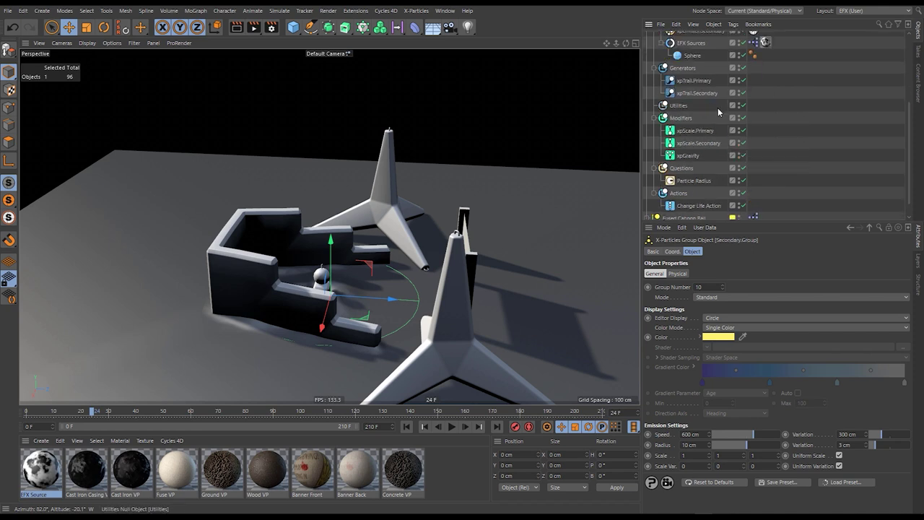
click(689, 132)
shift+click(691, 157)
click(687, 155)
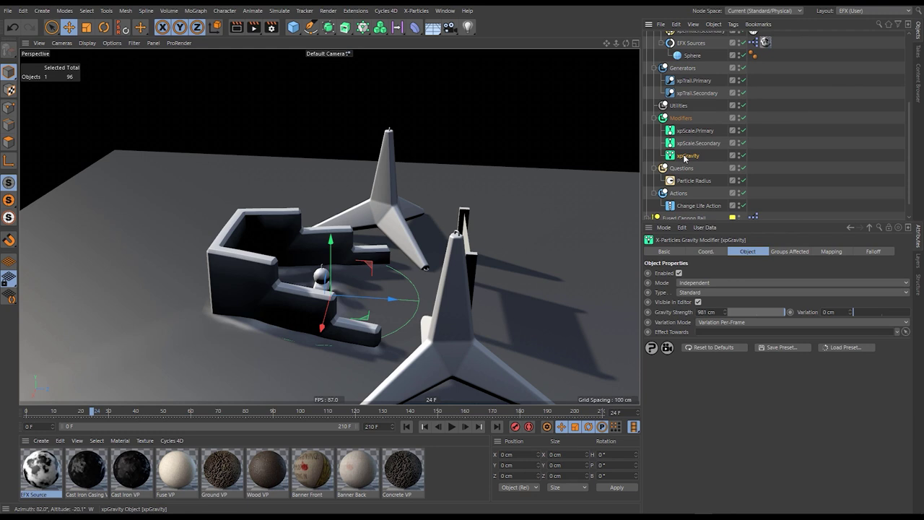
click(789, 251)
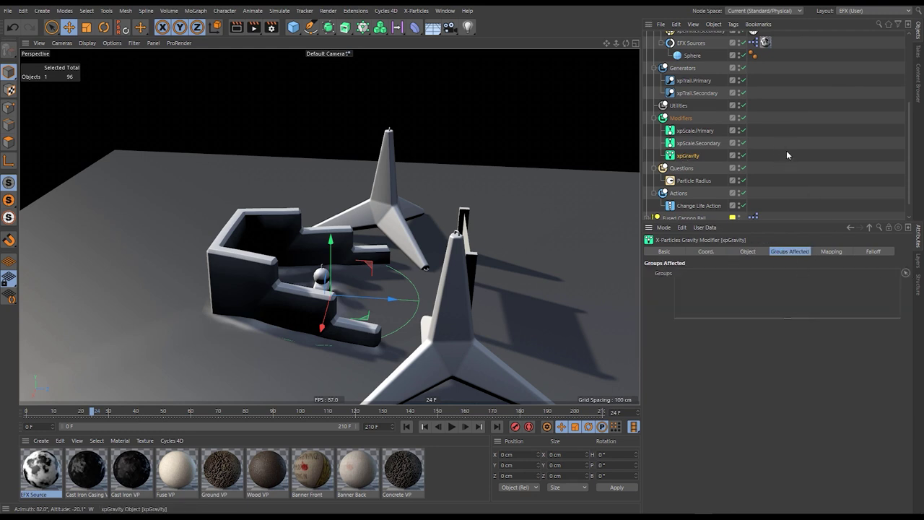
scroll(785, 144, up, 3)
drag(698, 39, 722, 276)
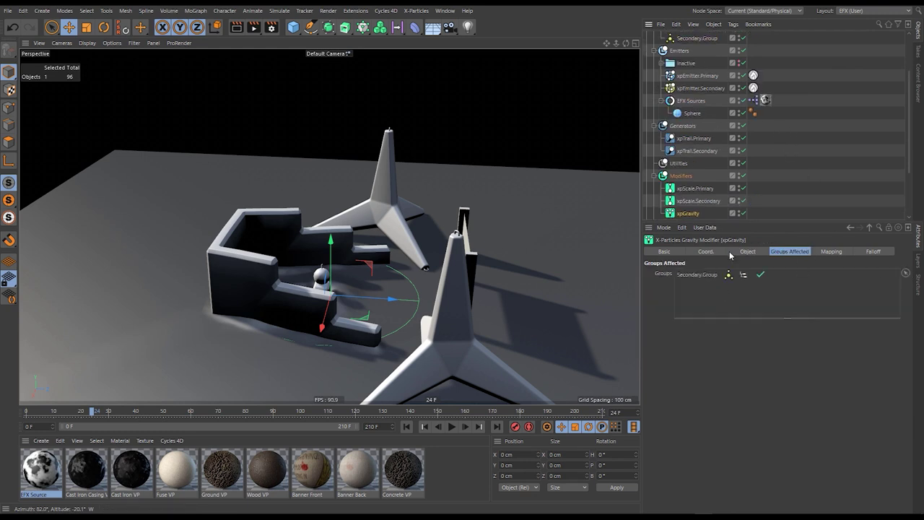
scroll(711, 115, up, 2)
drag(693, 83, 729, 292)
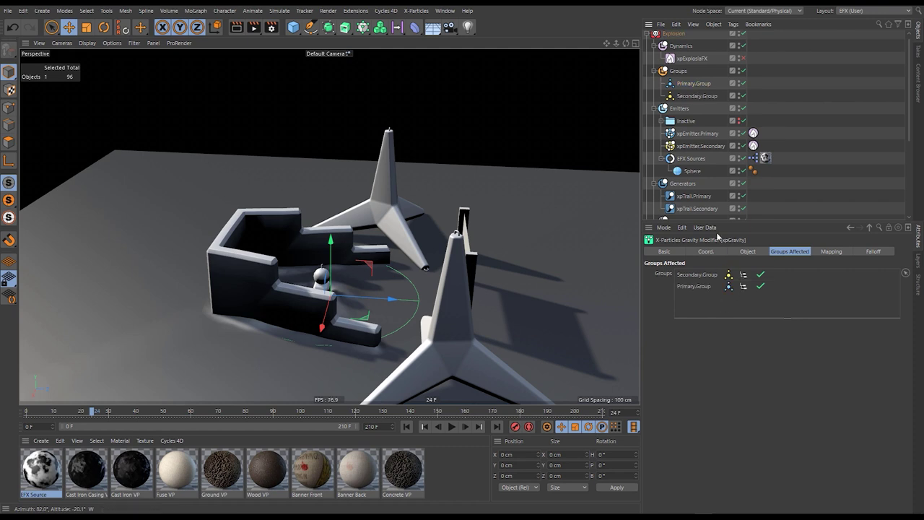
- Restrict the xpScale.Primary modifier to Primary.Group in its affected groups
scroll(699, 138, down, 3)
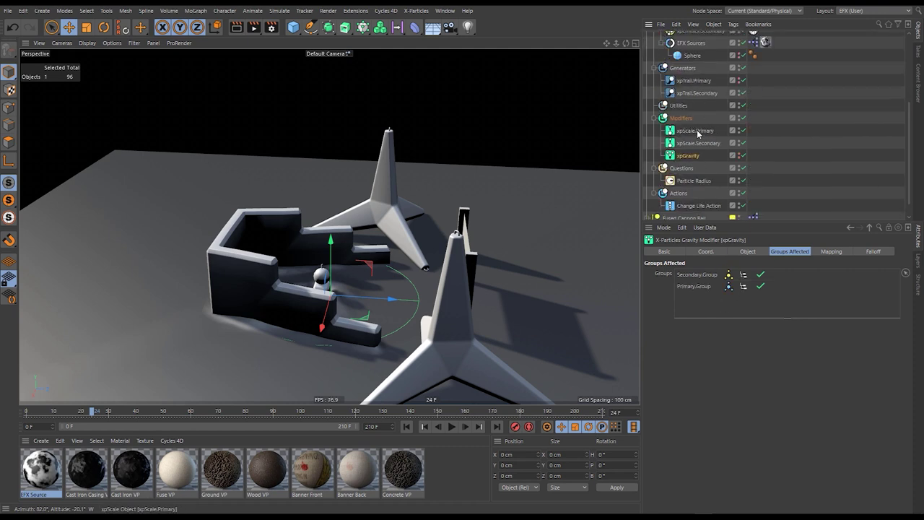
click(696, 131)
scroll(706, 119, up, 2)
scroll(701, 81, up, 2)
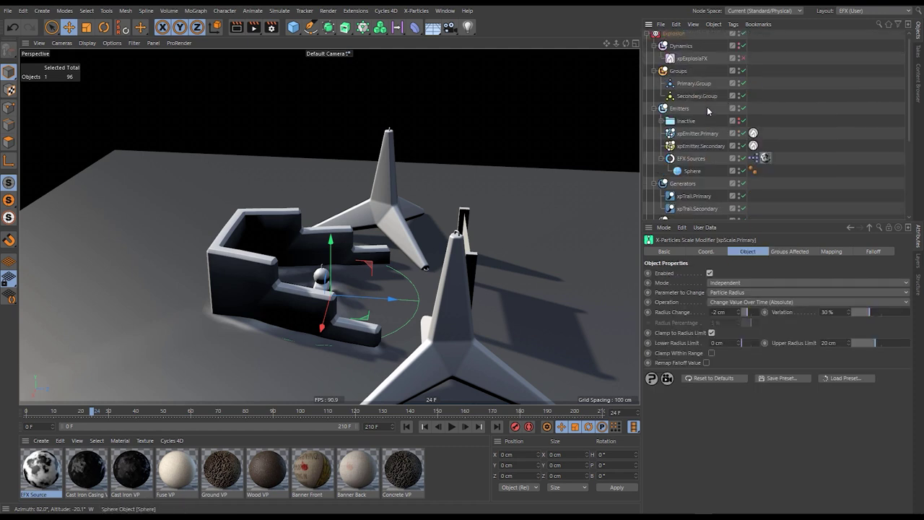
click(835, 251)
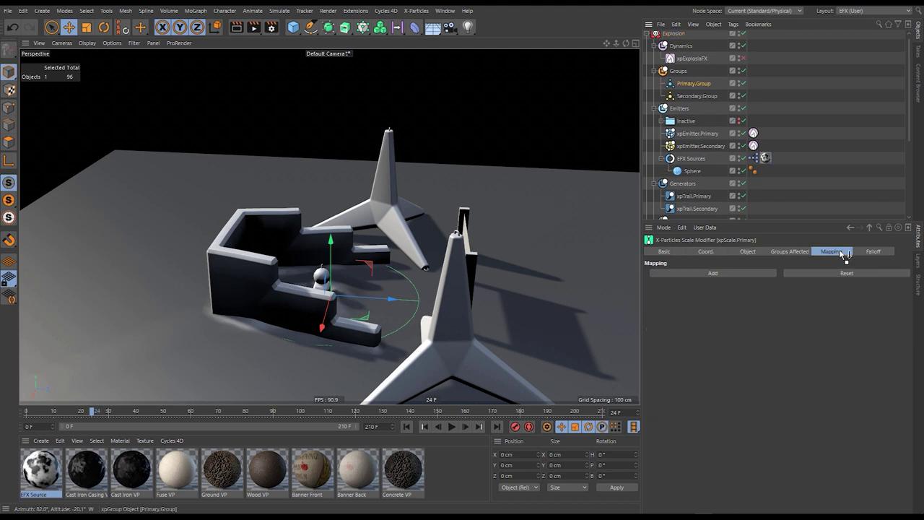
click(741, 252)
click(794, 251)
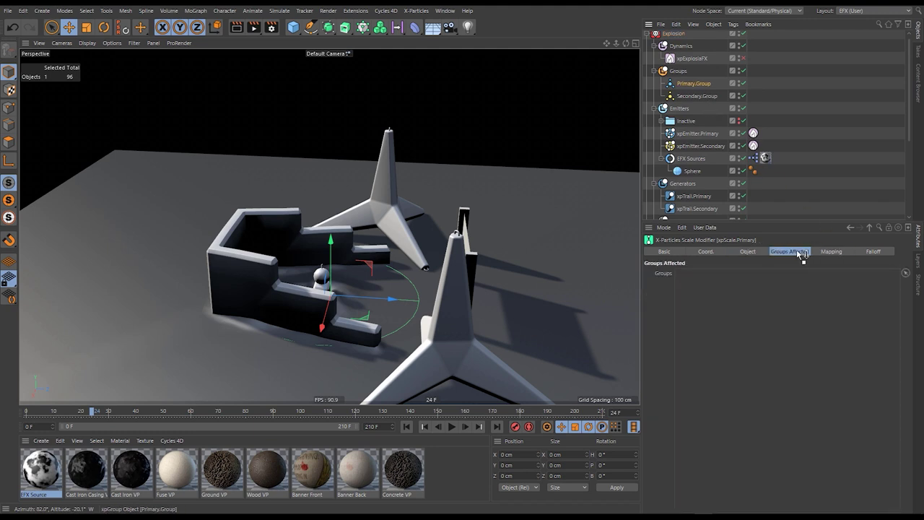
- Restrict the xpScale.Secondary modifier to Secondary.Group in its affected groups
scroll(697, 173, down, 2)
click(693, 198)
scroll(699, 181, up, 2)
drag(702, 99, 744, 272)
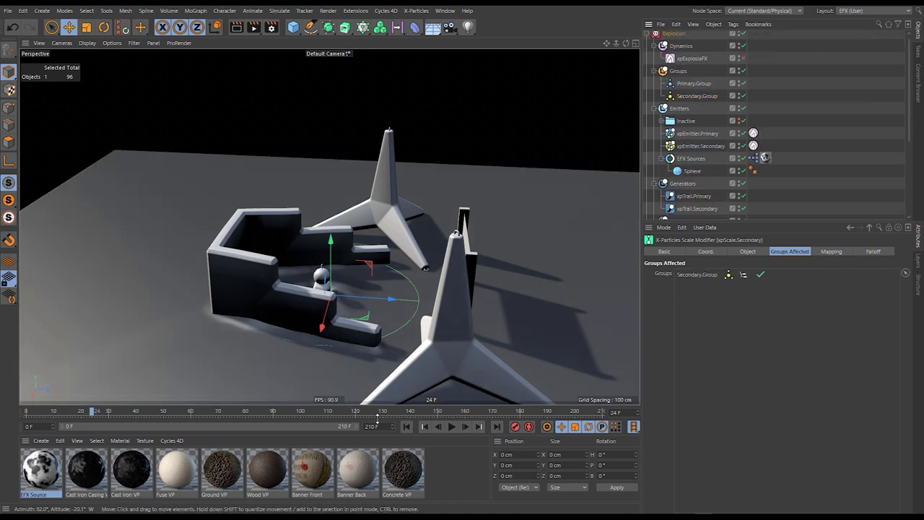
- Return to the first frame and set the xpScale.Secondary modifier's radius change to -1 cm
click(407, 427)
scroll(704, 180, down, 3)
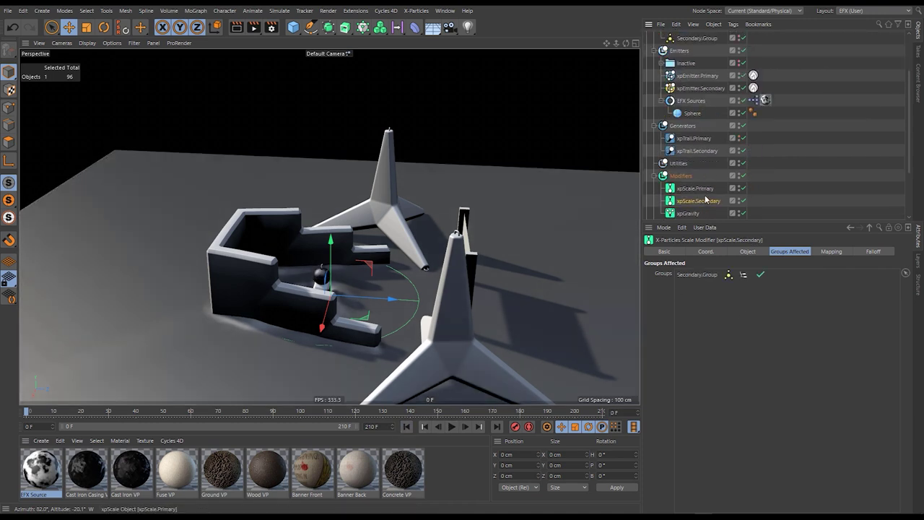
click(747, 251)
click(717, 312)
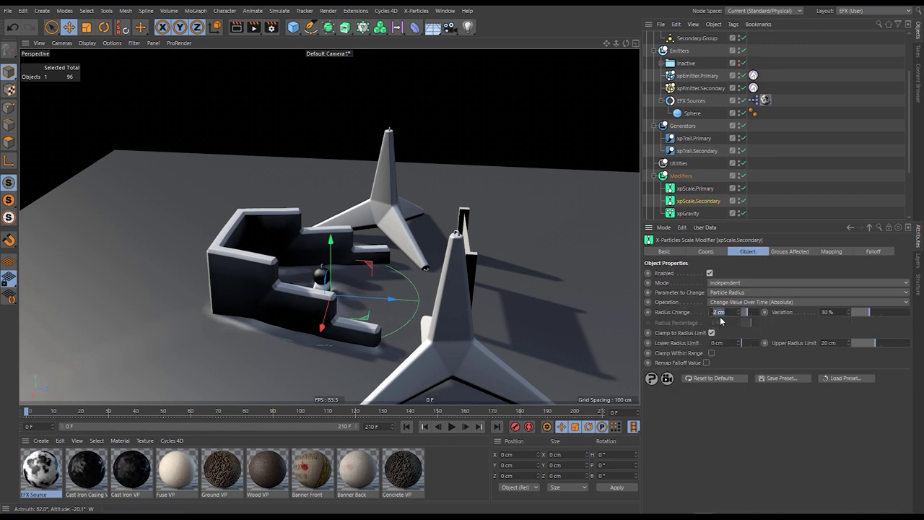
text(-1)
key(Return)
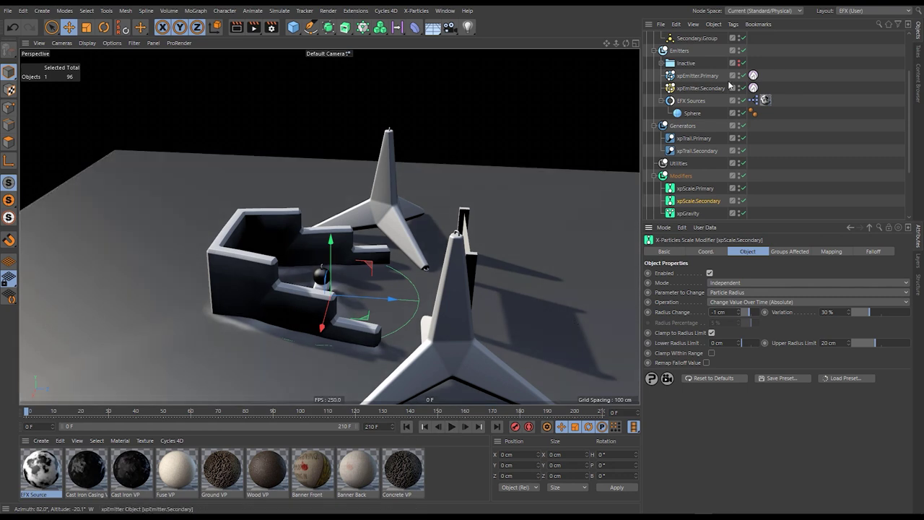
- Open the secondary emitter's emission settings and replay the particles from the start to compare the primary and secondary bursts
click(704, 88)
click(823, 251)
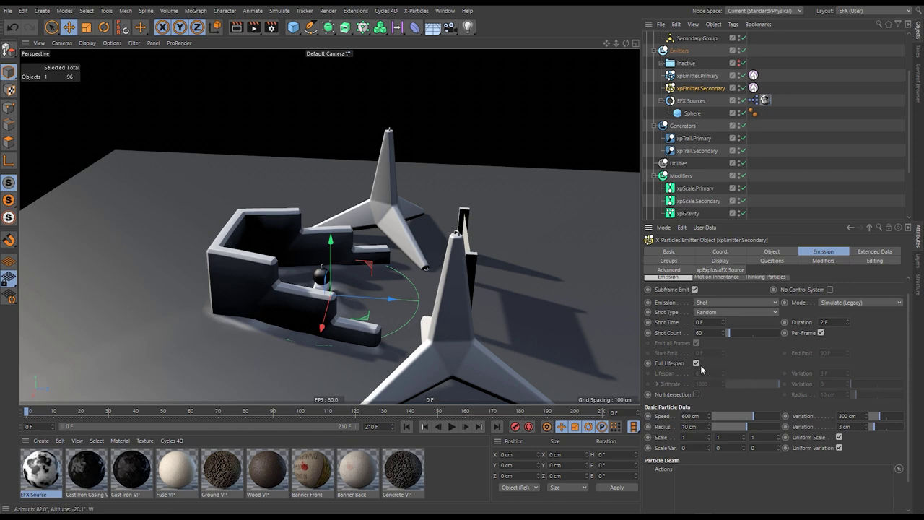
click(450, 427)
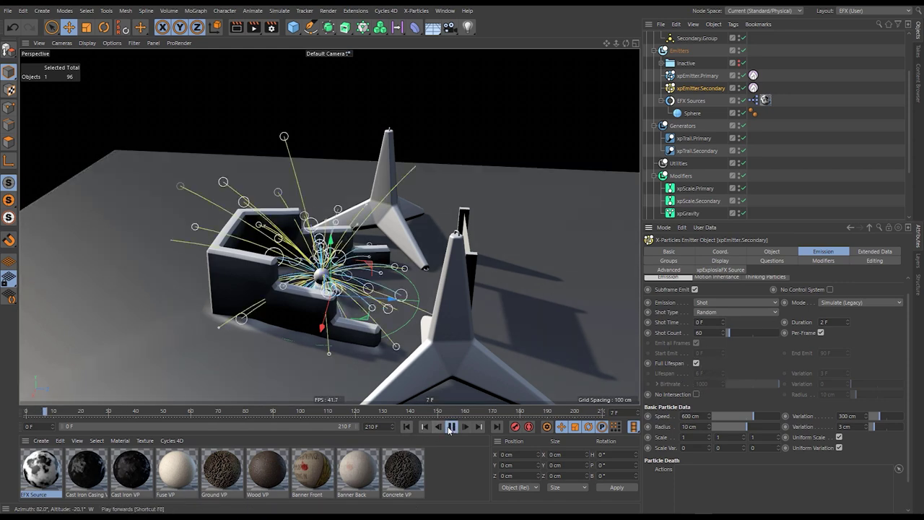
click(451, 426)
click(407, 426)
click(451, 427)
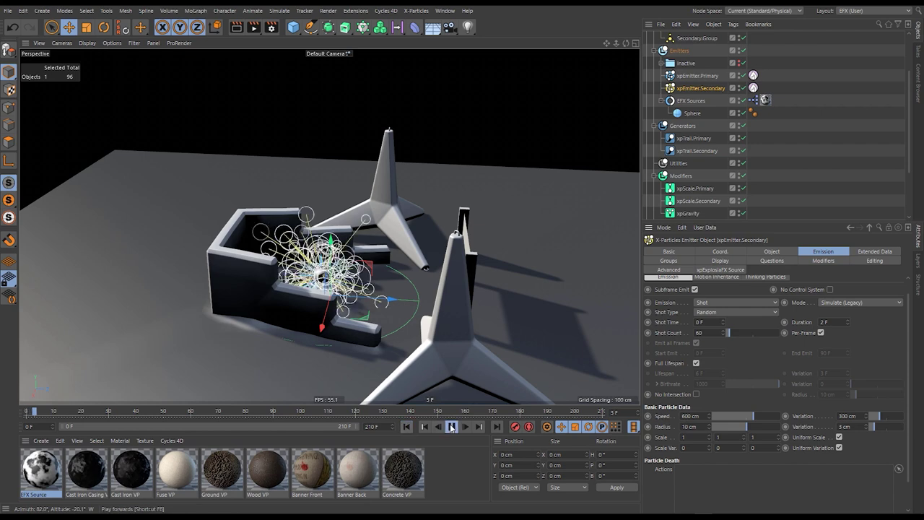
click(451, 426)
click(407, 427)
click(451, 426)
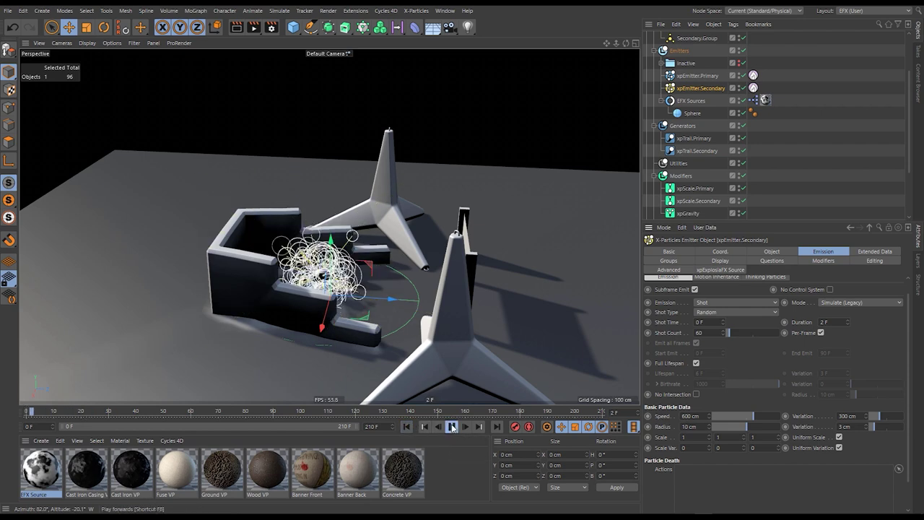
click(452, 426)
alt+drag(340, 285, 396, 273)
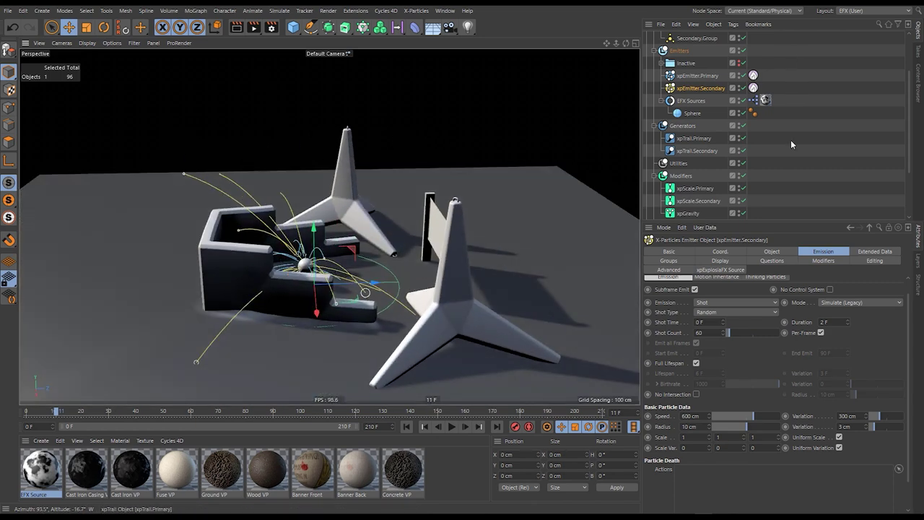
- Set xpEmitter.Secondary's shot time to 2 F and replay the particles from the start
click(697, 77)
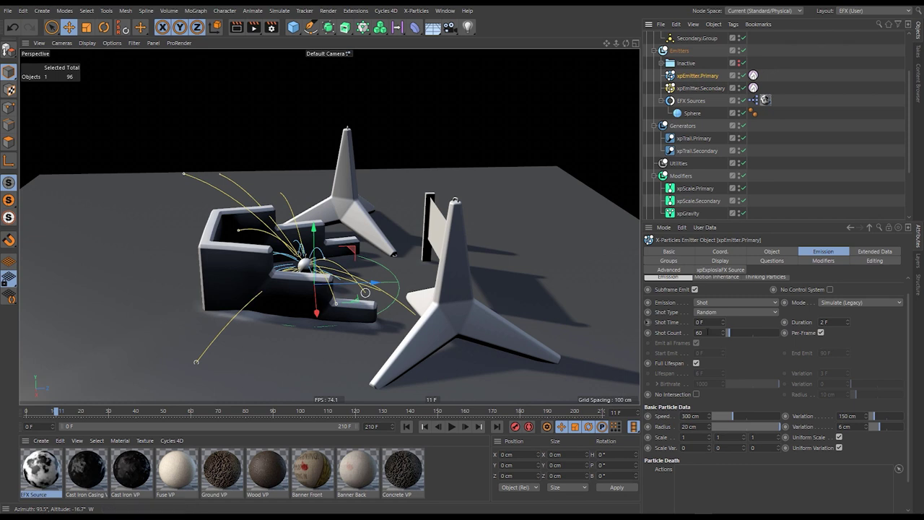
click(701, 88)
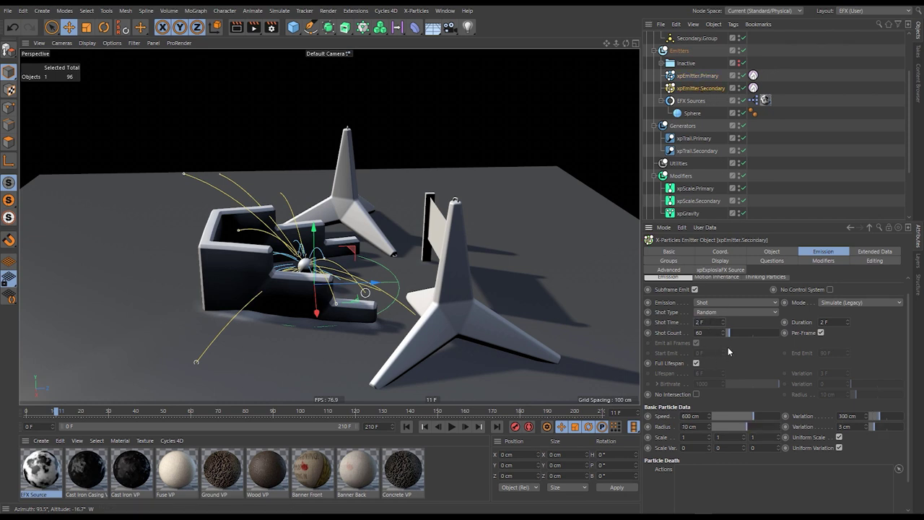
click(406, 426)
click(450, 427)
click(450, 427)
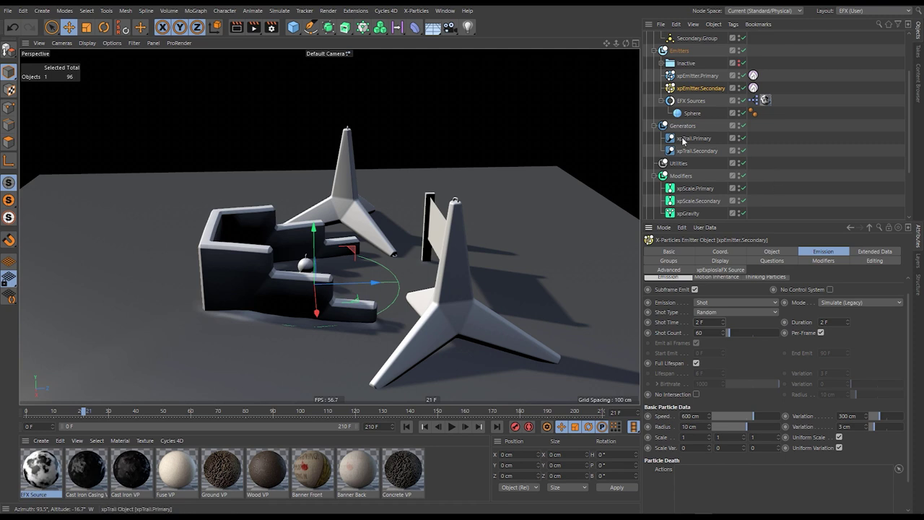
- Enable the xpExplosiaFX object, return to the first frame and show its solver settings
scroll(715, 108, up, 3)
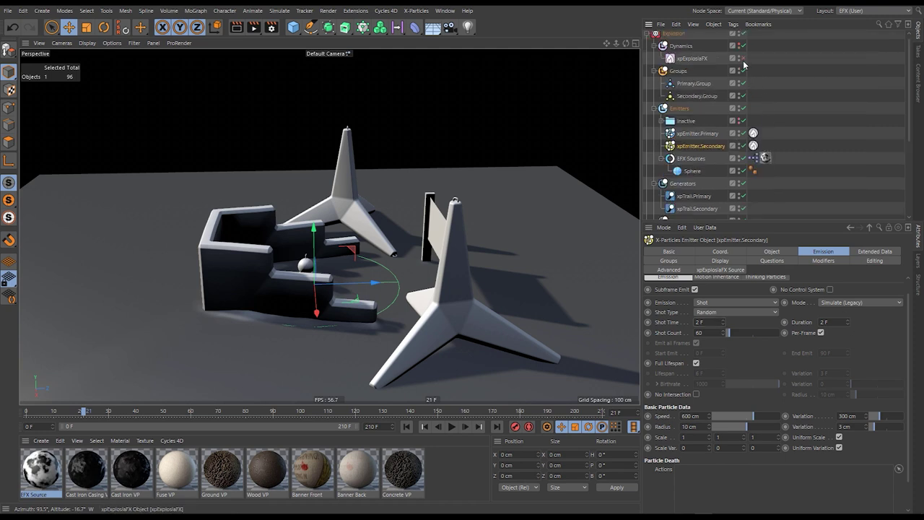
key(shift+f)
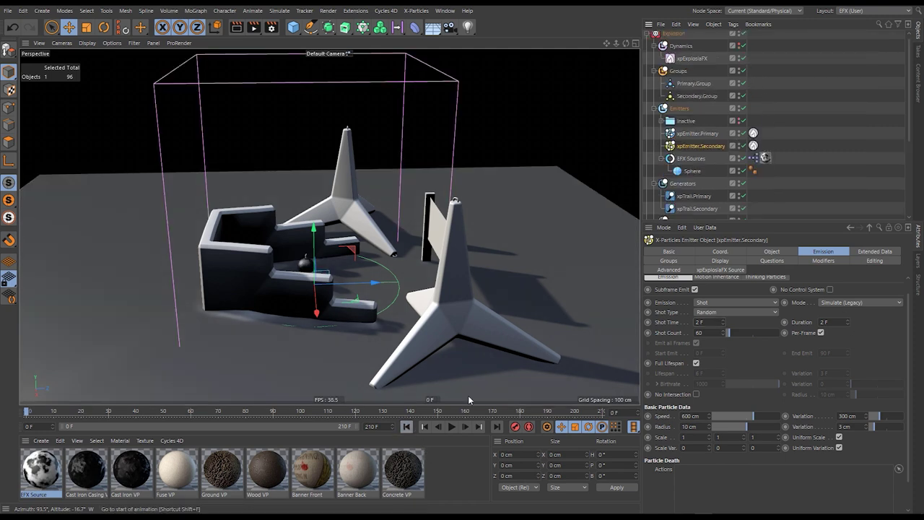
click(694, 59)
click(713, 251)
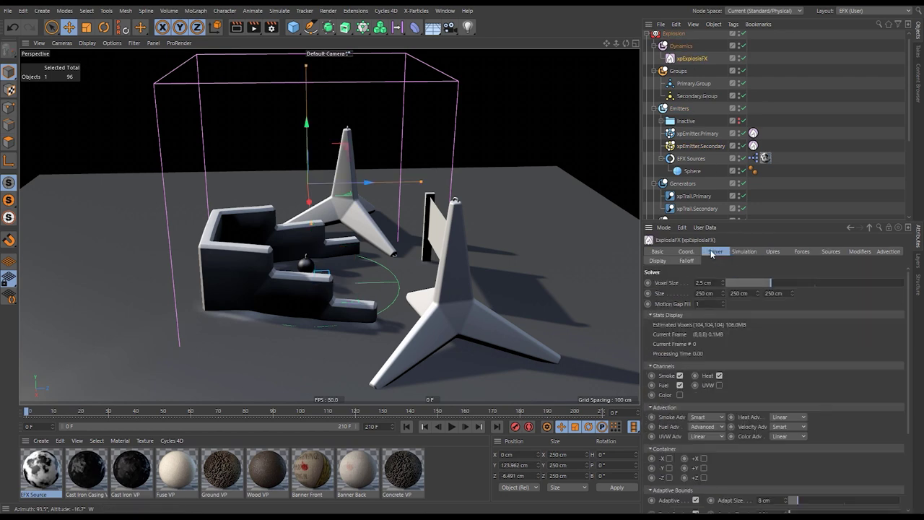
- Set the xpExplosiaFX container size to 500 × 300 × 500 cm and raise it to about 146 cm in Y
double_click(703, 293)
text(500)
double_click(774, 293)
text(500)
key(Return)
double_click(740, 293)
text(300)
key(Return)
mouse_move(306, 141)
mouse_down()
mouse_move(299, 90)
mouse_move(298, 125)
mouse_up()
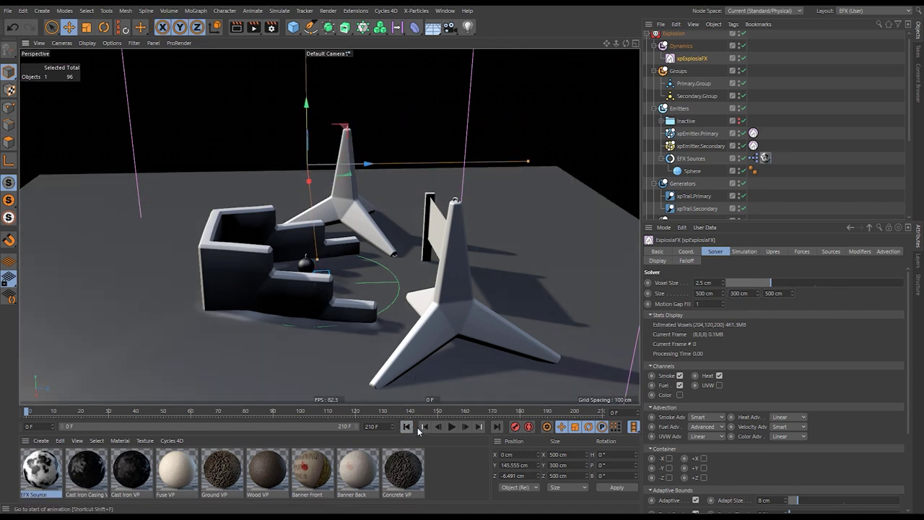
- Play the explosion simulation and examine the fire trails and smoke from several angles
click(451, 426)
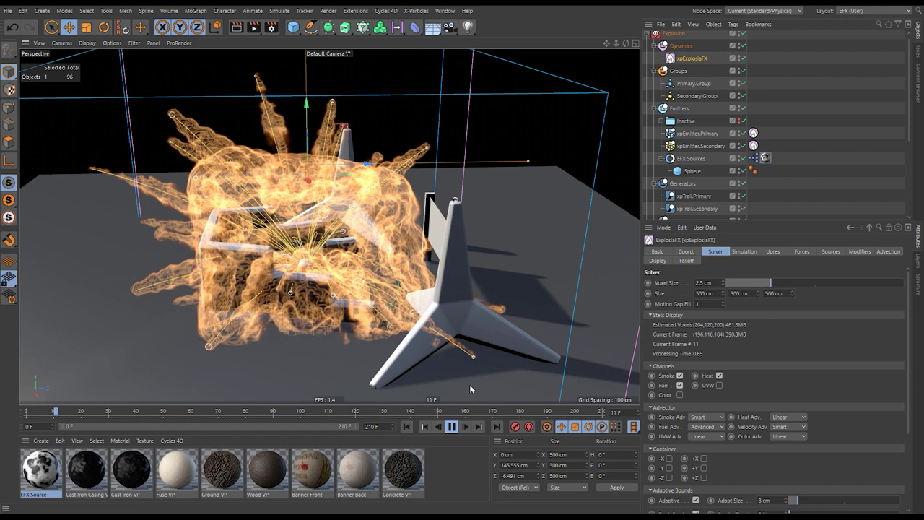
click(451, 426)
alt+drag(323, 233, 352, 223)
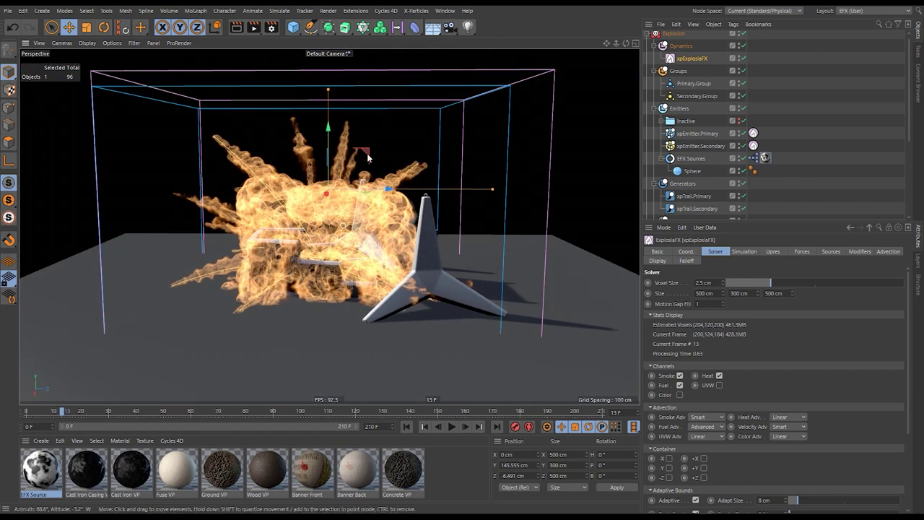
mouse_move(263, 240)
alt+mouse_down()
mouse_move(515, 228)
mouse_move(280, 235)
alt+mouse_up()
alt+right_drag(280, 235, 332, 229)
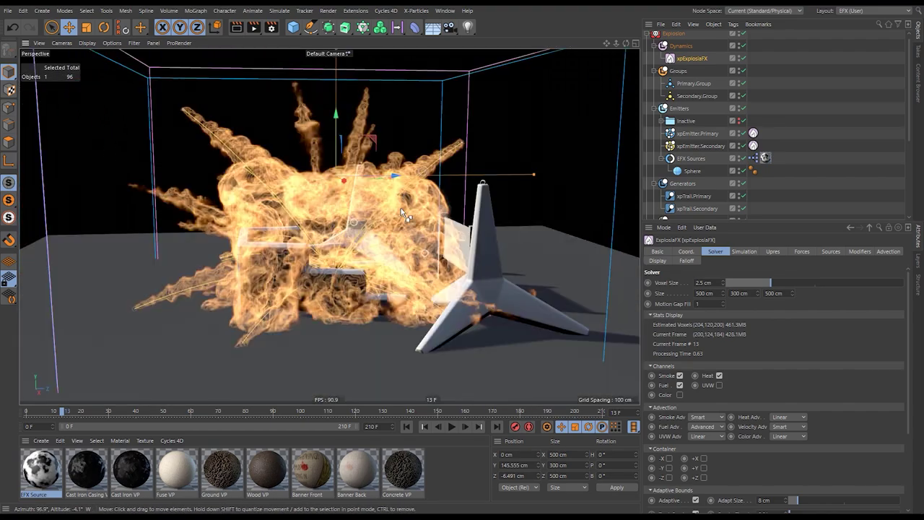
click(452, 426)
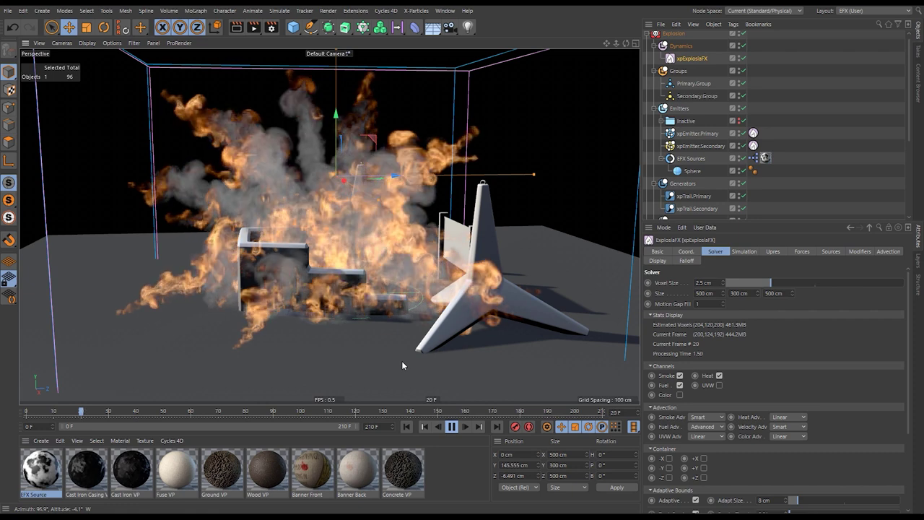
click(453, 426)
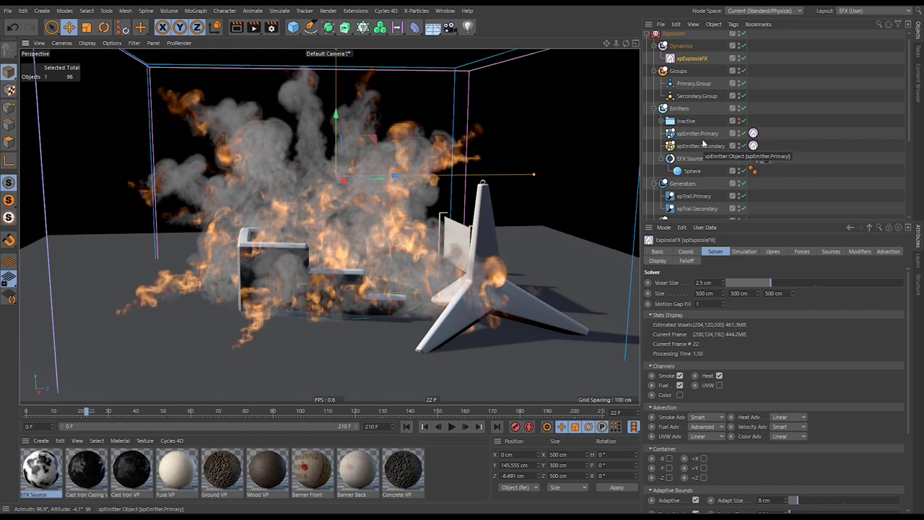
- In the EFX Sources XPresso setup, add an xpEmitter.Secondary node with a Shot Time input port
double_click(756, 159)
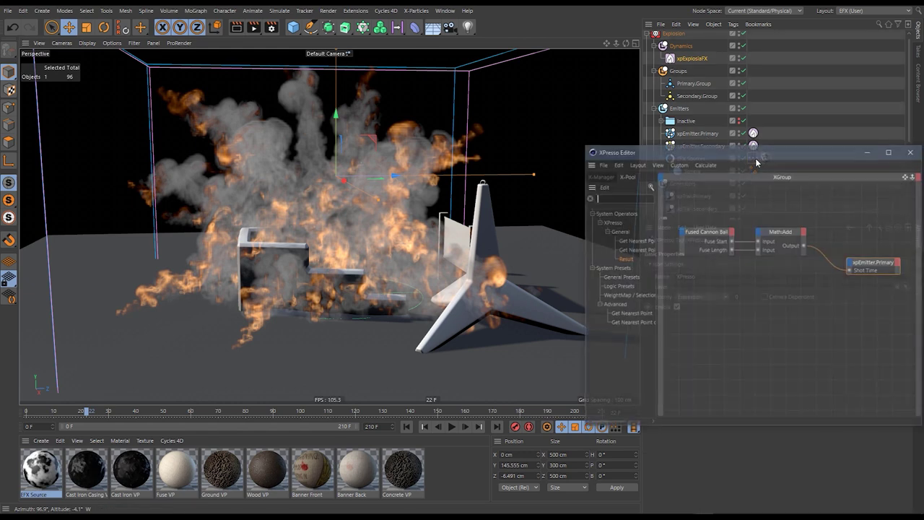
drag(754, 151, 432, 77)
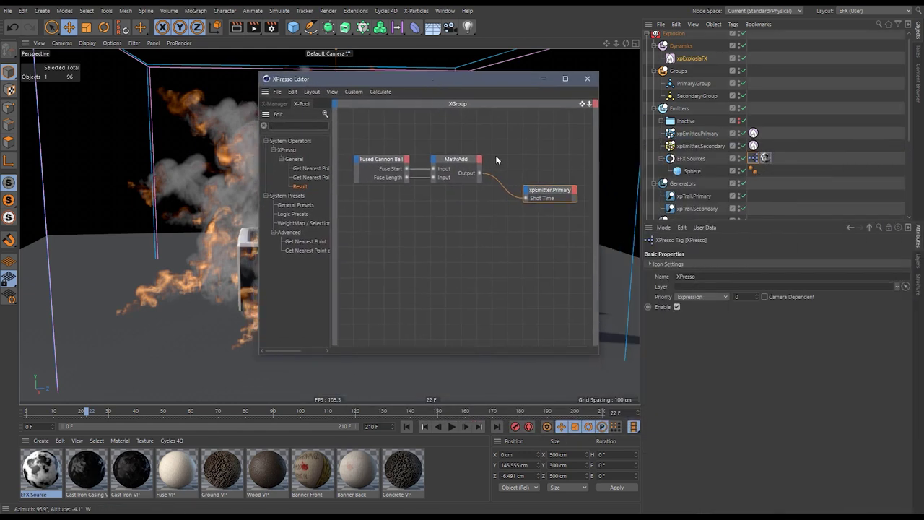
click(556, 165)
drag(690, 147, 547, 163)
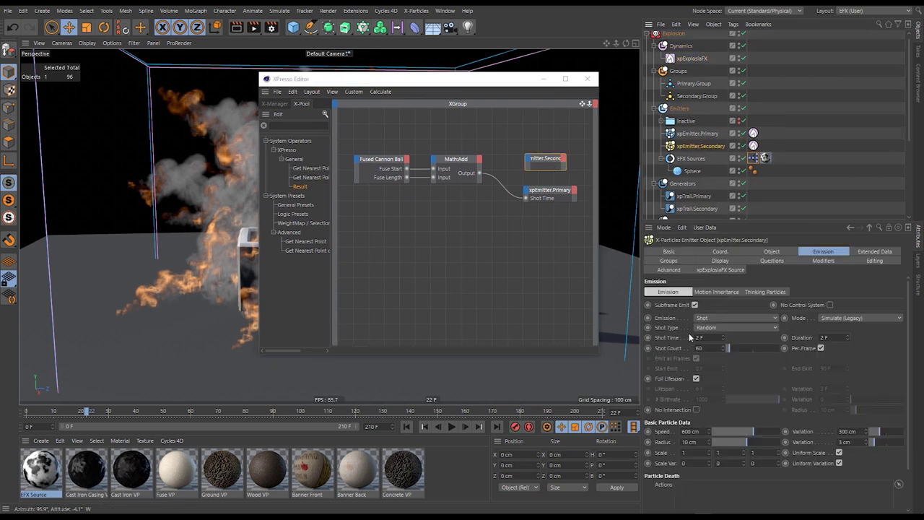
drag(664, 337, 541, 155)
right_click(543, 159)
click(566, 238)
right_click(540, 152)
click(552, 168)
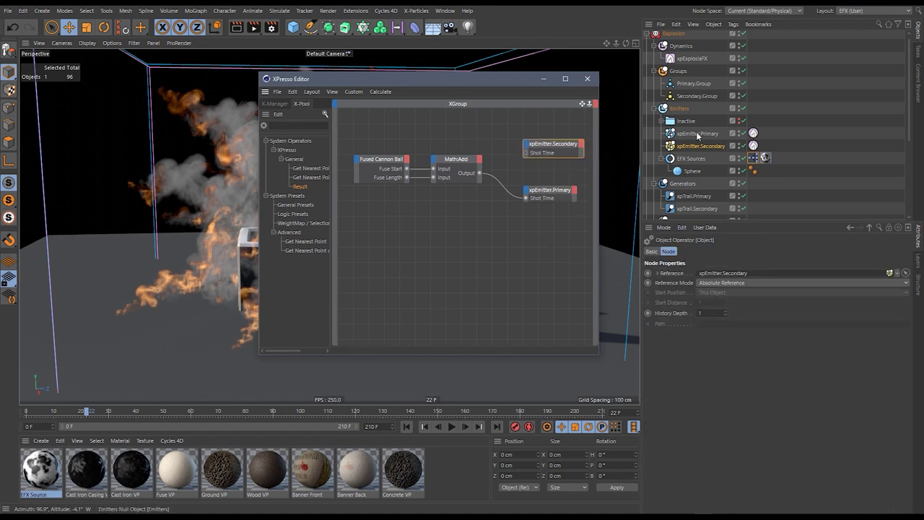
- Add a user data entry with the Time data type to the Fused Cannon Ball null
scroll(744, 177, down, 6)
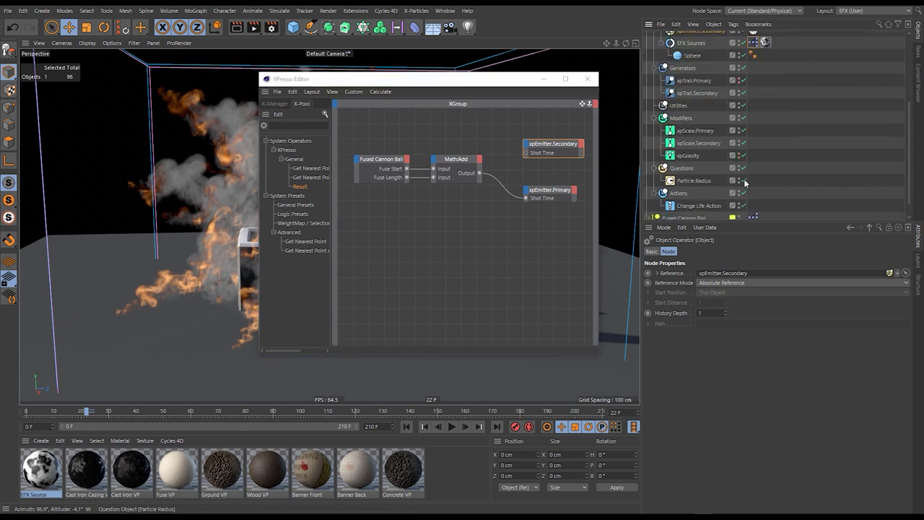
click(685, 201)
click(711, 251)
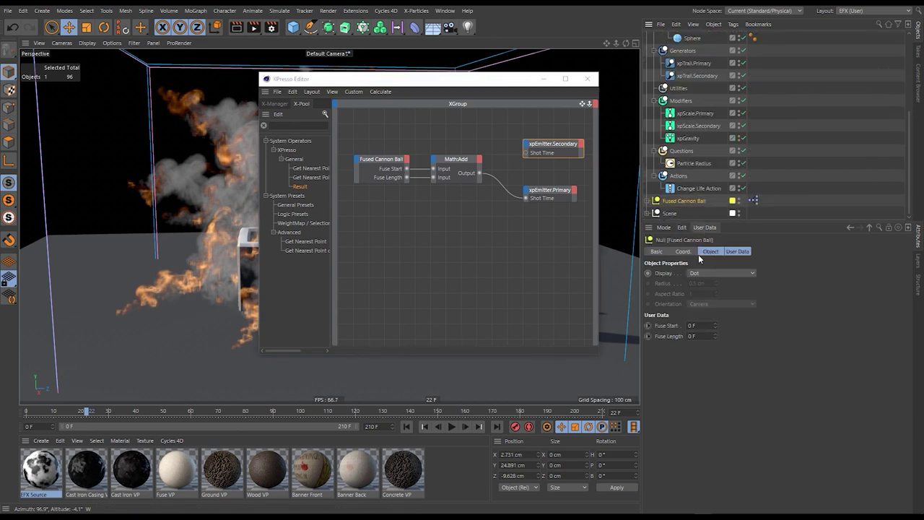
click(704, 228)
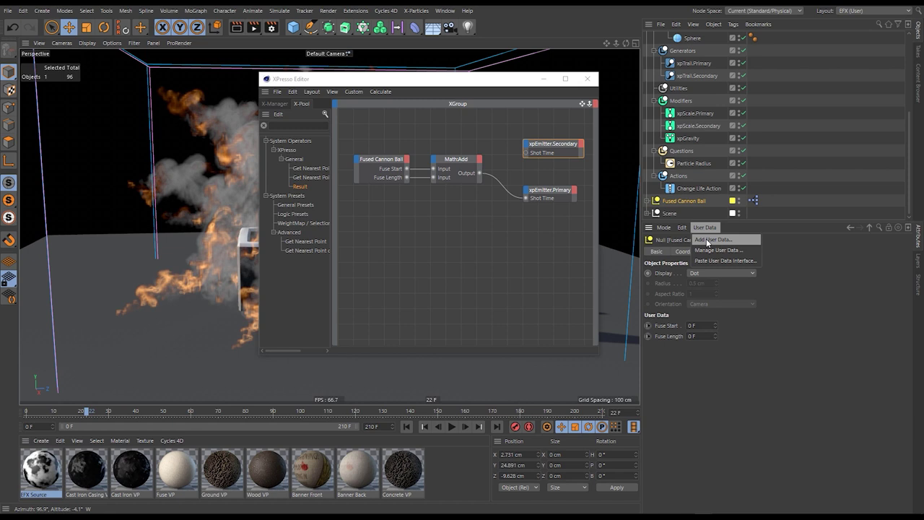
click(705, 238)
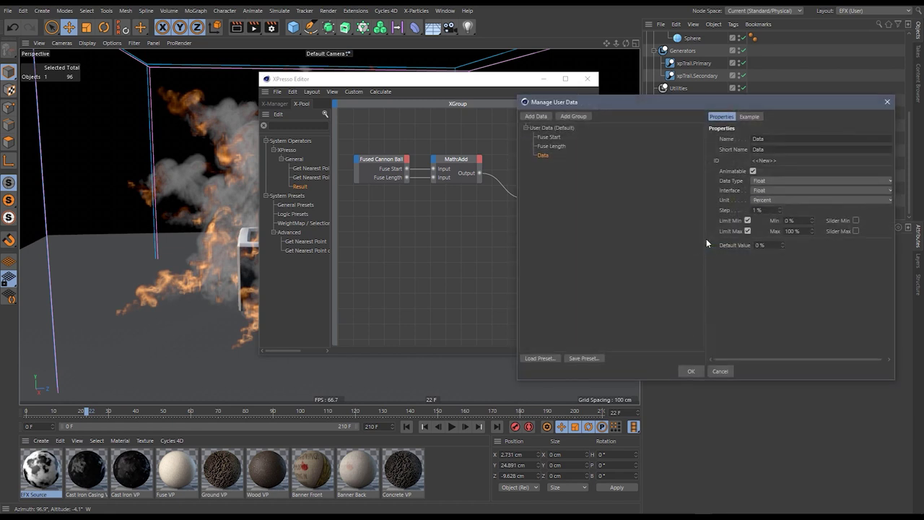
click(548, 137)
click(547, 146)
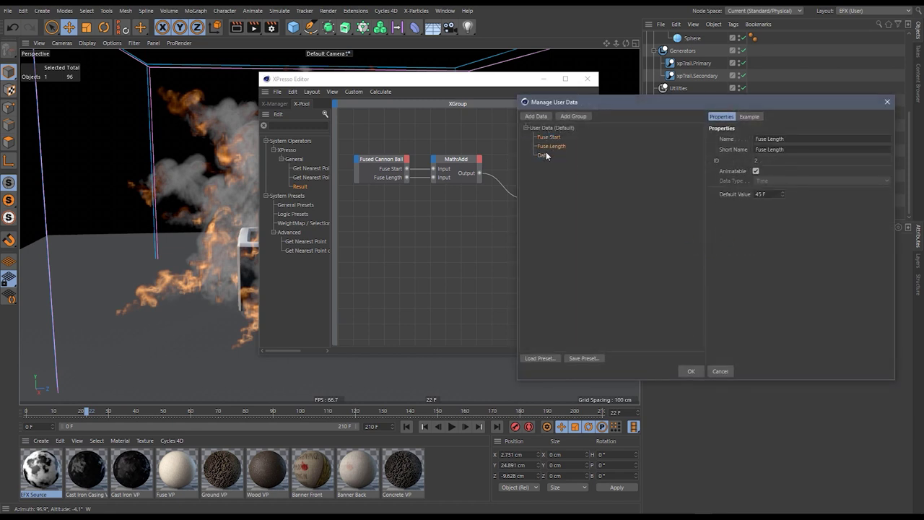
click(543, 155)
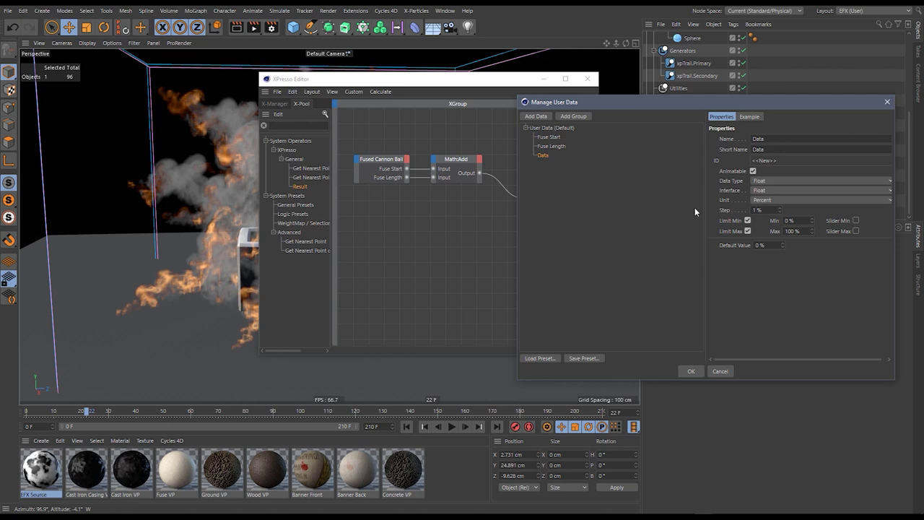
click(780, 179)
click(767, 415)
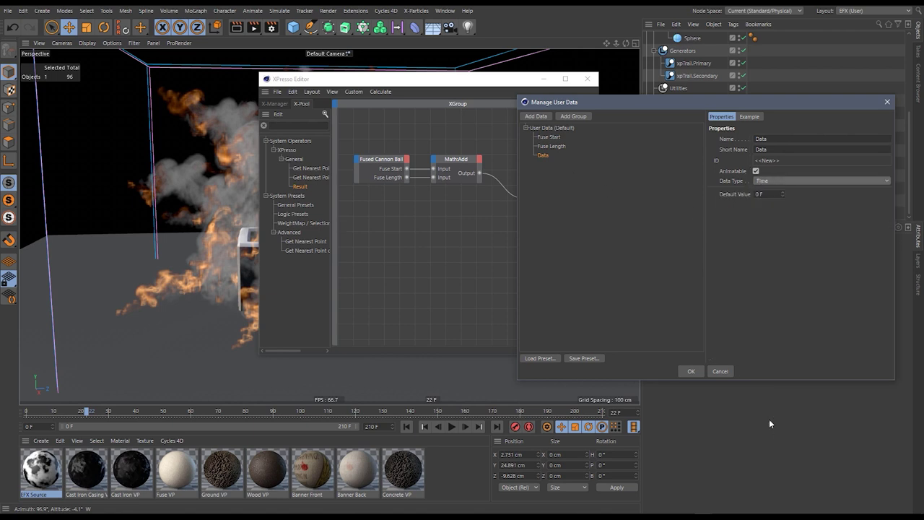
- Give the new user data entry a default value of 2 F and name it Secondary Offset
double_click(765, 195)
text(2)
key(Return)
click(786, 267)
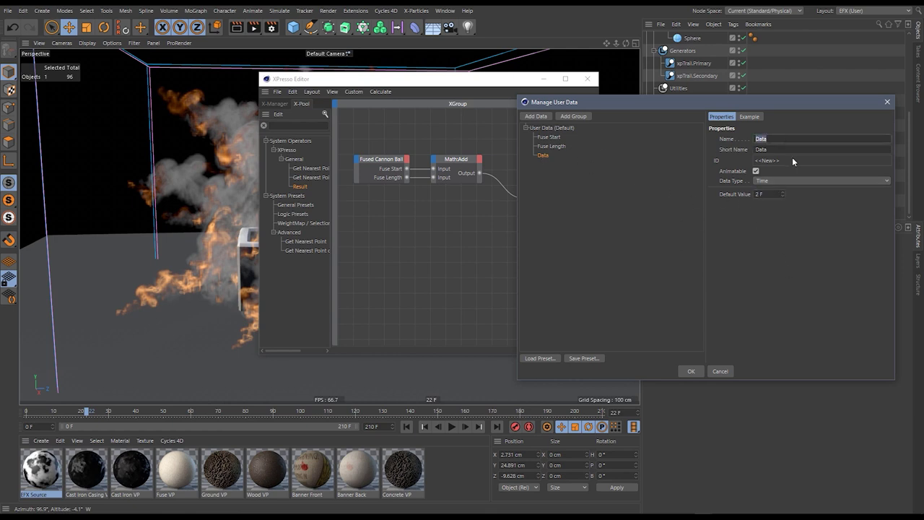
text(Secondary Offse)
key(Return)
click(691, 371)
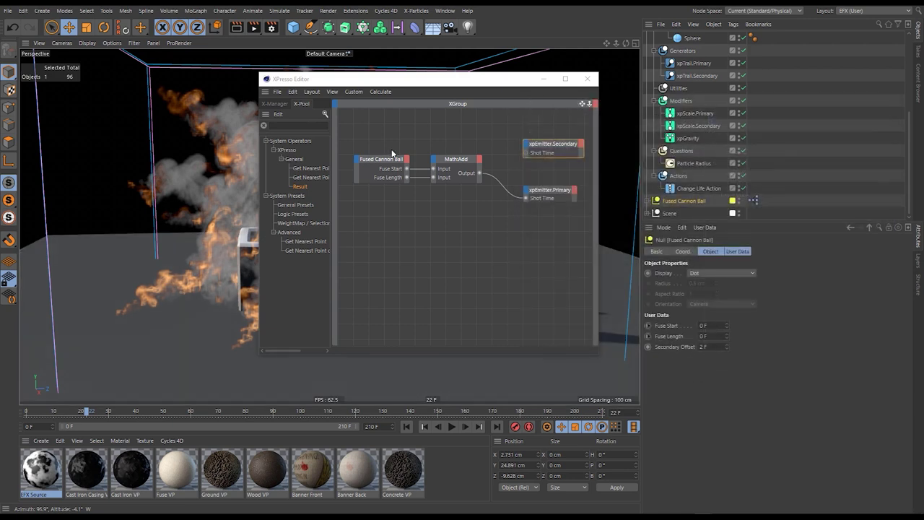
- Add Secondary Offset as an output port on the Fused Cannon Ball node in XPresso
drag(673, 347, 407, 161)
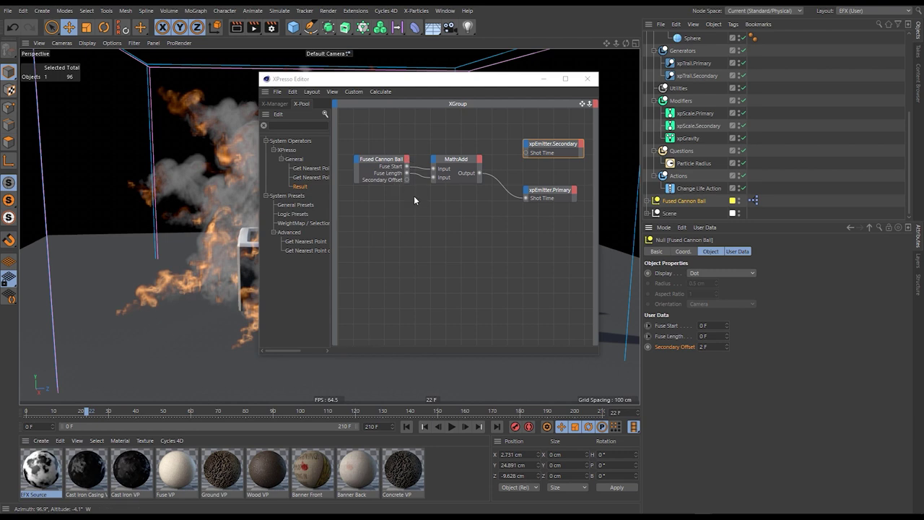
middle_drag(540, 169, 532, 207)
middle_drag(476, 195, 496, 217)
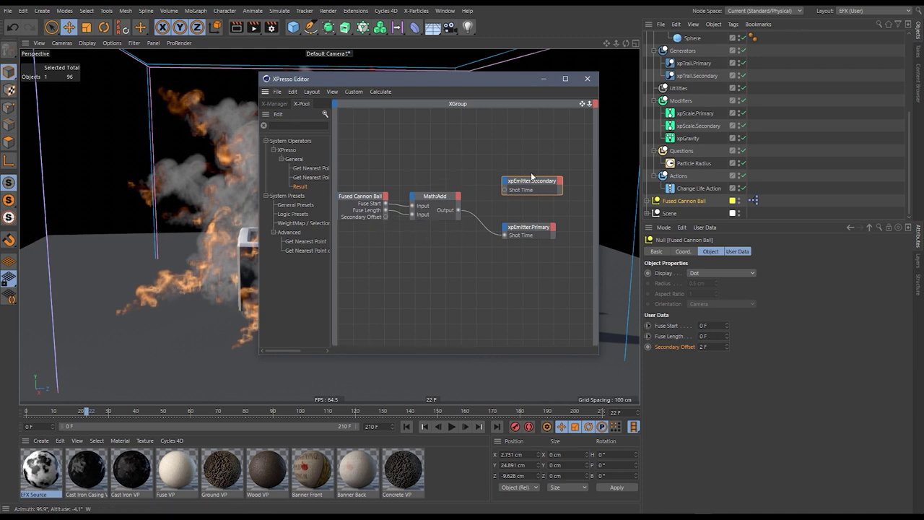
- Duplicate the Math:Add node to sum the first node's output with Secondary Offset, and feed its output into xpEmitter.Secondary's Shot Time
ctrl+drag(438, 205, 464, 153)
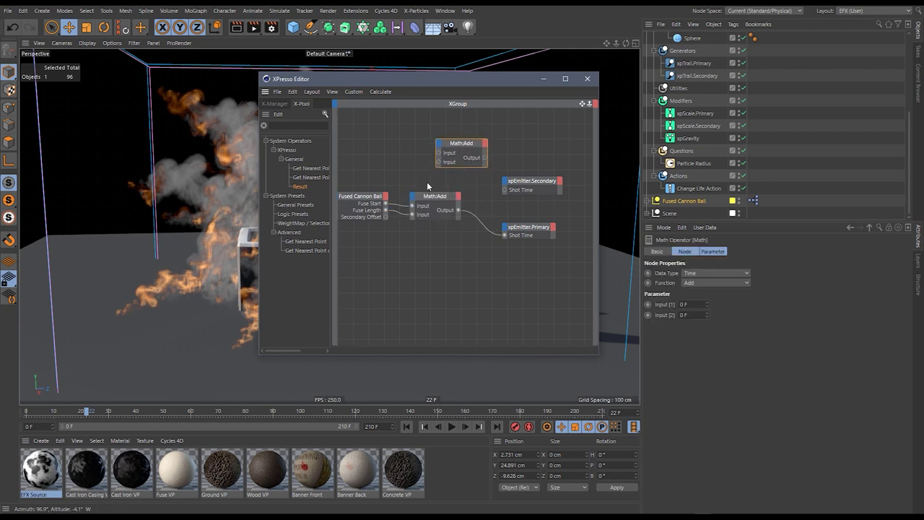
drag(436, 152, 491, 155)
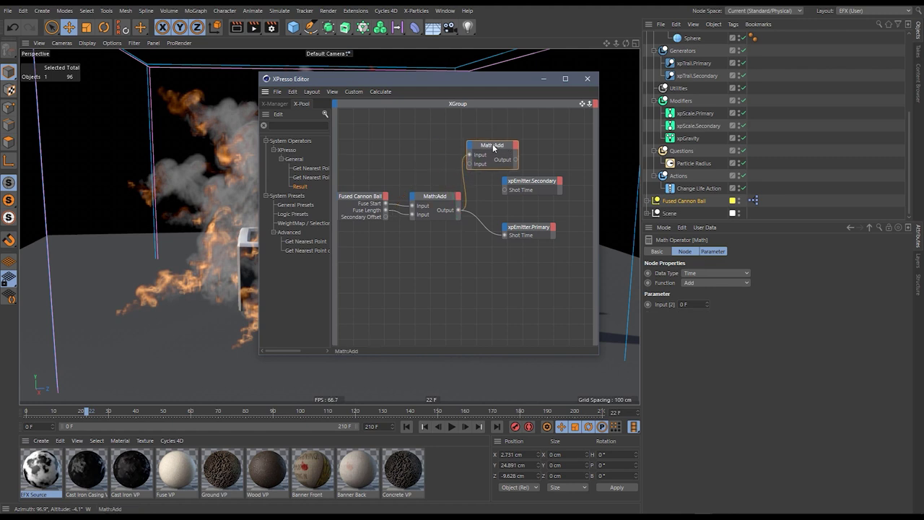
drag(385, 216, 470, 164)
alt+middle_drag(528, 207, 478, 211)
mouse_move(485, 184)
mouse_down()
mouse_move(521, 163)
mouse_move(493, 176)
mouse_up()
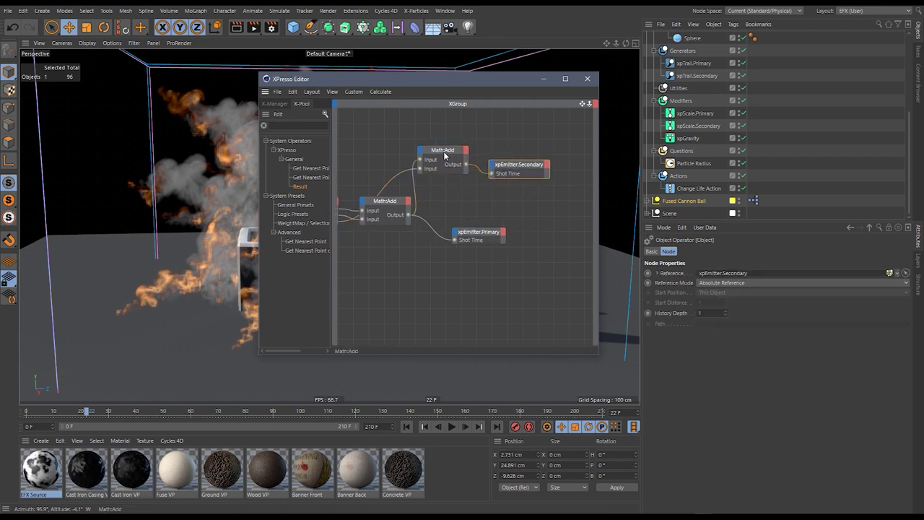
click(587, 78)
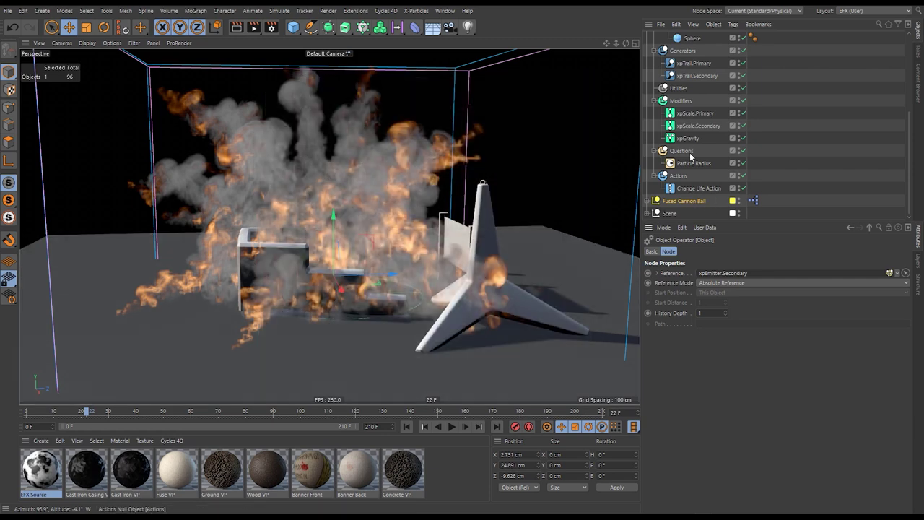
- Try to set the Shot Time of xpEmitter.Secondary manually to 6 F
scroll(695, 72, up, 5)
click(697, 129)
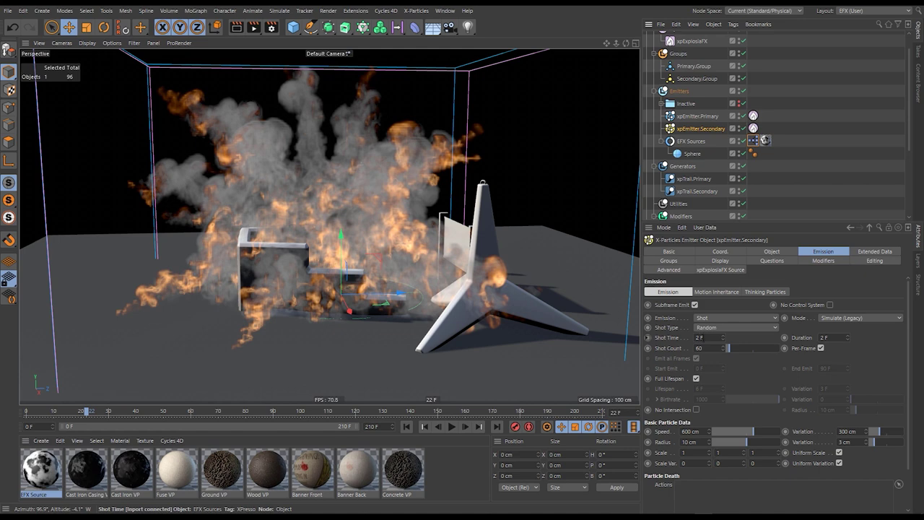
click(700, 337)
text(6)
key(Return)
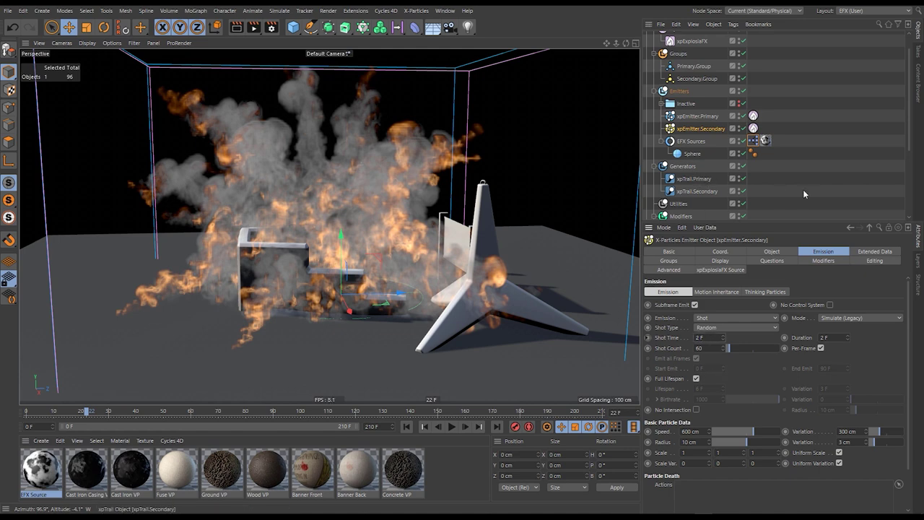
- Set both Fuse Start and Fuse Length to 30 F on the Fused Cannon Ball null
scroll(898, 128, down, 5)
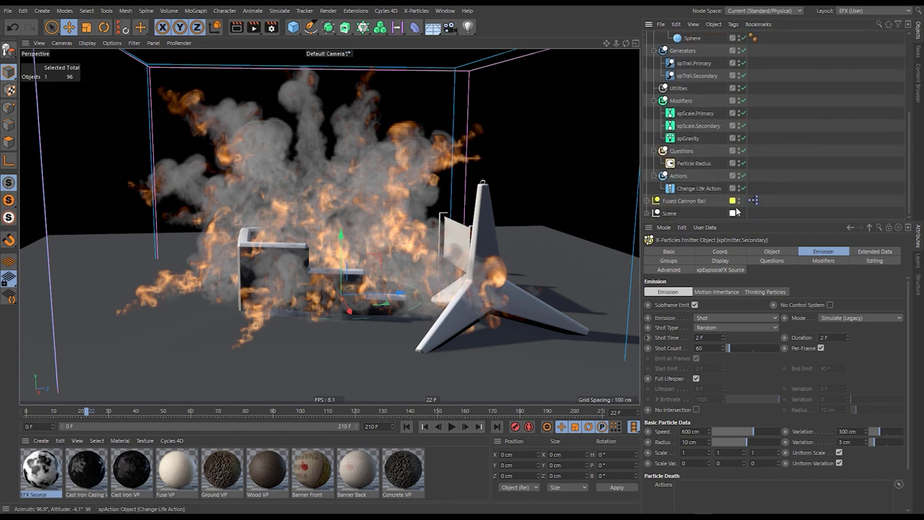
click(690, 201)
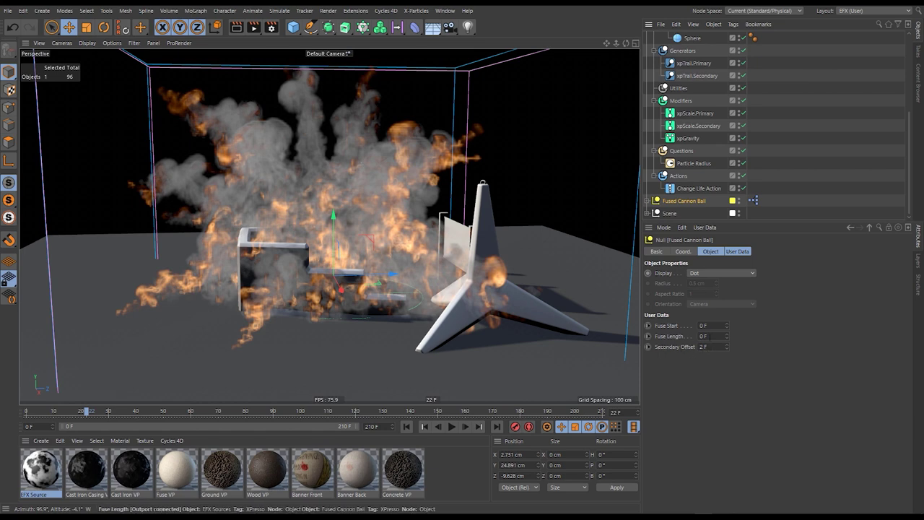
double_click(702, 325)
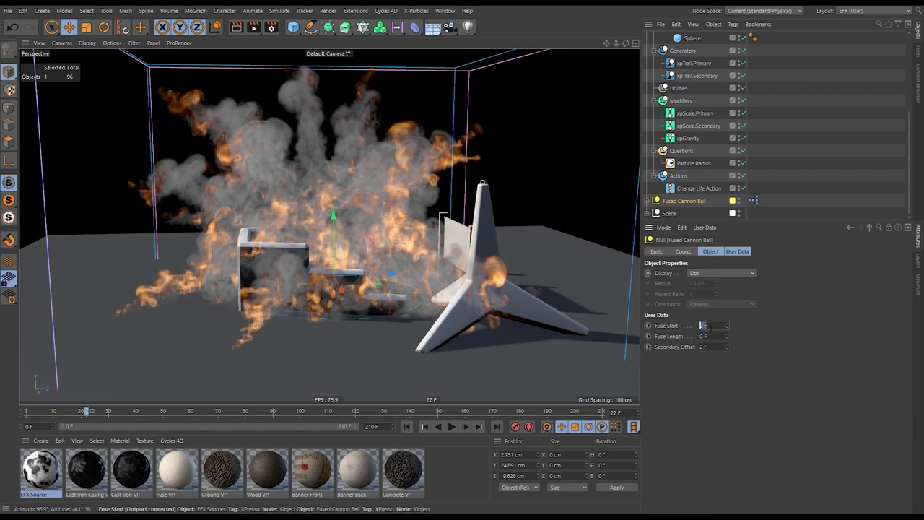
key(Return)
double_click(717, 336)
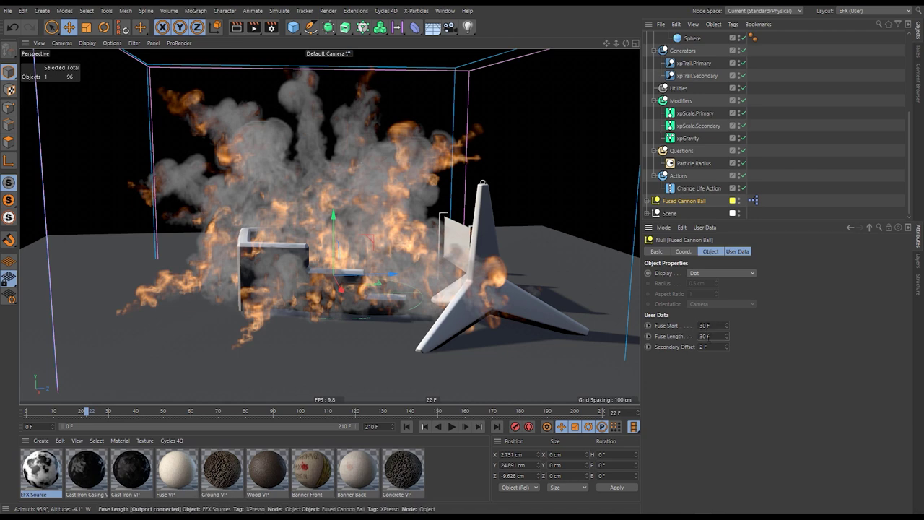
- Compare the Shot Time values of xpEmitter.Secondary and xpEmitter.Primary
scroll(749, 154, up, 3)
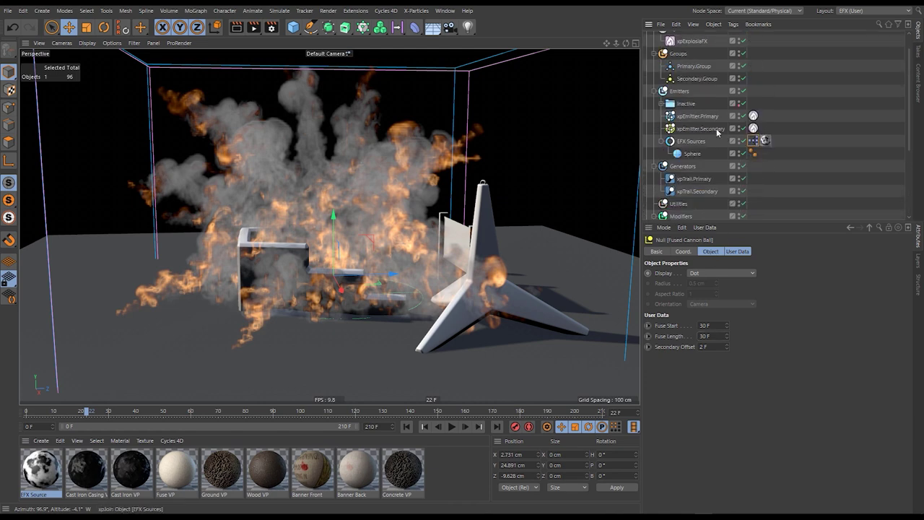
click(698, 130)
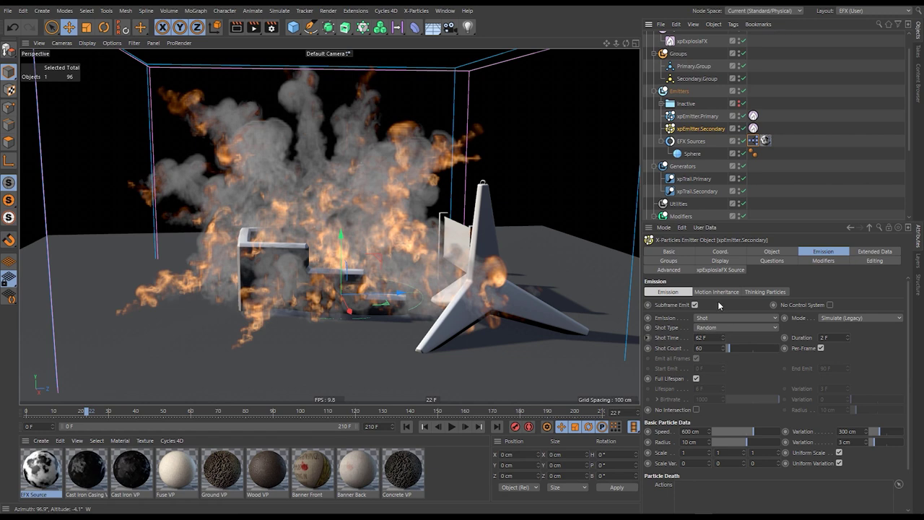
click(708, 117)
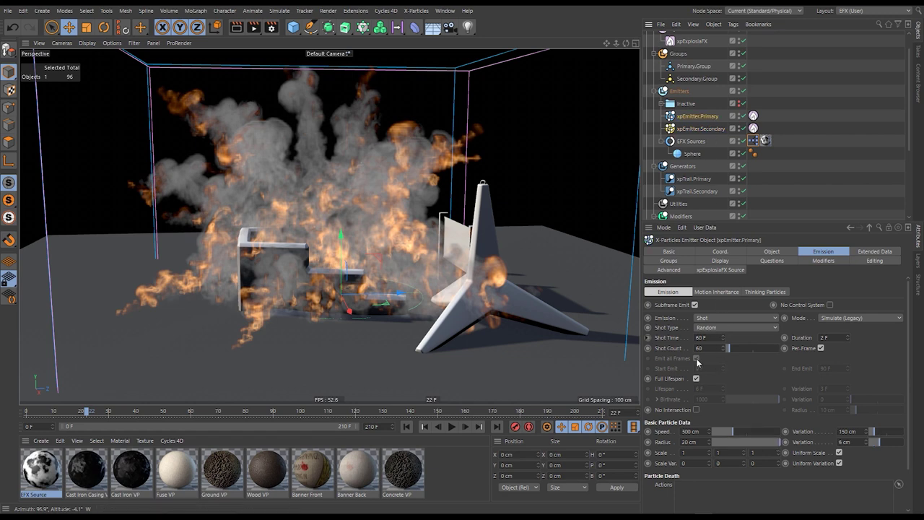
- Play the simulation from the start past the detonation, stop it and inspect the explosion from another angle
click(424, 427)
click(452, 426)
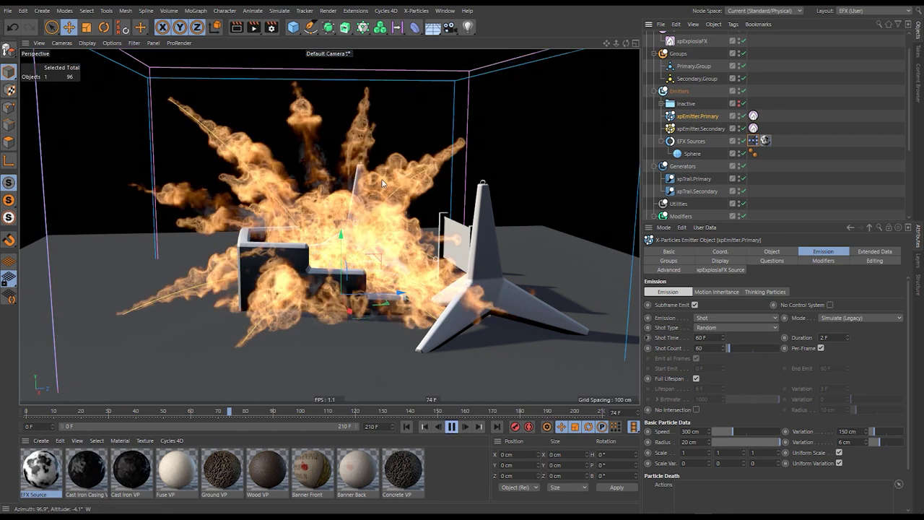
click(453, 429)
alt+drag(578, 238, 321, 254)
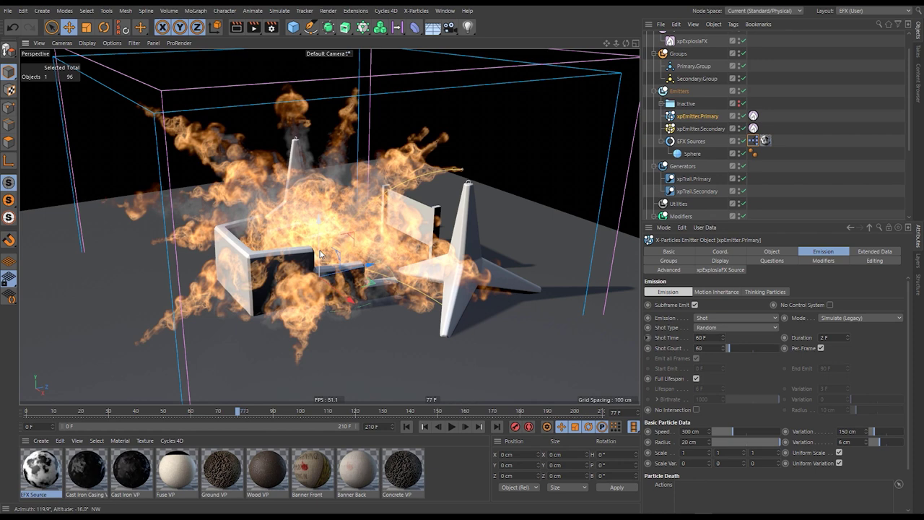
alt+middle_drag(315, 220, 332, 215)
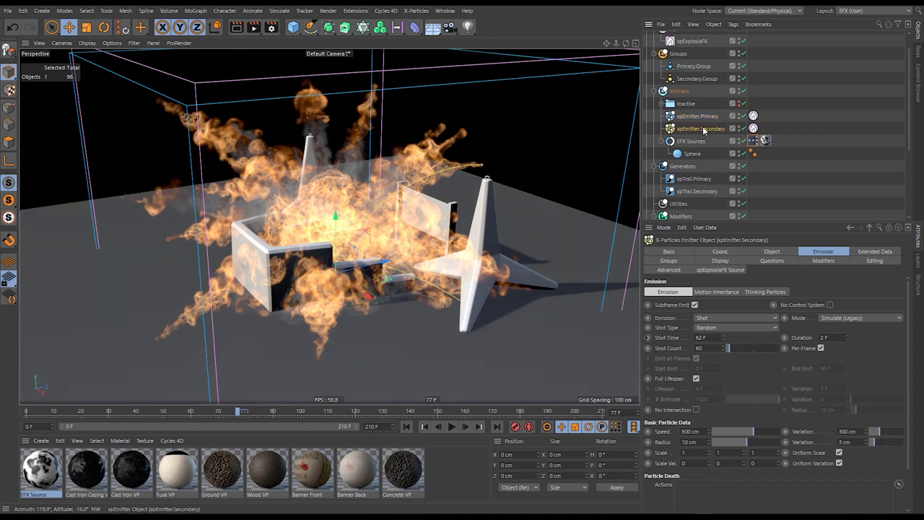
- Set Primary.Group's emission Speed to 800 cm with a Variation of 200 cm
click(694, 65)
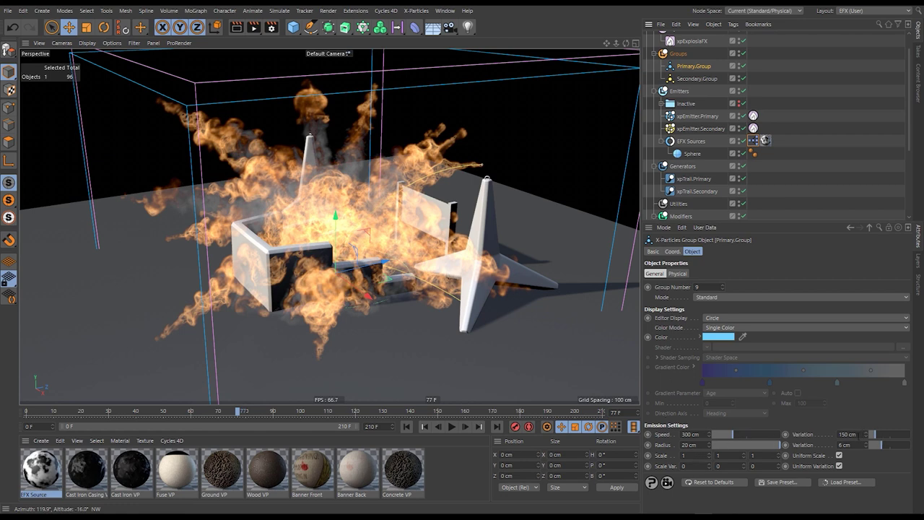
double_click(687, 434)
text(800)
key(Return)
double_click(840, 434)
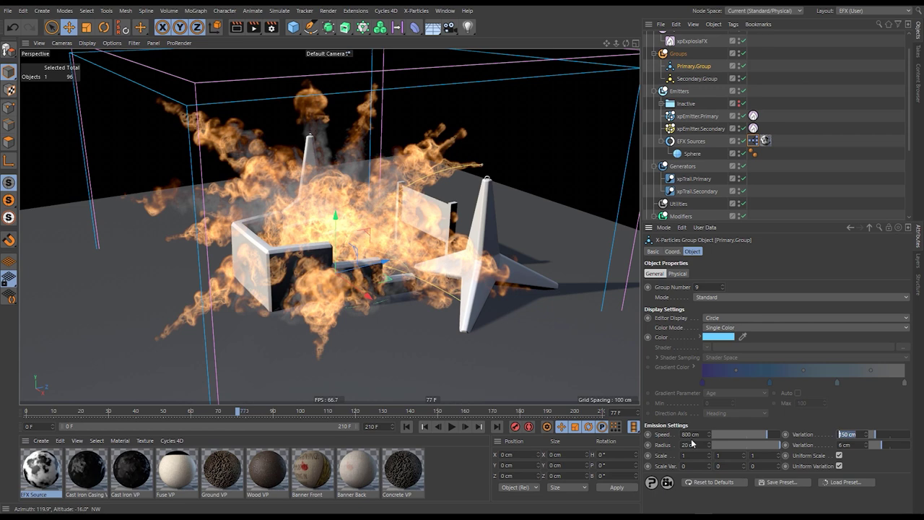
text(20)
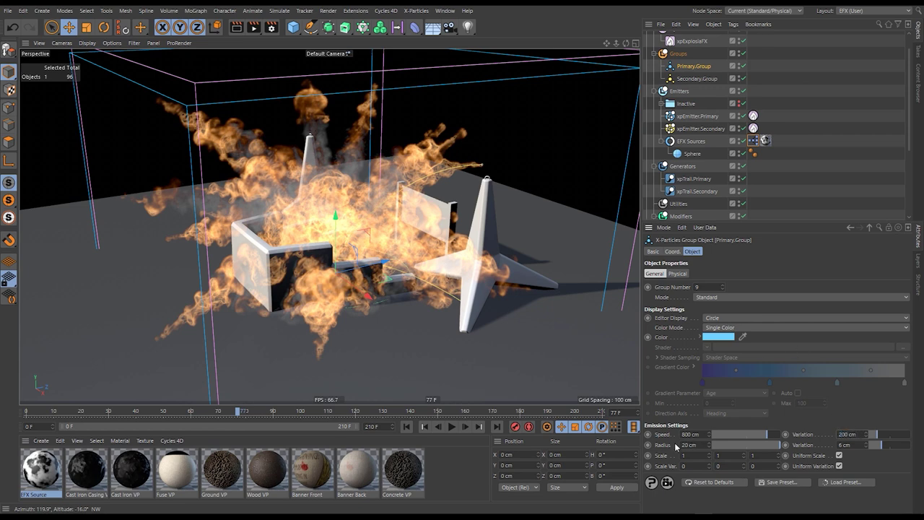
- Set Secondary.Group's emission Speed to 1200 cm with a Variation of 600 cm
click(695, 78)
double_click(700, 433)
text(1200)
key(Return)
double_click(856, 434)
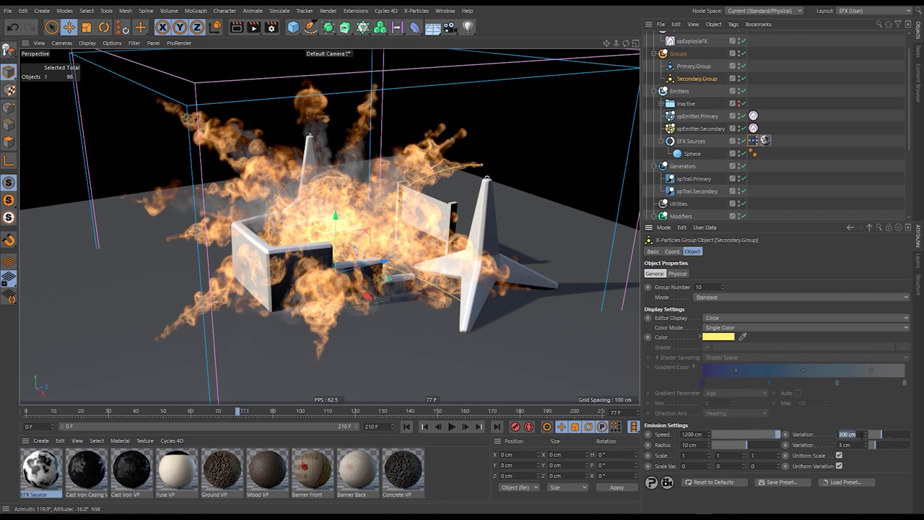
key(BackSpace)
text(600)
key(Return)
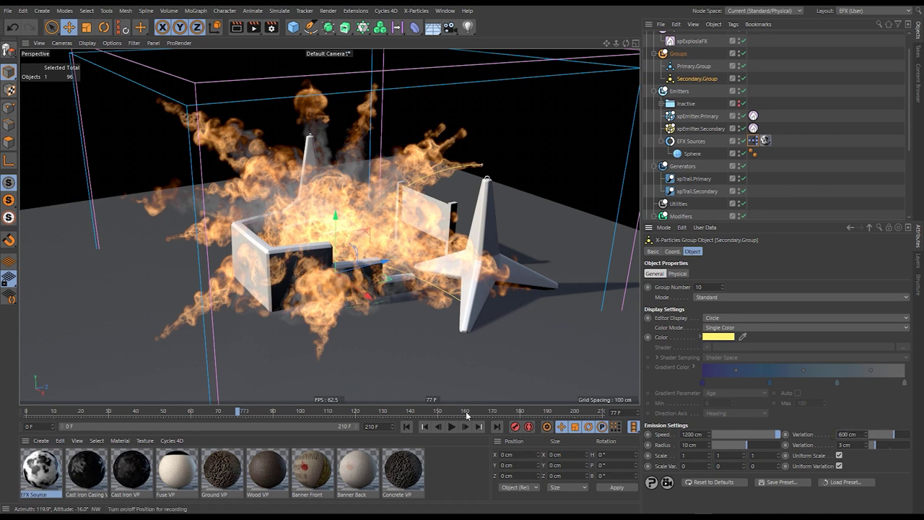
- Replay the simulation with the new group speeds and examine the early blast shape around the scene
click(406, 426)
click(451, 426)
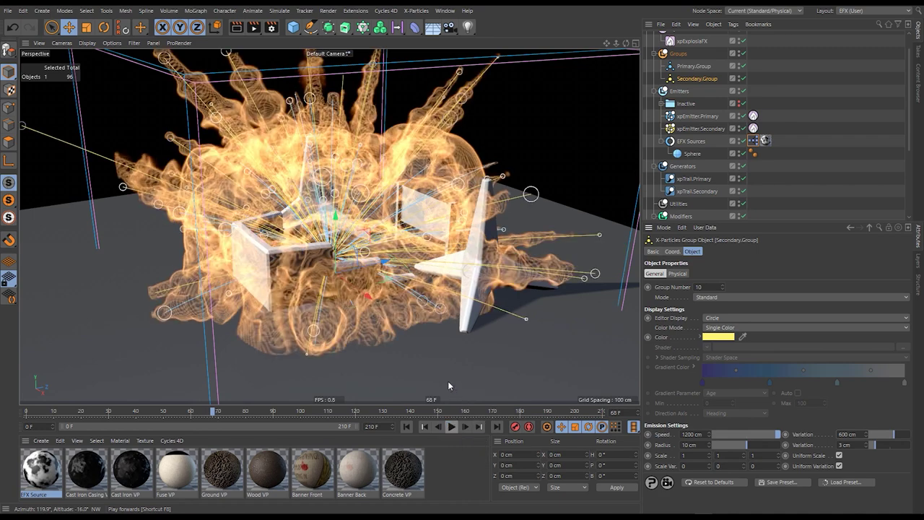
alt+drag(364, 274, 295, 238)
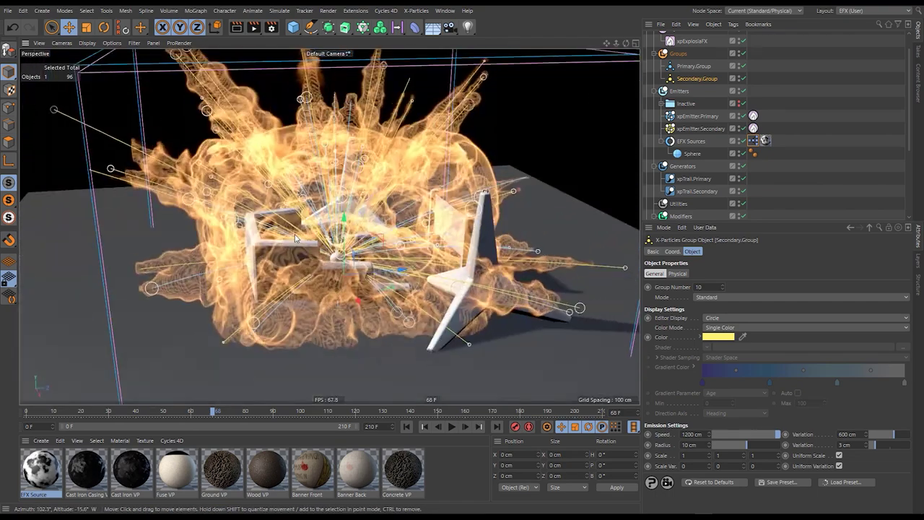
- Set the Radius Change of the xpScale.Primary modifier to -4 cm
scroll(704, 173, down, 2)
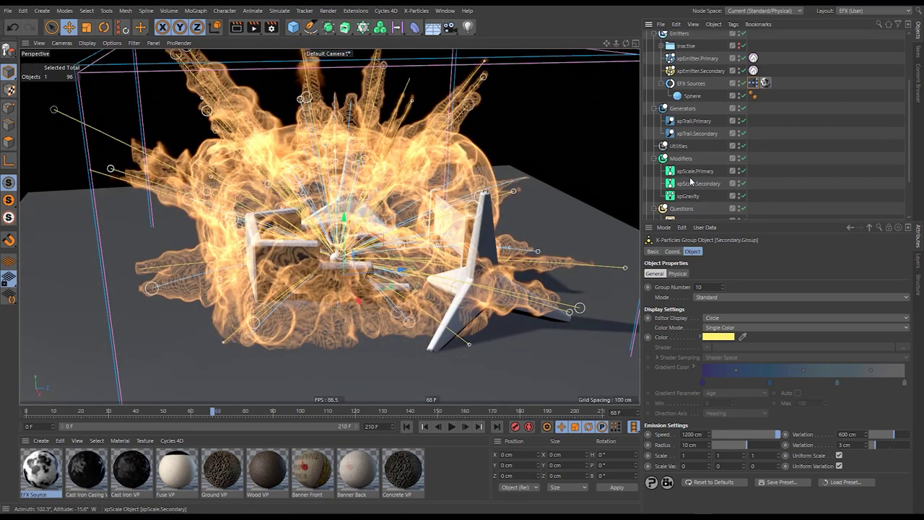
click(694, 173)
drag(711, 312, 737, 312)
text(-4)
key(Return)
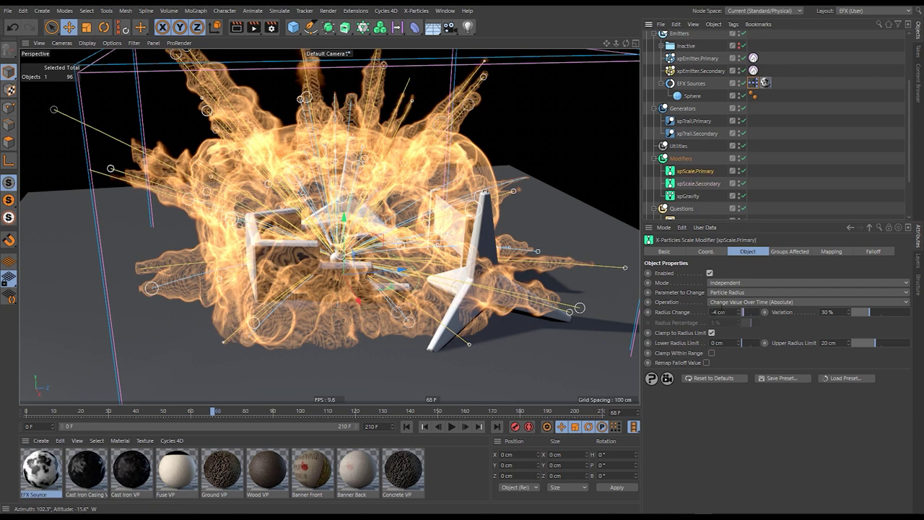
drag(714, 311, 724, 312)
- Set the Radius Change of the xpScale.Secondary modifier to -3 cm
click(698, 184)
drag(712, 312, 761, 320)
text(-3)
key(Return)
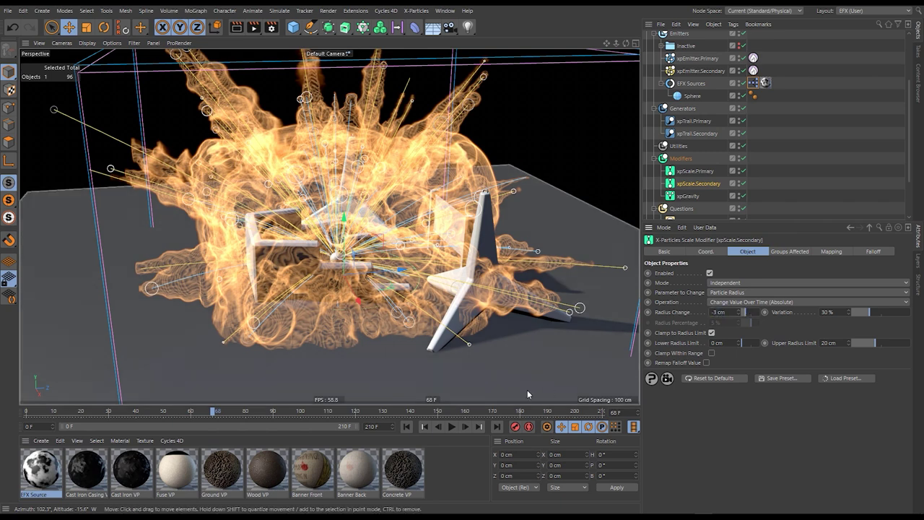
- Replay the explosion with the new radius changes, and return to frame 0
click(407, 427)
click(452, 426)
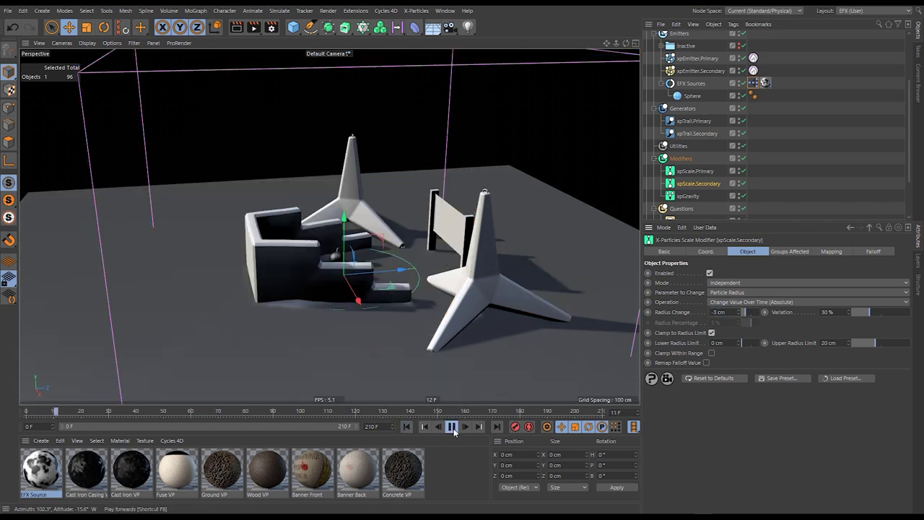
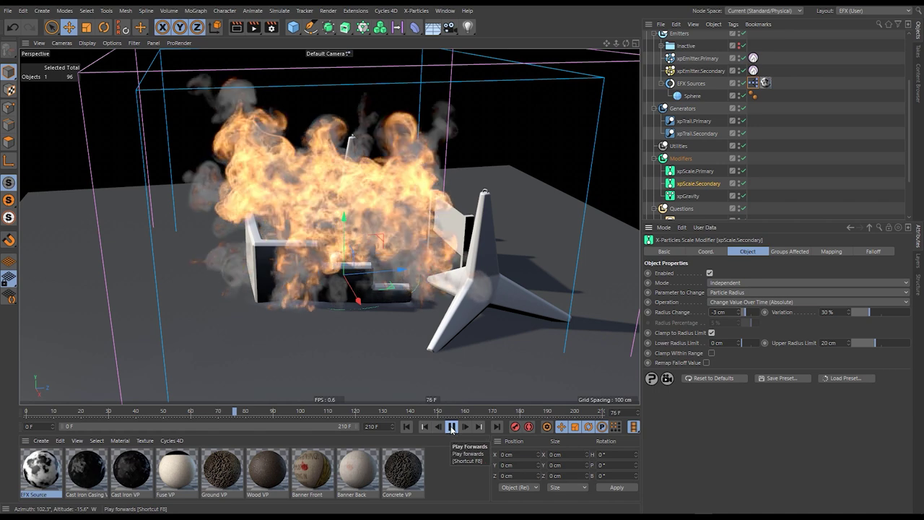
click(407, 427)
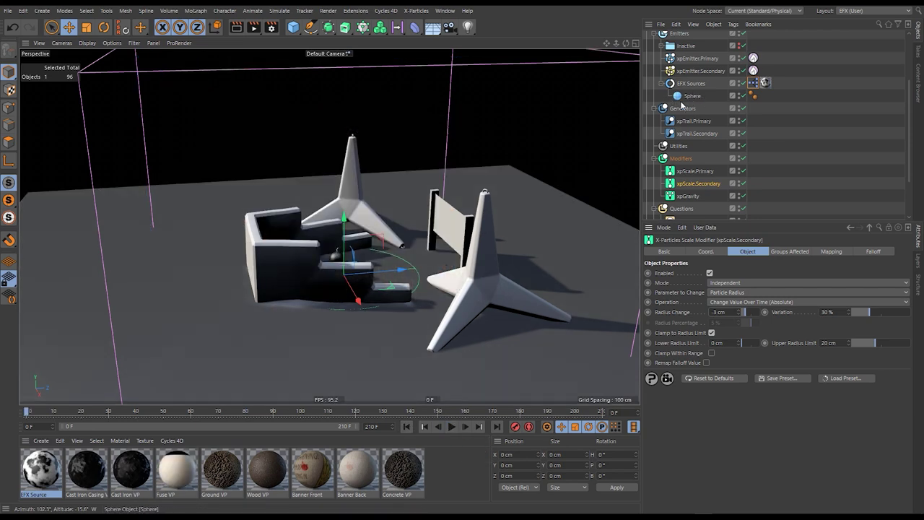
- Add a Disc primitive, raise it to around the cannon ball's height and orient it to face along the Z axis
alt+drag(364, 258, 312, 276)
scroll(332, 261, up, 3)
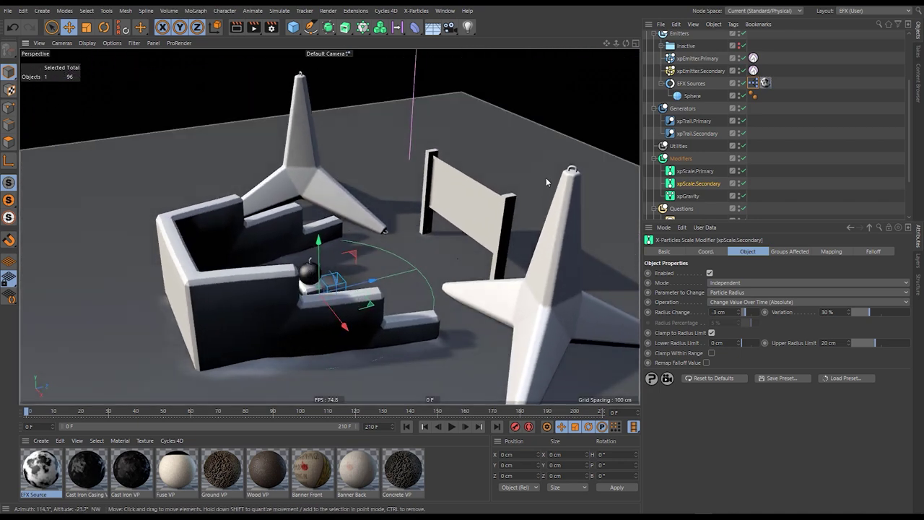
alt+middle_drag(351, 265, 334, 264)
drag(293, 27, 336, 73)
click(326, 58)
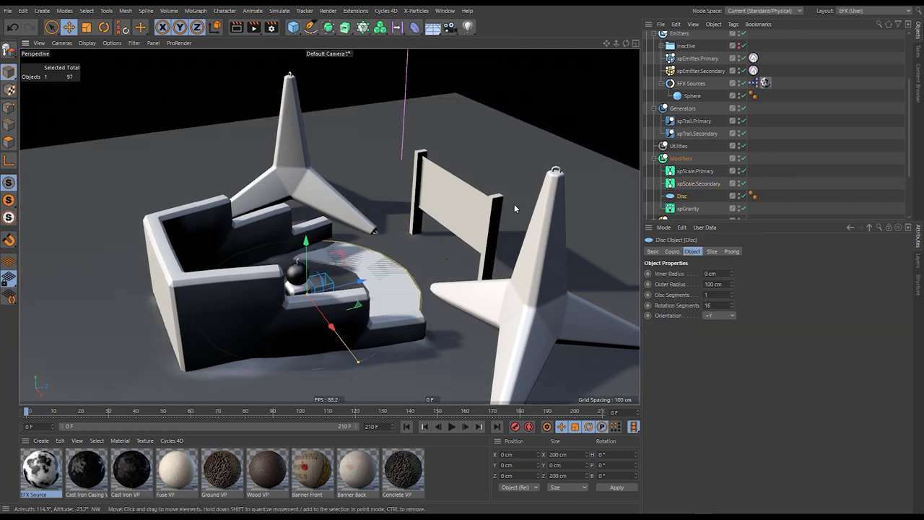
drag(305, 254, 209, 367)
click(724, 316)
click(720, 368)
- Scale the disc down to about 18.6 cm across and move it beside the cannon ball at about Y 22.8 cm, Z 2.6 cm
key(t)
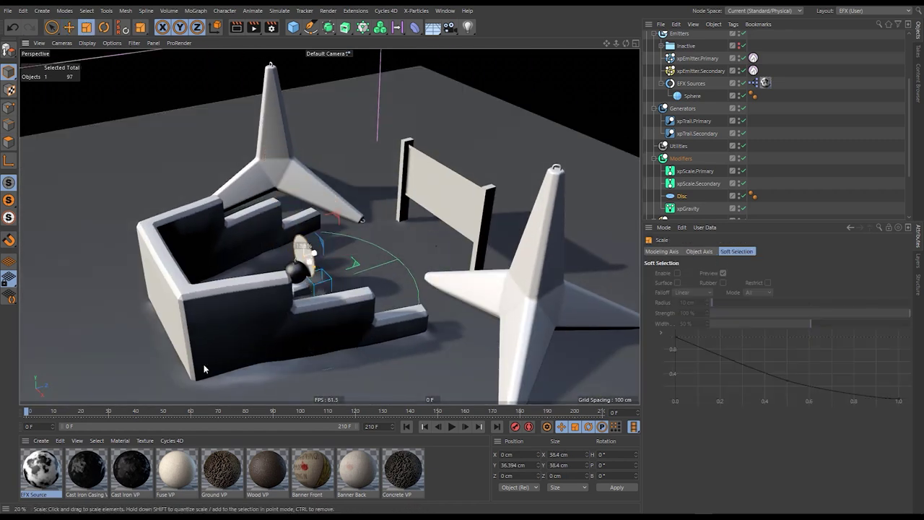
key(e)
alt+drag(317, 287, 351, 262)
alt+right_drag(351, 262, 386, 245)
alt+drag(386, 245, 350, 276)
alt+right_drag(350, 277, 370, 300)
drag(370, 300, 394, 305)
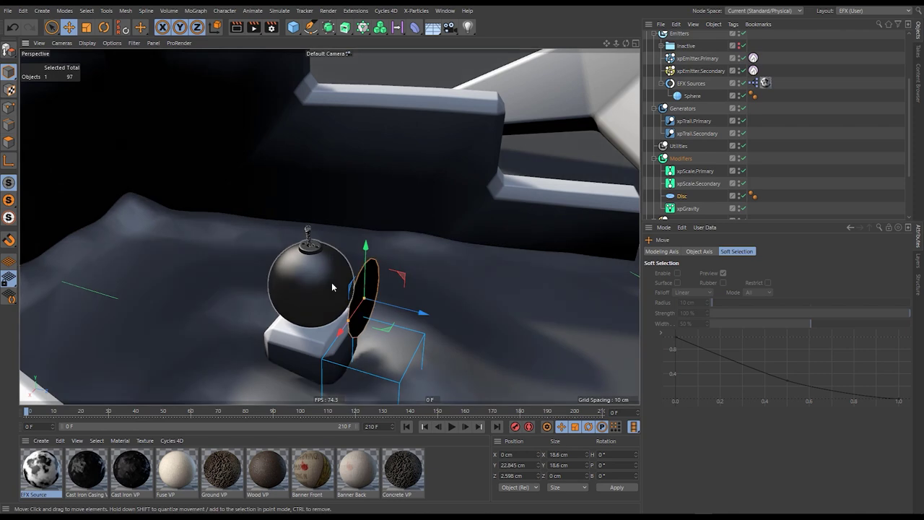
- Make the disc editable and shift its centre point to about -3.4 cm in Z, forming a shallow cone facing away from the cannon ball
alt+drag(330, 281, 296, 275)
key(c)
click(9, 108)
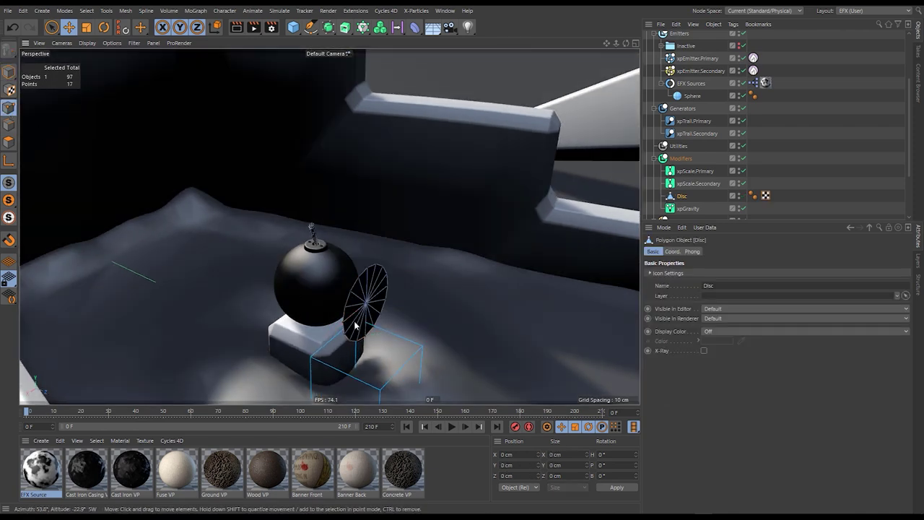
click(366, 303)
drag(417, 322, 347, 293)
key(ctrl+z)
scroll(371, 301, down, 2)
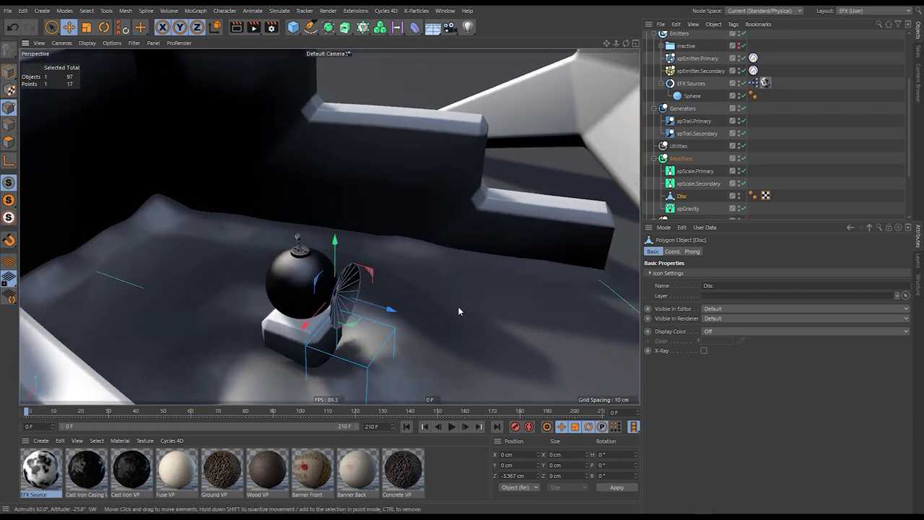
- Put the Disc under EFX Sources as the emission object in place of the Sphere, which goes into the Inactive folder
alt+drag(342, 294, 606, 288)
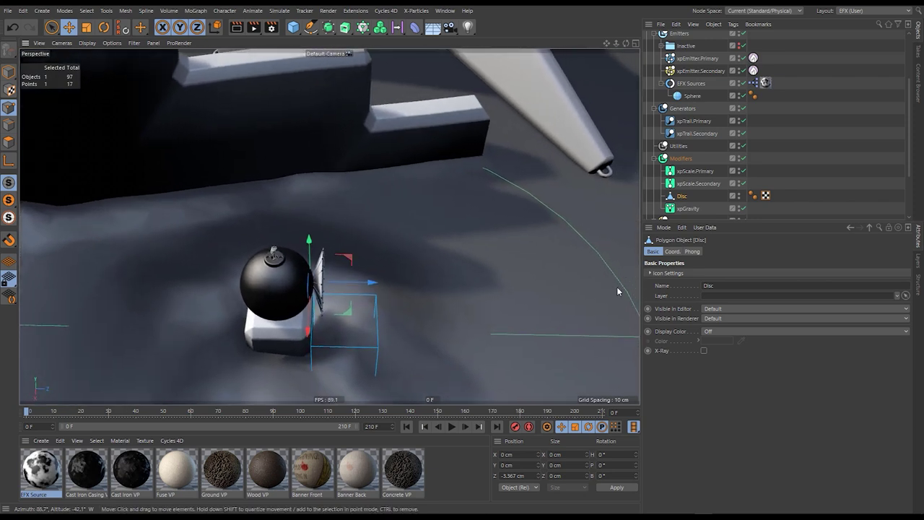
scroll(343, 270, down, 3)
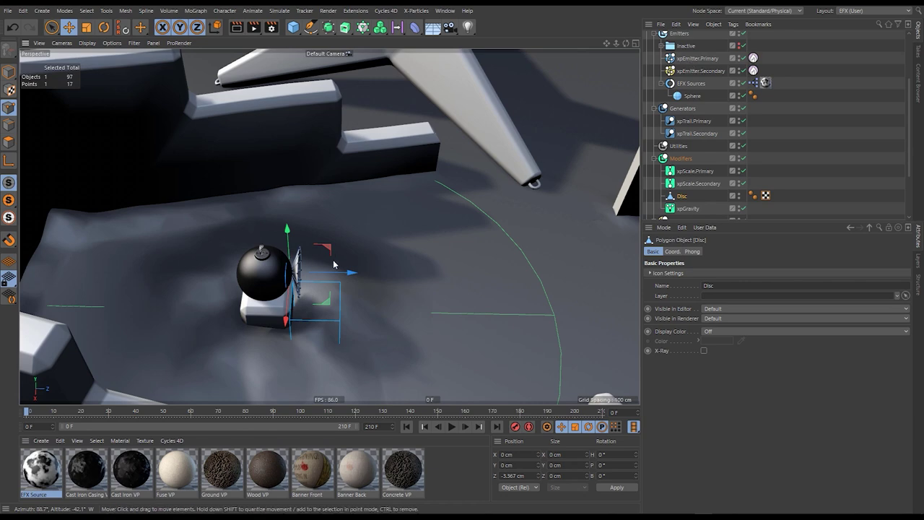
scroll(273, 270, down, 3)
scroll(236, 246, up, 2)
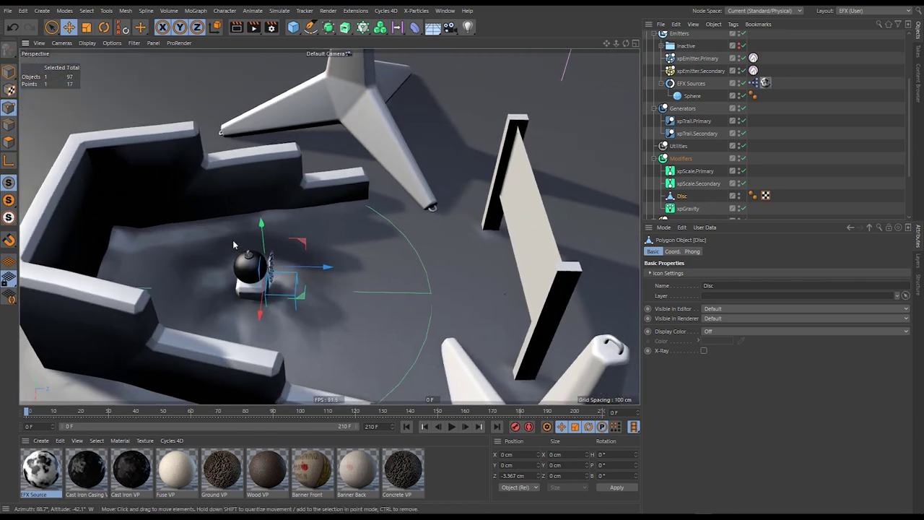
drag(682, 196, 693, 46)
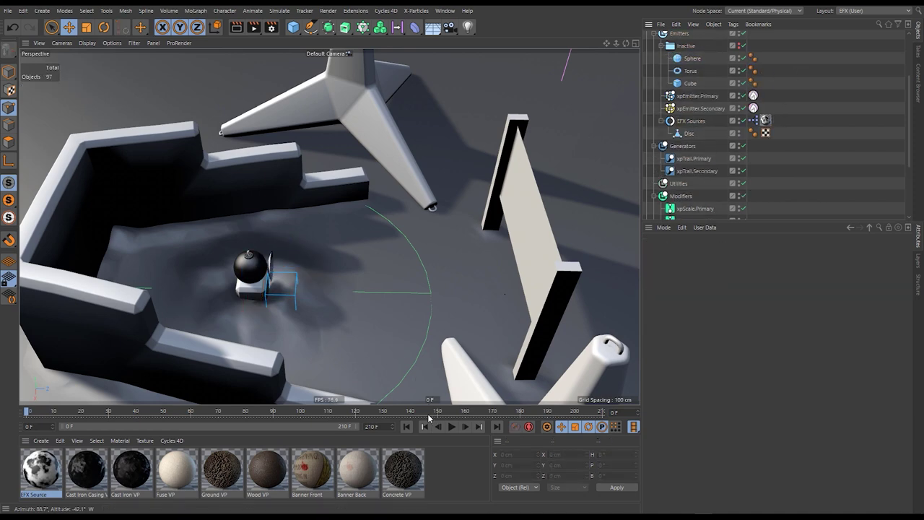
- Play the explosion to about frame 75 with the Disc as source, examine it from several angles, and return to frame 0
click(452, 427)
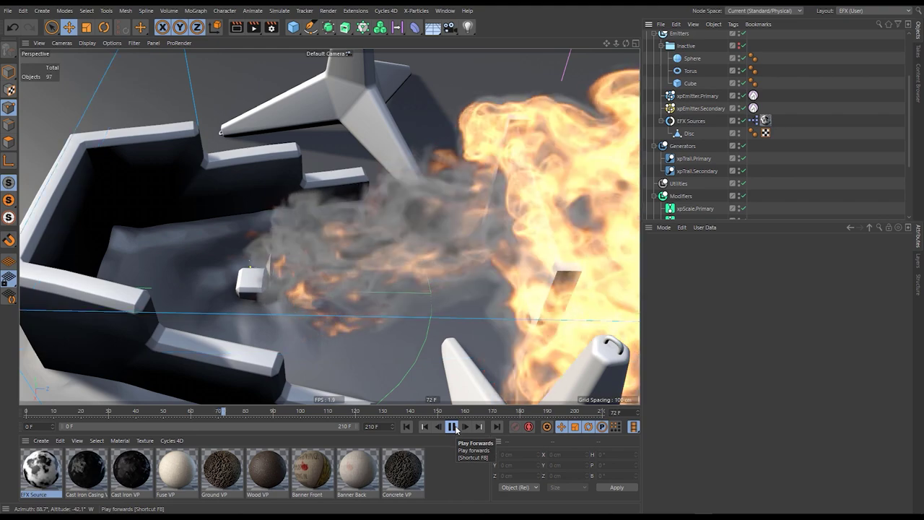
click(454, 429)
alt+right_drag(541, 233, 509, 266)
alt+drag(509, 266, 498, 246)
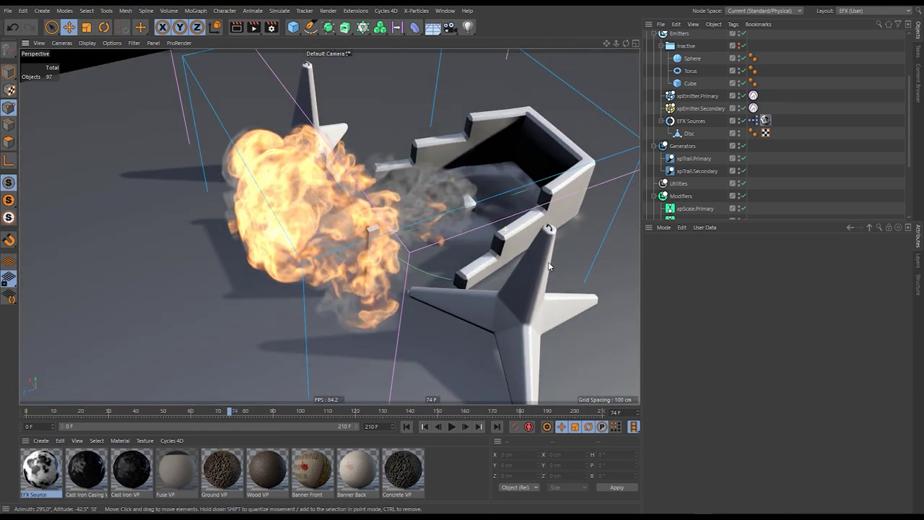
click(424, 427)
click(451, 427)
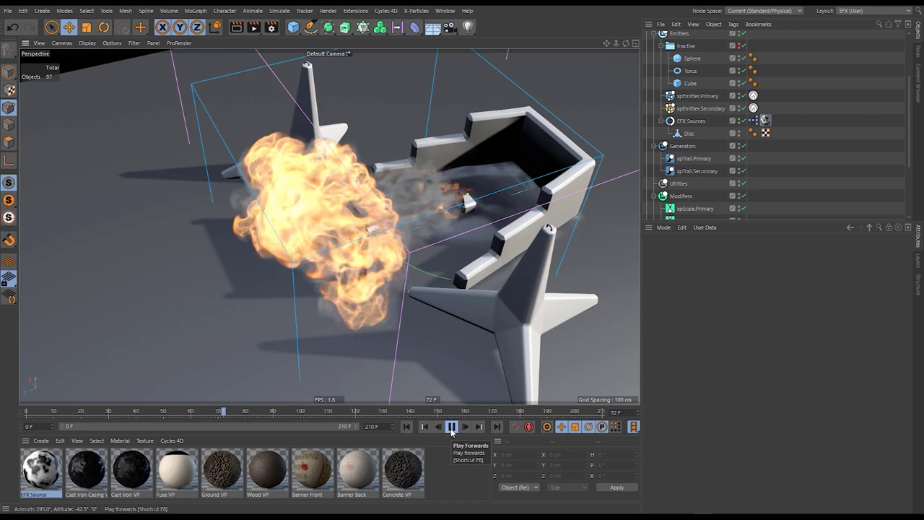
click(452, 427)
alt+drag(455, 215, 339, 231)
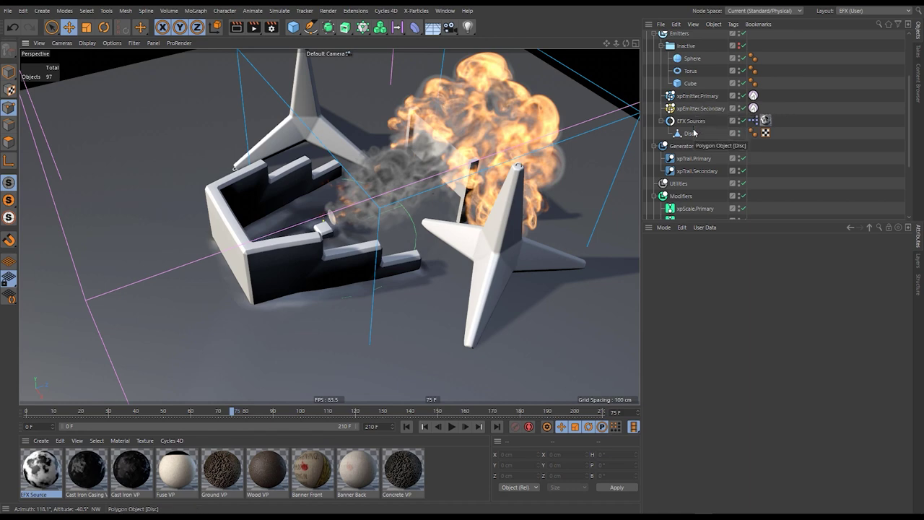
scroll(693, 133, up, 2)
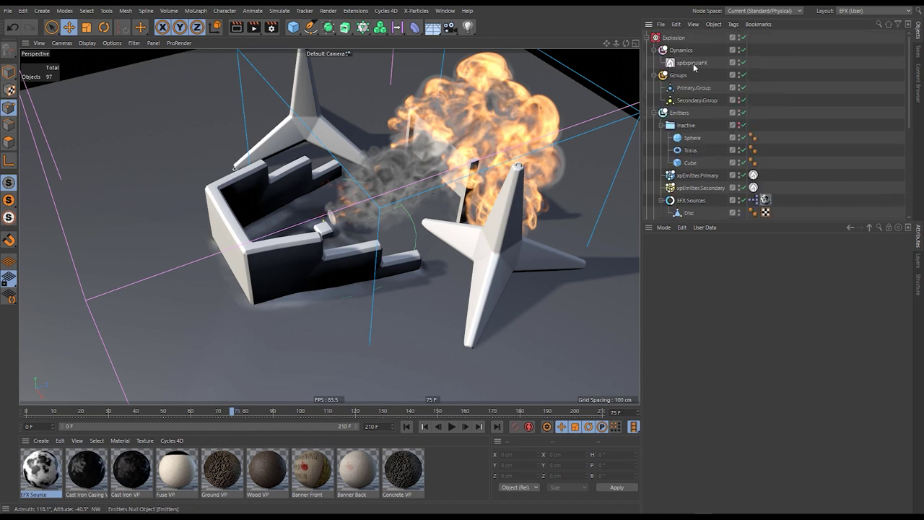
scroll(692, 62, down, 2)
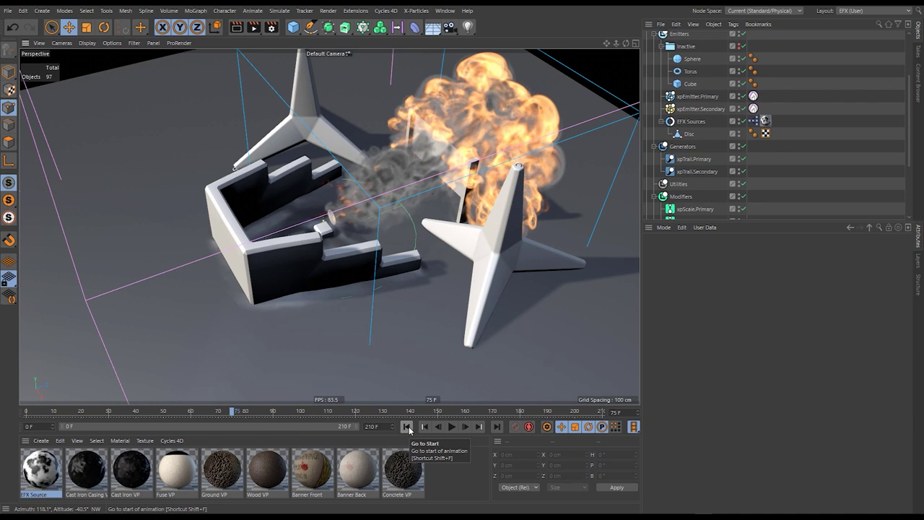
click(407, 426)
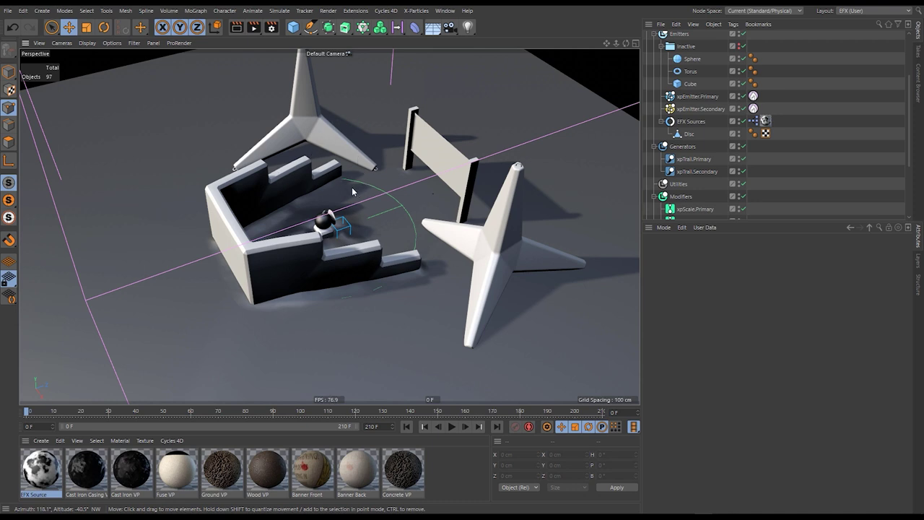
- Add an xpOVDBMesher generator to the Generators folder of the X-Particles system
scroll(459, 219, down, 1)
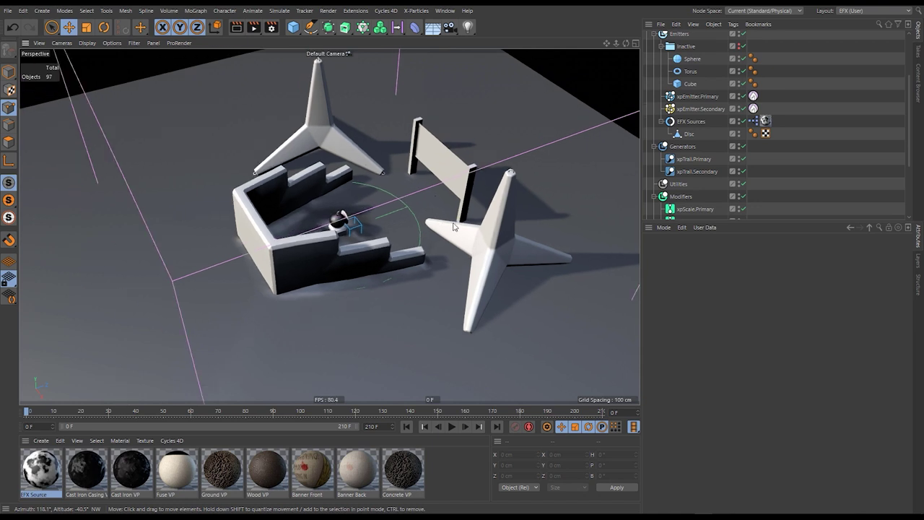
alt+middle_drag(454, 224, 441, 235)
alt+drag(441, 235, 498, 230)
click(685, 147)
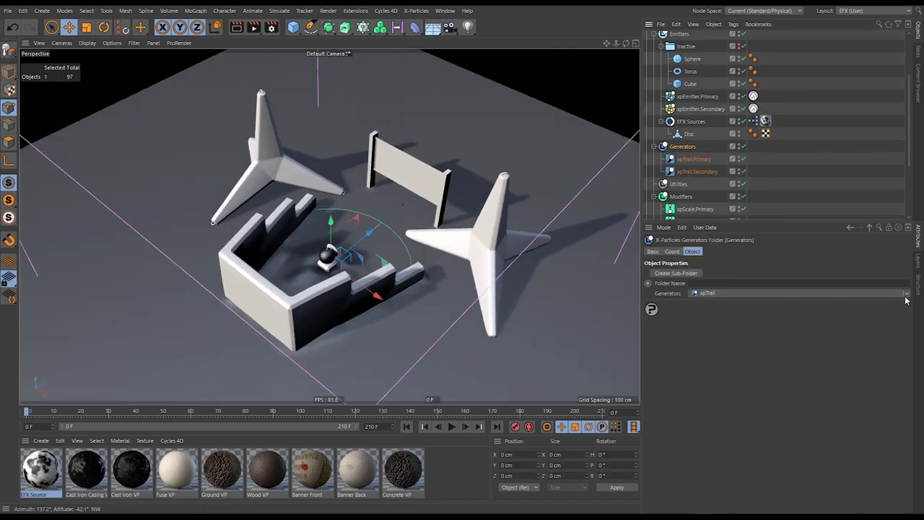
click(906, 295)
click(774, 381)
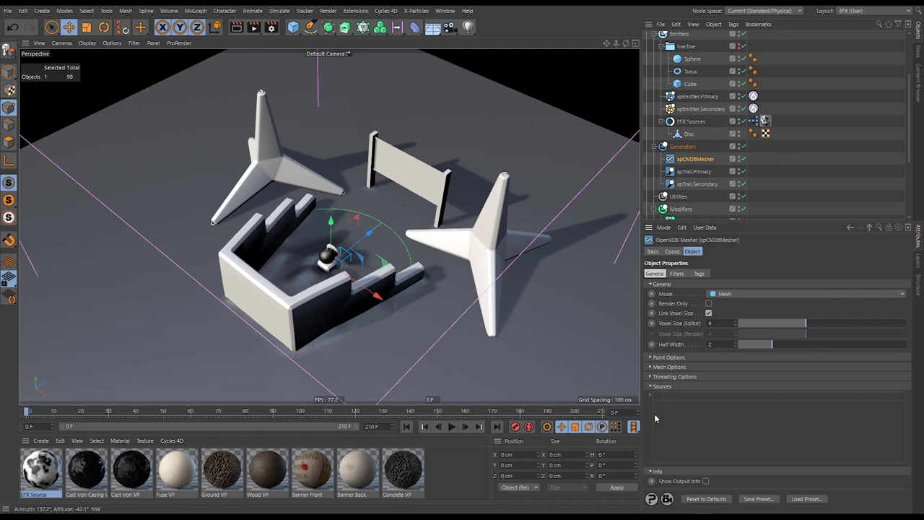
- Add Post.L, Post.R, Wall, Plinth, Concrete.Trap and Concrete.Trap.Instance from the Scenery group to the xpOVDBMesher's Sources
scroll(812, 200, down, 5)
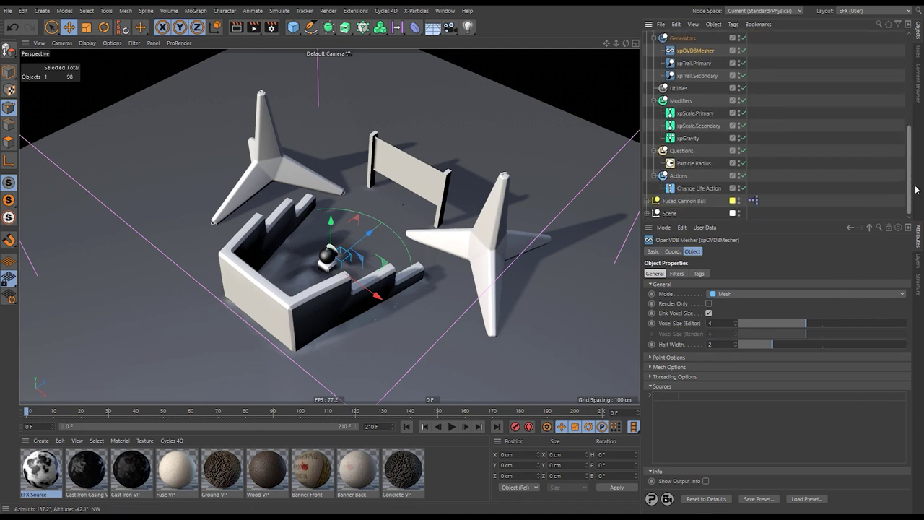
click(648, 212)
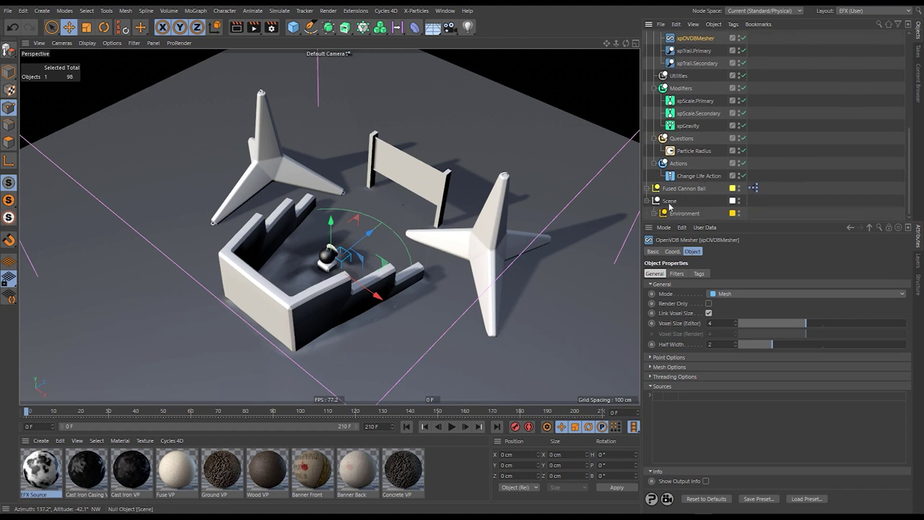
scroll(658, 211, down, 3)
click(661, 212)
scroll(661, 213, down, 5)
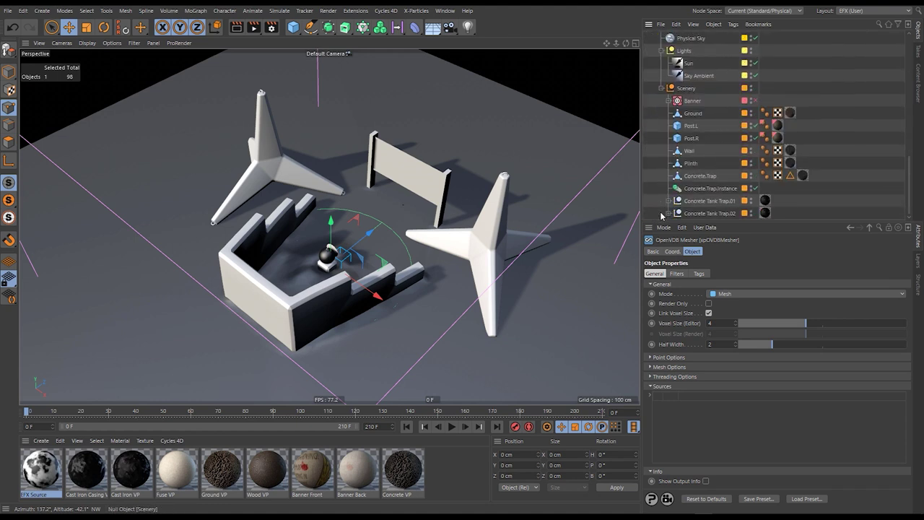
drag(693, 128, 724, 426)
drag(732, 240, 708, 422)
drag(690, 151, 695, 433)
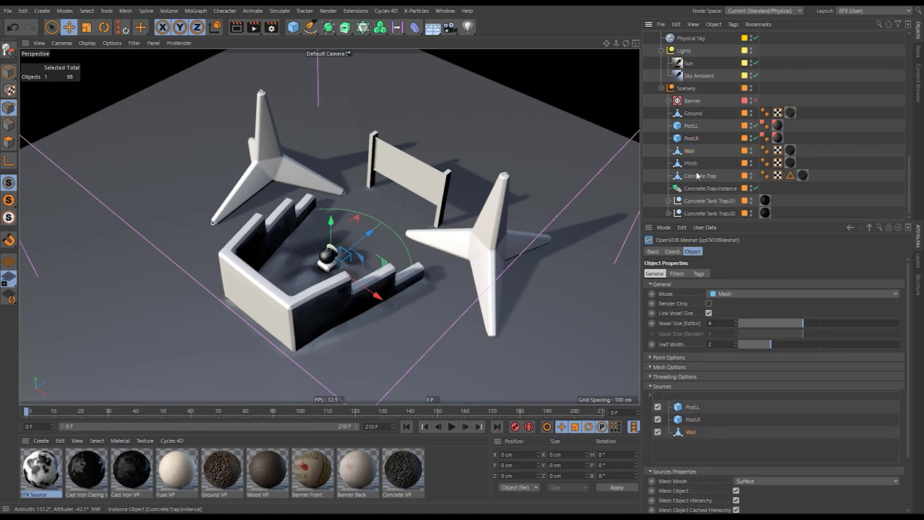
drag(695, 164, 695, 443)
drag(697, 175, 699, 448)
drag(709, 189, 700, 459)
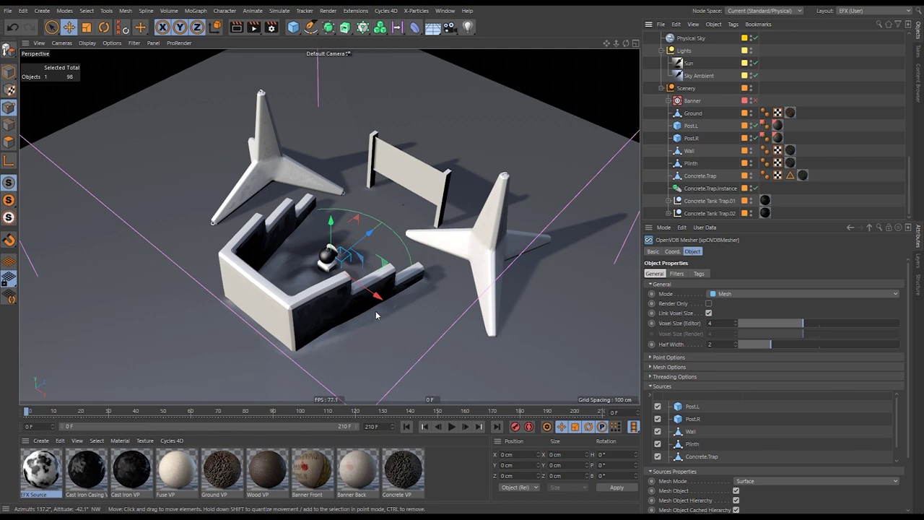
- Compare the OpenVDB mesh with the original scenery, and leave the Scenery group hidden
click(751, 87)
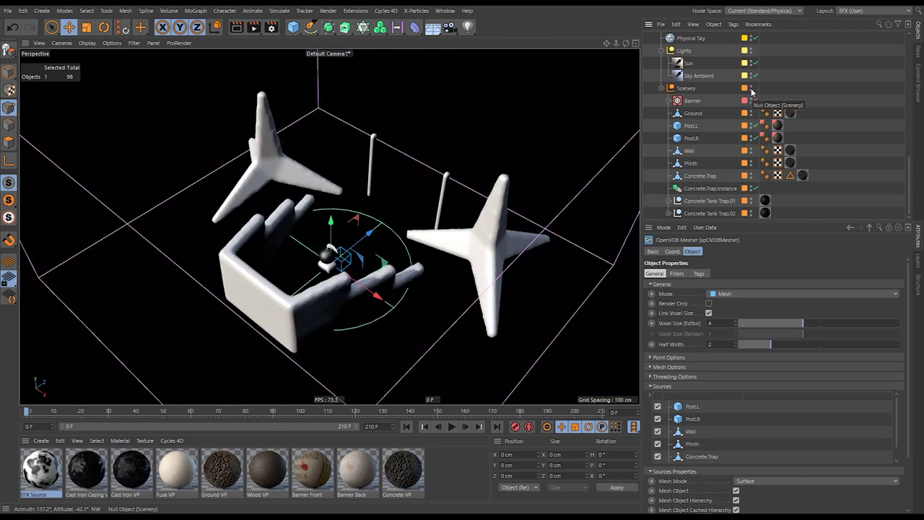
click(751, 88)
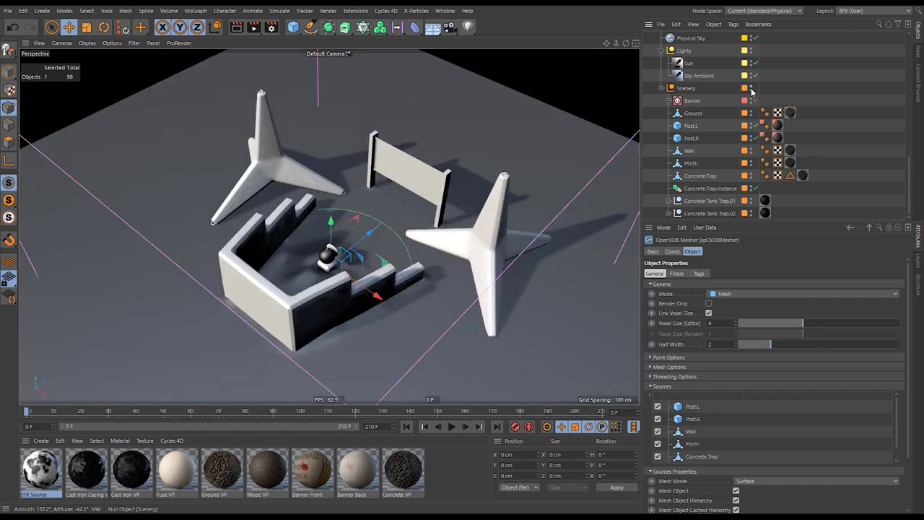
click(751, 88)
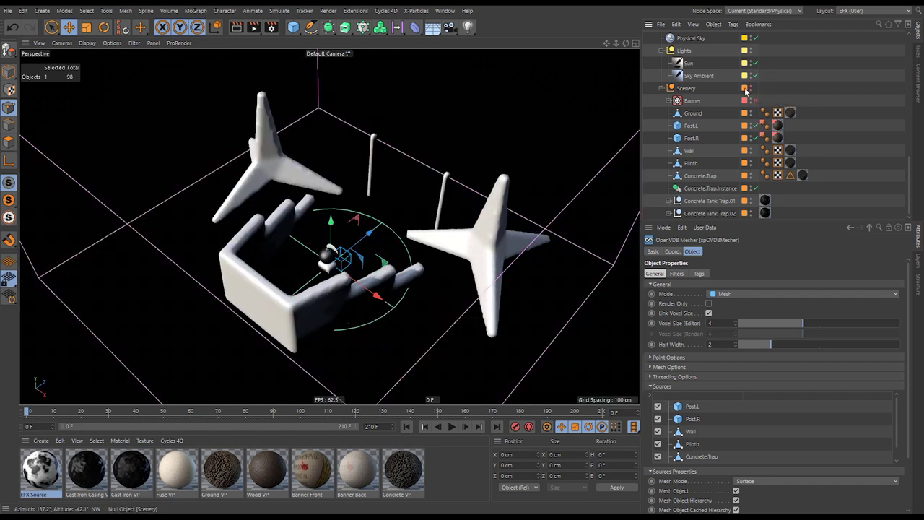
- Copy the Ground object from the Scenery group into the Generators folder below xpOVDBMesher
click(692, 116)
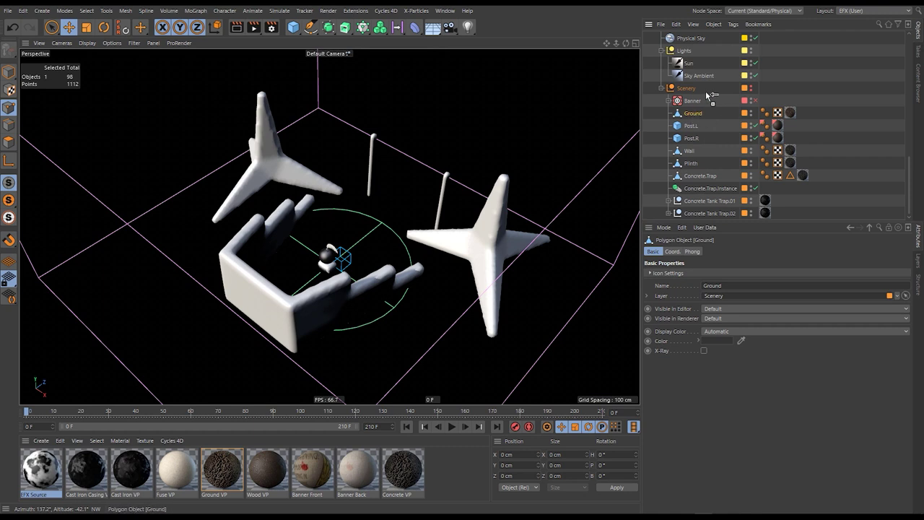
scroll(708, 38, up, 5)
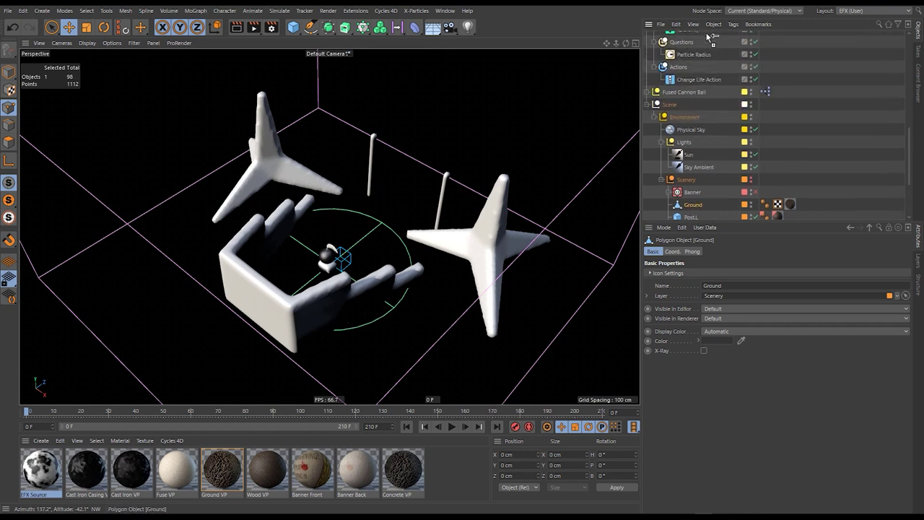
drag(708, 31, 700, 208)
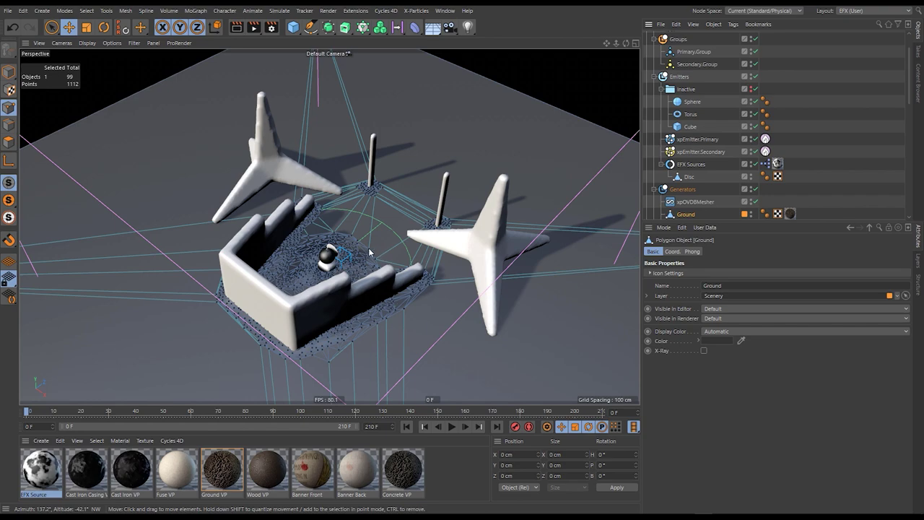
- Examine the copied Ground's polygons around the wall and out to its edges, compared with the explosion domain
click(8, 141)
alt+middle_drag(382, 352, 381, 261)
mouse_move(381, 261)
alt+mouse_down()
mouse_move(381, 105)
mouse_move(379, 269)
mouse_move(387, 262)
mouse_move(371, 253)
mouse_move(380, 252)
alt+mouse_up()
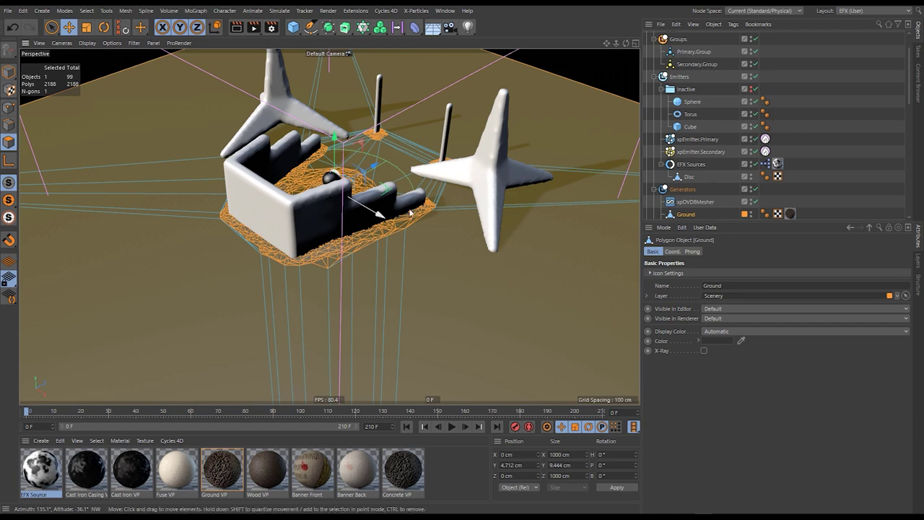
click(765, 151)
click(689, 215)
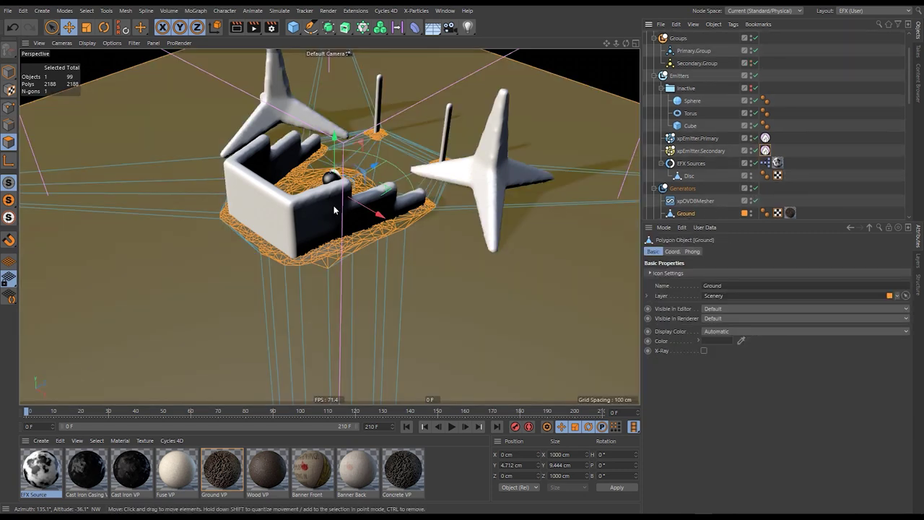
scroll(334, 205, down, 1)
alt+middle_drag(333, 205, 367, 226)
alt+drag(366, 228, 384, 241)
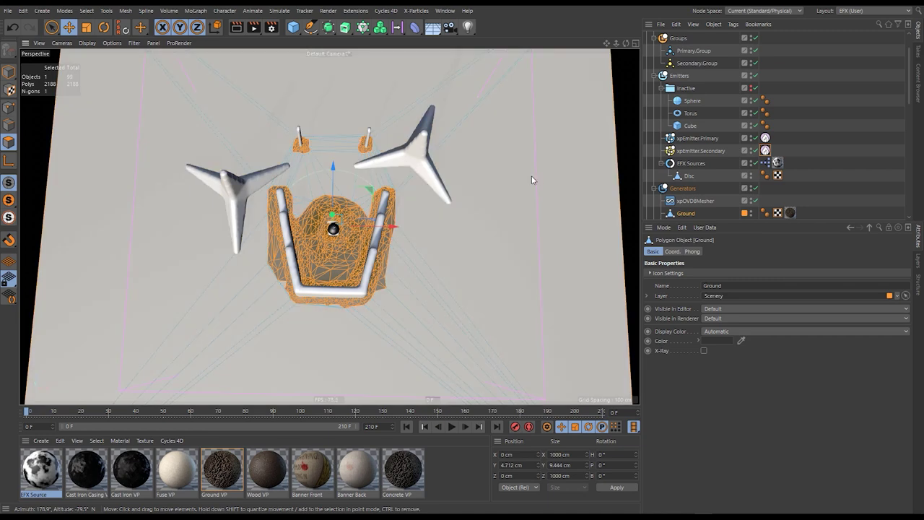
- In the Top view, scale the copied Ground's outer corner points inward to a 485 cm square inside the domain boundary
middle_click(531, 175)
middle_click(514, 175)
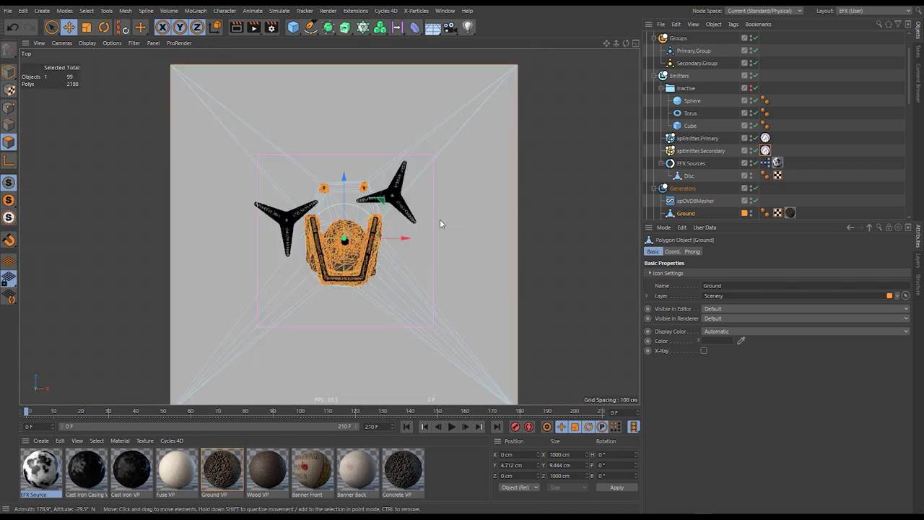
click(8, 90)
click(9, 108)
key(9)
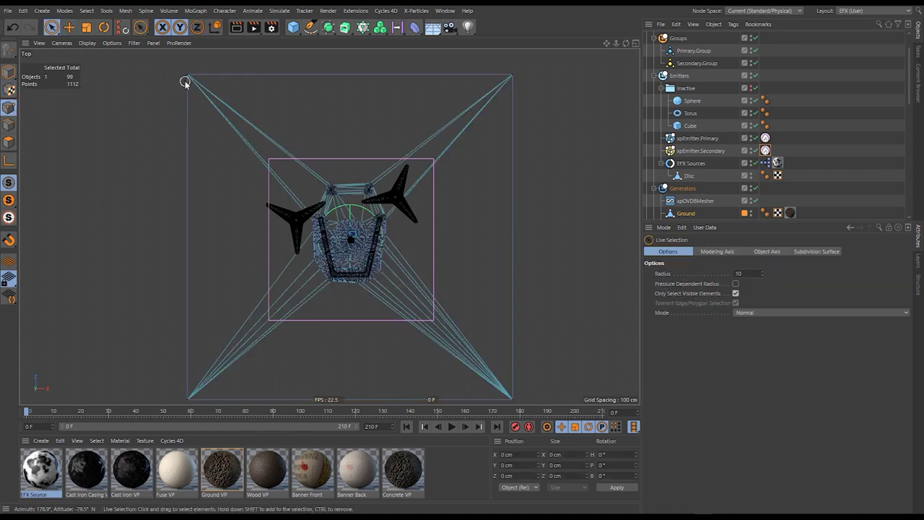
shift+click(512, 75)
alt+middle_drag(525, 305, 520, 249)
shift+click(508, 343)
key(t)
drag(543, 165, 407, 249)
scroll(371, 208, up, 1)
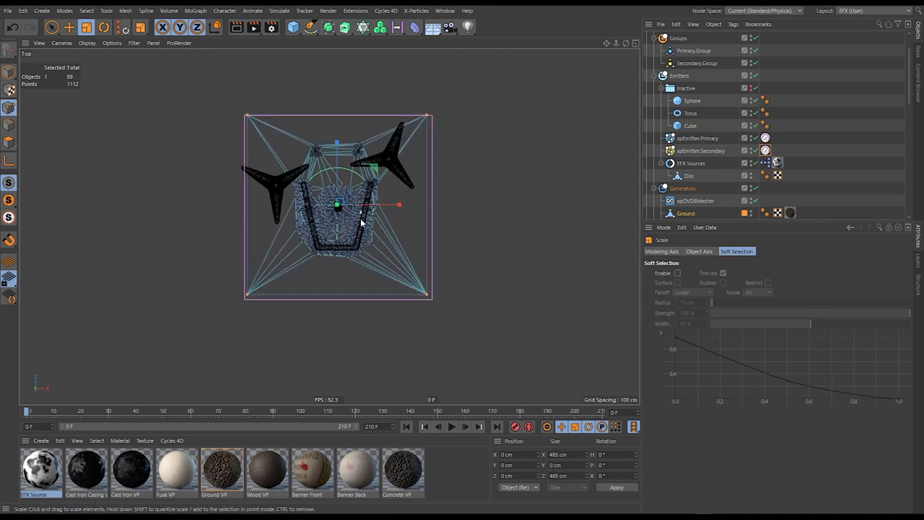
- Move the copied Ground's two corner points behind the wall to about Z -208.9 cm, and check the shape in perspective
key(space)
drag(273, 303, 252, 293)
drag(337, 237, 337, 211)
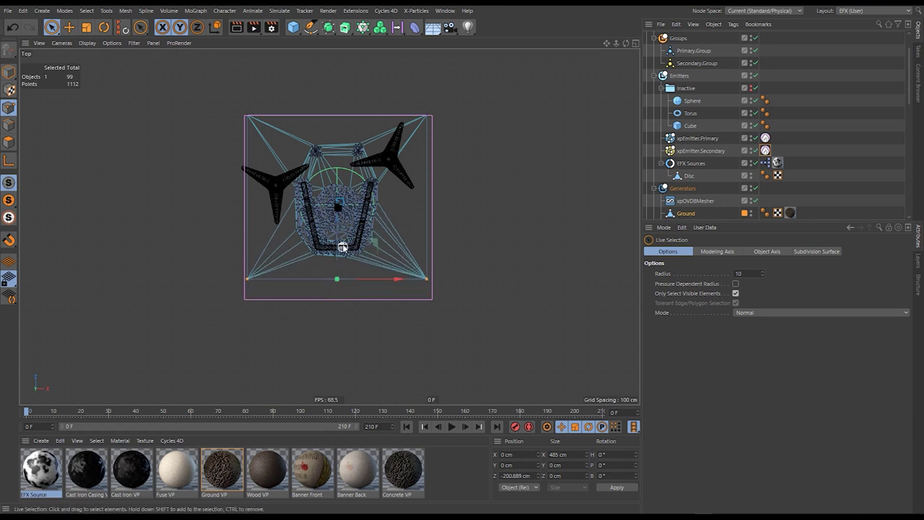
scroll(375, 245, up, 4)
alt+middle_drag(389, 242, 374, 253)
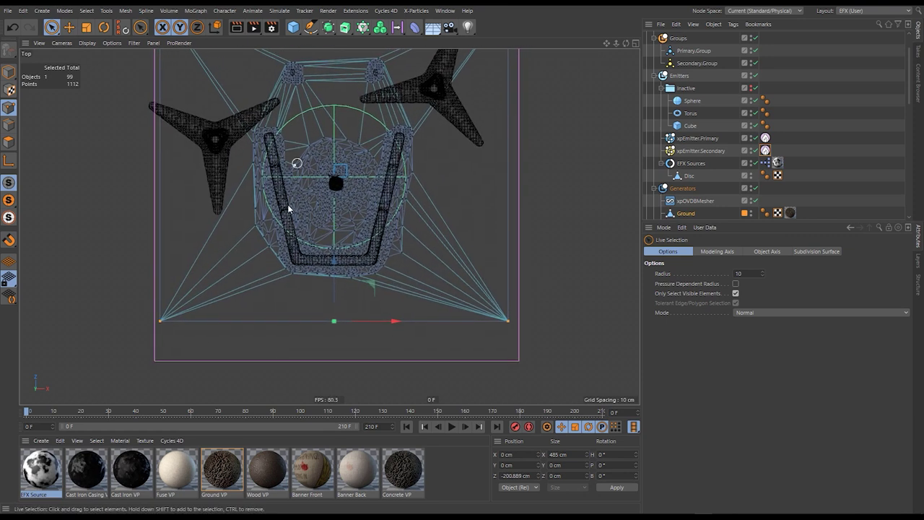
drag(334, 280, 335, 286)
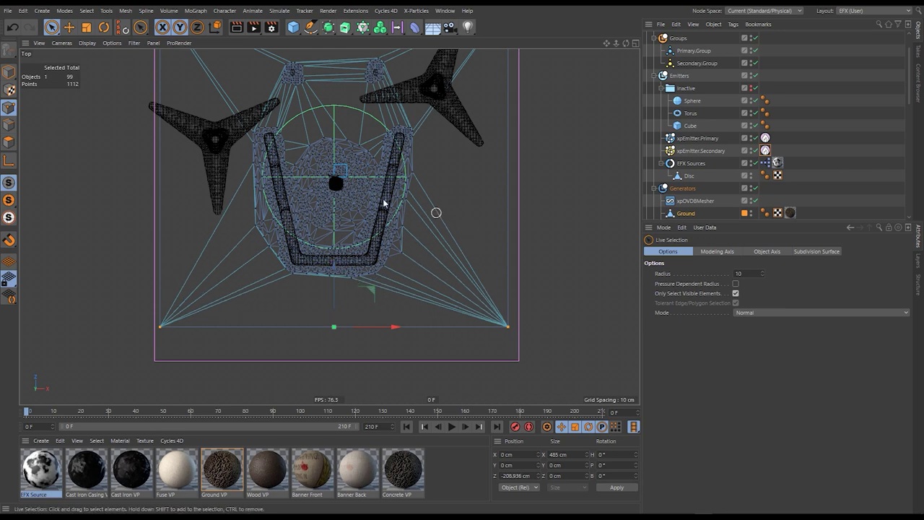
key(F1)
alt+drag(406, 279, 380, 253)
scroll(376, 263, up, 2)
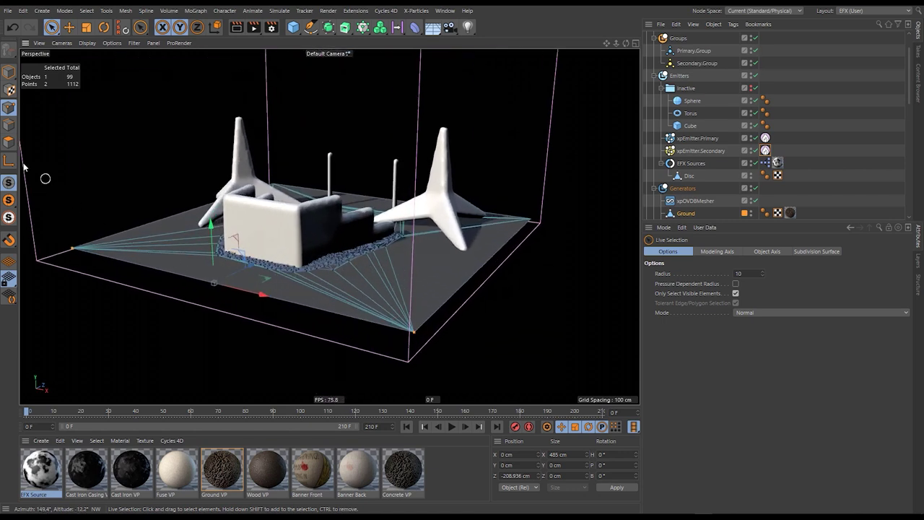
- Switch to polygon editing with all of the copied Ground's polygons selected
click(9, 142)
alt+middle_drag(337, 272, 337, 230)
alt+drag(337, 233, 378, 215)
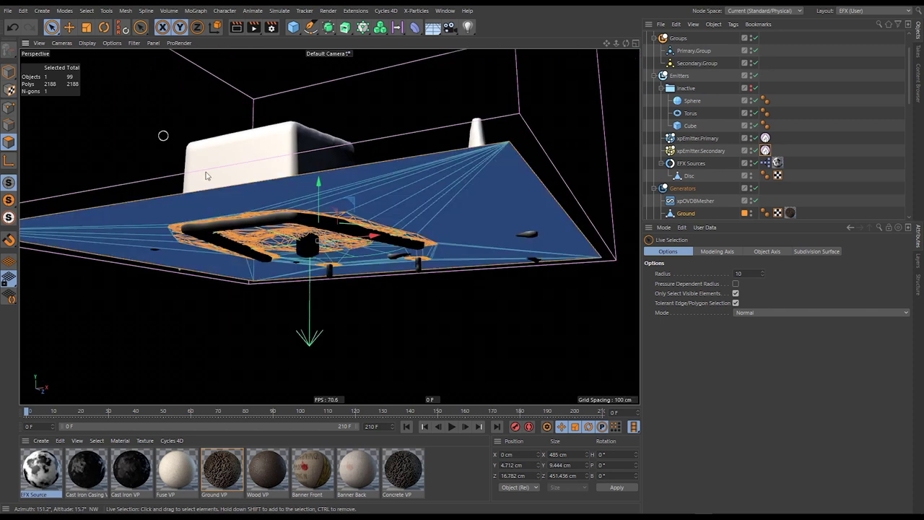
- Try to extrude all of the copied Ground's polygons with an offset of -24.7 cm, and undo it
key(d)
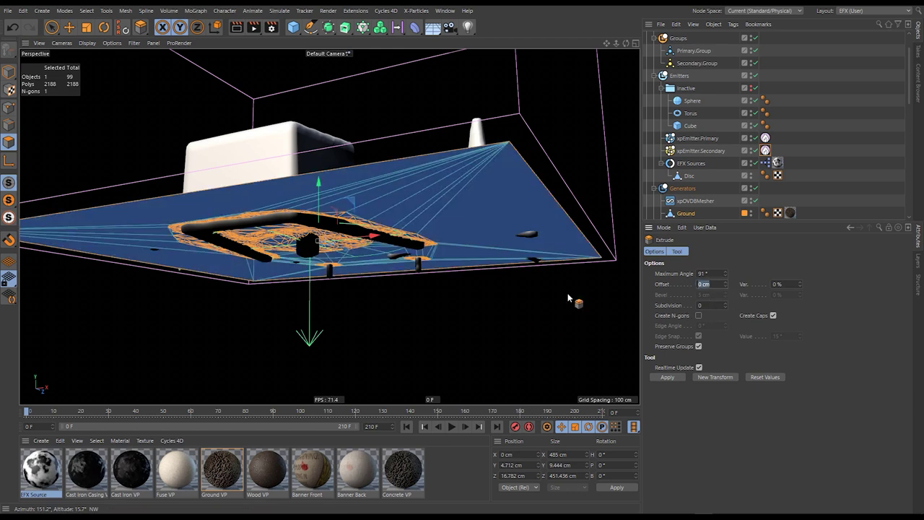
drag(437, 212, 242, 336)
alt+drag(308, 291, 260, 228)
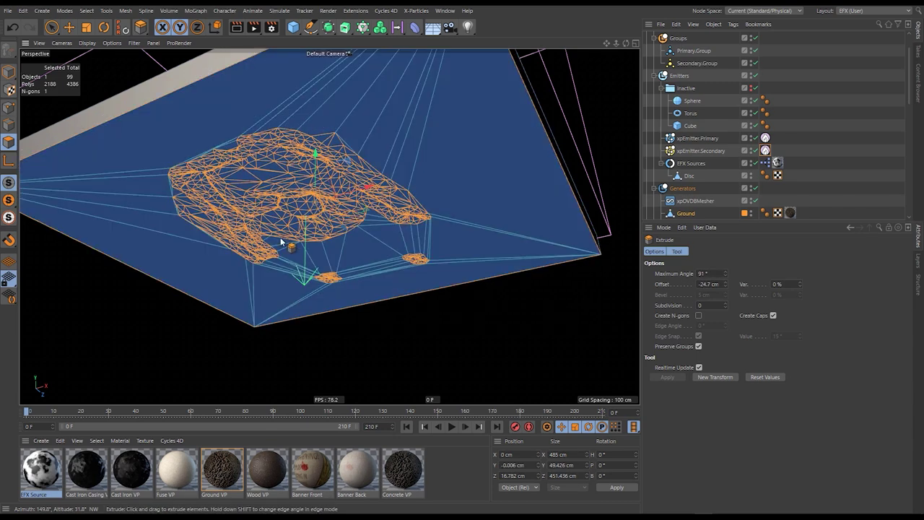
key(ctrl+z)
alt+middle_drag(335, 212, 359, 251)
alt+drag(369, 189, 393, 224)
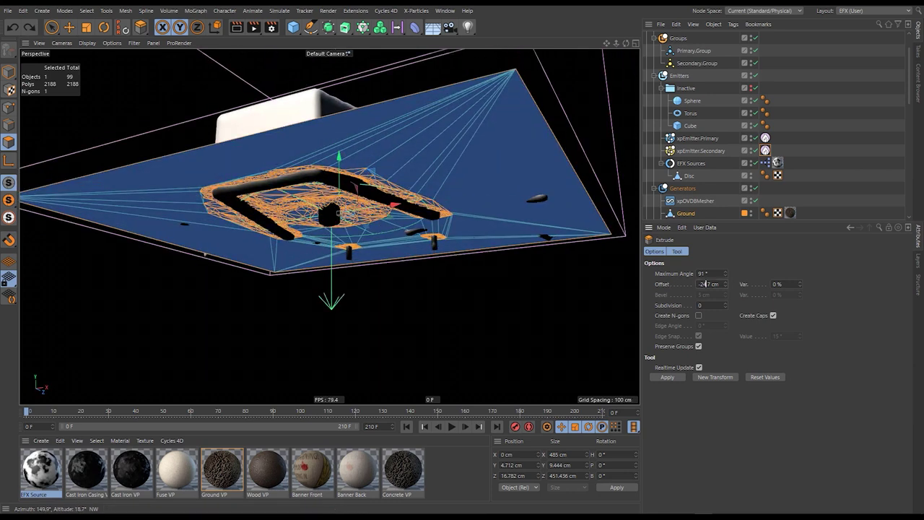
- Extrude the copied Ground's polygons with a 0 cm offset and move the extruded faces down to about Y -17.6 cm
click(703, 379)
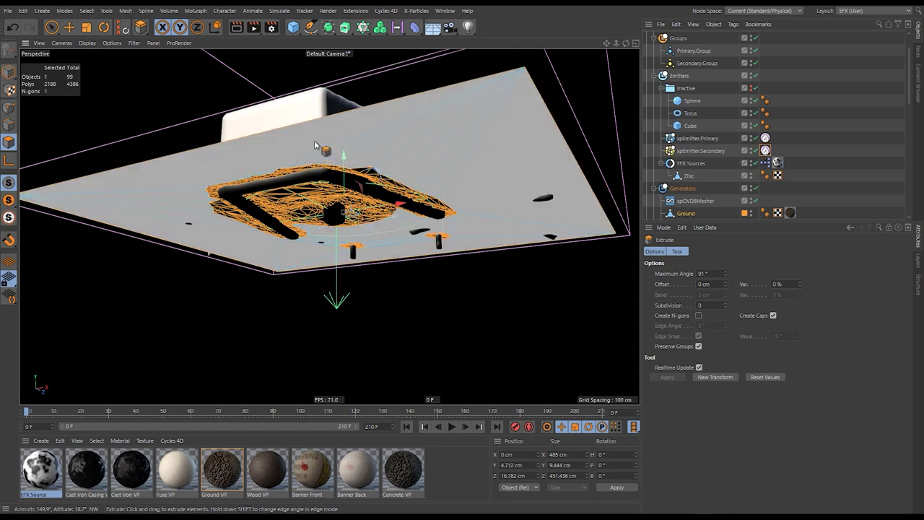
key(e)
drag(344, 154, 286, 209)
- Flatten the extruded underside of the copied Ground to a Y size of 0 cm and lower it slightly
key(t)
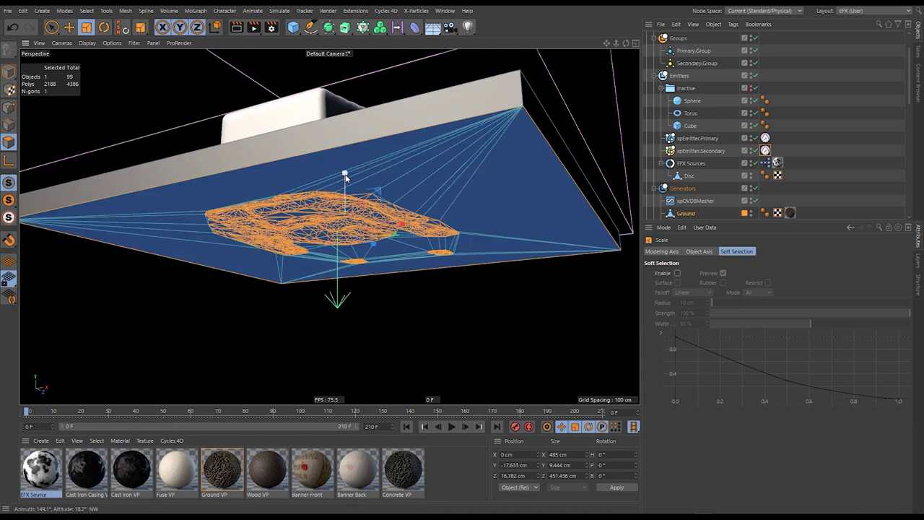
drag(345, 175, 345, 233)
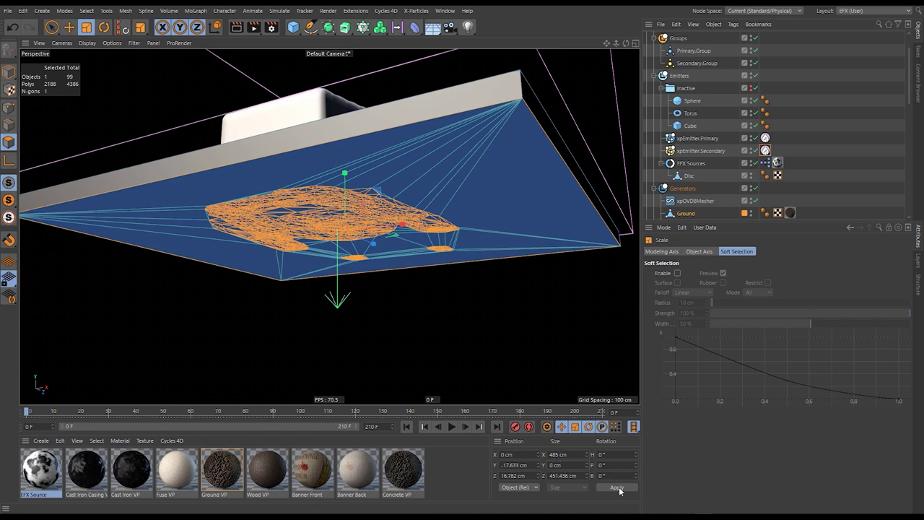
key(e)
drag(345, 174, 413, 202)
- Select all of the copied Ground's polygons, make the Ground a child of xpOVDBMesher, and check the combined mesh
key(ctrl+a)
drag(687, 213, 697, 201)
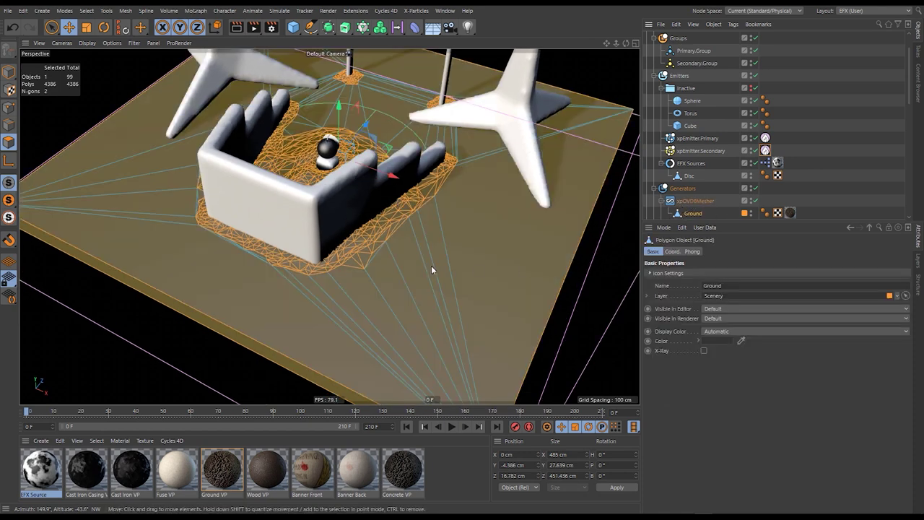
click(818, 181)
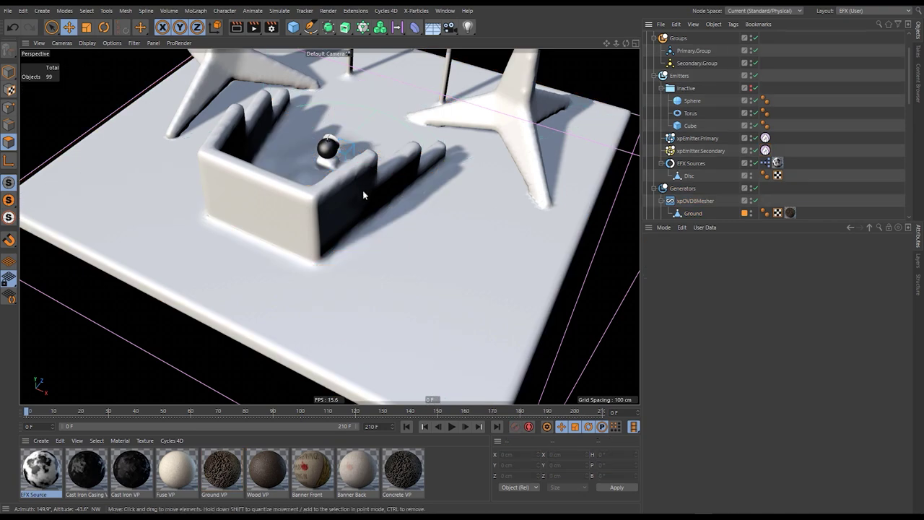
scroll(367, 189, down, 2)
alt+drag(369, 186, 383, 228)
alt+right_drag(385, 143, 410, 116)
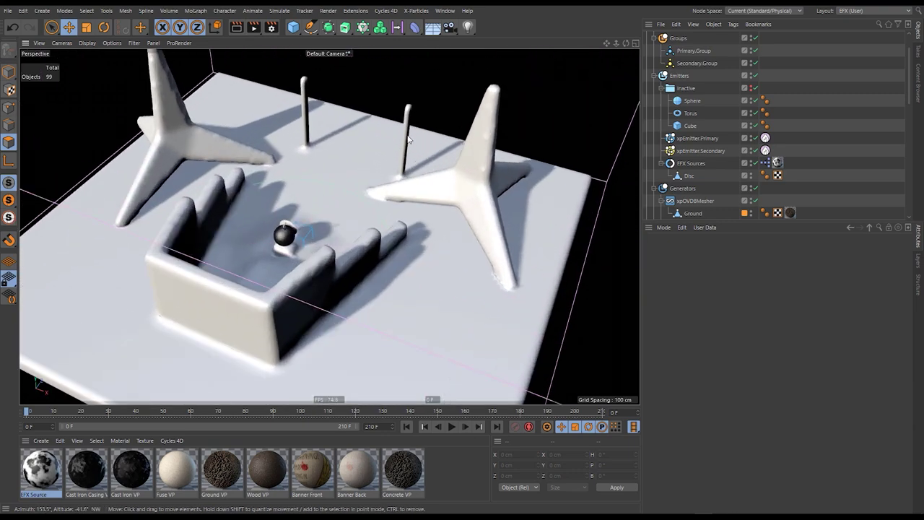
- Display the mesh with shaded lines and set xpOVDBMesher's editor voxel size to 2
key(n)
key(b)
alt+middle_drag(384, 213, 409, 120)
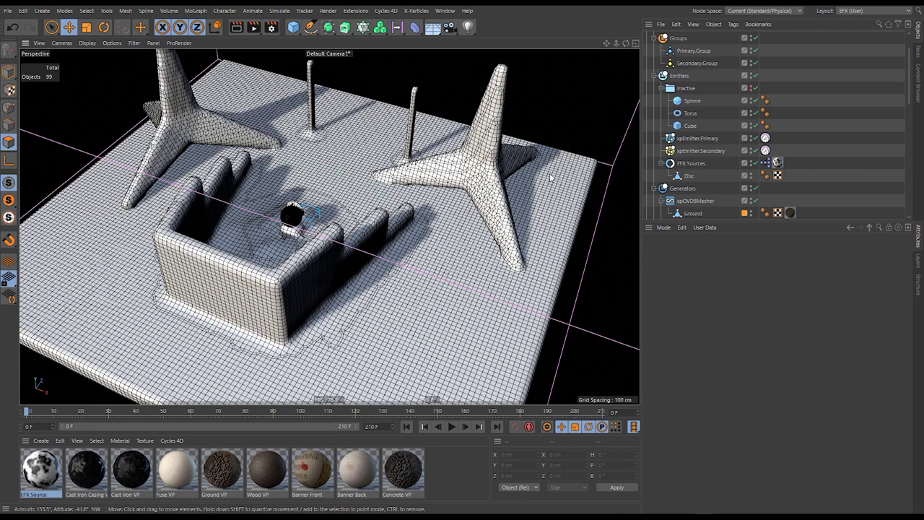
click(695, 200)
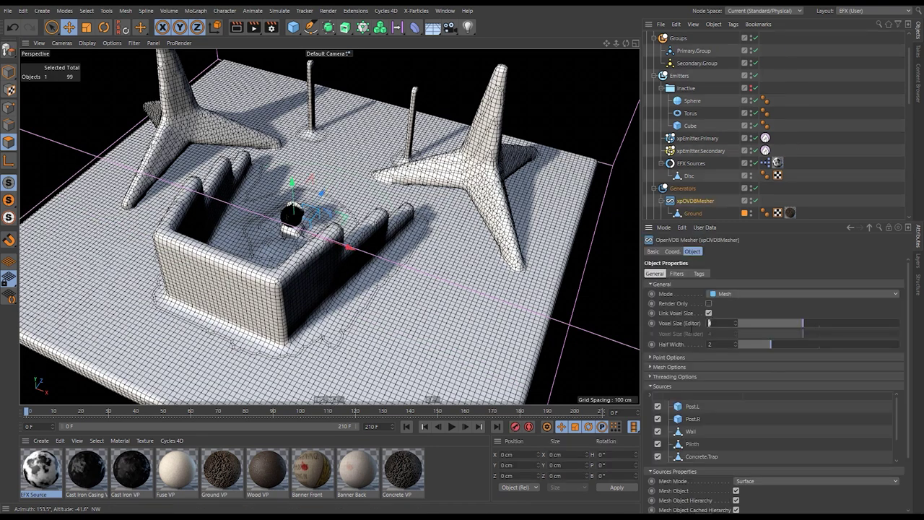
key(Return)
alt+middle_drag(374, 226, 382, 226)
alt+drag(382, 230, 368, 250)
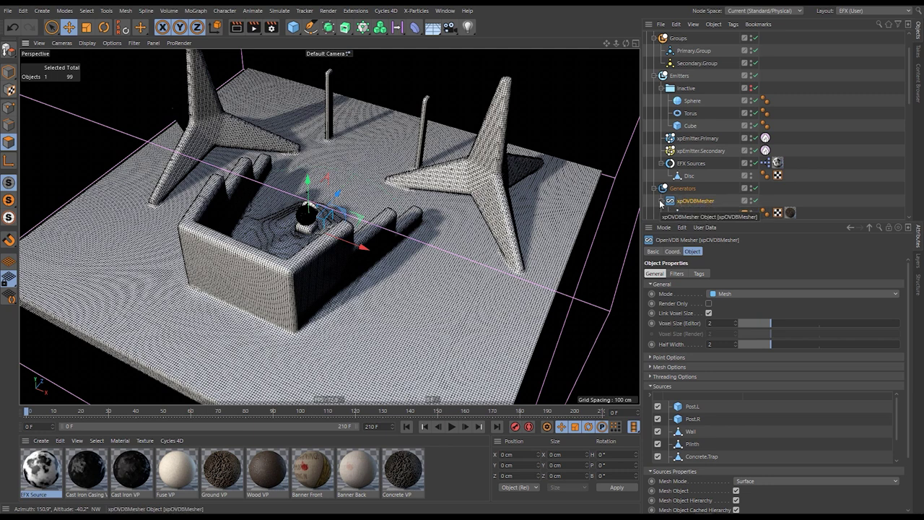
- Convert xpOVDBMesher's current state to a polygon object and disable the original mesher
scroll(671, 192, down, 3)
right_click(697, 145)
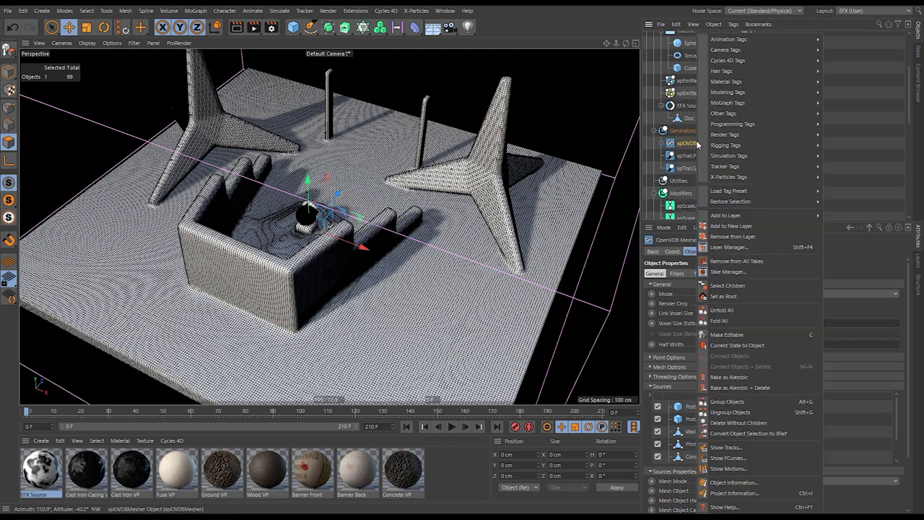
click(736, 345)
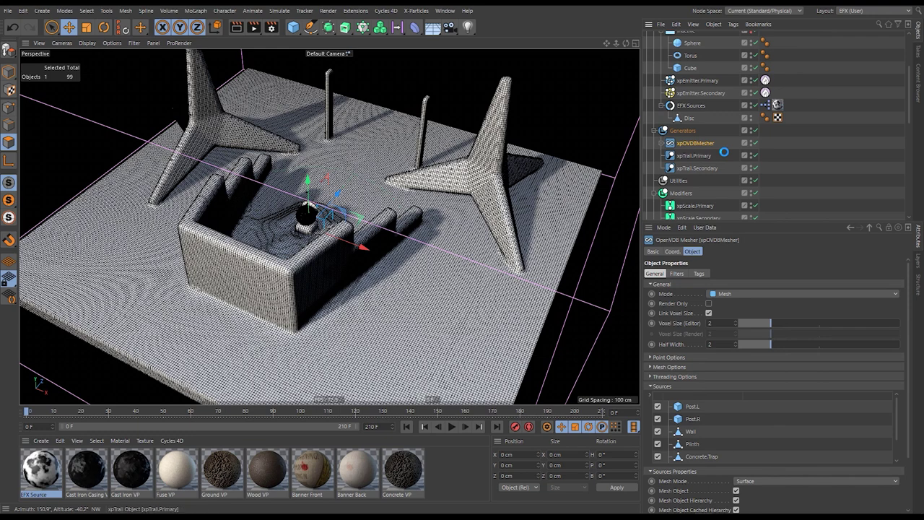
click(695, 156)
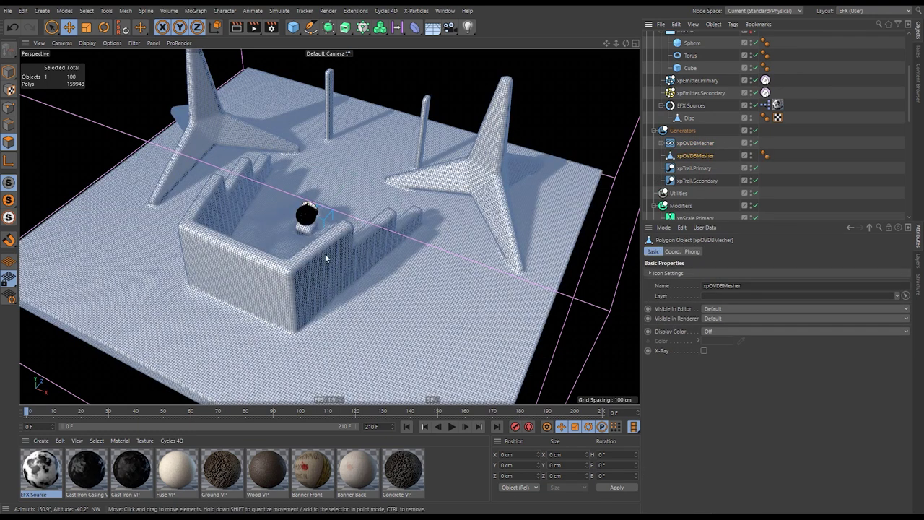
click(754, 144)
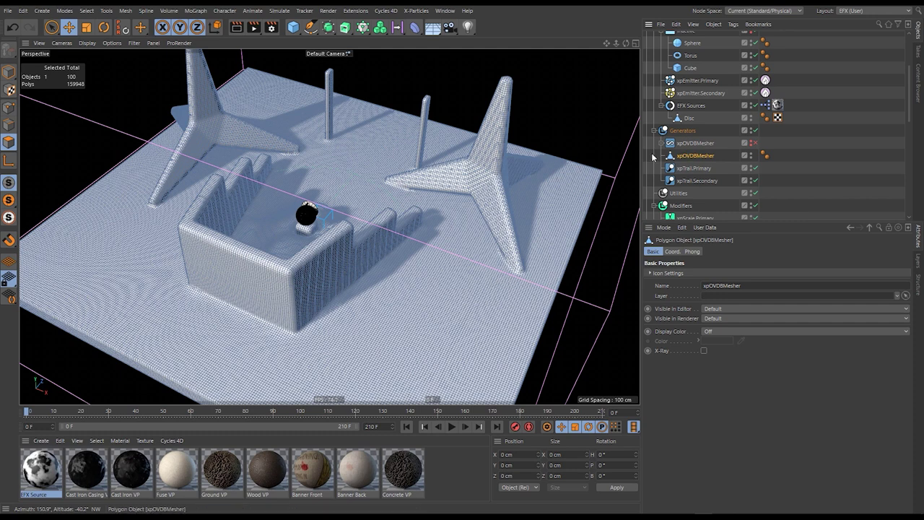
- Rename the baked polygon mesh Scene.Collider and check it within the explosion domain
double_click(709, 157)
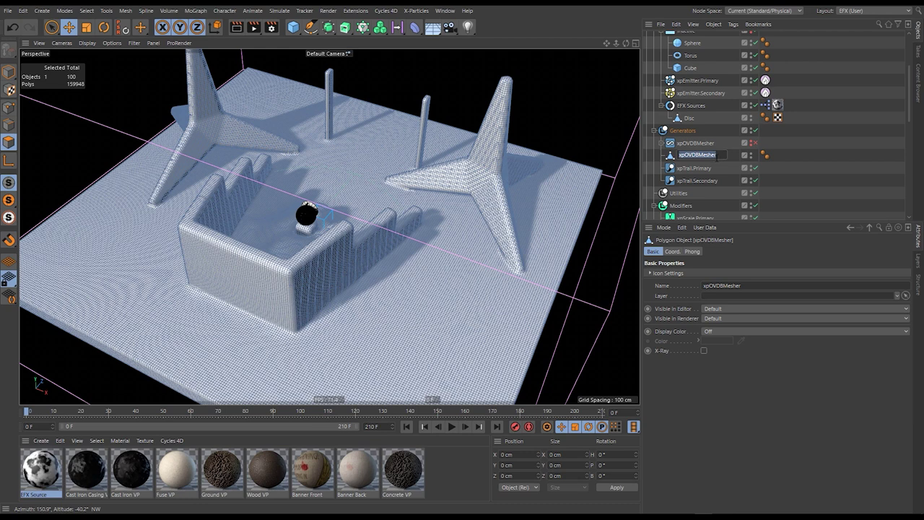
text(Co)
key(Return)
alt+middle_drag(364, 233, 383, 215)
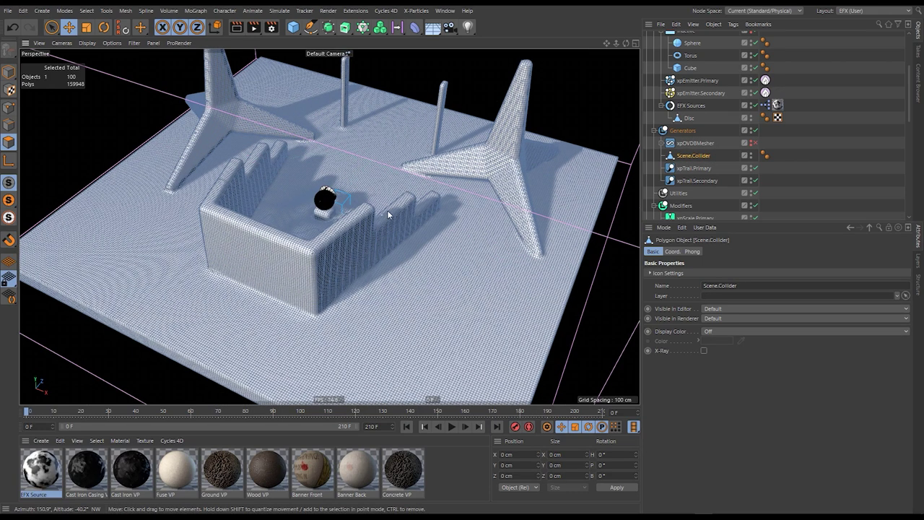
scroll(383, 221, down, 3)
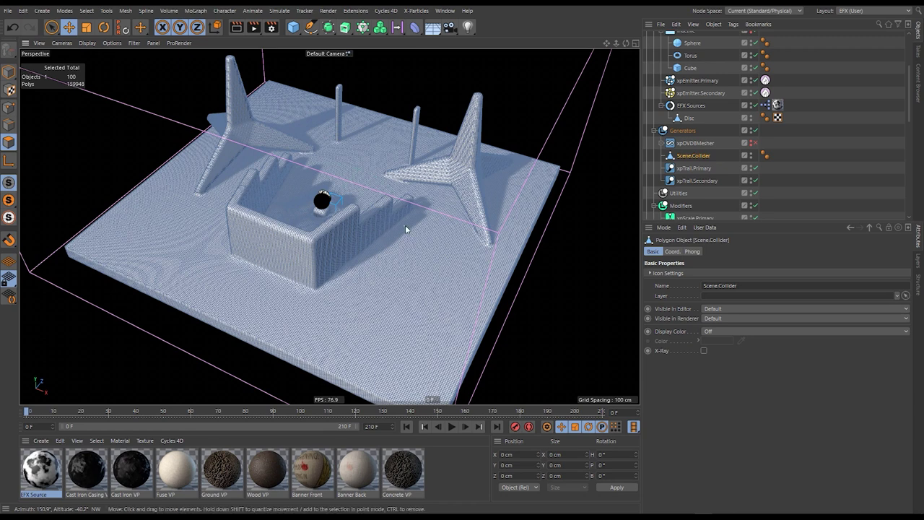
mouse_move(359, 237)
alt+mouse_down()
mouse_move(353, 256)
mouse_move(349, 246)
alt+mouse_up()
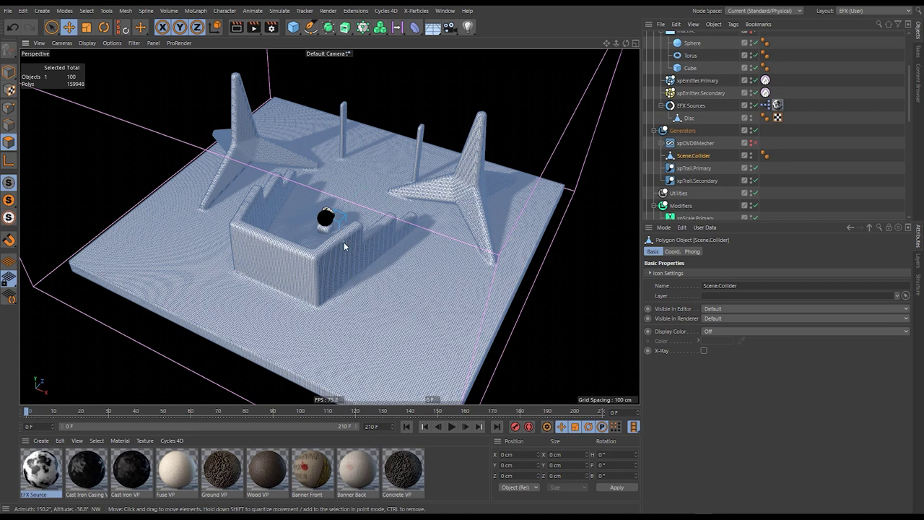
scroll(347, 231, up, 2)
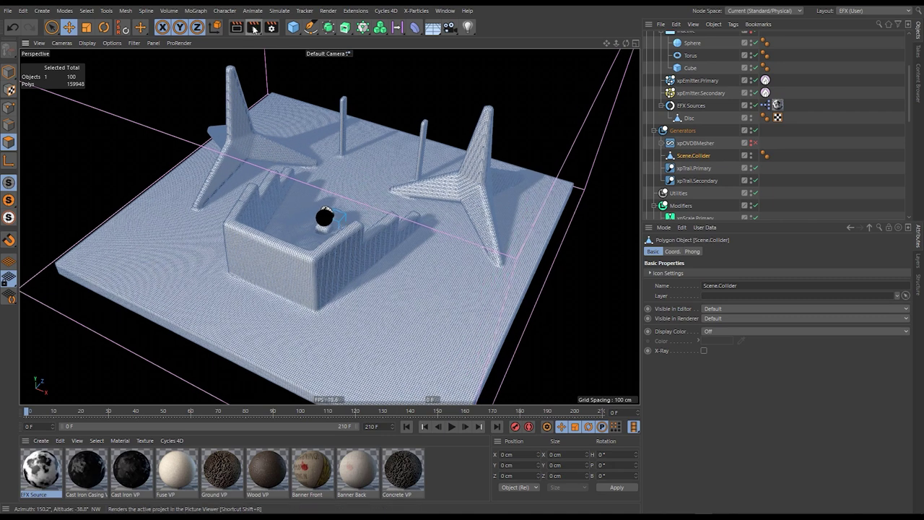
- Add a Polygon Reduction generator as parent of Scene.Collider and set its triangle count to 1000
click(328, 29)
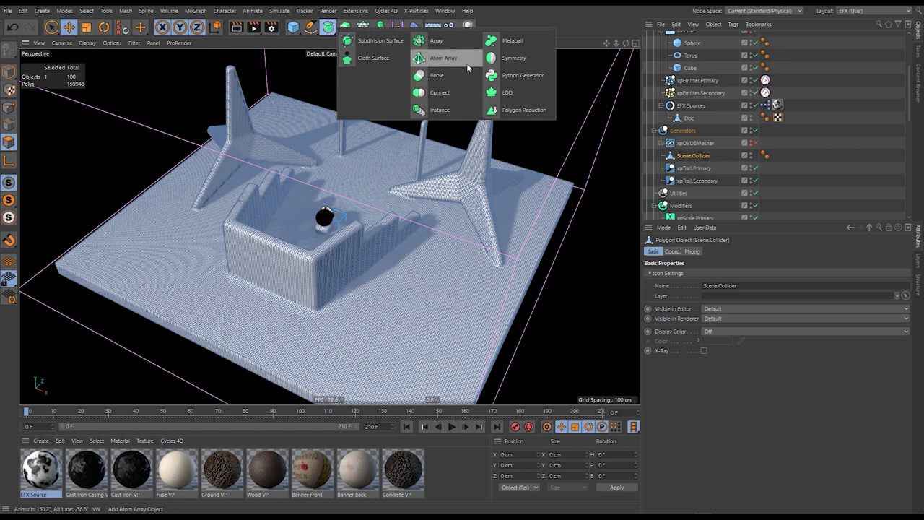
click(519, 116)
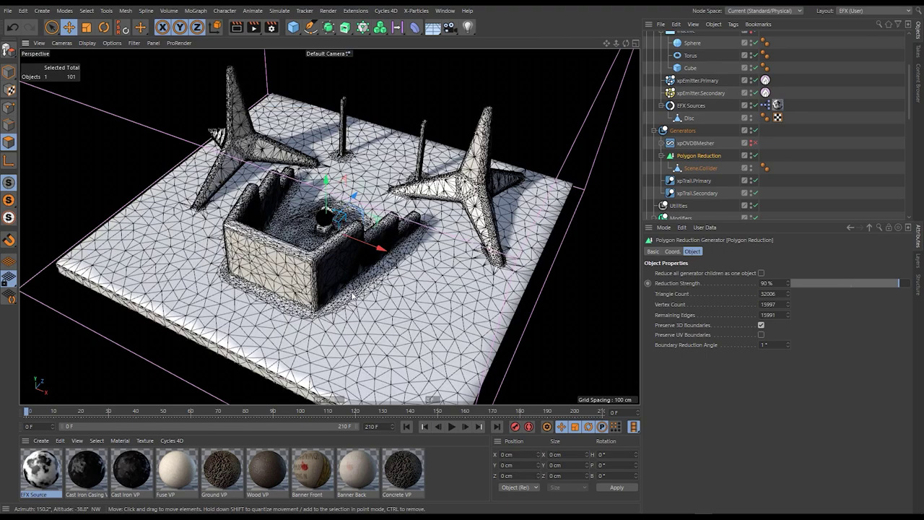
alt+drag(404, 260, 417, 279)
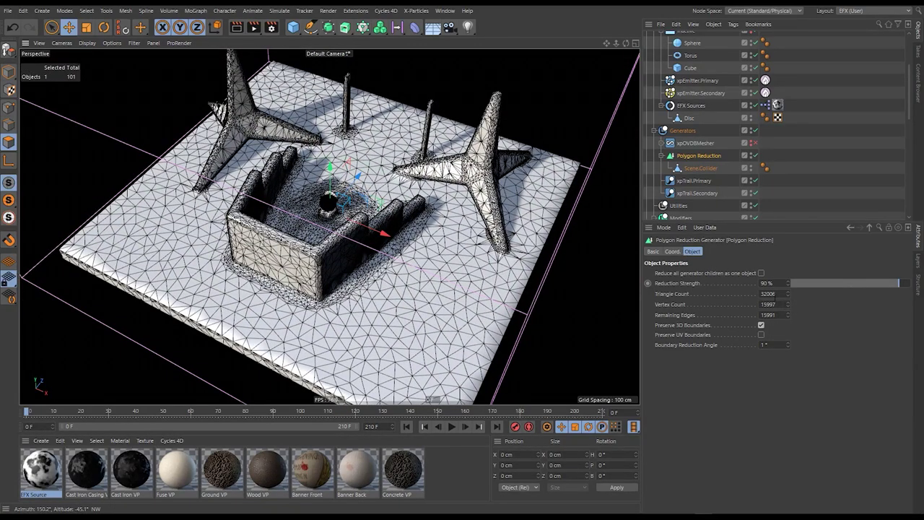
drag(775, 294, 747, 296)
text(1)
text(10000)
key(Return)
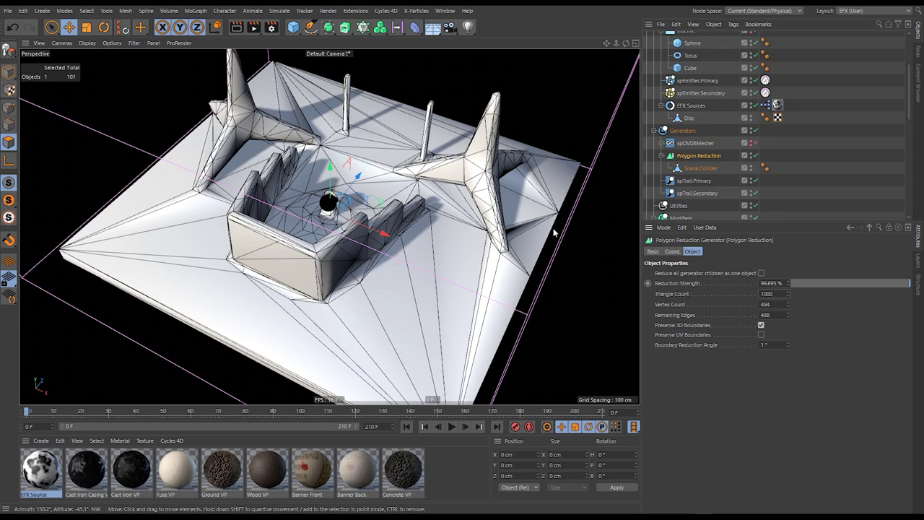
- Examine the reduced mesh around the wall, posts and concrete traps from several angles
alt+middle_drag(396, 188, 389, 216)
alt+right_drag(382, 157, 430, 156)
alt+drag(418, 173, 469, 160)
alt+middle_drag(415, 314, 397, 193)
alt+drag(397, 195, 355, 203)
alt+right_drag(460, 185, 394, 199)
alt+drag(394, 199, 419, 204)
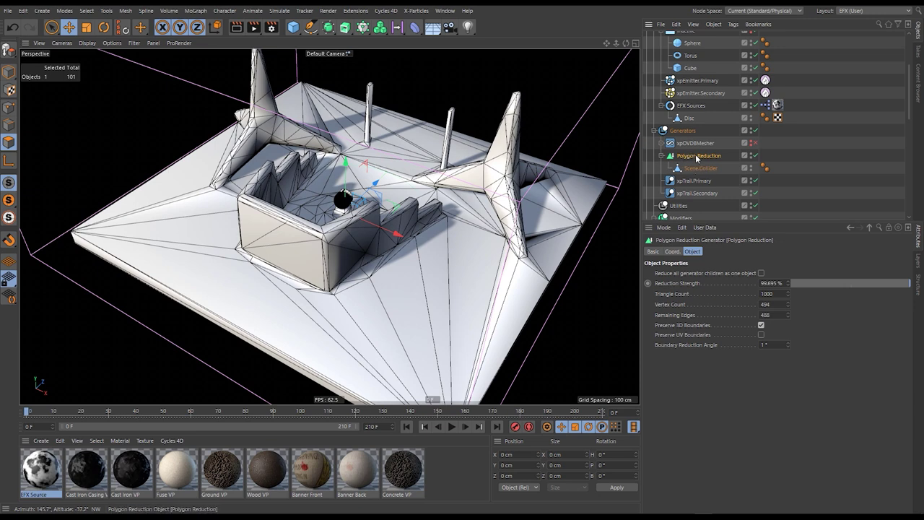
- Bake the Polygon Reduction into Scene.Collider, remove the leftover parent, and place the mesh in the Emitters folder below EFX Sources
key(c)
key(Delete)
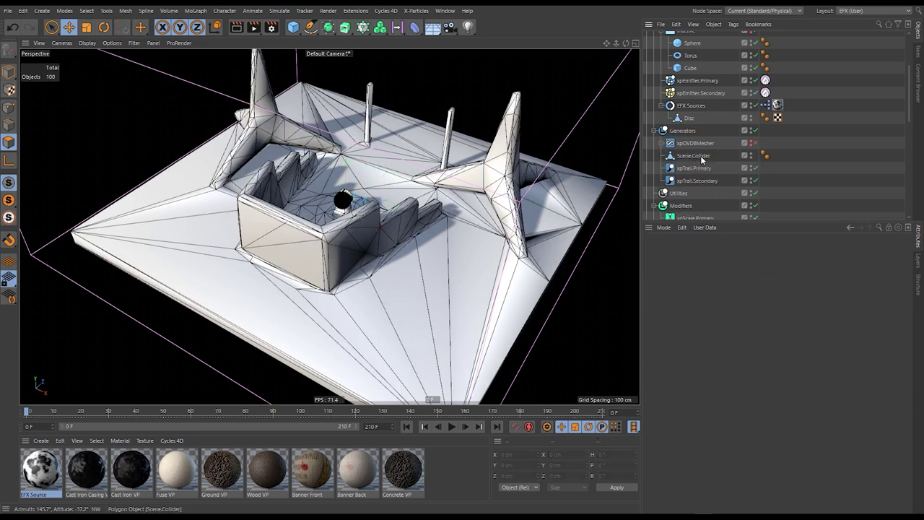
drag(693, 152, 689, 102)
click(663, 157)
click(660, 152)
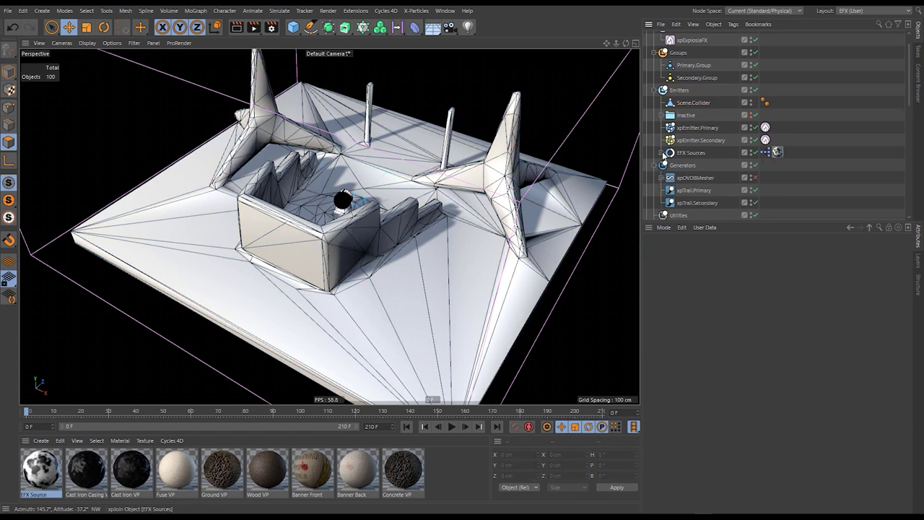
drag(697, 104, 698, 160)
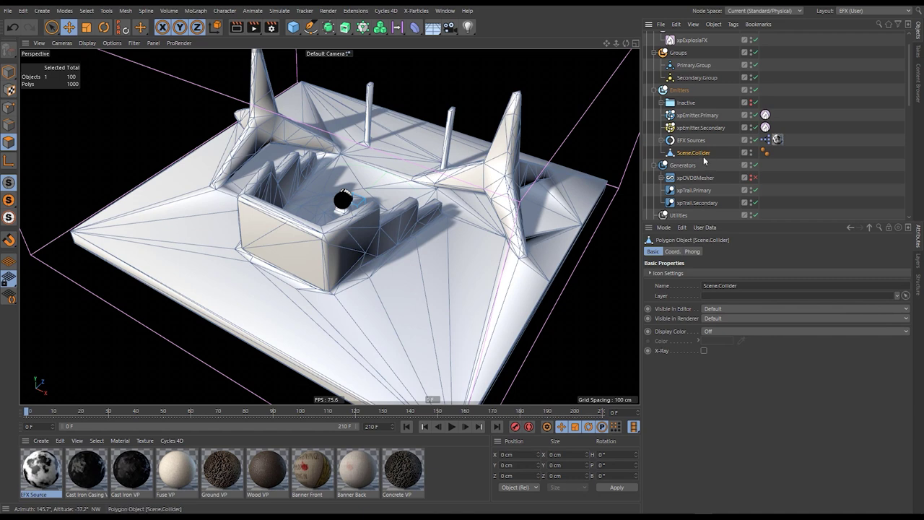
- Add an xpExplosiaFX Collider tag and an xpCollider tag to Scene.Collider
right_click(698, 153)
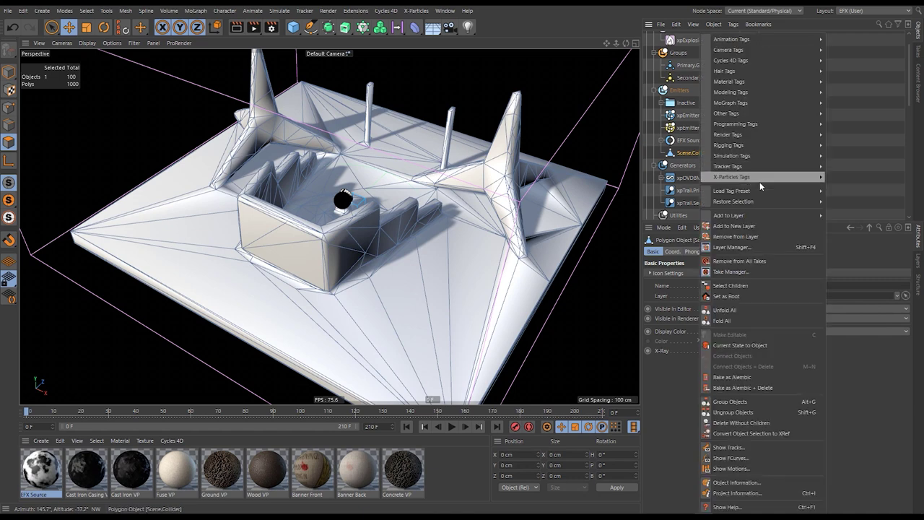
mouse_move(759, 177)
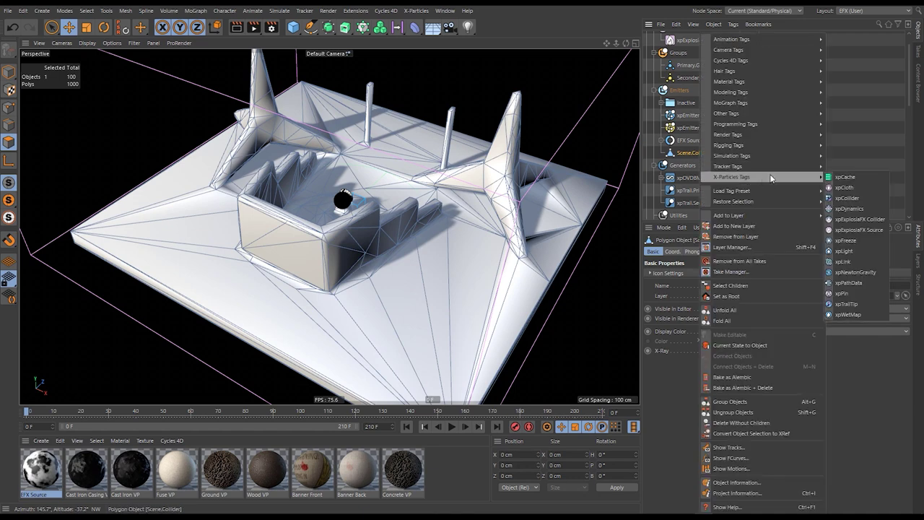
click(876, 220)
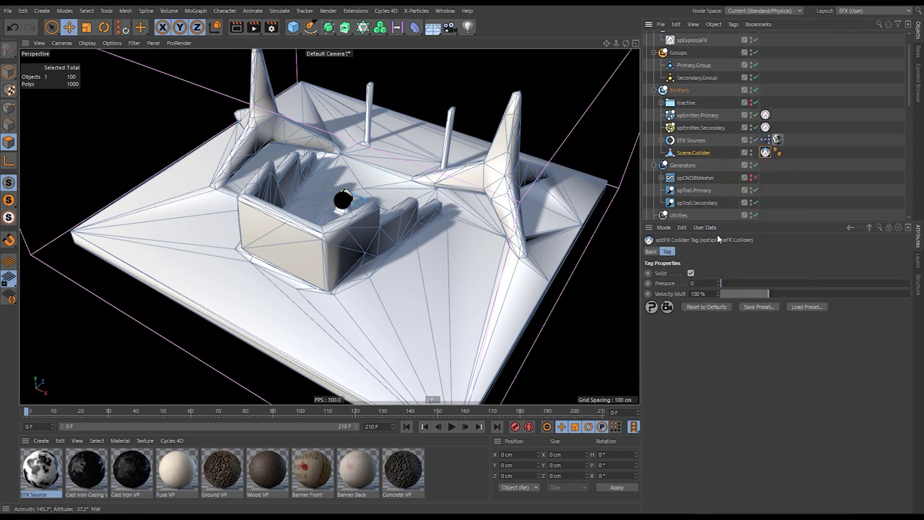
right_click(703, 153)
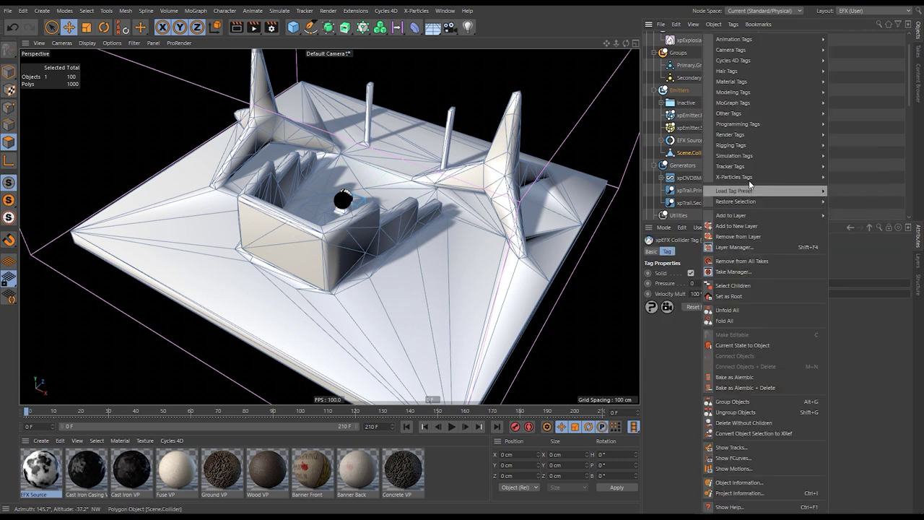
mouse_move(749, 179)
click(847, 197)
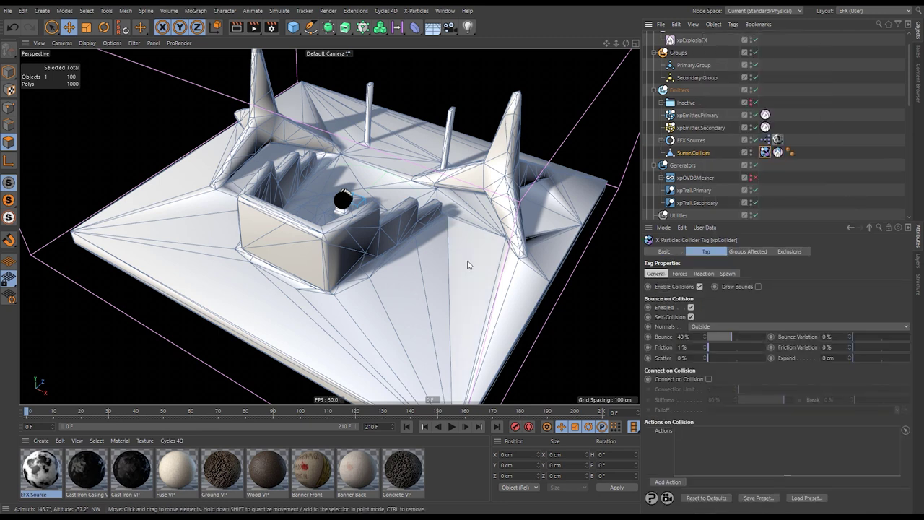
- Hide Scene.Collider in the viewport and make the Scenery group visible again
alt+drag(355, 208, 303, 216)
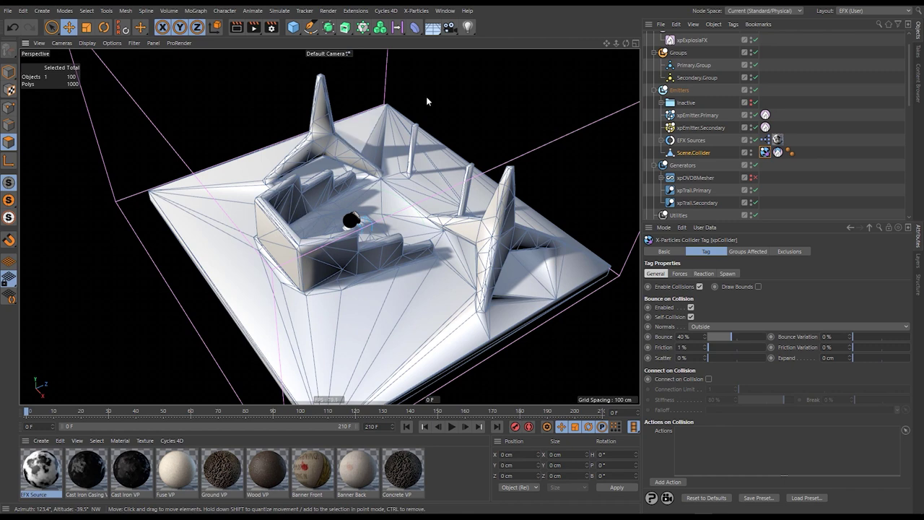
alt+drag(508, 254, 465, 286)
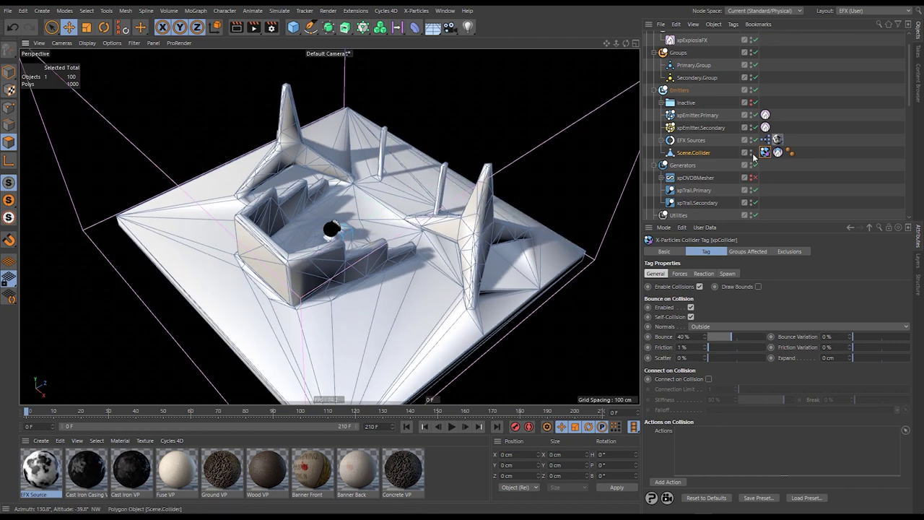
click(753, 153)
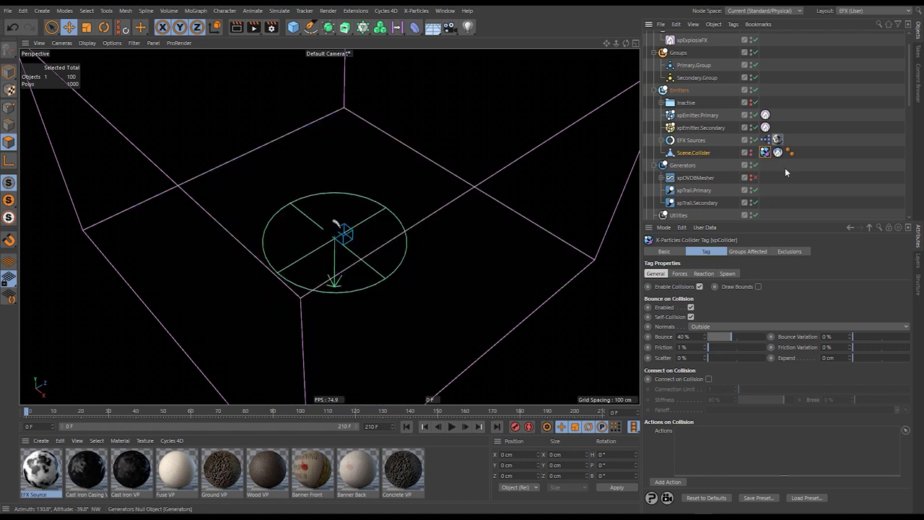
scroll(774, 178, down, 6)
click(751, 184)
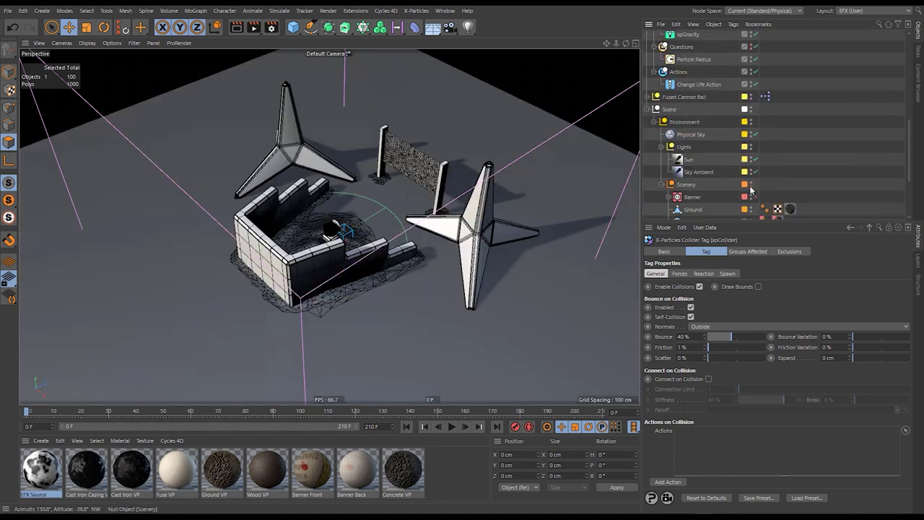
- Clear the selection and switch the viewport display to Gouraud Shading without wireframe lines
click(792, 157)
key(n)
key(a)
alt+drag(411, 200, 371, 212)
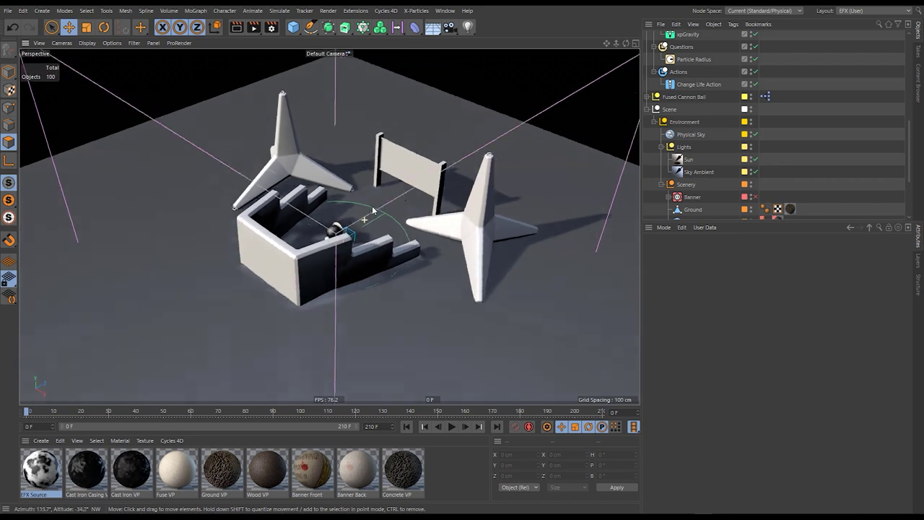
alt+right_drag(371, 212, 394, 203)
scroll(392, 210, up, 2)
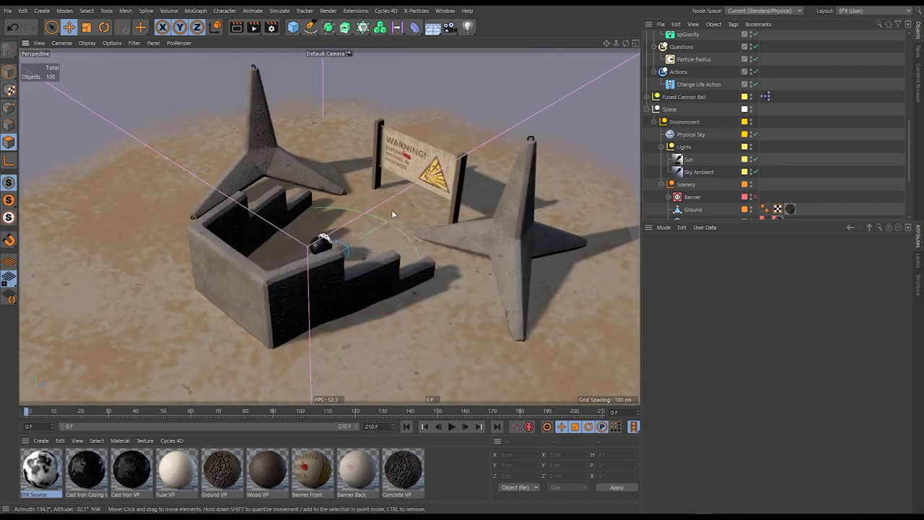
alt+drag(389, 213, 382, 210)
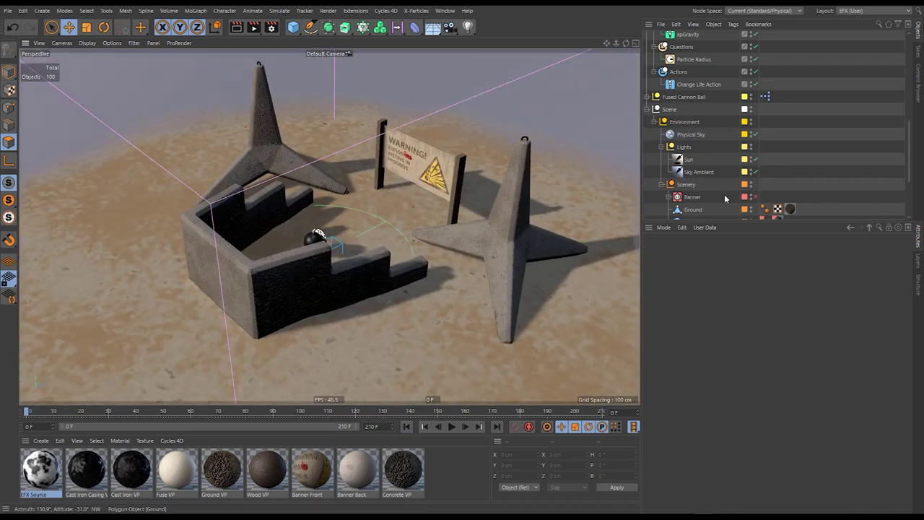
- Swap the Disc in EFX Sources with the Sphere from the Inactive folder, and play the simulation
scroll(715, 124, up, 5)
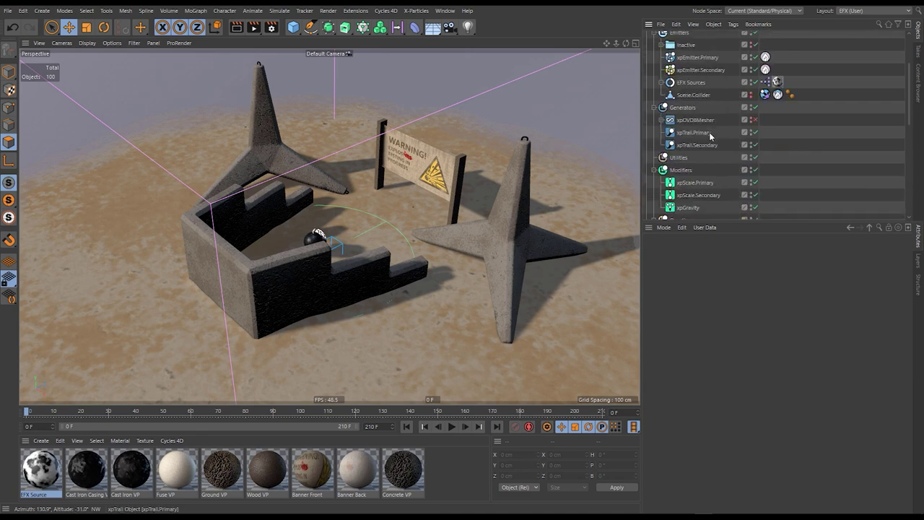
click(662, 83)
click(661, 46)
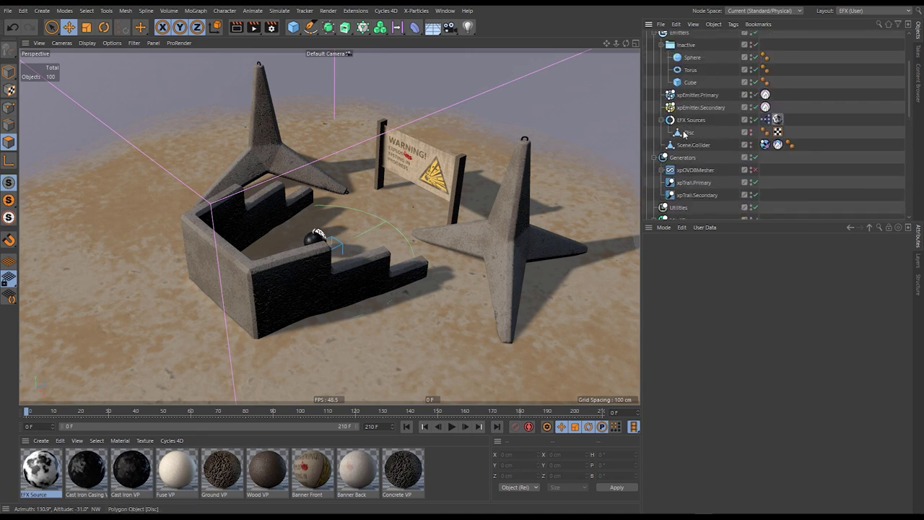
drag(693, 67, 692, 133)
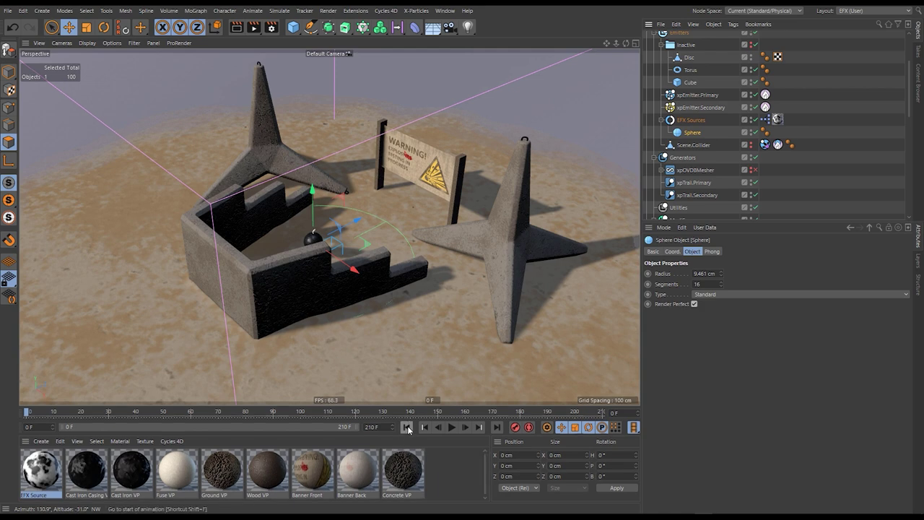
click(457, 428)
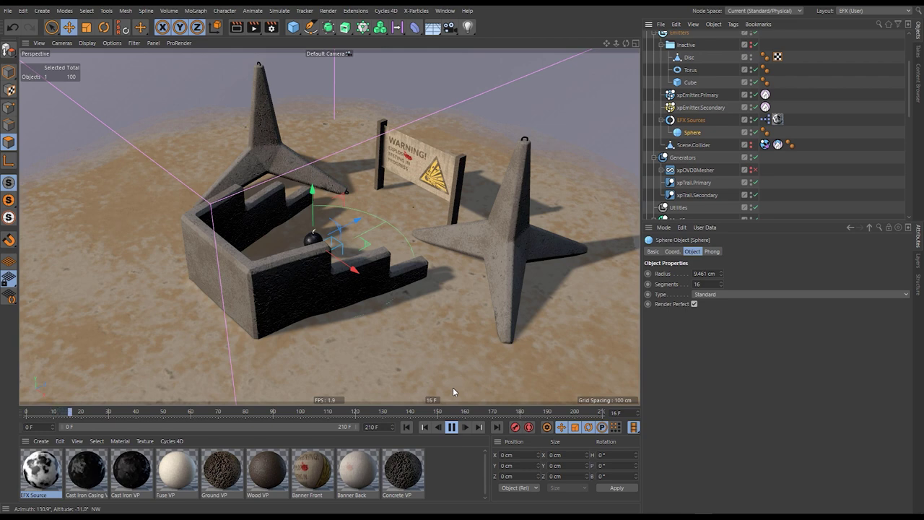
click(451, 427)
- Set the Fused Cannon Ball's Fuse Start to 0 F and Fuse Length to 10 F
scroll(794, 130, down, 5)
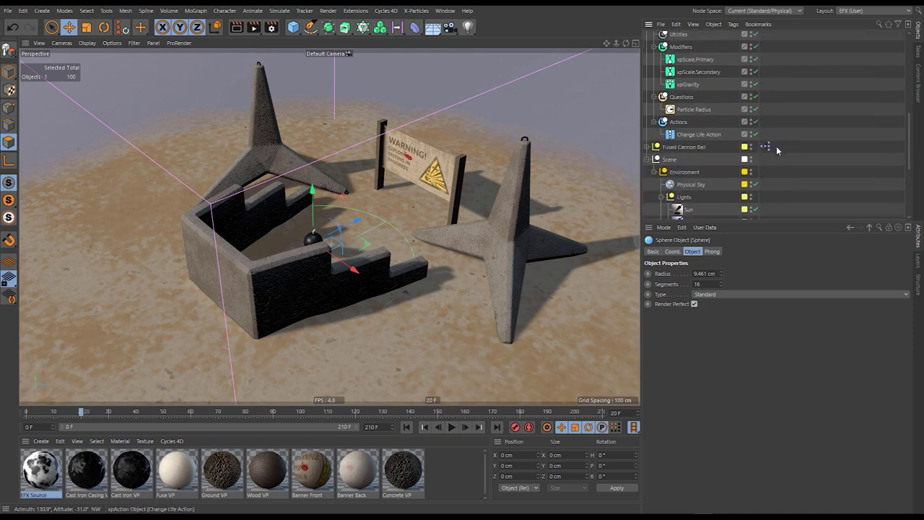
click(679, 147)
click(704, 326)
text(0 F)
key(Tab)
text(10)
key(Return)
- Play the explosion from the first frame and examine how it collides with the wall and concrete traps from several angles
click(407, 427)
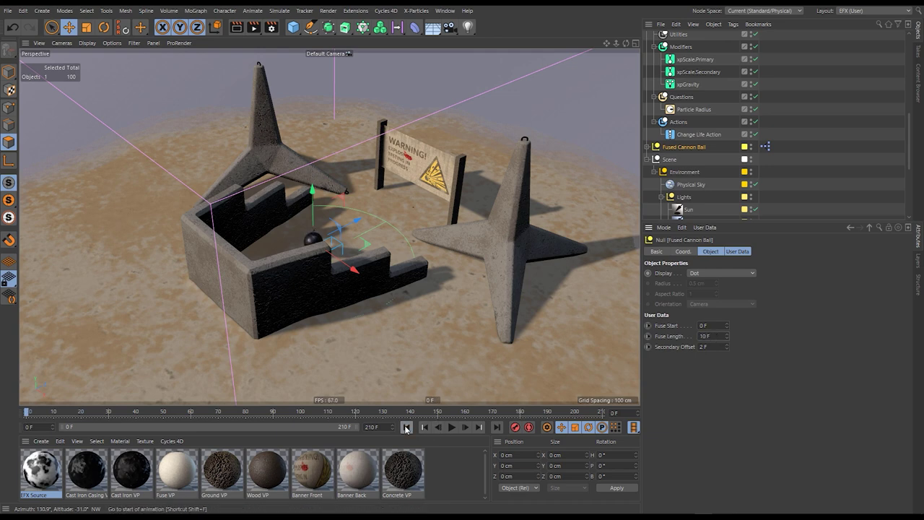
click(451, 426)
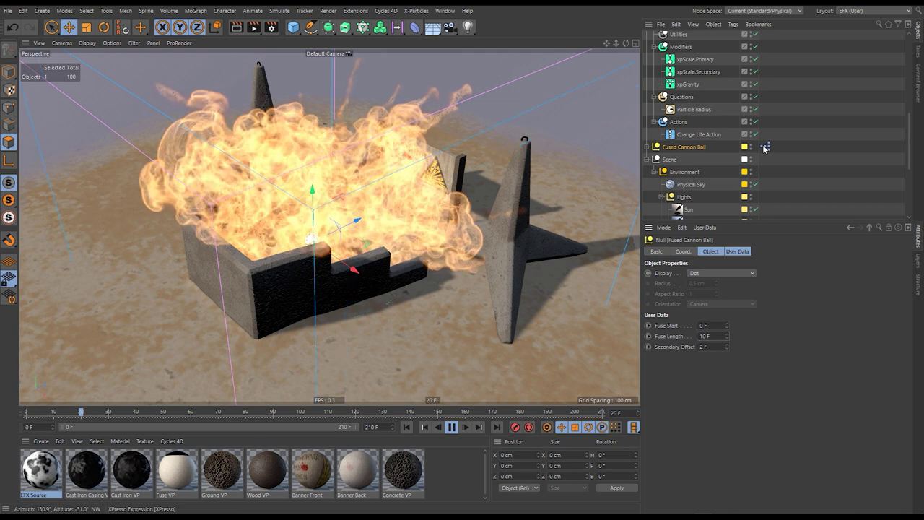
click(453, 428)
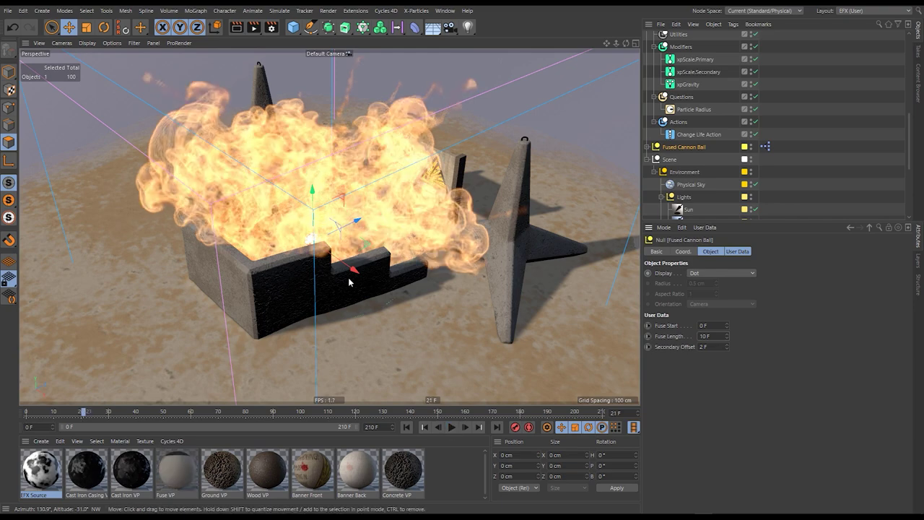
alt+drag(352, 280, 121, 221)
alt+drag(425, 304, 393, 237)
alt+drag(302, 283, 346, 237)
alt+drag(410, 246, 365, 309)
click(451, 428)
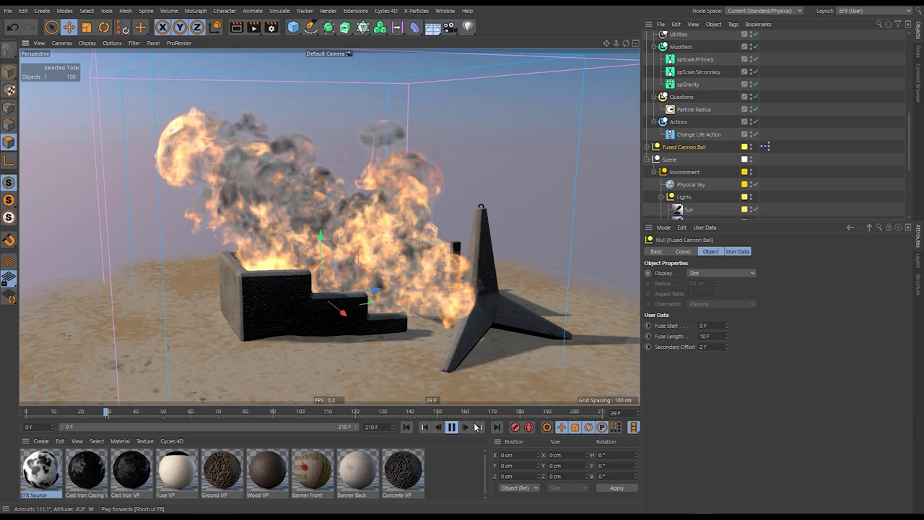
click(452, 429)
- Set the Ignition Heat in xpExplosiaFX's Burning settings to 0.2
scroll(794, 130, up, 5)
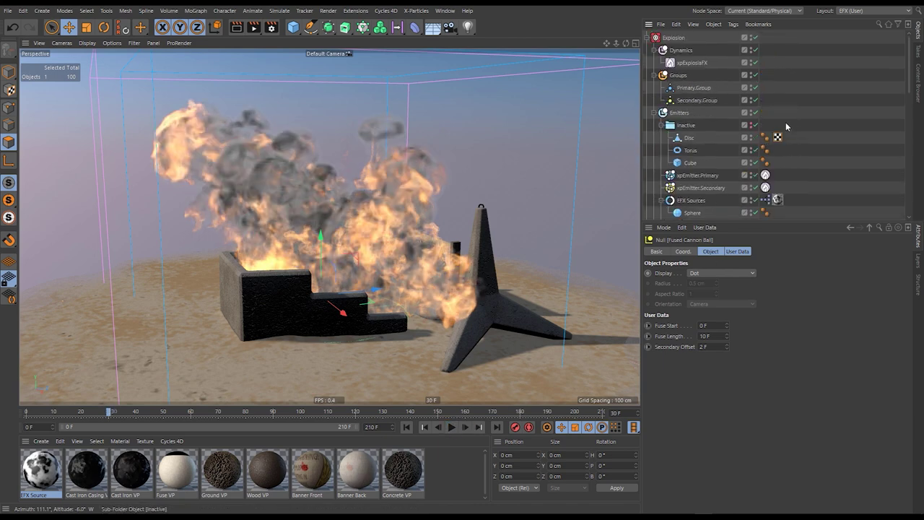
click(693, 63)
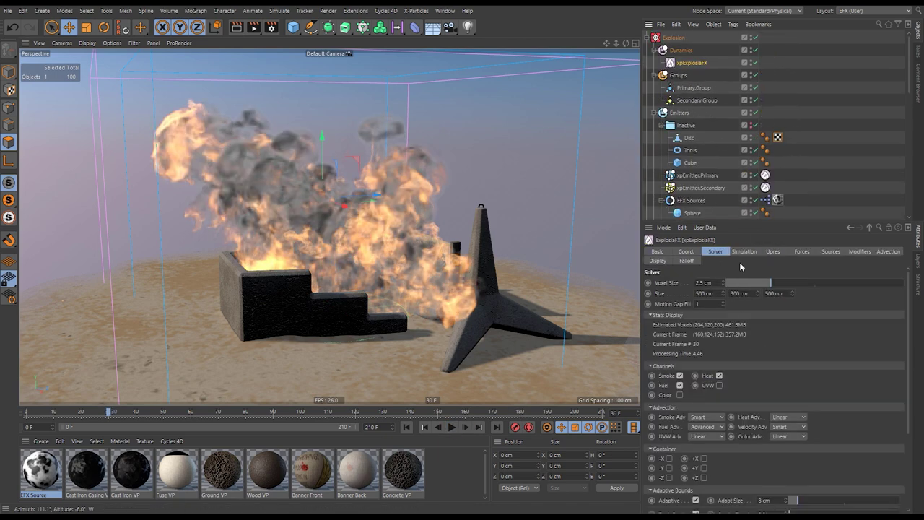
click(746, 251)
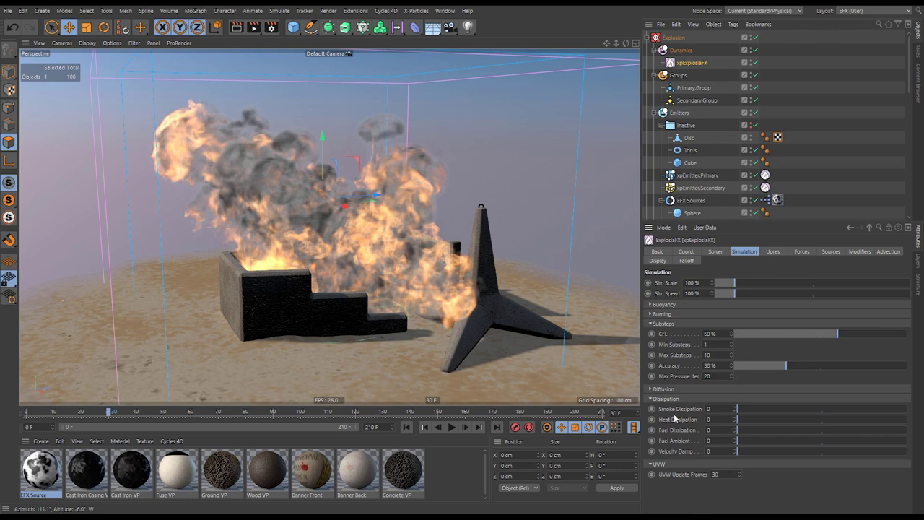
click(661, 314)
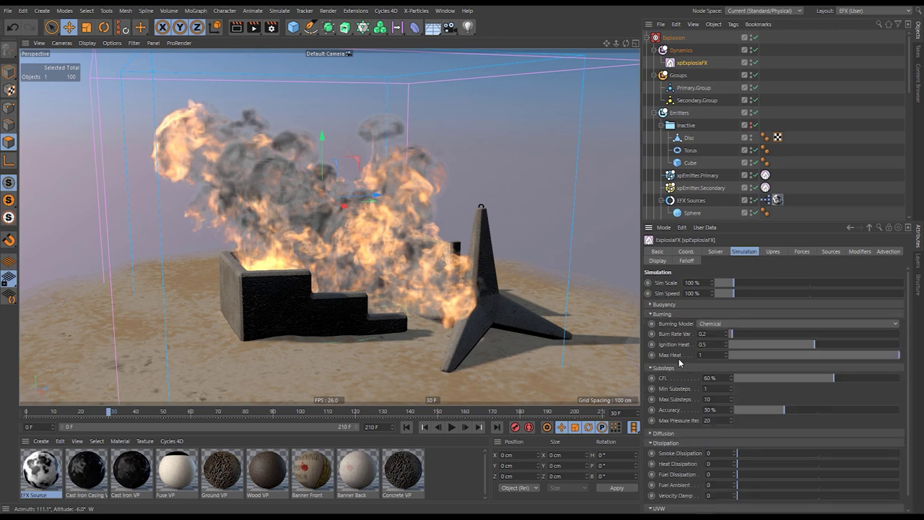
drag(711, 346, 664, 360)
text(.2)
key(Return)
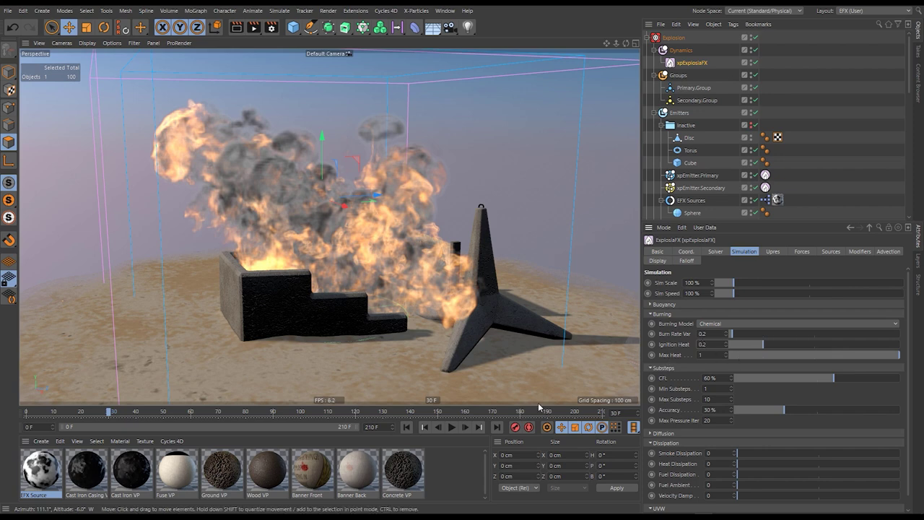
- Replay the simulation from the start to check the fire, and return to frame 0
click(406, 426)
click(451, 427)
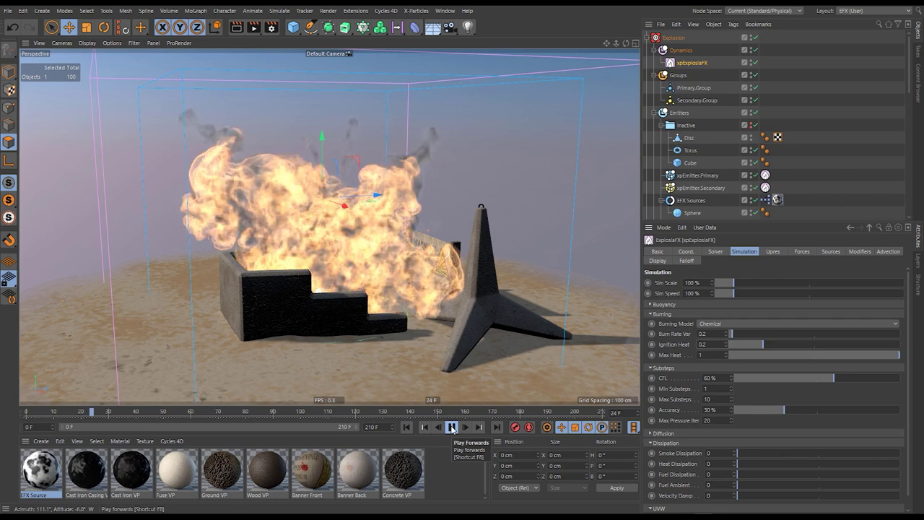
click(407, 427)
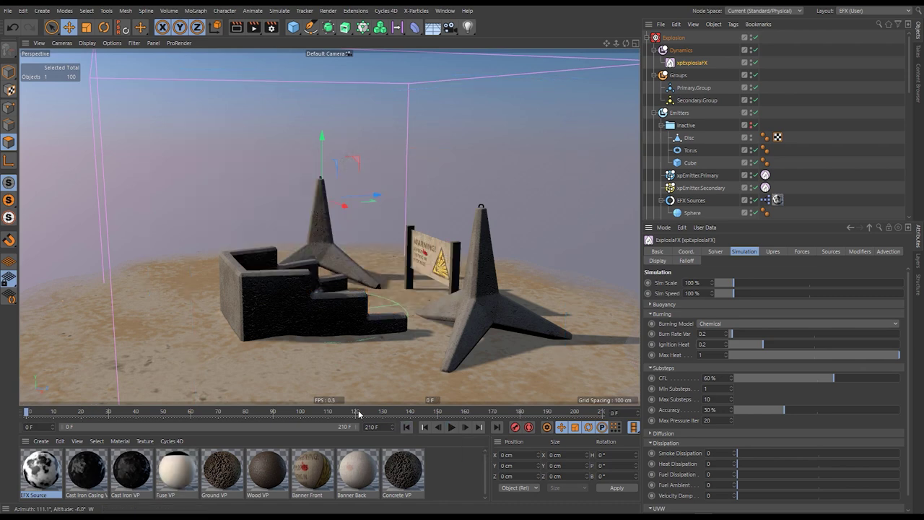
- Examine the warning banner, its posts and the nearby cannon ball up close
mouse_move(375, 309)
alt+mouse_down()
mouse_move(382, 306)
mouse_move(359, 301)
mouse_move(368, 341)
mouse_move(371, 320)
alt+mouse_up()
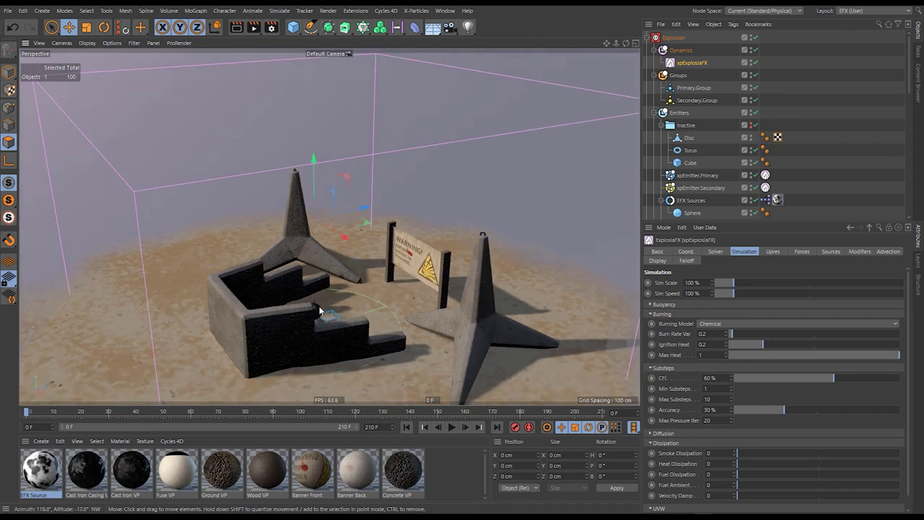
alt+right_drag(317, 311, 418, 298)
alt+middle_drag(418, 298, 386, 311)
alt+drag(385, 311, 382, 325)
alt+middle_drag(382, 324, 368, 289)
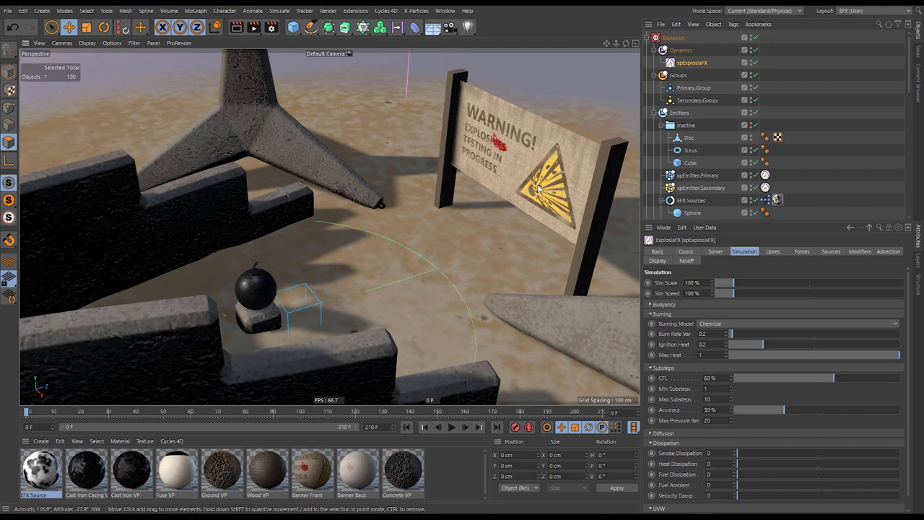
alt+drag(567, 189, 530, 195)
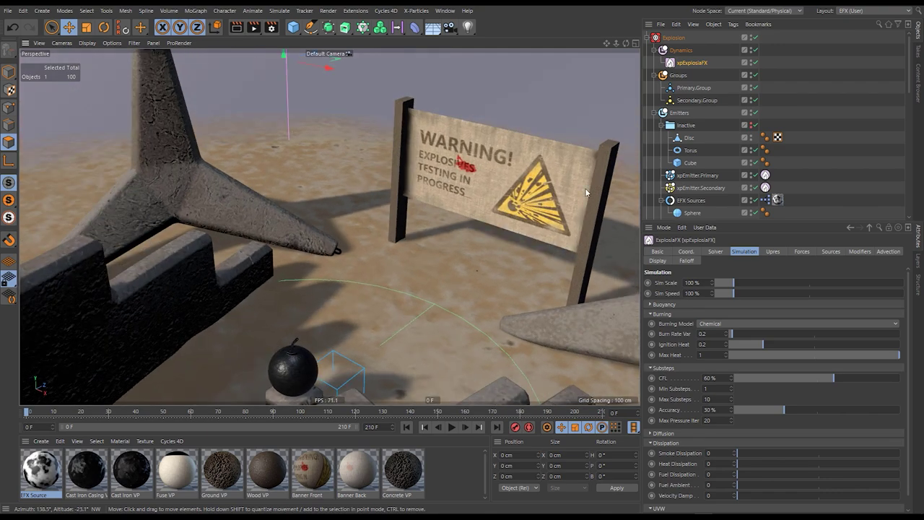
alt+middle_drag(543, 214, 508, 217)
alt+drag(509, 219, 494, 221)
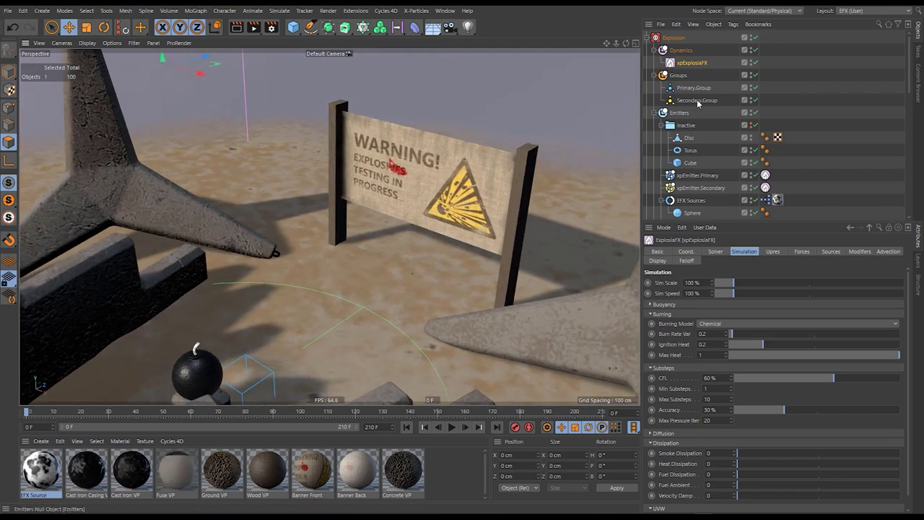
- Disable the Explosion system and enable the Banner system under Scenery
click(648, 38)
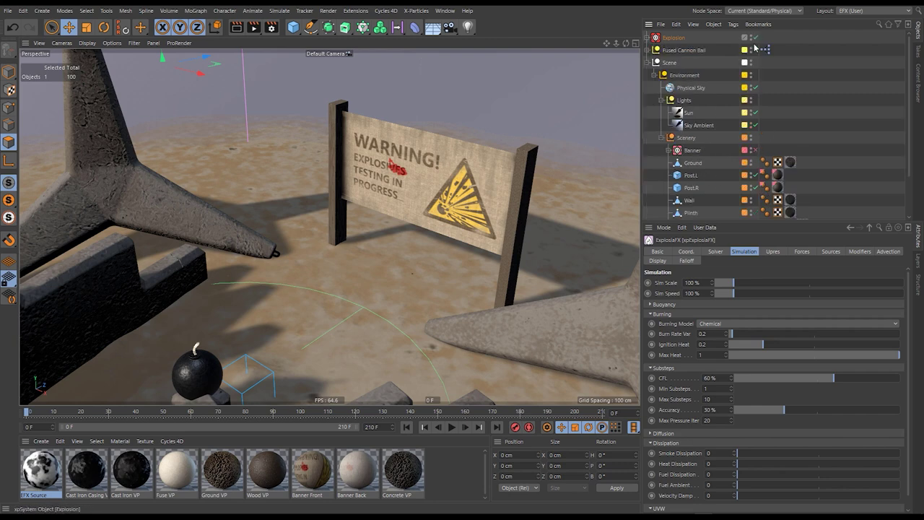
click(752, 36)
click(755, 150)
click(548, 116)
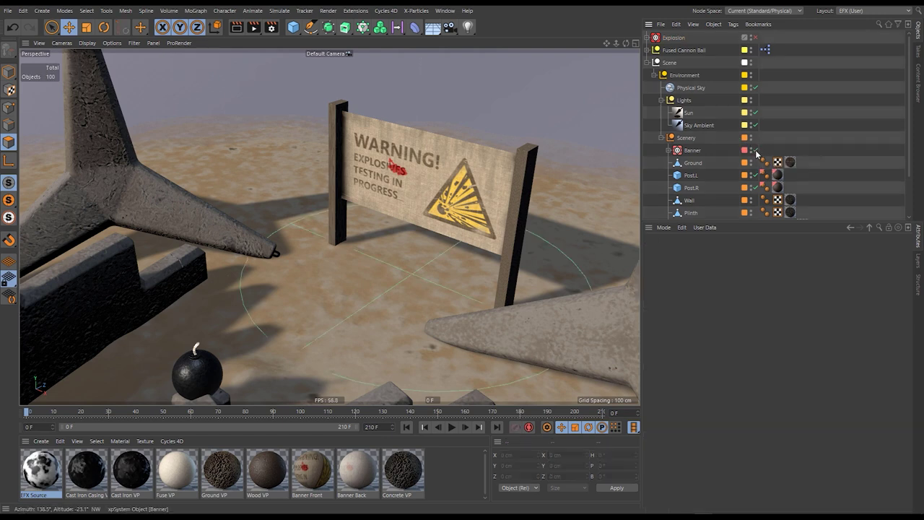
- Play the animation to watch how the banner cloth moves between its posts
click(451, 427)
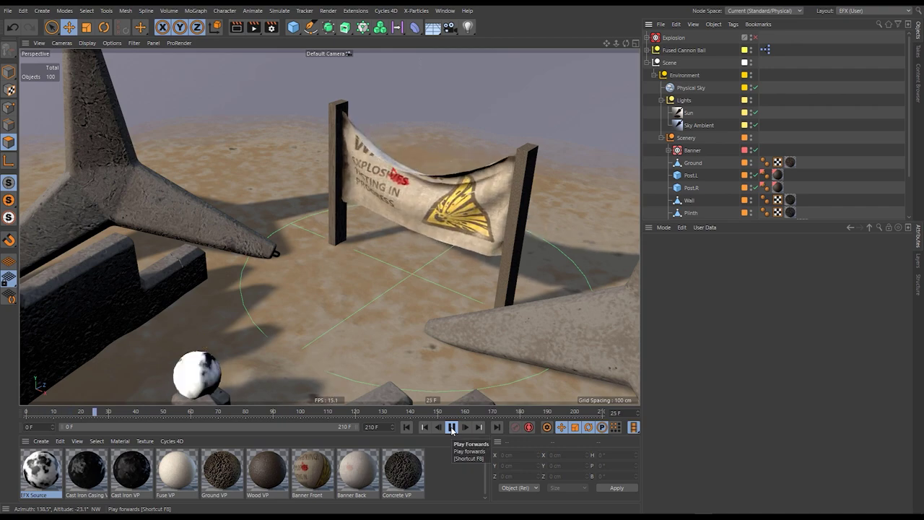
alt+drag(456, 203, 469, 231)
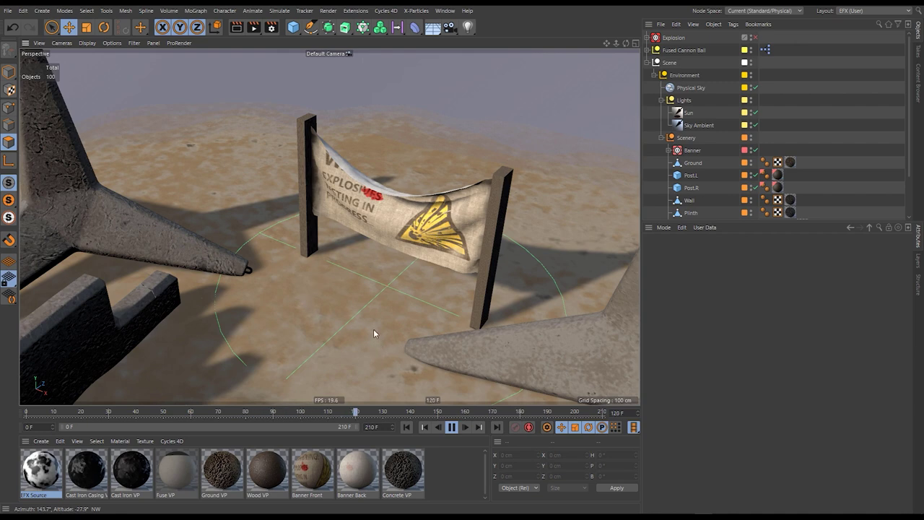
click(451, 427)
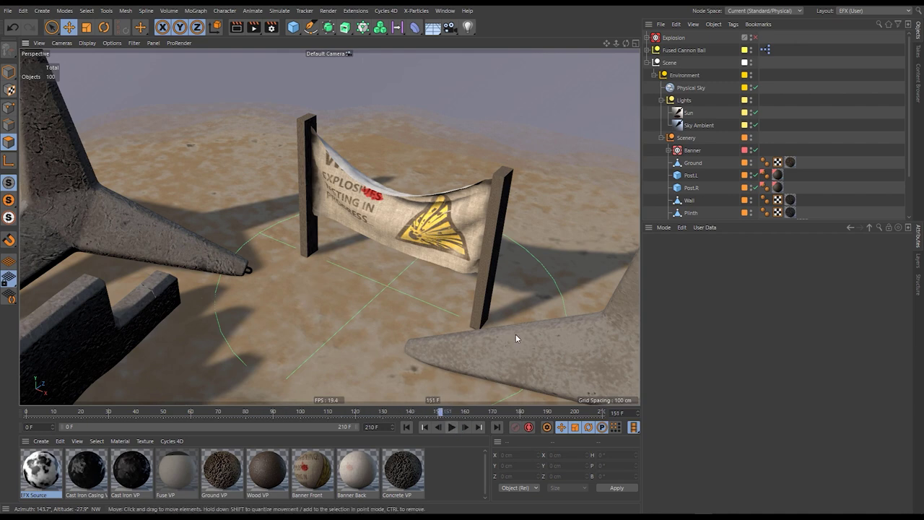
- Re-enable the Explosion system and turn on Advect Particles in the advection settings of xpExplosiaFX
click(670, 151)
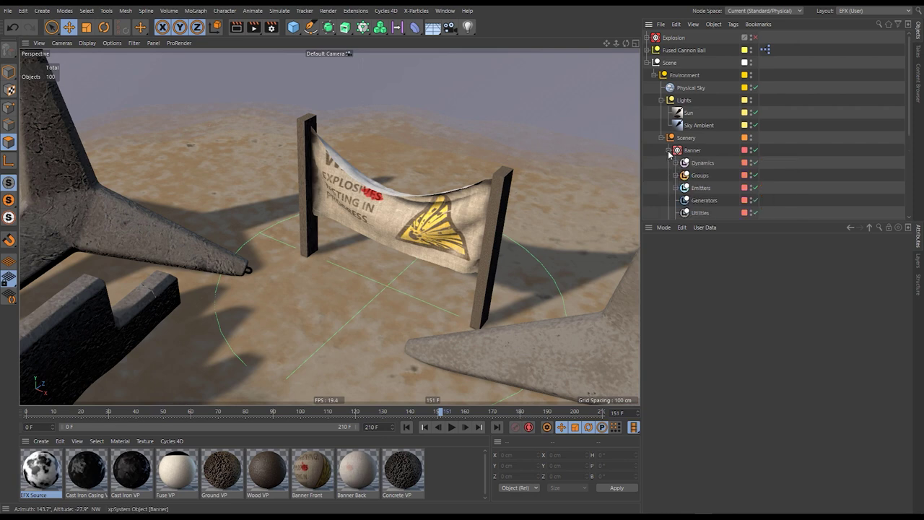
click(649, 37)
click(683, 64)
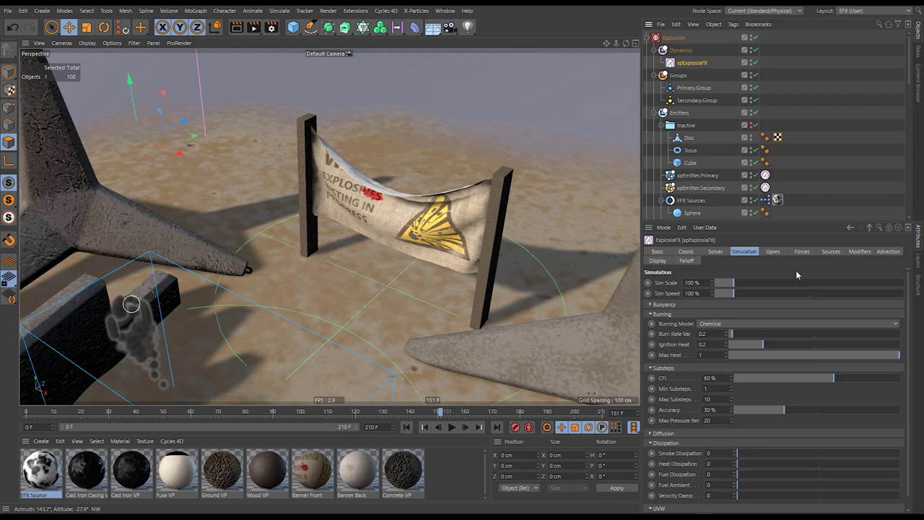
click(889, 252)
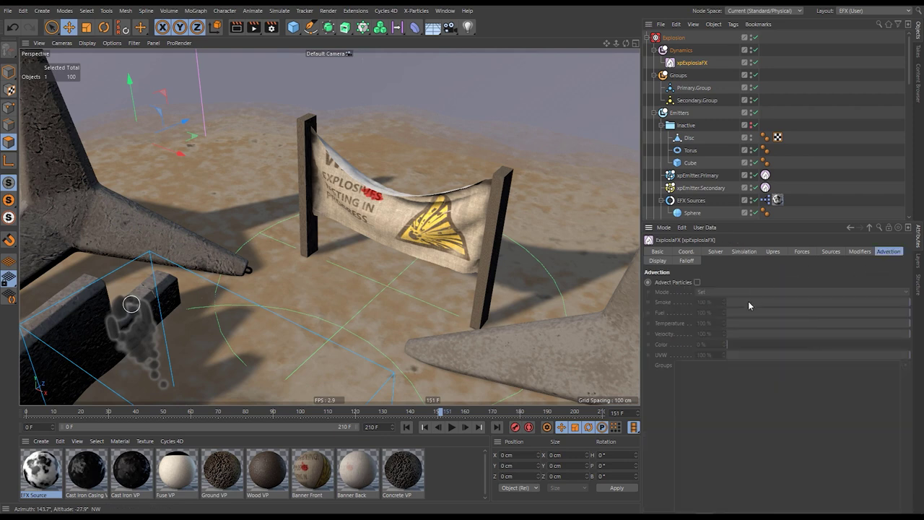
click(697, 282)
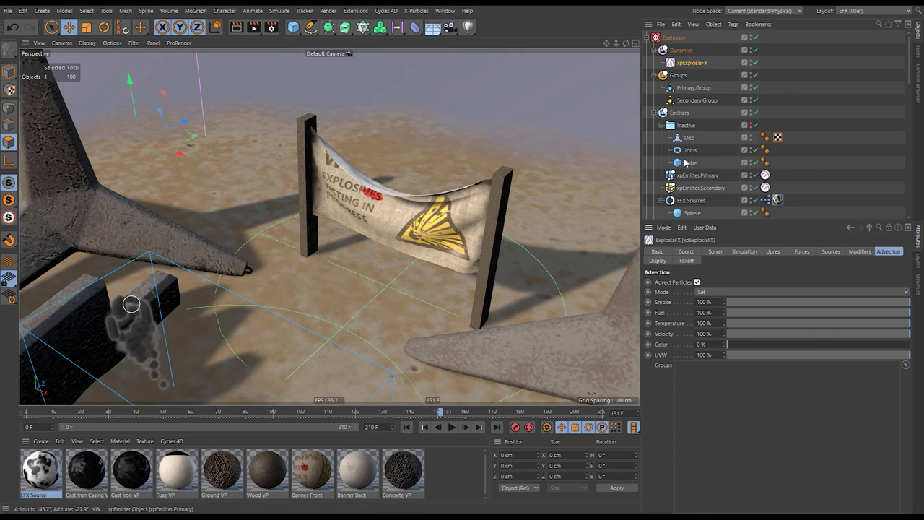
- Swap the Disc into EFX Sources in place of the Sphere, move the Sphere to Inactive, and return to frame 0
mouse_move(686, 140)
mouse_down()
mouse_move(700, 205)
mouse_move(691, 207)
mouse_move(690, 133)
mouse_up()
click(406, 427)
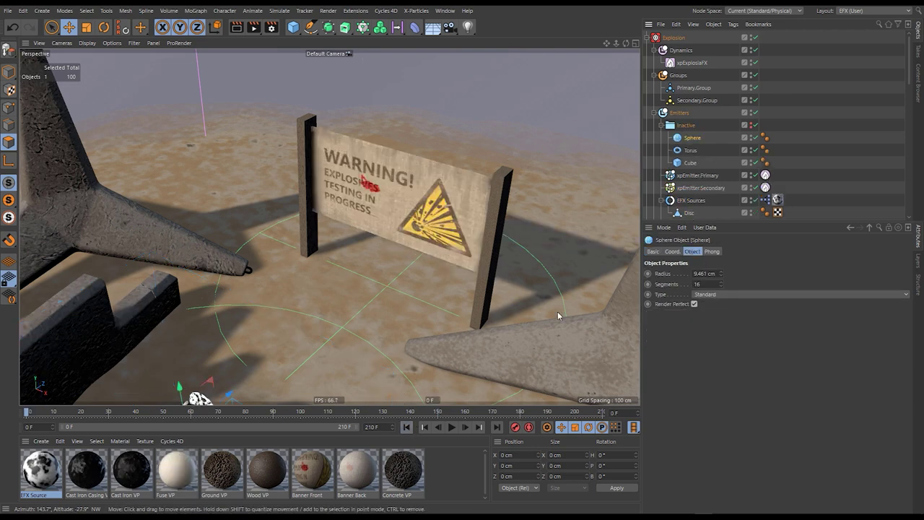
- Add the banner's Cloth.Group to the advection Groups of xpExplosiaFX
click(691, 63)
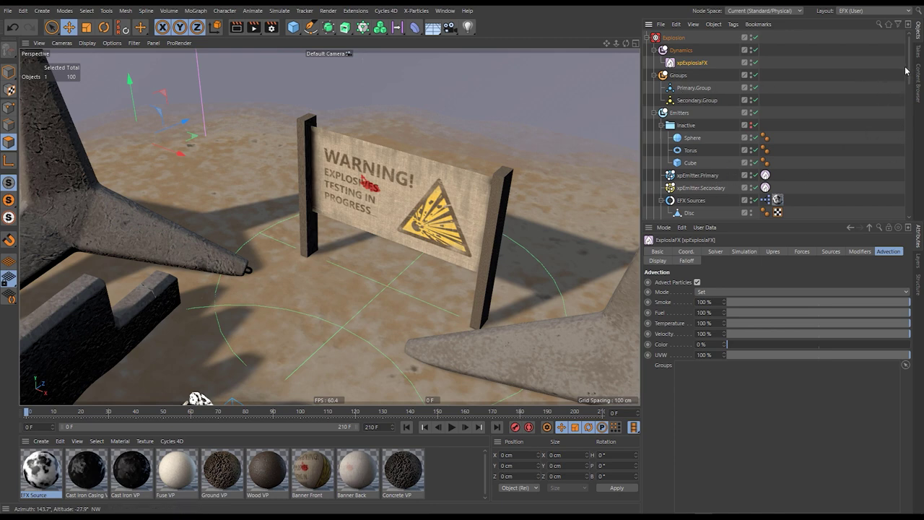
drag(908, 66, 909, 175)
click(675, 122)
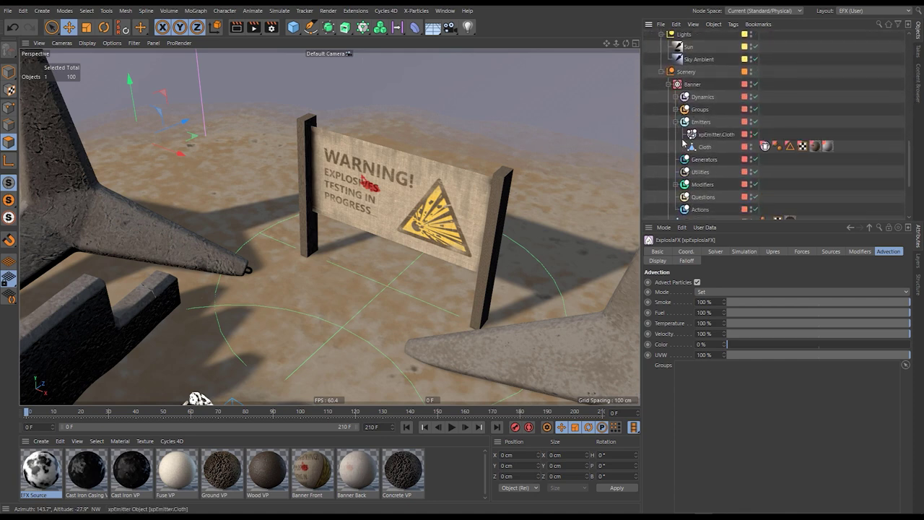
click(675, 109)
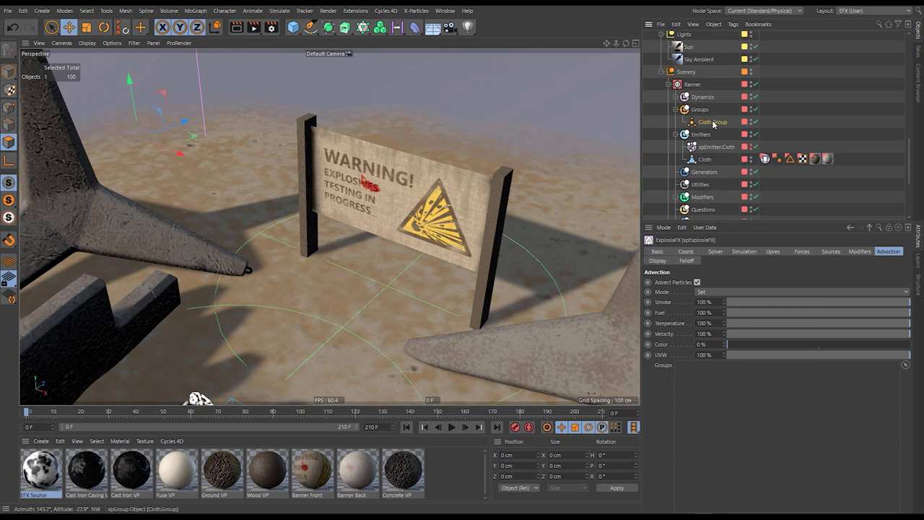
drag(748, 392, 738, 396)
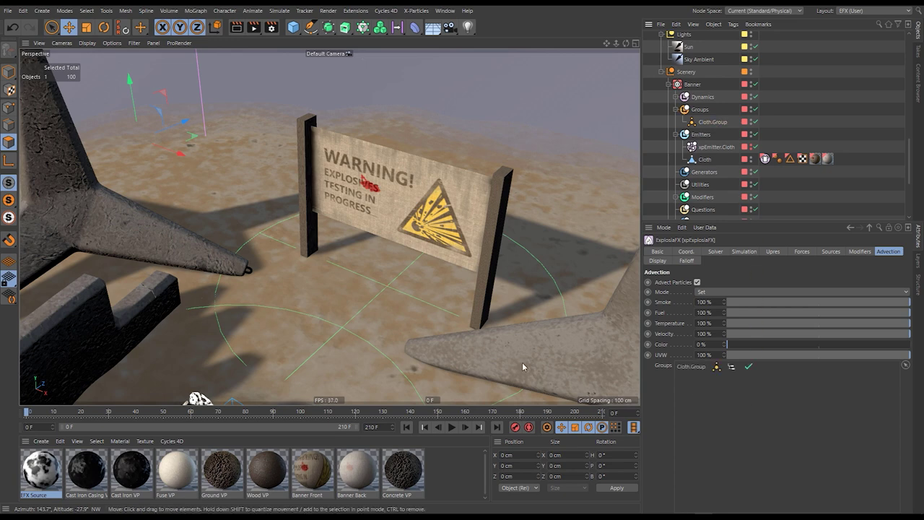
- Play the simulation, inspect from above and in front how the fire pushes the banner cloth, and return to frame 0
click(450, 427)
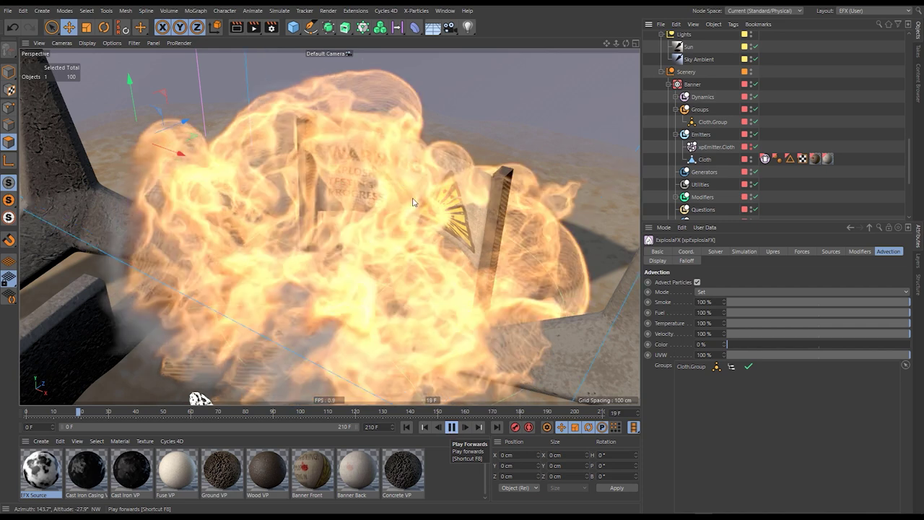
click(455, 427)
alt+drag(388, 205, 438, 301)
alt+drag(422, 254, 382, 228)
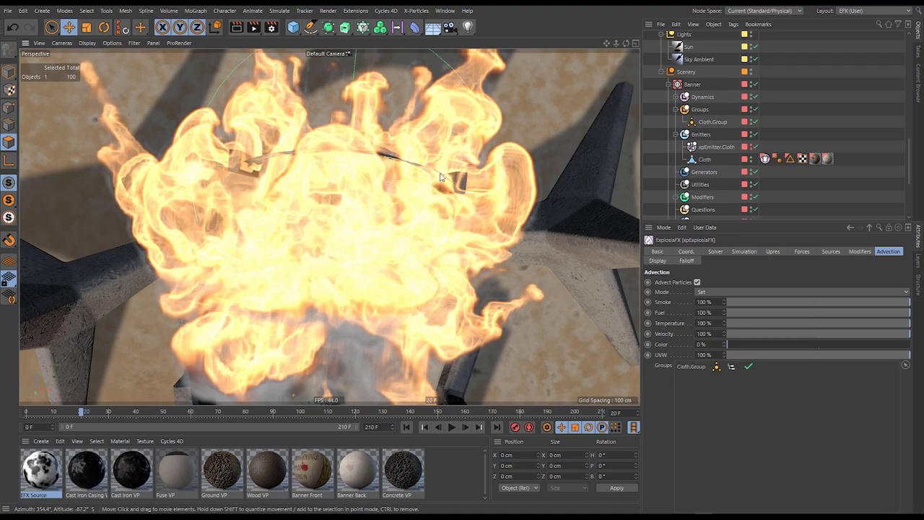
alt+drag(392, 260, 514, 354)
alt+drag(512, 150, 487, 162)
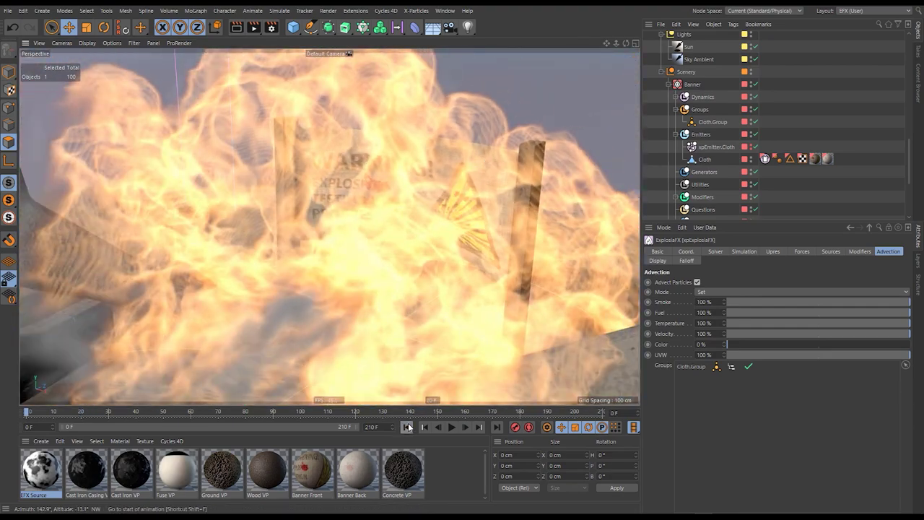
click(406, 427)
alt+drag(443, 202, 475, 199)
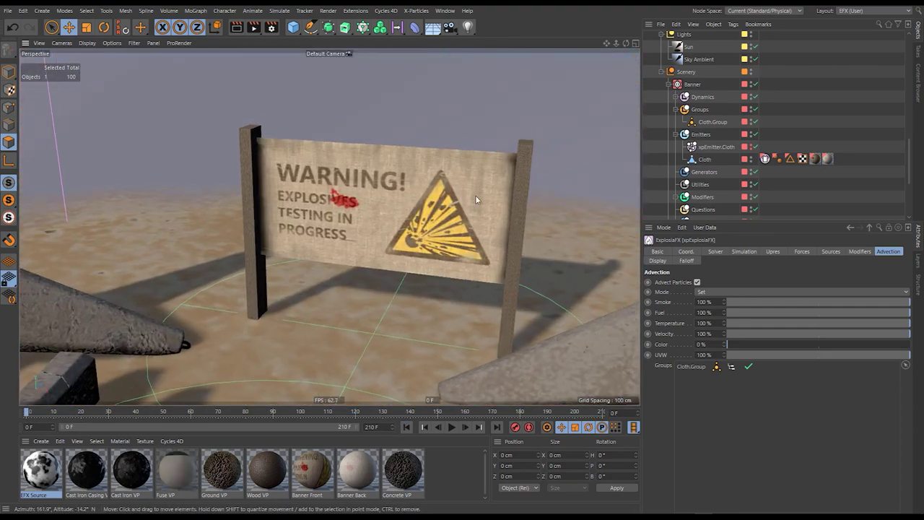
- Enable Tearing in the Cloth object's xpCloth tag and disable the Explosion system
click(764, 159)
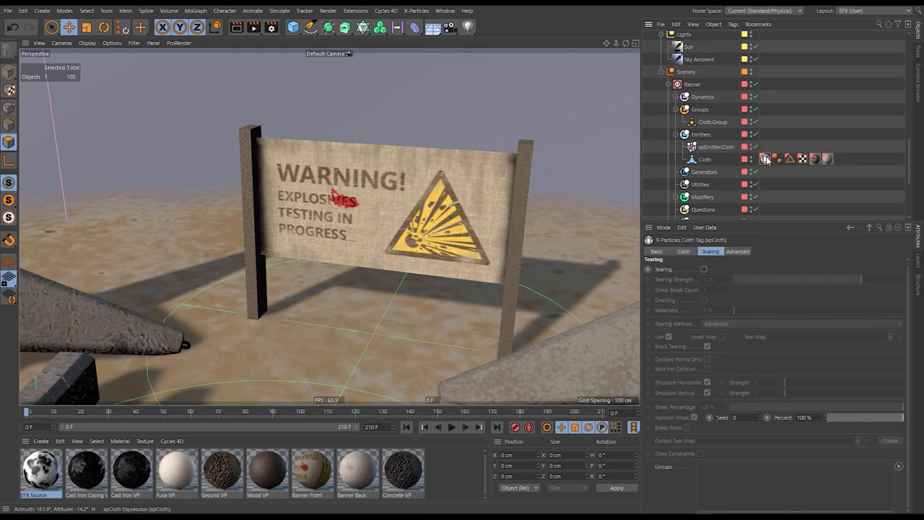
click(703, 270)
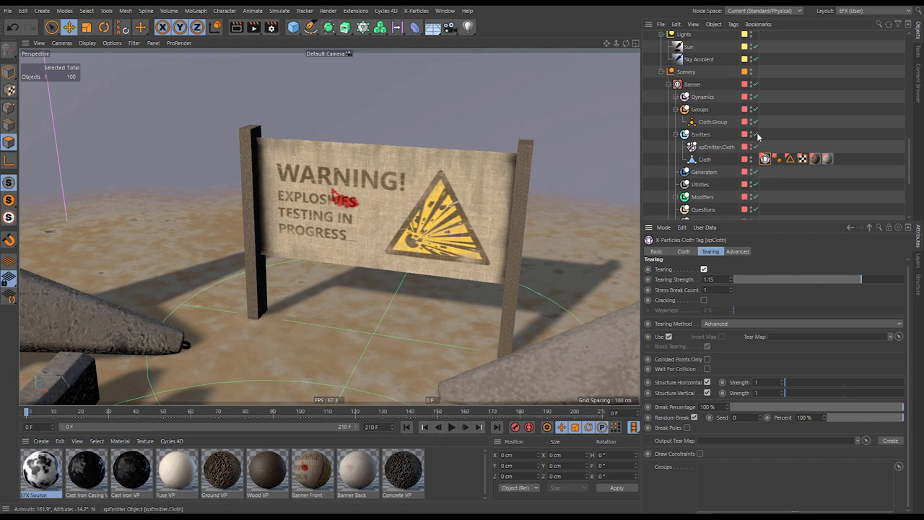
scroll(755, 60, down, 3)
scroll(760, 65, down, 3)
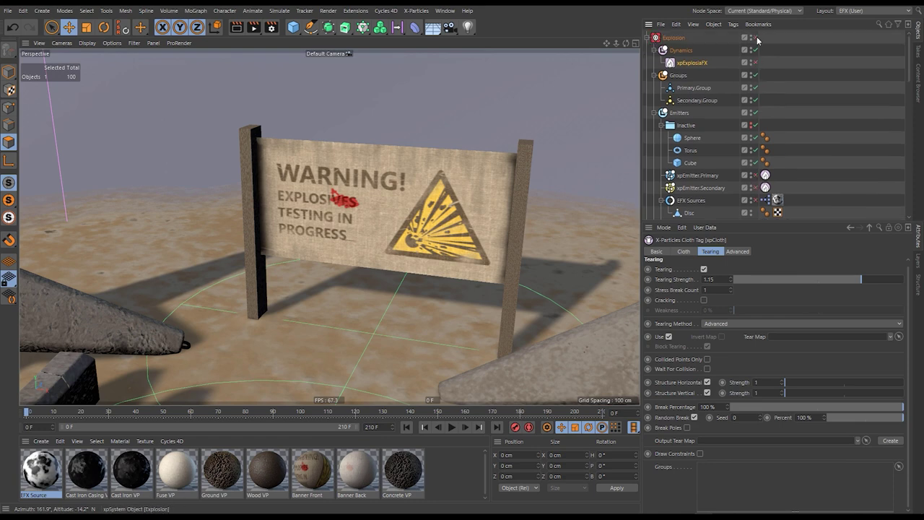
- Play the animation without the explosion to watch the banner cloth tear, and return to frame 0
click(451, 428)
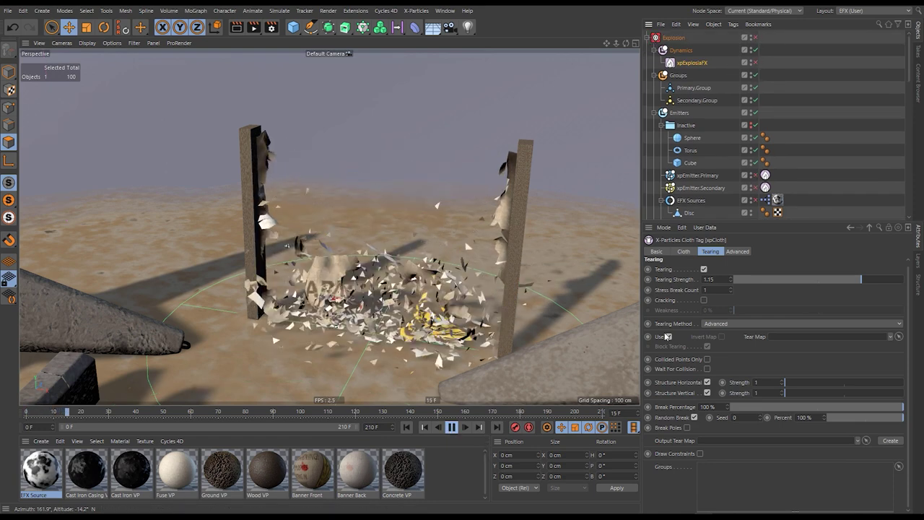
click(451, 427)
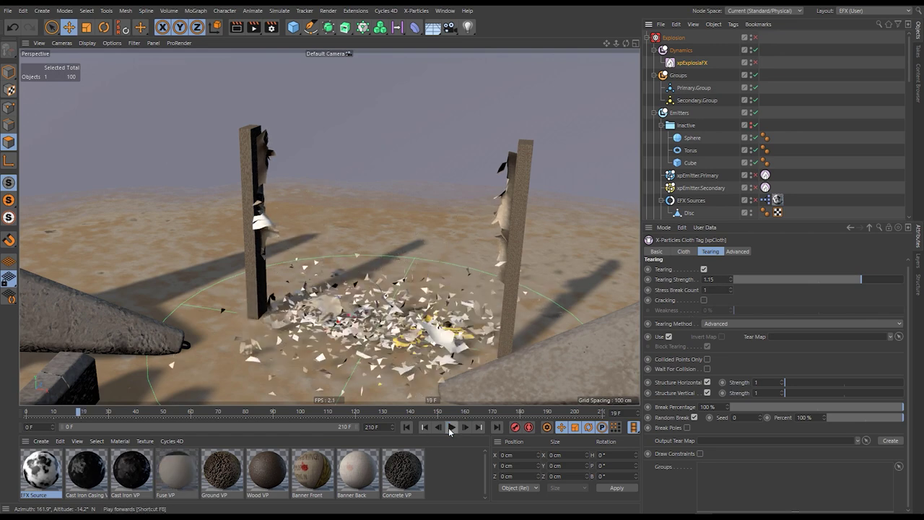
click(407, 428)
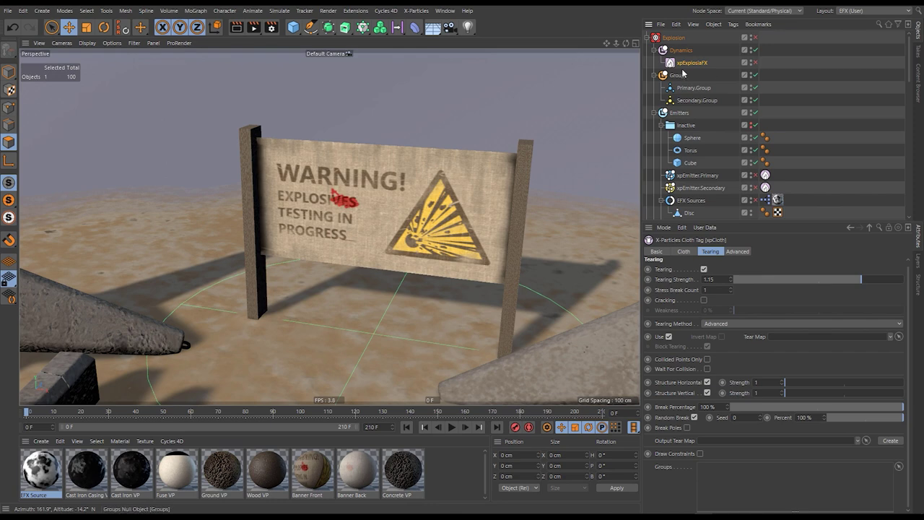
- Select the banner's Cloth object and show its mesh in edge mode, close up from the front
scroll(697, 173, down, 6)
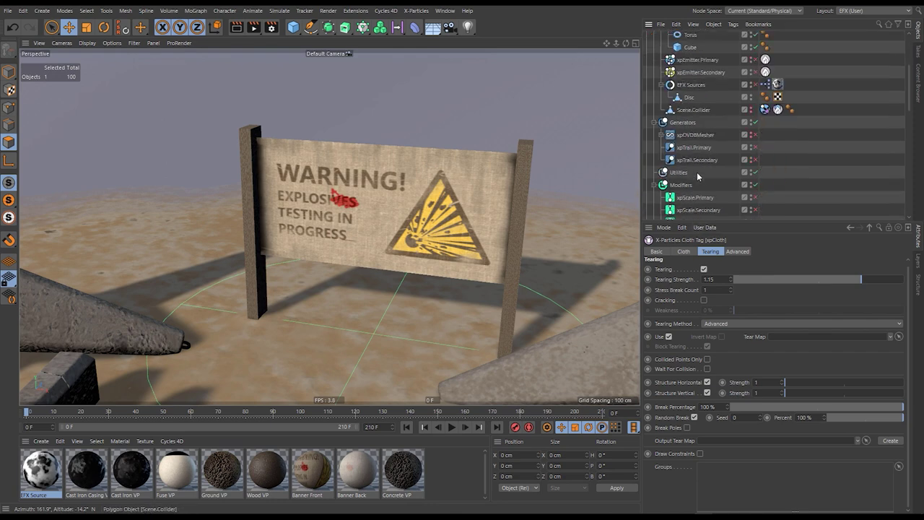
scroll(697, 172, down, 10)
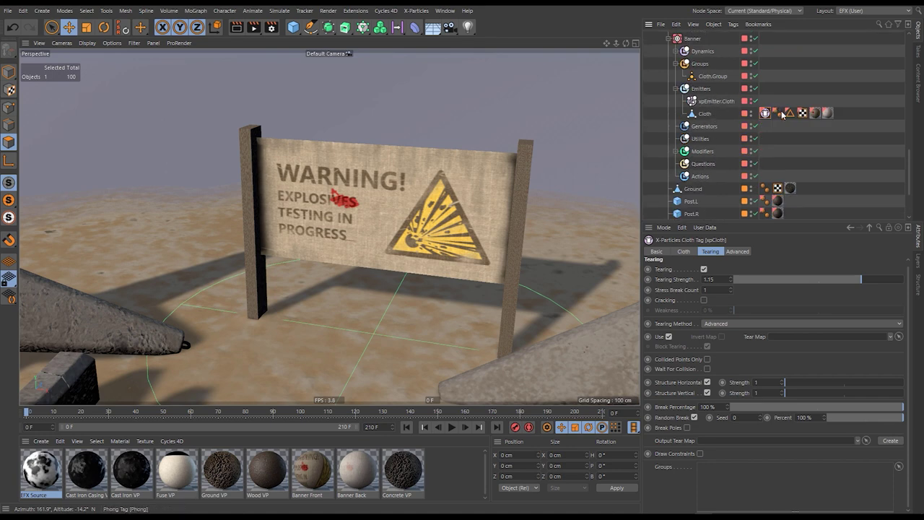
click(705, 114)
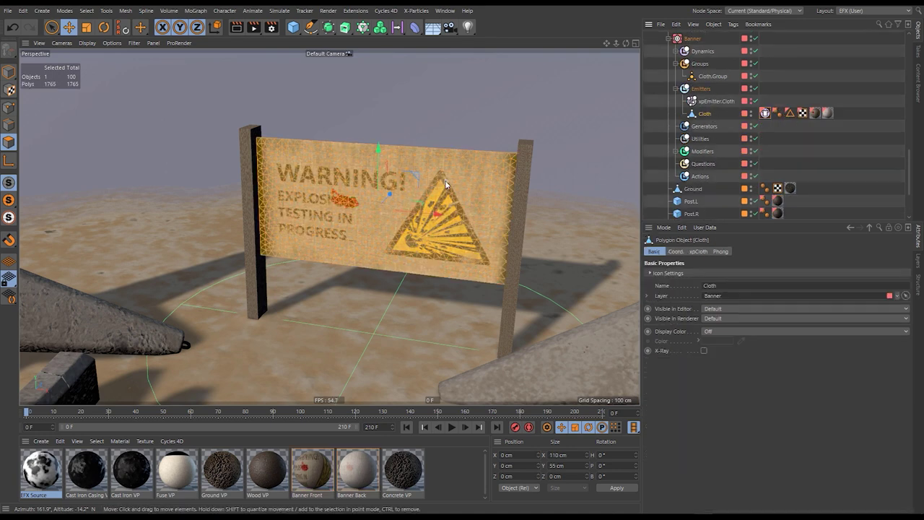
click(7, 125)
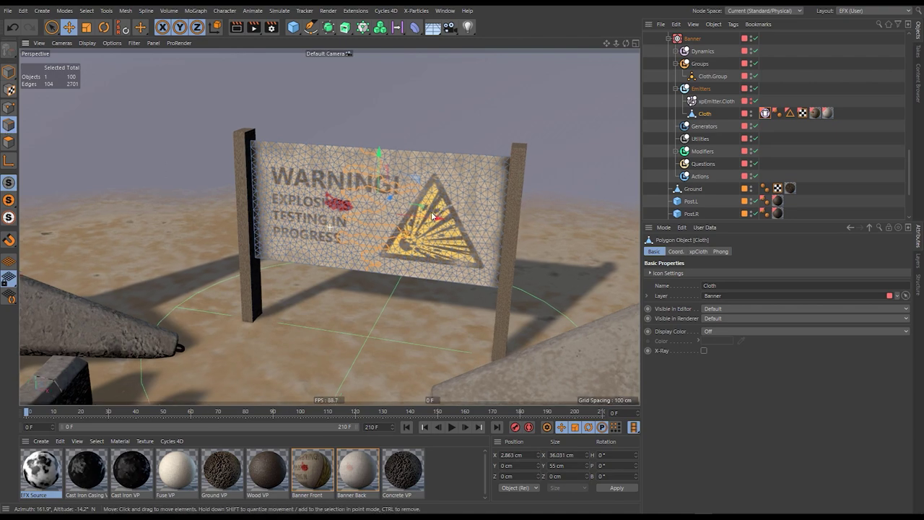
scroll(426, 176, up, 5)
alt+drag(407, 186, 329, 140)
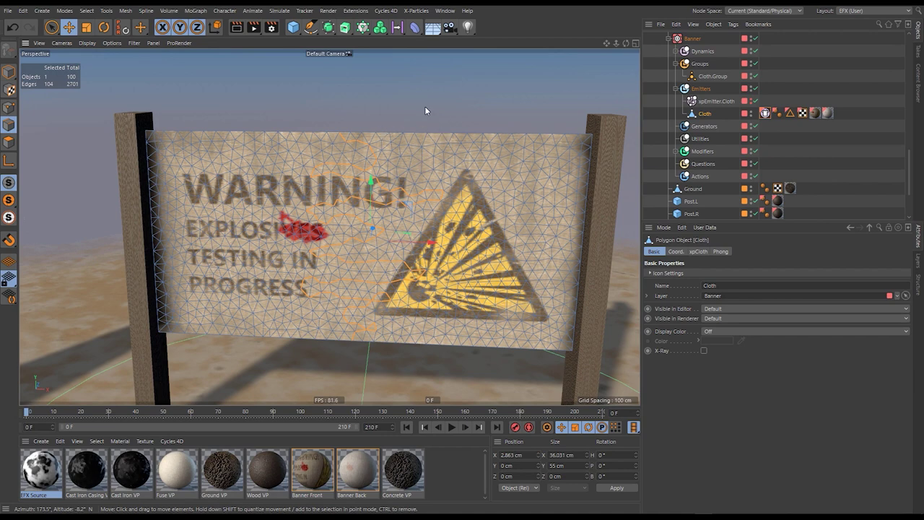
- Use Path Selection to select a zigzag run of edges down the middle of the cloth, from its upper to its lower border
key(u)
key(shift+u)
click(482, 125)
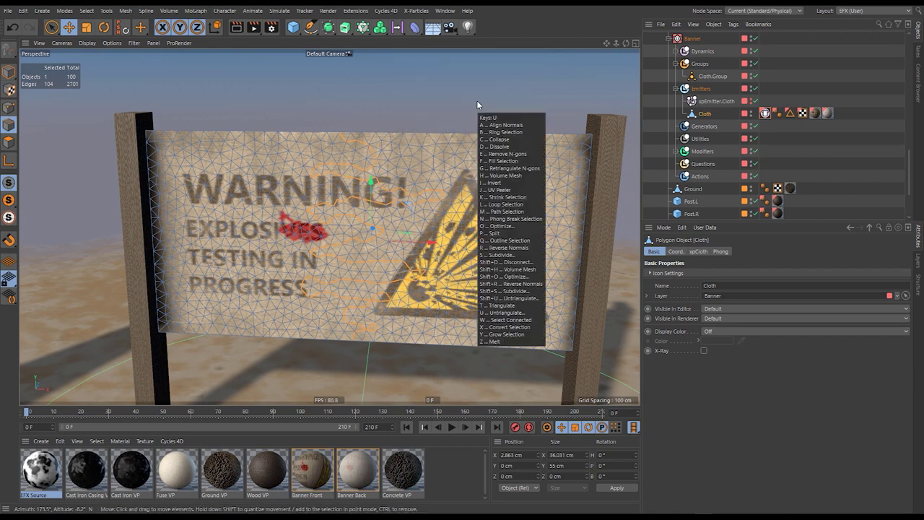
key(u)
key(m)
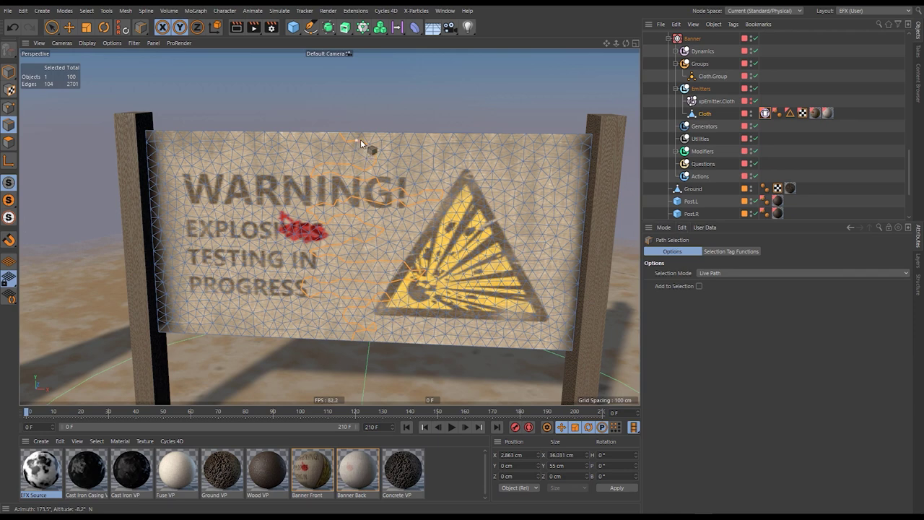
drag(345, 168, 400, 243)
drag(370, 325, 356, 339)
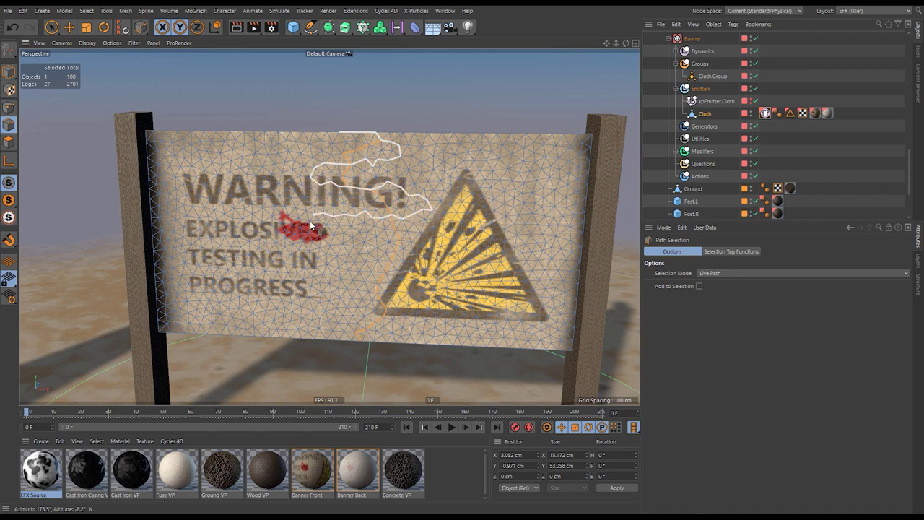
drag(398, 263, 336, 288)
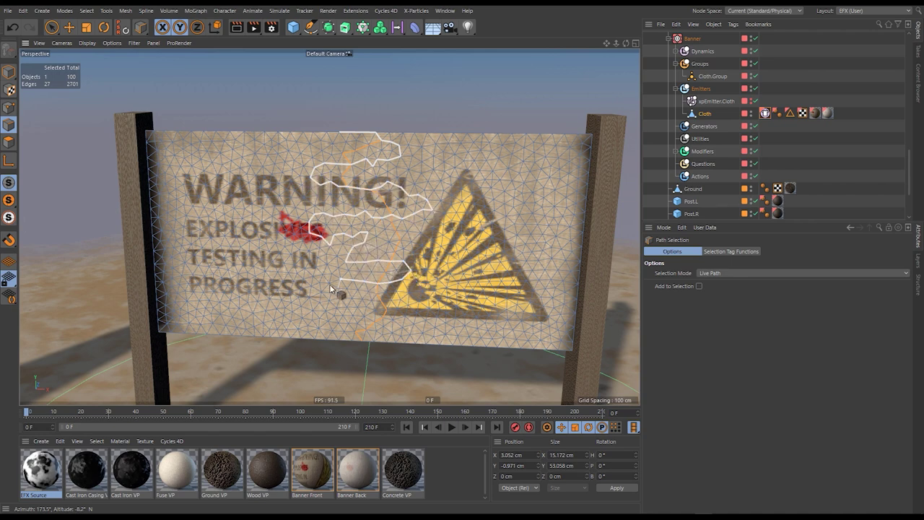
drag(352, 349, 353, 348)
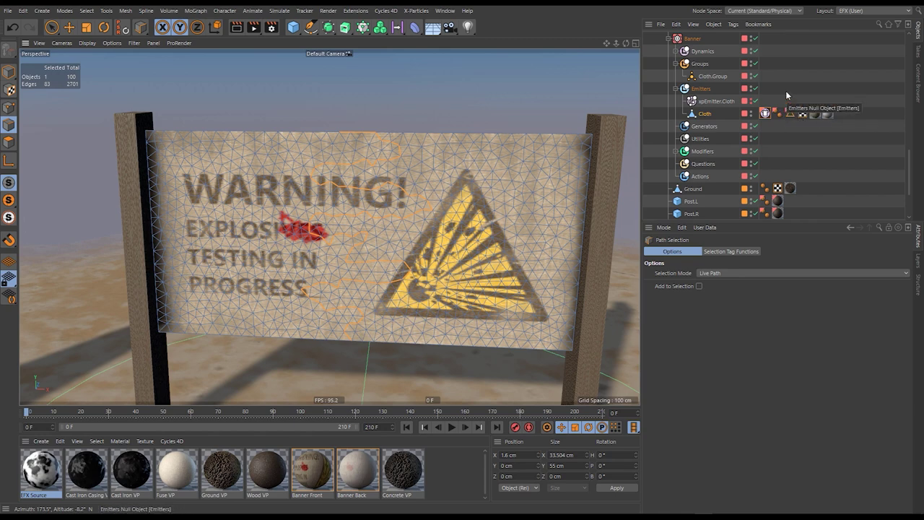
- Store the selected edges in a selection tag named Tear and assign it as the Tear Map of the xpCloth tag
key(m)
key(comma)
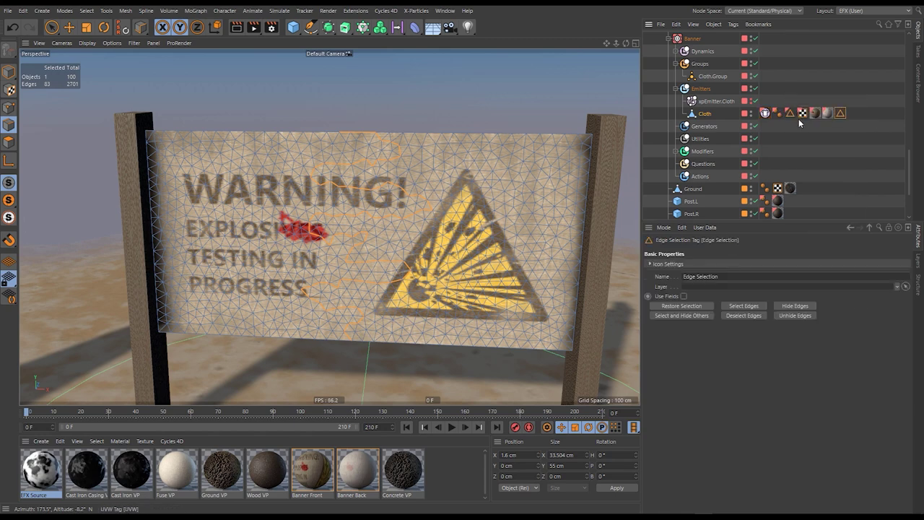
drag(804, 116, 802, 114)
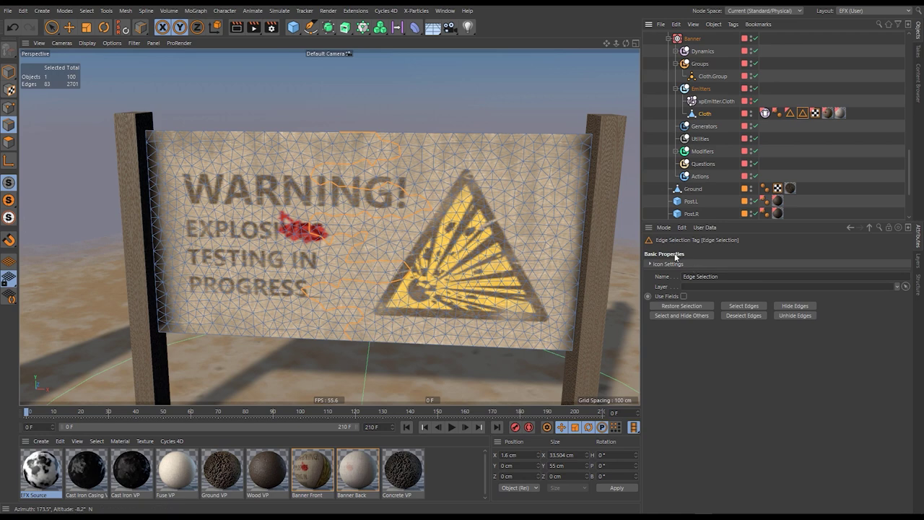
click(715, 276)
text(Tes)
text(r)
key(Return)
click(765, 113)
drag(802, 114, 776, 256)
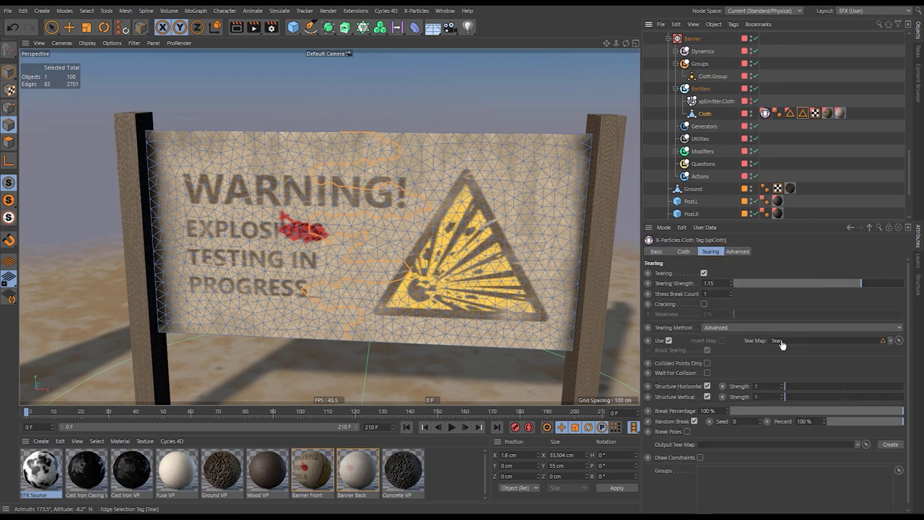
- Play the animation to check how the banner cloth behaves with the Tear map, and stop at frame 85
mouse_move(426, 231)
alt+right_down()
mouse_move(411, 234)
mouse_move(416, 221)
alt+right_up()
alt+drag(416, 220, 390, 232)
click(451, 428)
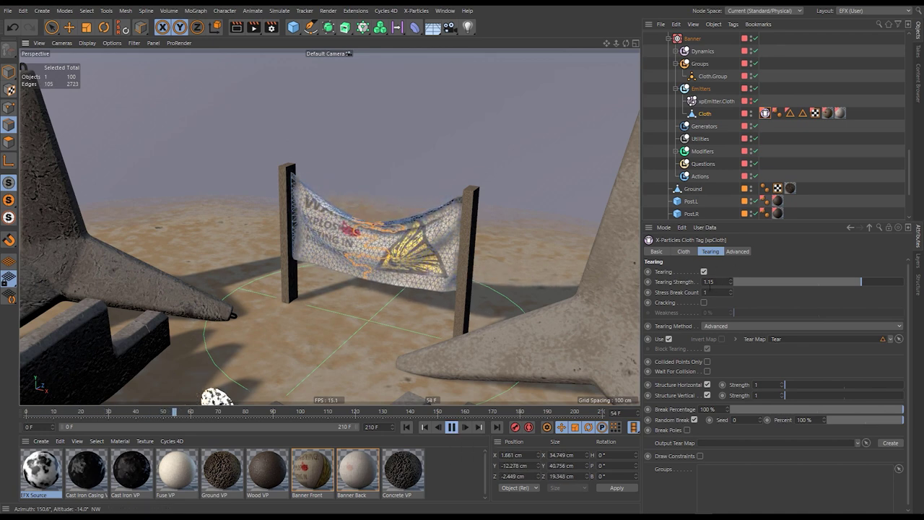
click(452, 427)
click(842, 133)
mouse_move(376, 243)
alt+mouse_down()
mouse_move(367, 312)
mouse_move(383, 257)
alt+mouse_up()
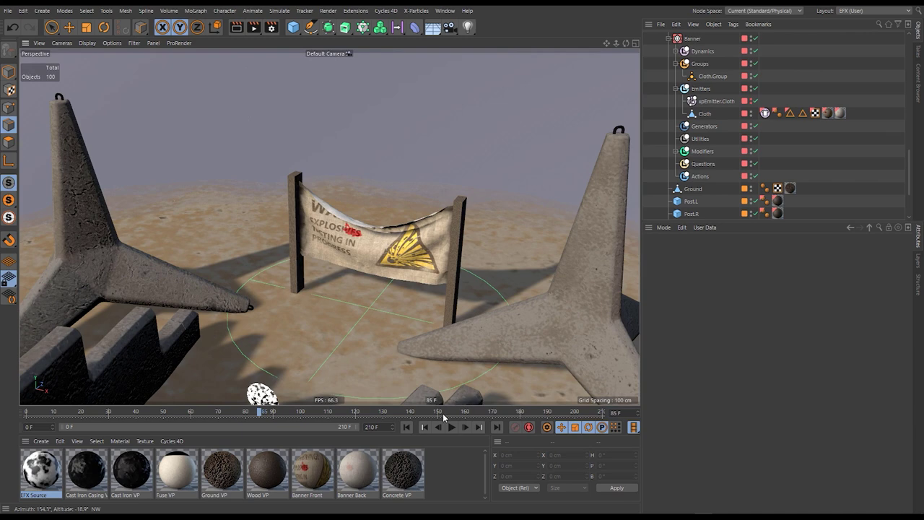
- Turn the Explosion system back on
scroll(750, 87, up, 5)
click(755, 38)
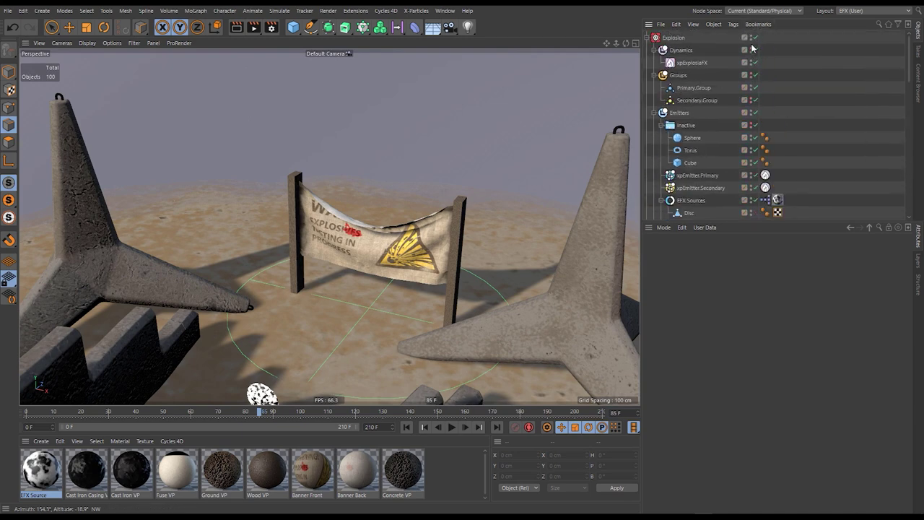
- Play the explosion simulation from the start, stop at frame 20 and view the torn banner from the other side
click(406, 427)
click(453, 427)
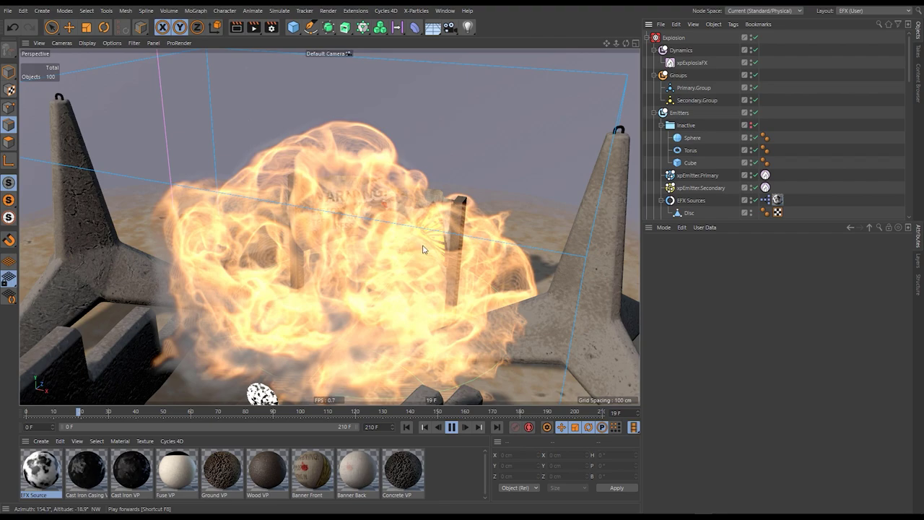
key(F8)
alt+drag(423, 217, 423, 181)
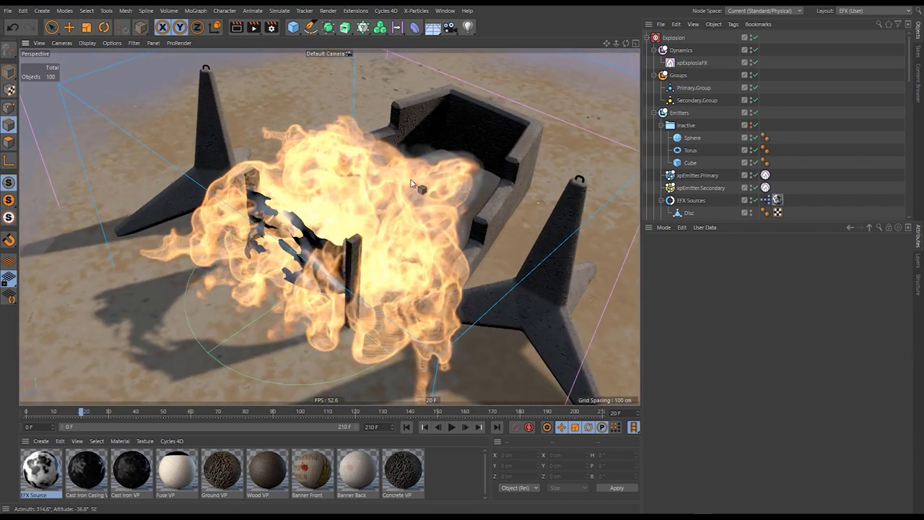
alt+drag(422, 203, 425, 228)
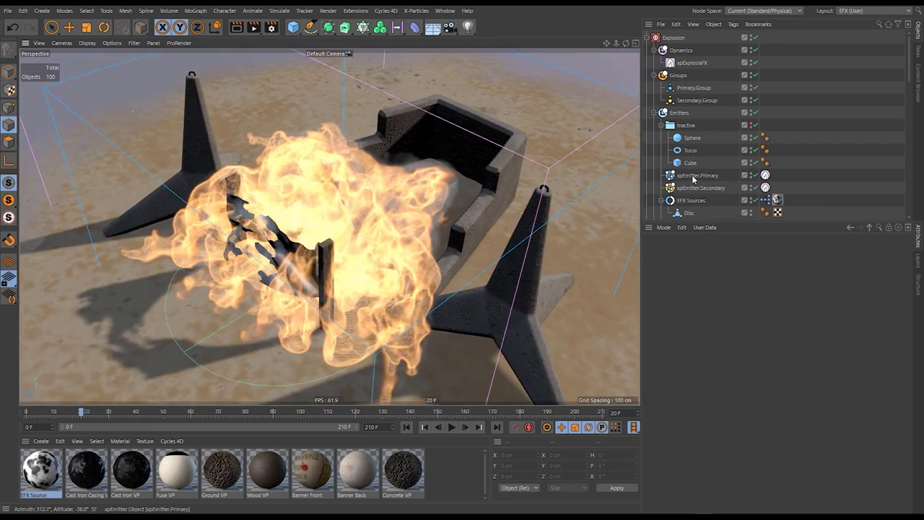
- Move the Sphere out of the Inactive group into EFX Sources so it acts as an extra explosion source
click(660, 126)
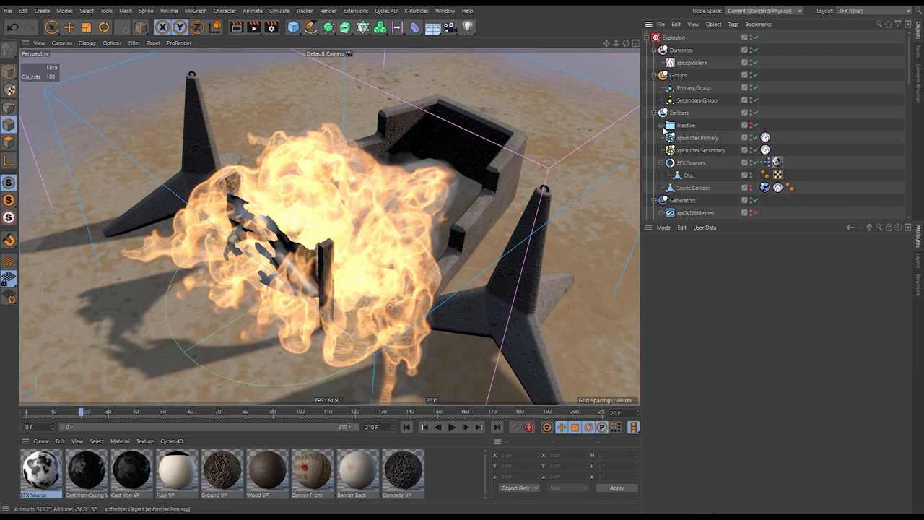
click(660, 125)
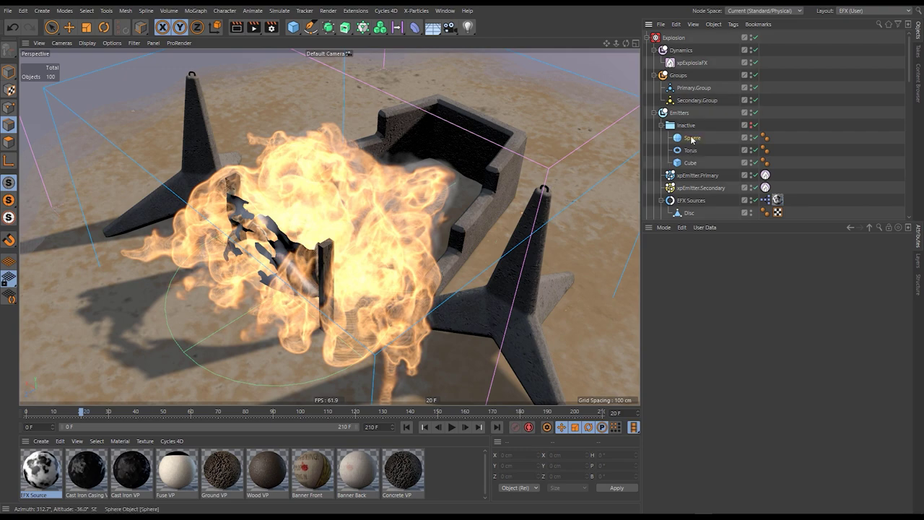
drag(691, 137, 689, 208)
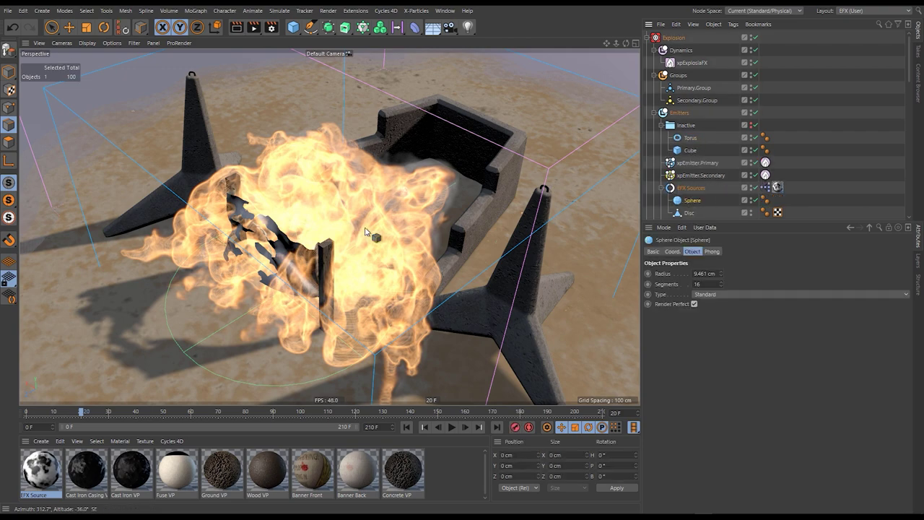
alt+drag(422, 197, 441, 176)
alt+right_drag(441, 176, 373, 183)
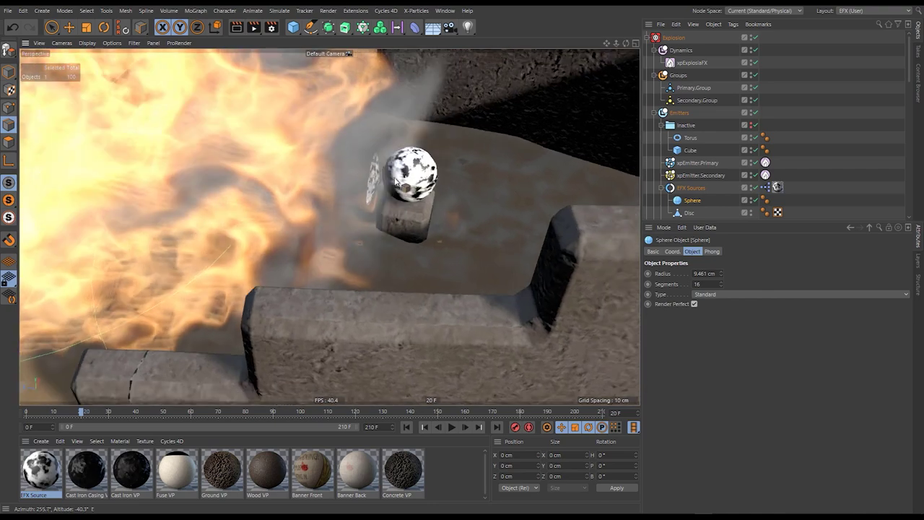
- Select the Disc source, play the simulation from the start to frame 18 to check the blast, and rewind
key(e)
click(689, 212)
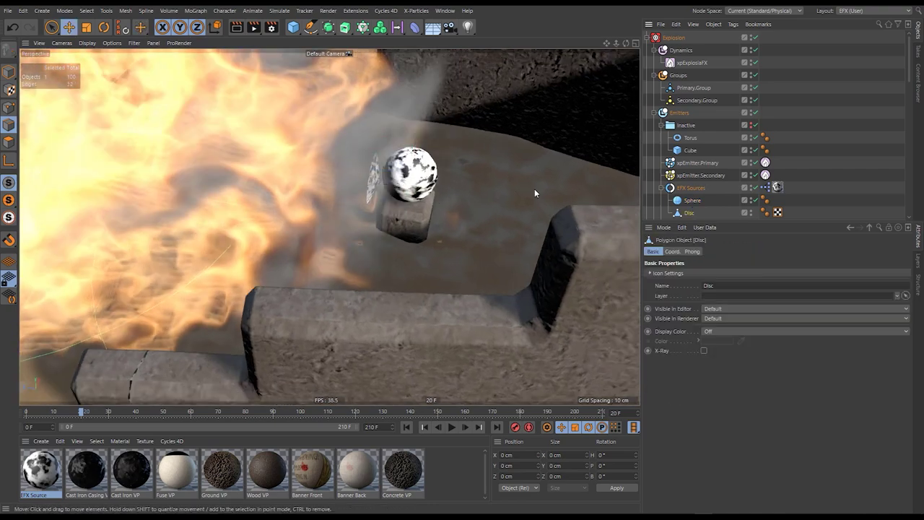
key(o)
alt+drag(364, 200, 433, 248)
click(405, 427)
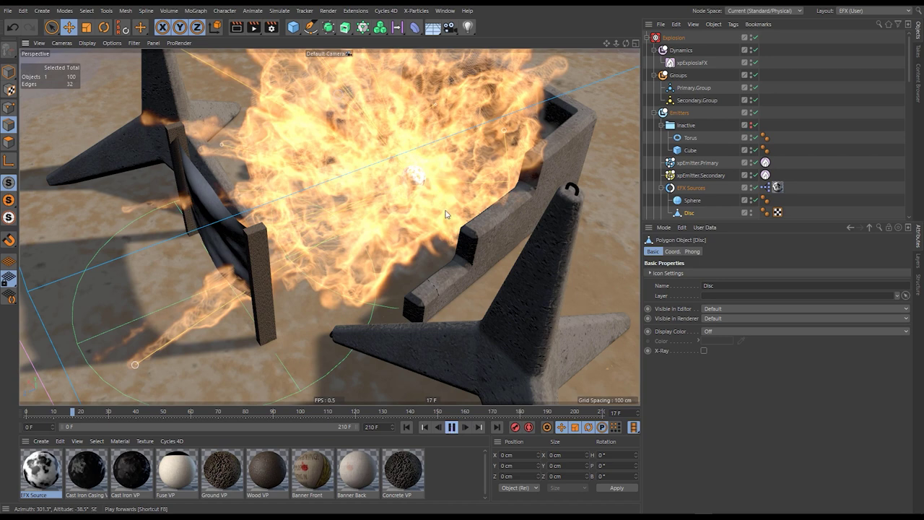
click(406, 428)
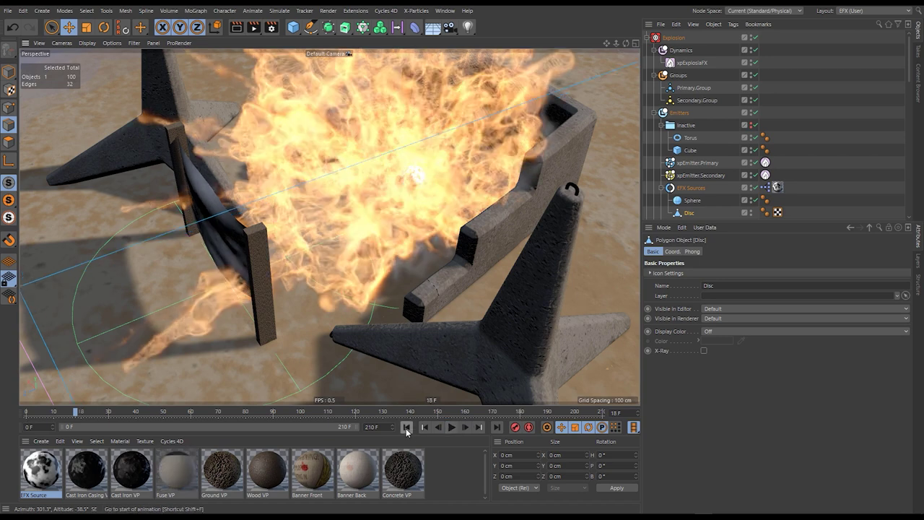
- In model mode, rotate the Disc source slightly, to about H -2.6°, P 4.9°, B 0.6°
mouse_move(414, 199)
alt+middle_down()
mouse_move(437, 199)
mouse_move(412, 190)
alt+middle_up()
click(9, 72)
alt+drag(413, 193, 352, 138)
key(r)
drag(435, 132, 439, 136)
alt+drag(430, 184, 409, 214)
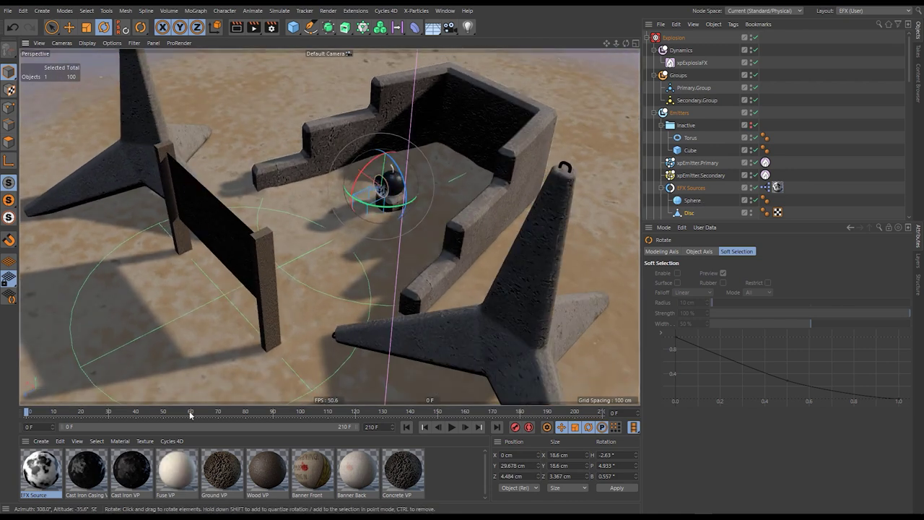
- Open the Noise shader in the Color channel of the EFX Source material
double_click(44, 467)
click(167, 168)
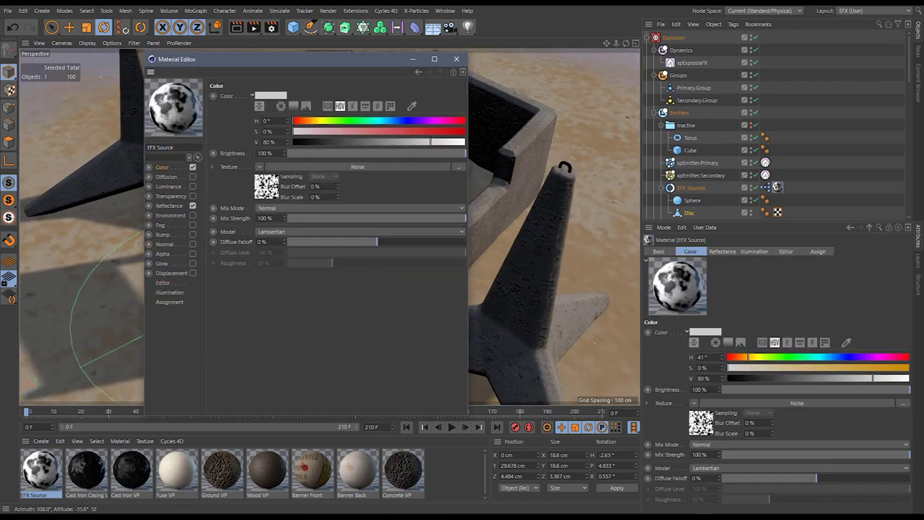
click(270, 181)
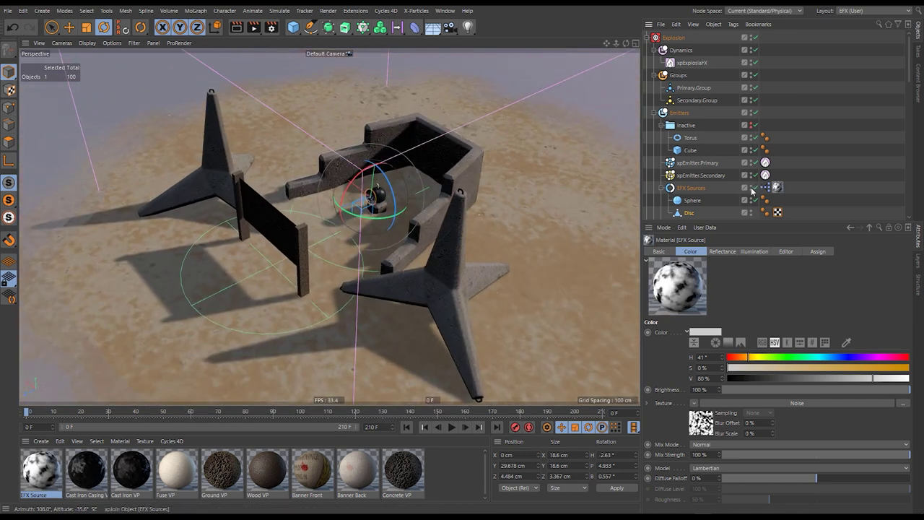
- Play the simulation up to frame 21, stop it and examine the fire from behind the concrete wall
click(451, 427)
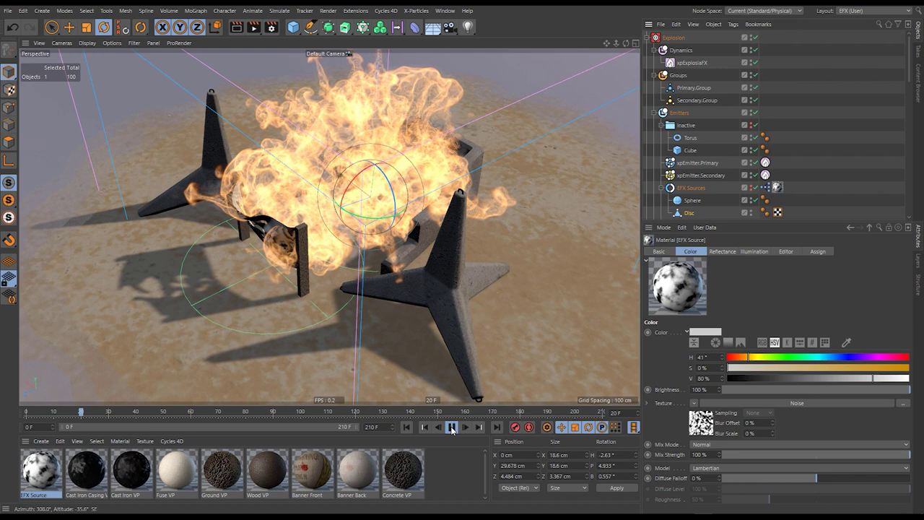
click(452, 428)
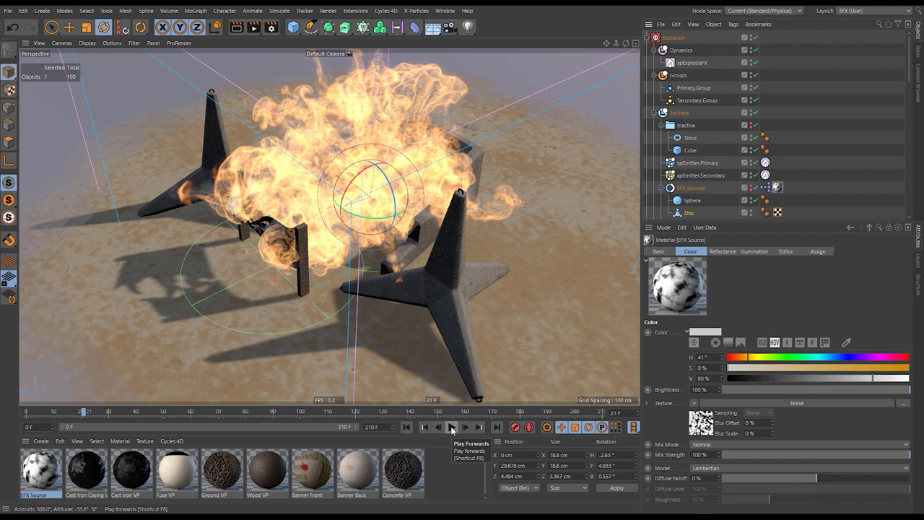
alt+drag(385, 247, 340, 241)
alt+right_drag(340, 242, 354, 223)
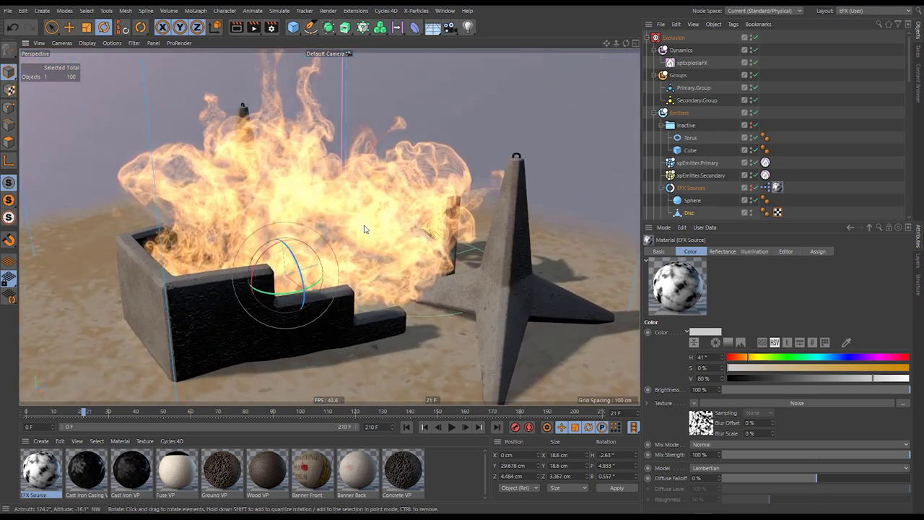
- Set the display Slices of xpExplosiaFX to 512
click(690, 63)
click(665, 261)
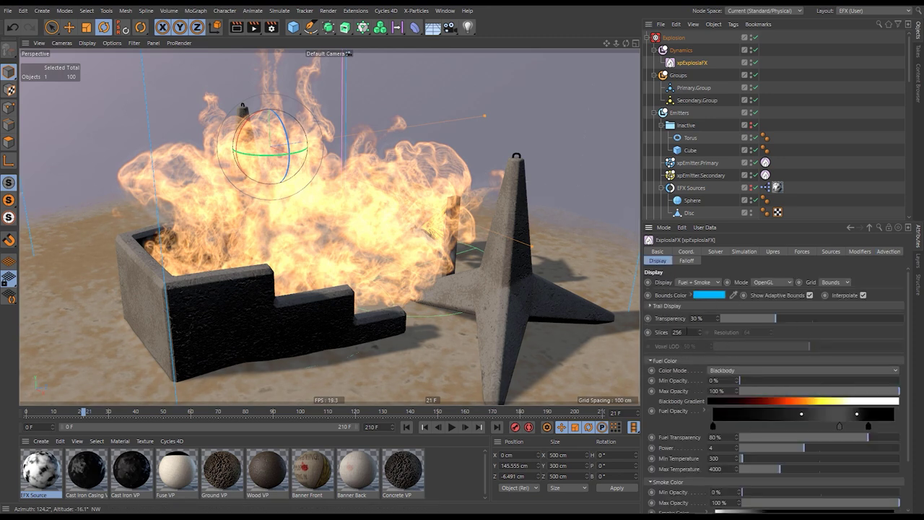
text(2)
key(Return)
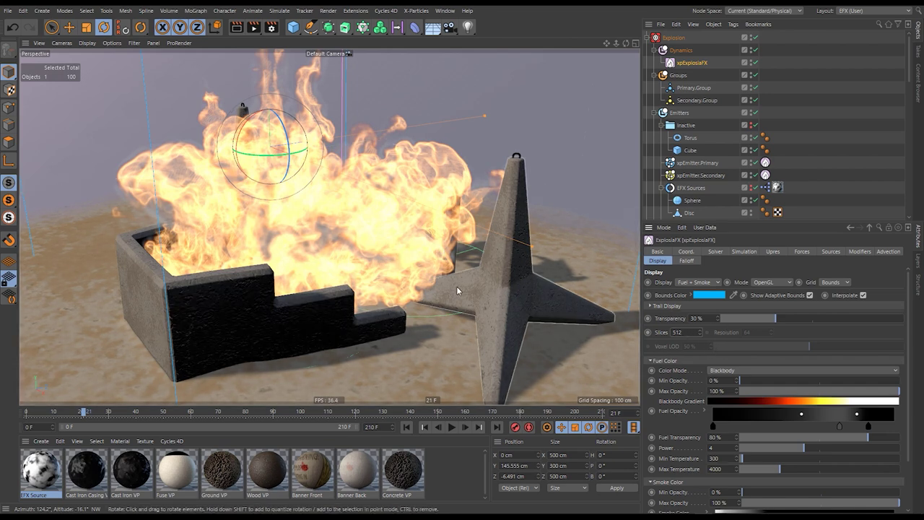
- Try 128 display Slices on xpExplosiaFX for comparison and restore 512
double_click(691, 332)
text(12)
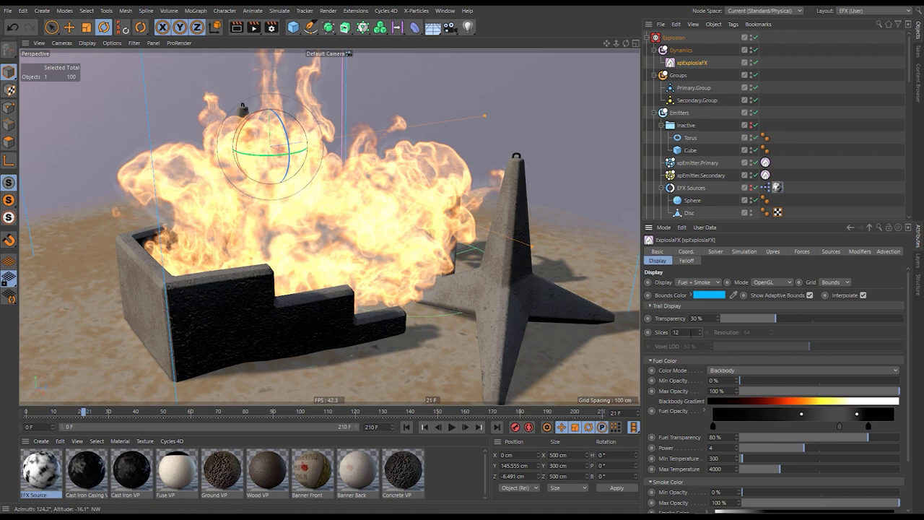
key(Return)
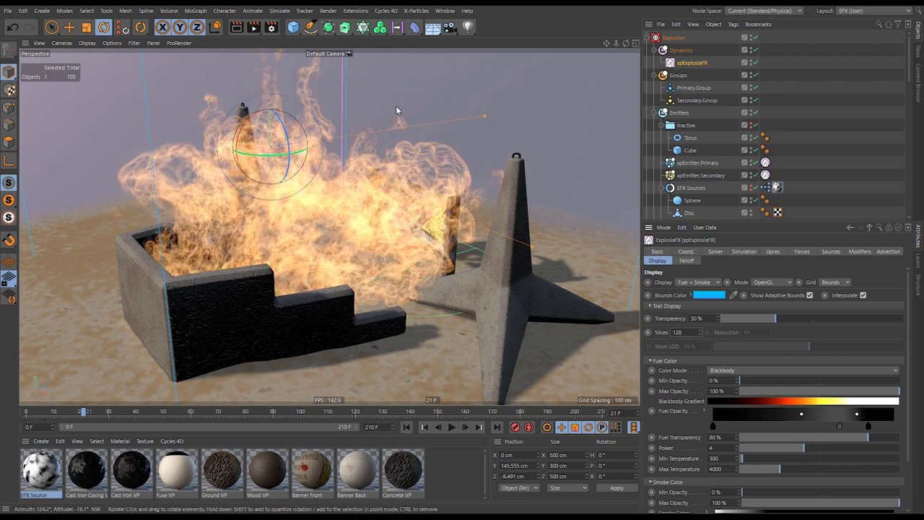
double_click(679, 332)
text(5)
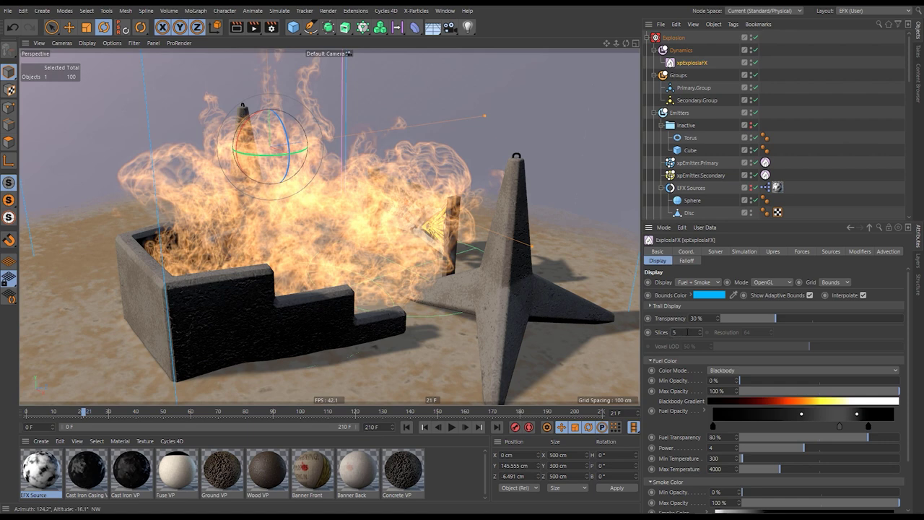
text(12)
key(Return)
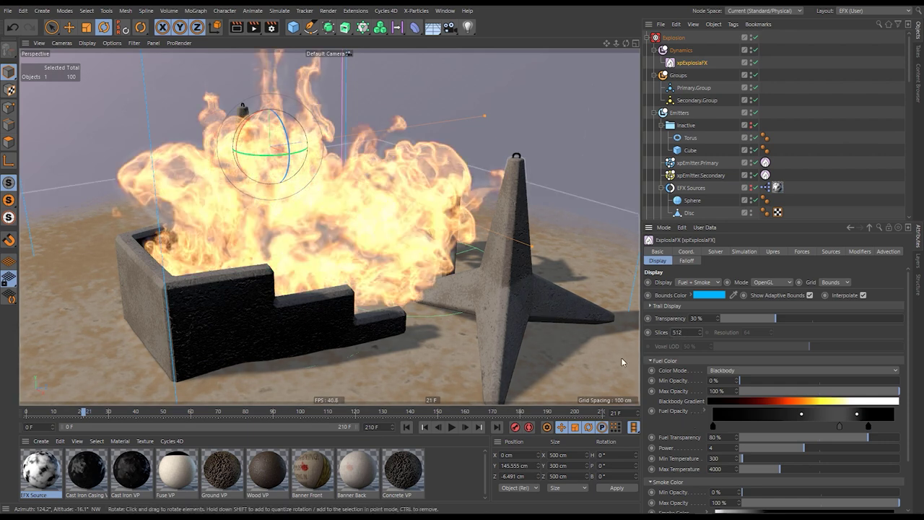
- Move the last Fuel Opacity knot close to the gradient's end and expand the settings of the knot at 70%
scroll(697, 426, down, 3)
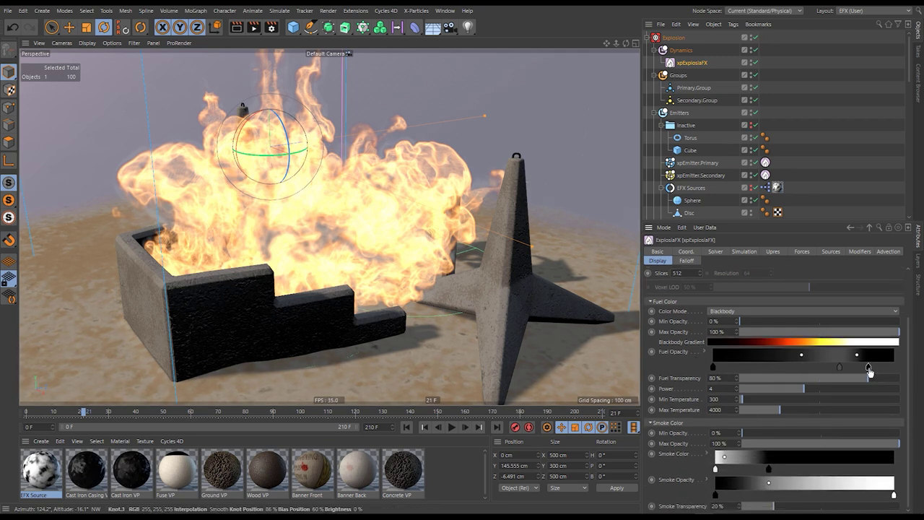
drag(878, 369, 889, 368)
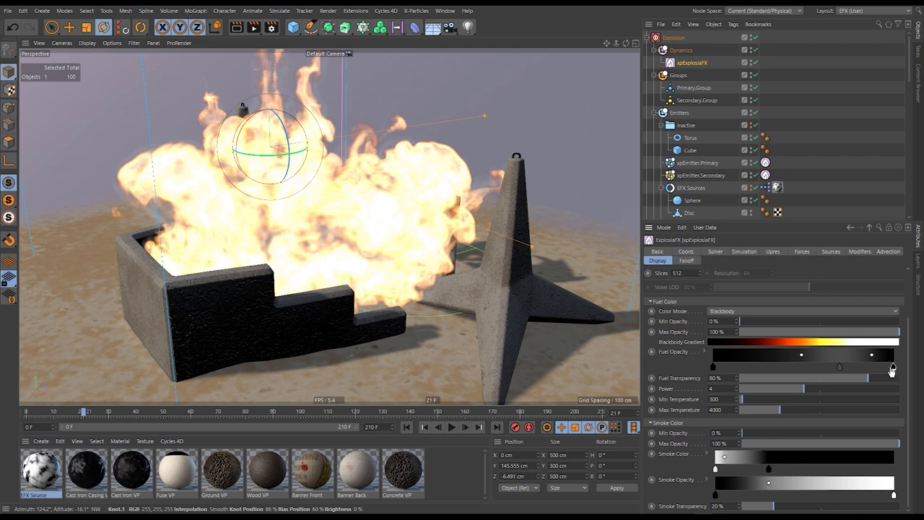
click(839, 368)
click(704, 351)
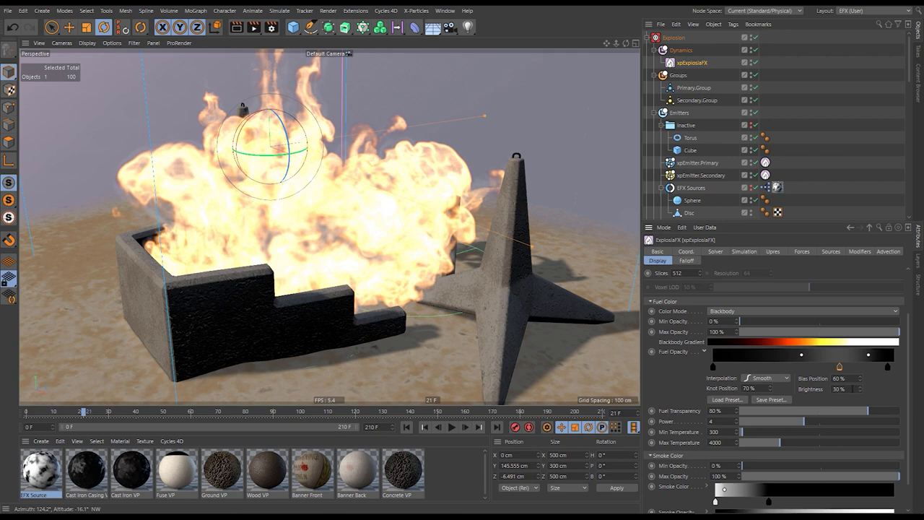
- Try Fuel Color Power values of 3 and 2
scroll(685, 386, down, 1)
click(711, 410)
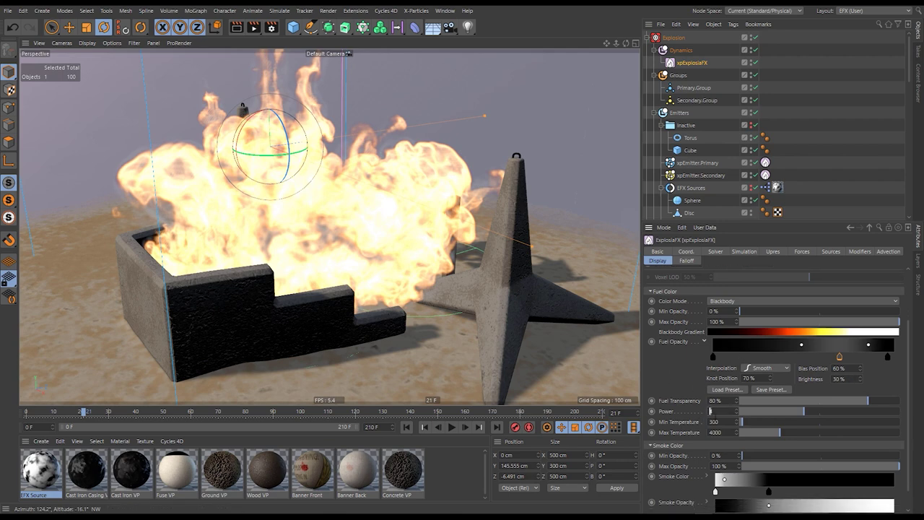
text(3)
key(Return)
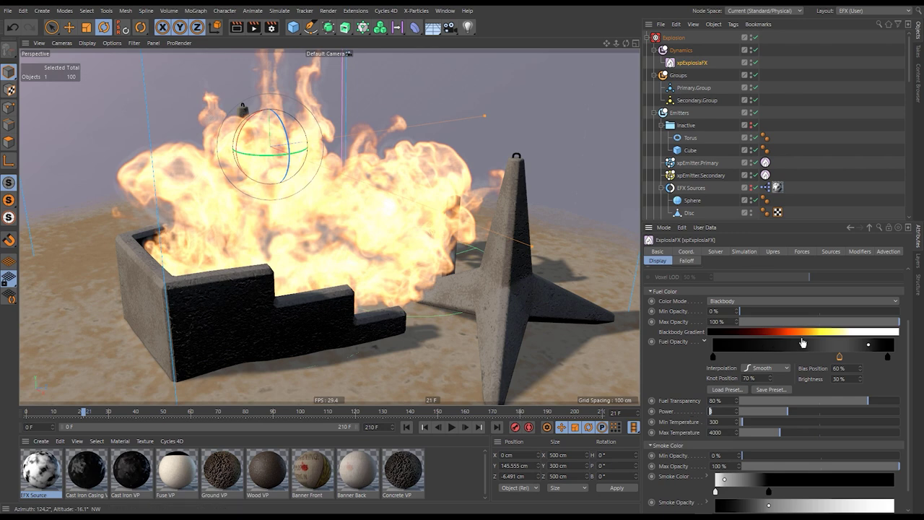
text(2)
key(Return)
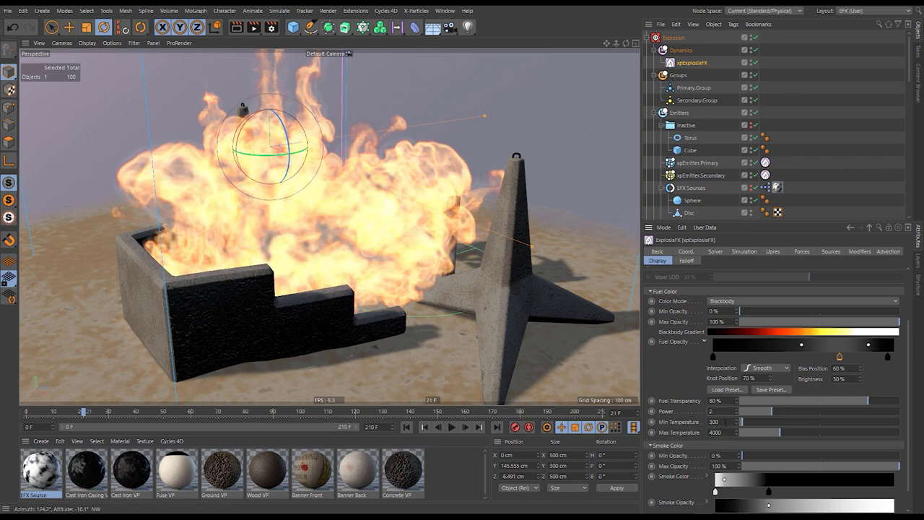
- Try a Fuel Color Max Temperature of 3000 and settle on 3500
text(3000)
key(Return)
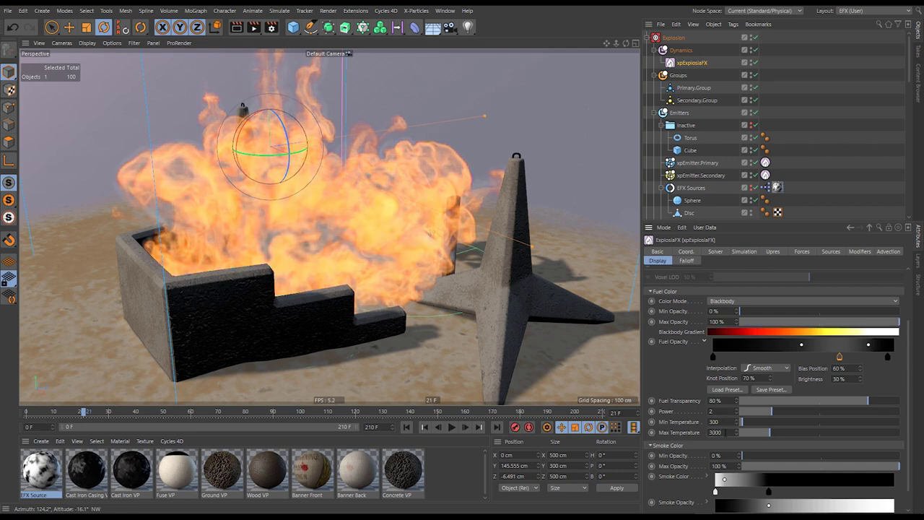
text(3500)
key(Return)
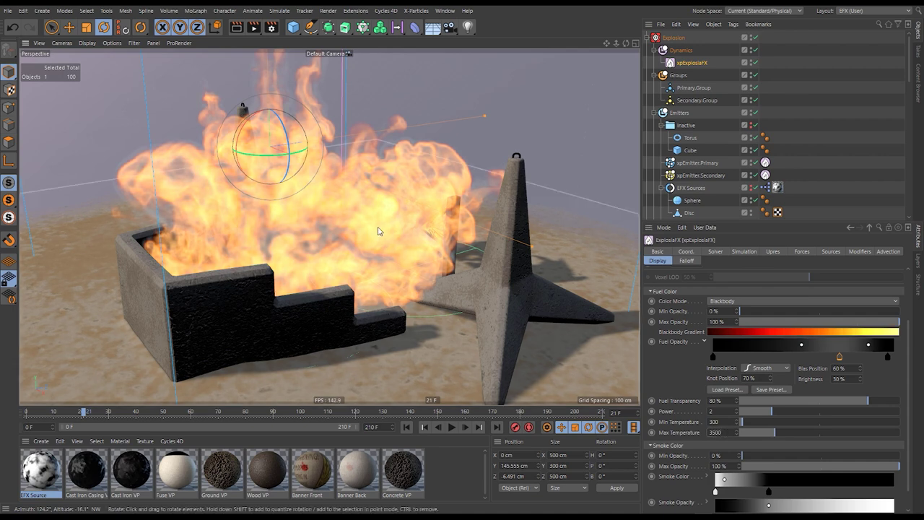
scroll(378, 229, down, 2)
alt+middle_drag(377, 231, 369, 241)
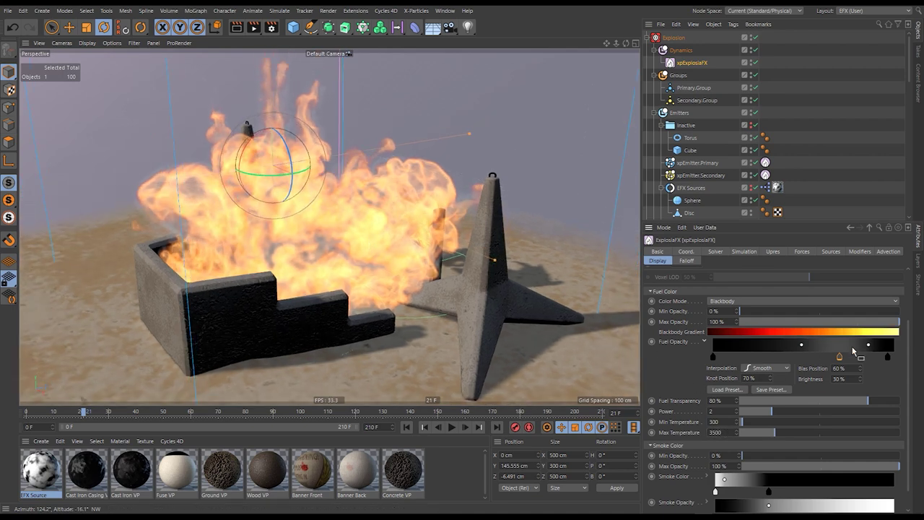
- Set the Brightness of the 70% Fuel Opacity knot to 60%, trying 70% along the way
double_click(847, 380)
text(60)
key(Return)
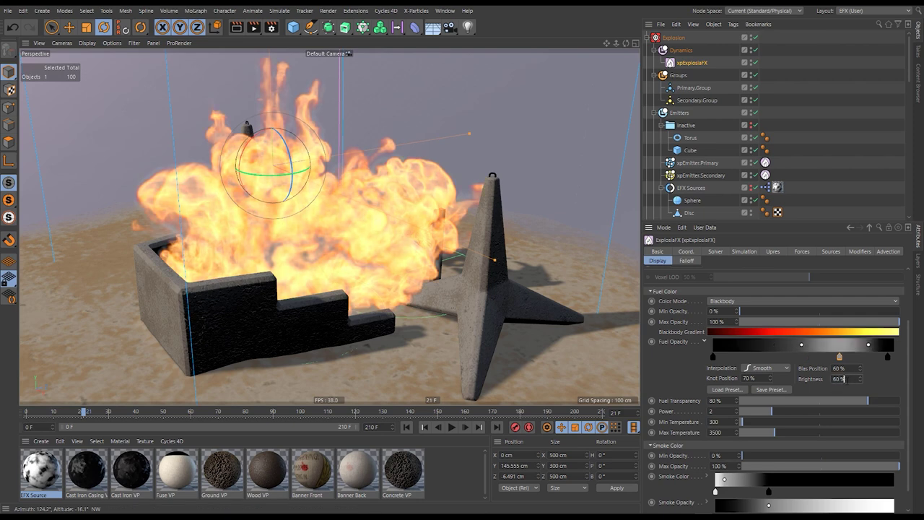
double_click(843, 379)
text(70)
key(Return)
double_click(846, 379)
text(60)
key(Return)
- Set the Fuel Color Power to 3
double_click(720, 411)
text(3)
key(Return)
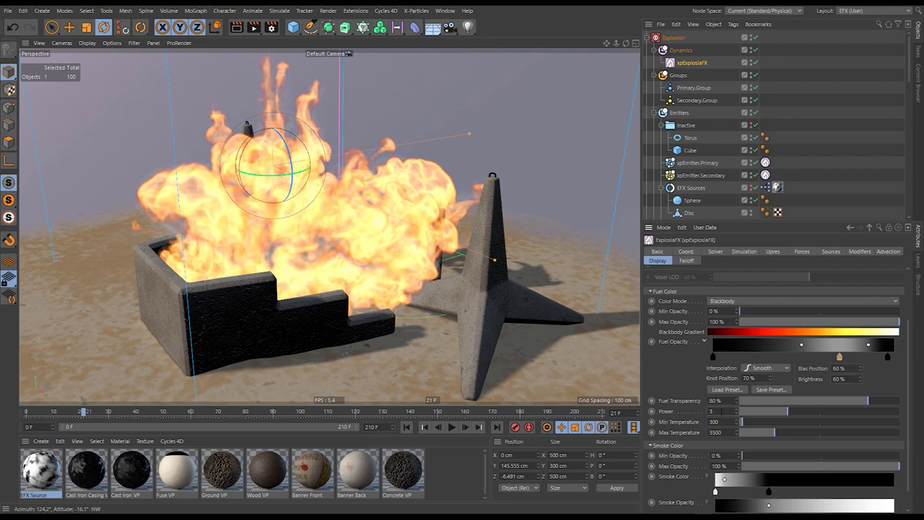
- Advance the simulation by one frame to check the fire's look over the scenery
alt+drag(277, 243, 344, 267)
scroll(344, 267, down, 1)
alt+middle_drag(344, 265, 346, 275)
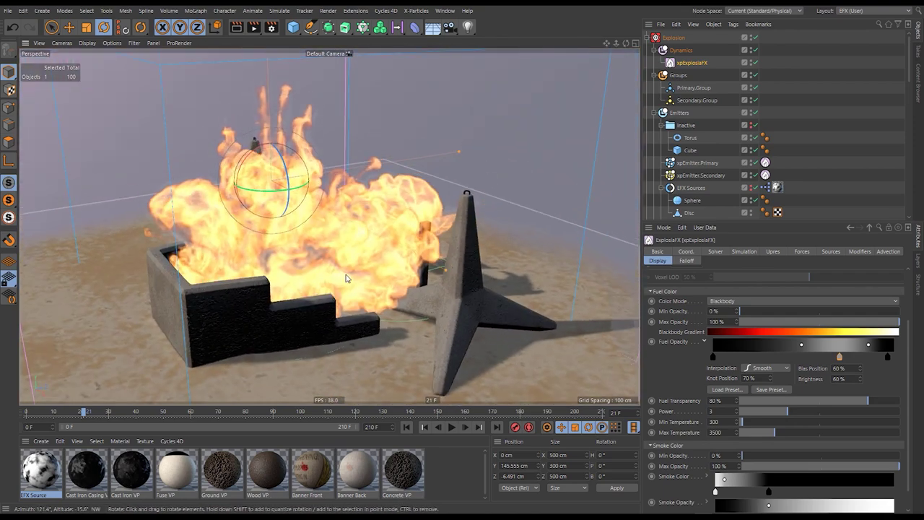
click(451, 428)
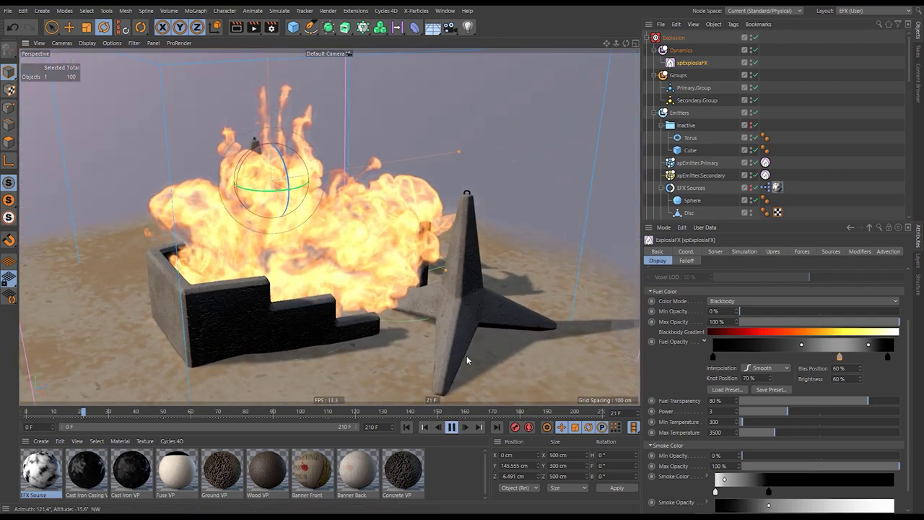
click(452, 427)
click(452, 428)
click(452, 429)
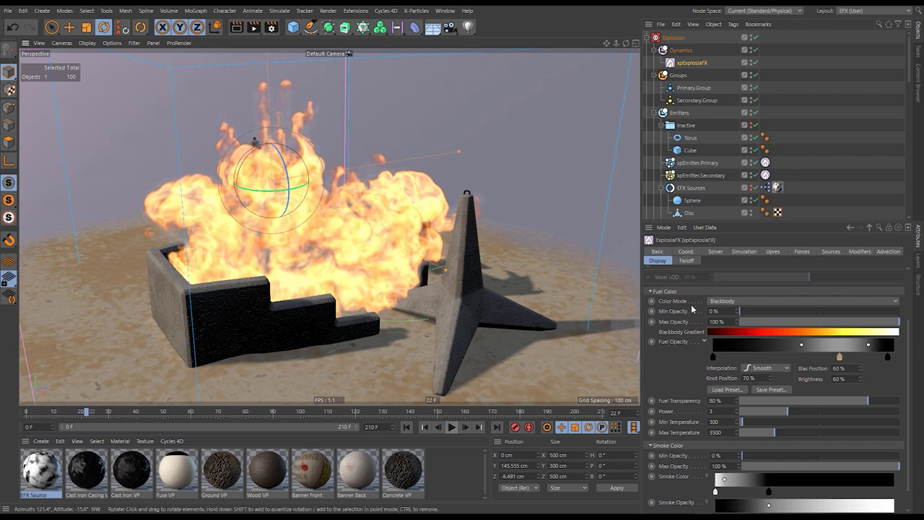
- Set the xpExplosiaFX solver Voxel Size to 4 cm and replay the simulation from the start to frame 32
click(715, 250)
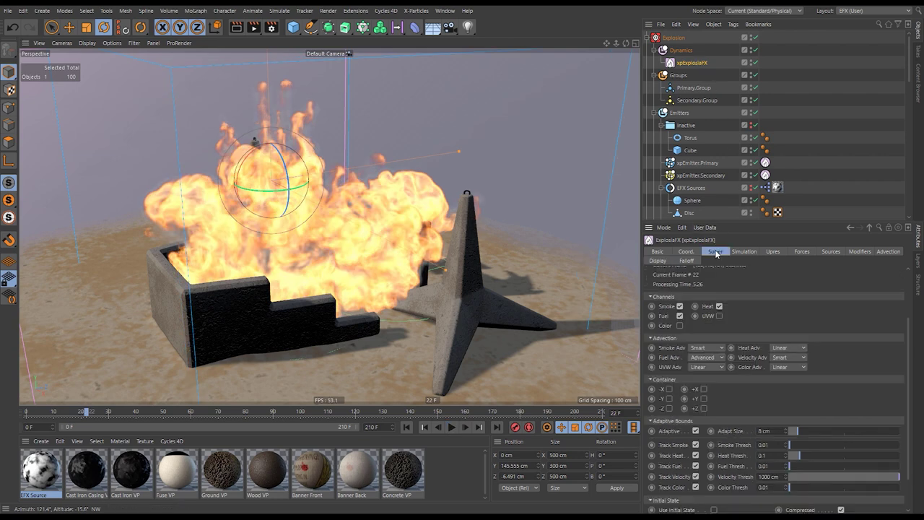
text(4)
key(Return)
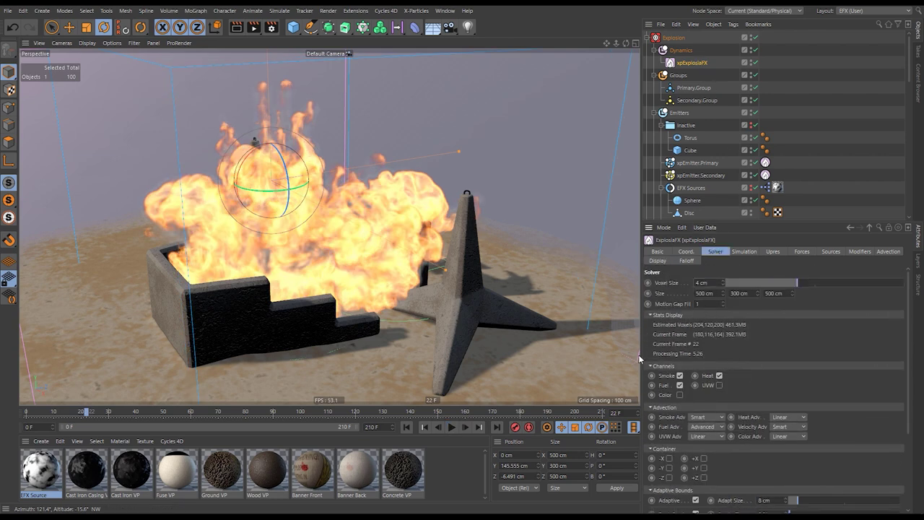
click(406, 427)
click(451, 428)
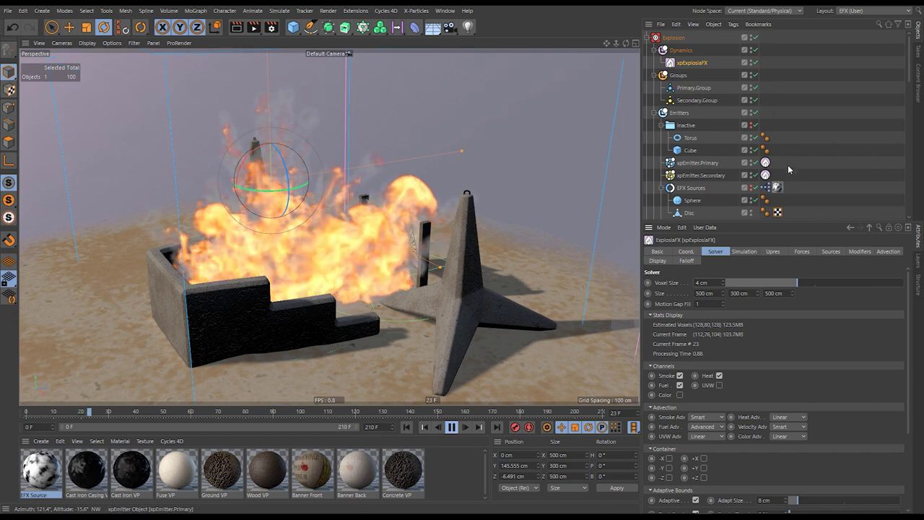
shift+click(765, 174)
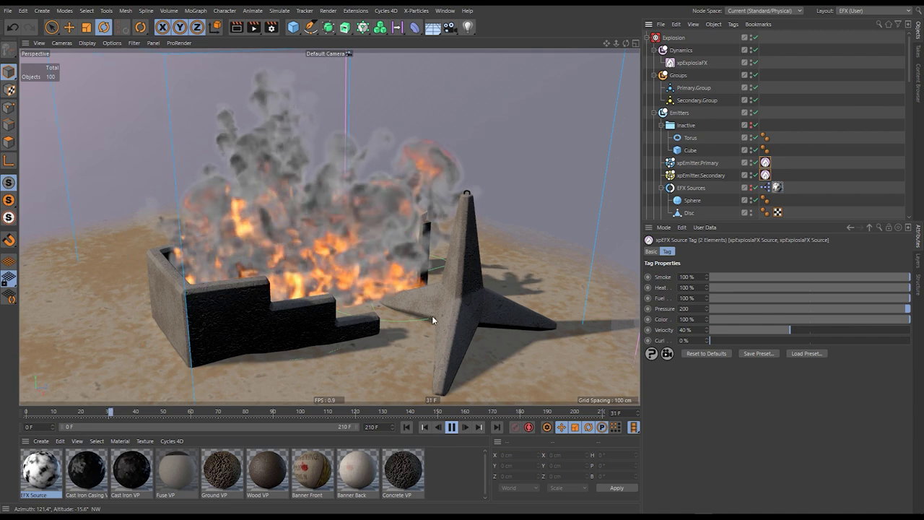
click(452, 426)
alt+drag(306, 282, 281, 267)
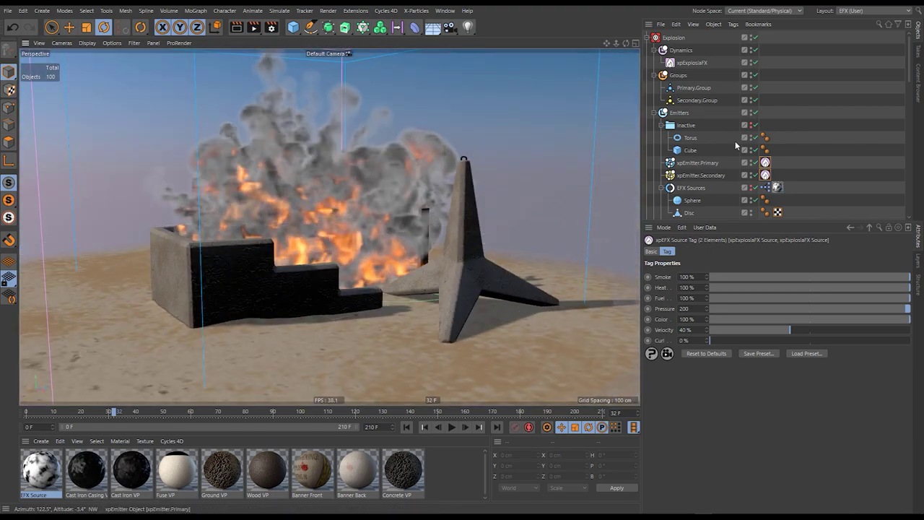
- Darken the white knot of xpExplosiaFX's Smoke Color gradient to grey and move the black knot to 23.45%
click(691, 62)
click(658, 261)
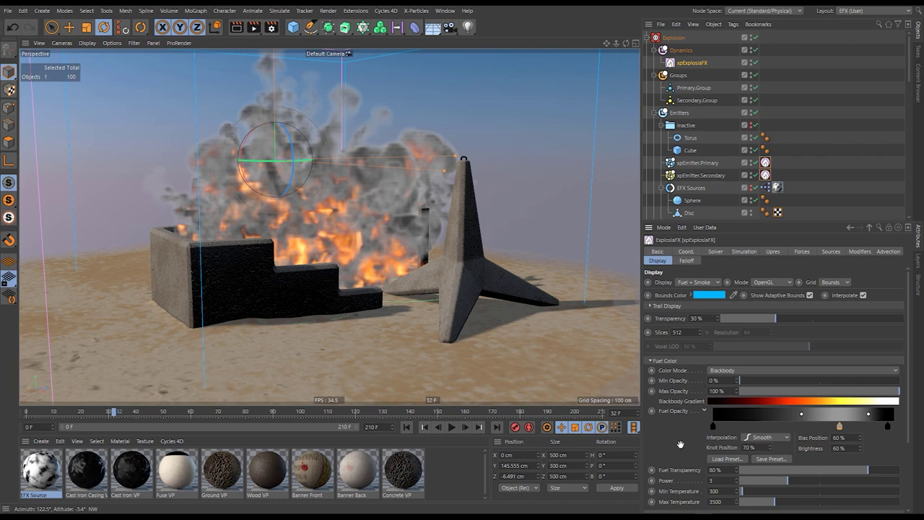
scroll(682, 447, down, 3)
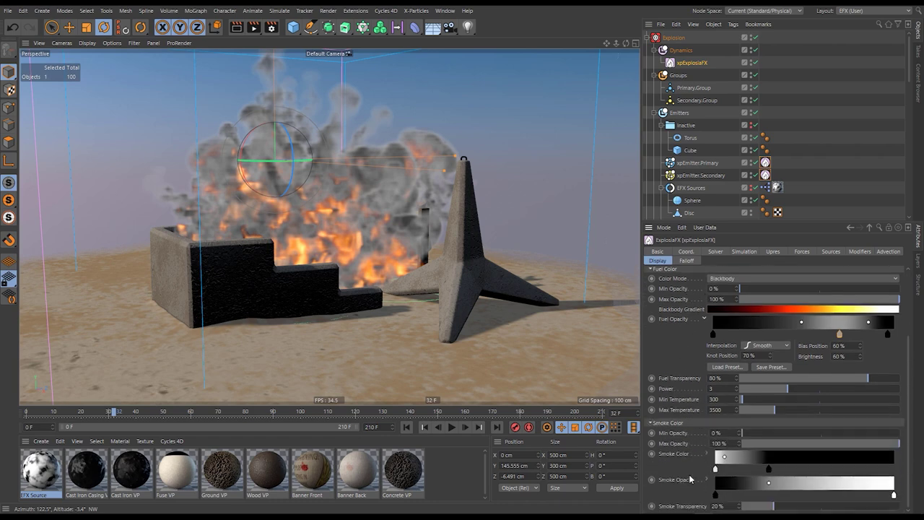
click(769, 471)
click(716, 469)
click(706, 453)
click(724, 500)
scroll(724, 477, down, 2)
drag(837, 485, 807, 488)
drag(767, 408, 759, 408)
- Thicken the smoke by moving the white knot of the Smoke Opacity gradient inward to just past the middle
scroll(694, 385, down, 2)
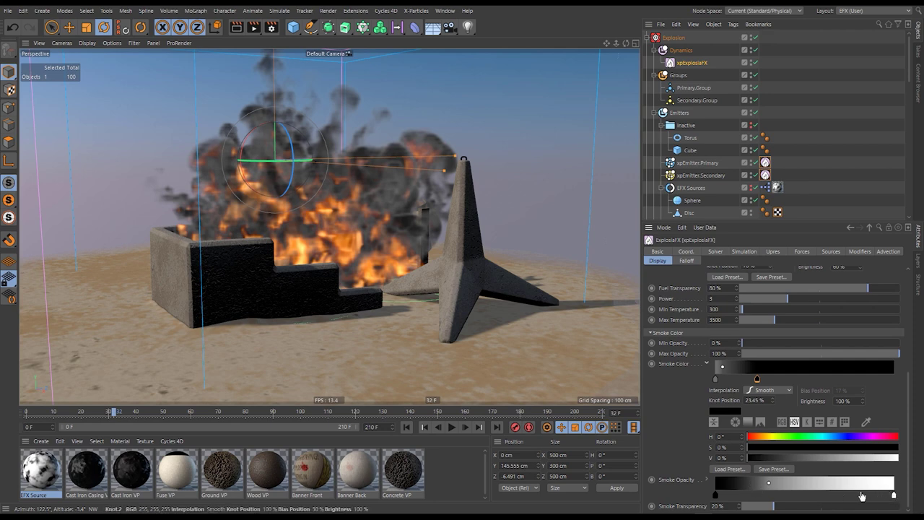
drag(894, 494, 768, 494)
drag(854, 493, 825, 494)
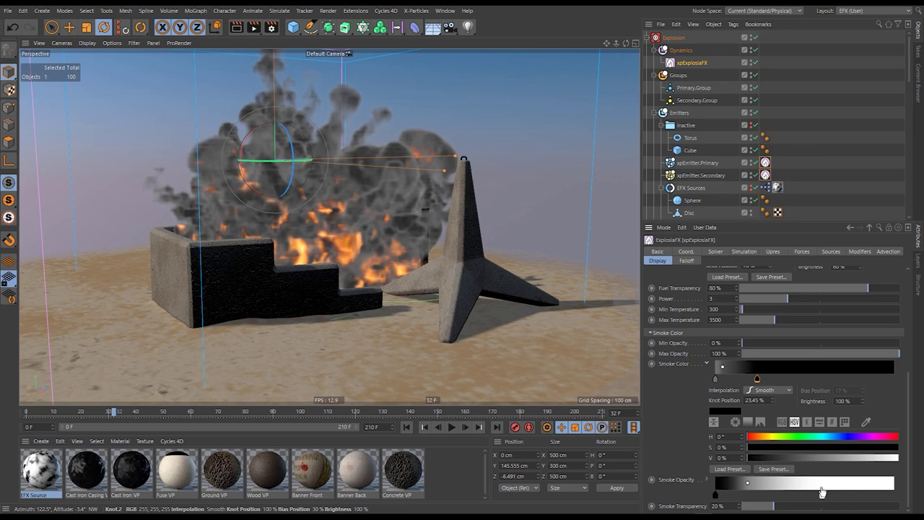
scroll(679, 426, up, 3)
scroll(687, 464, up, 2)
scroll(295, 237, down, 5)
scroll(316, 235, up, 5)
alt+drag(322, 255, 256, 324)
alt+drag(326, 319, 354, 307)
- Disable the Sphere inside EFX Sources and restart the simulation from the first frame
click(683, 201)
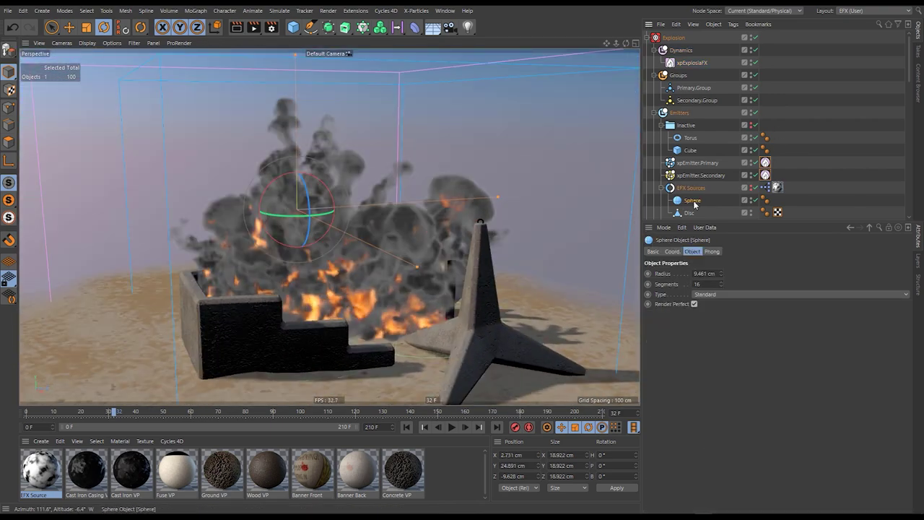
click(405, 427)
click(452, 427)
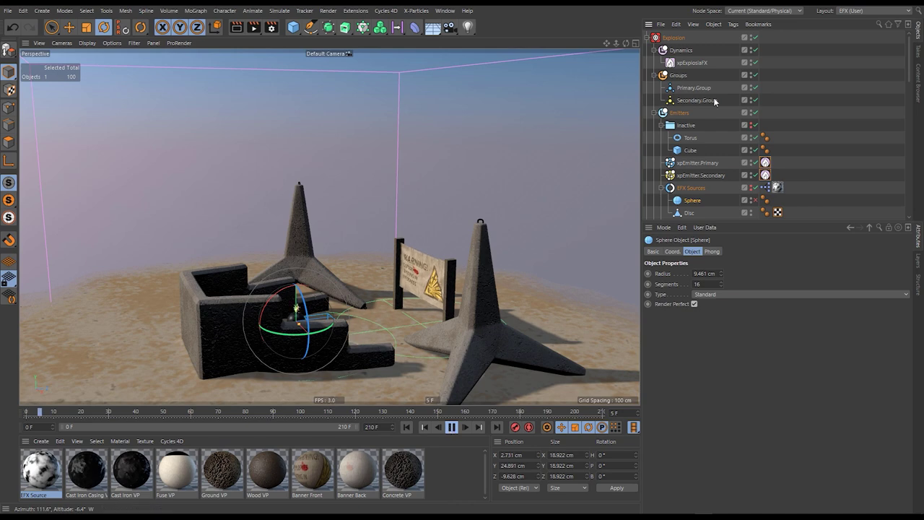
- Set the xpExplosiaFX solver Voxel Size to 2.5 cm and replay the simulation from the start to frame 22
click(693, 62)
click(451, 427)
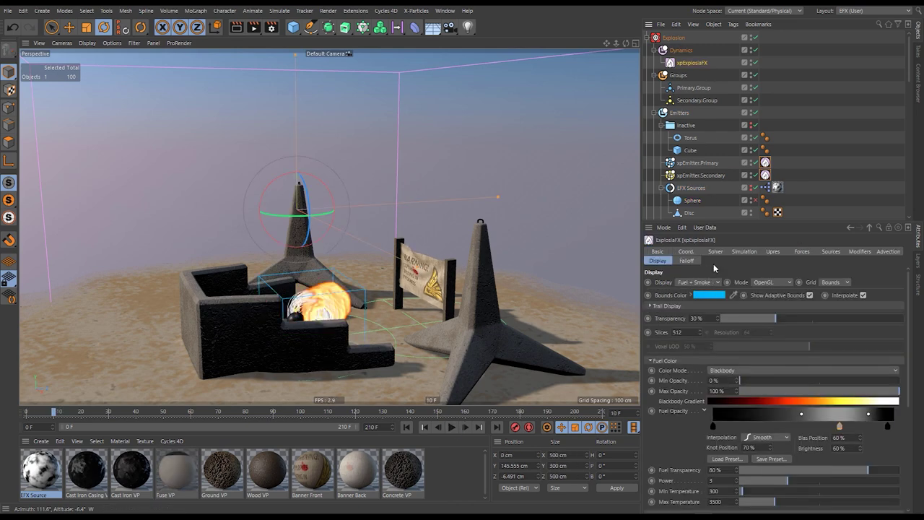
click(714, 251)
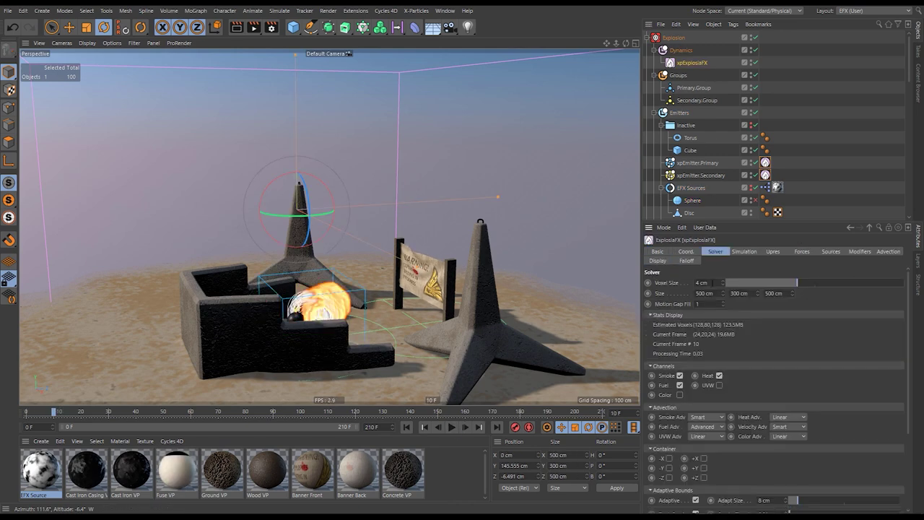
click(406, 427)
click(451, 427)
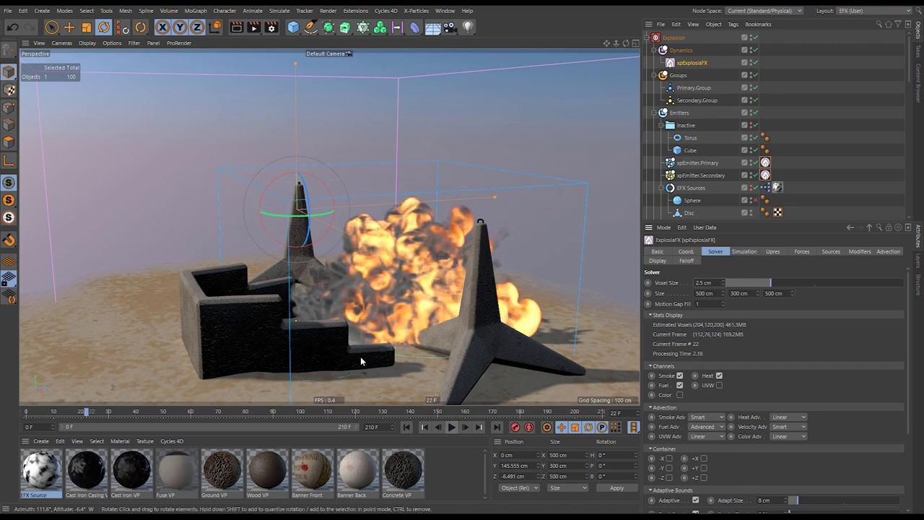
alt+drag(313, 355, 381, 314)
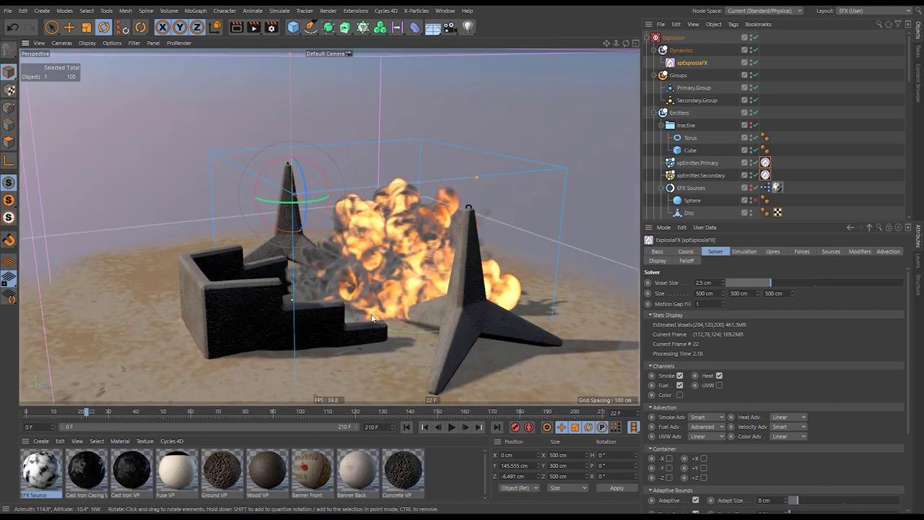
- Set the solver Voxel Size to 3 cm and replay the simulation from the start to frame 20
double_click(711, 282)
text(3)
key(Return)
click(408, 426)
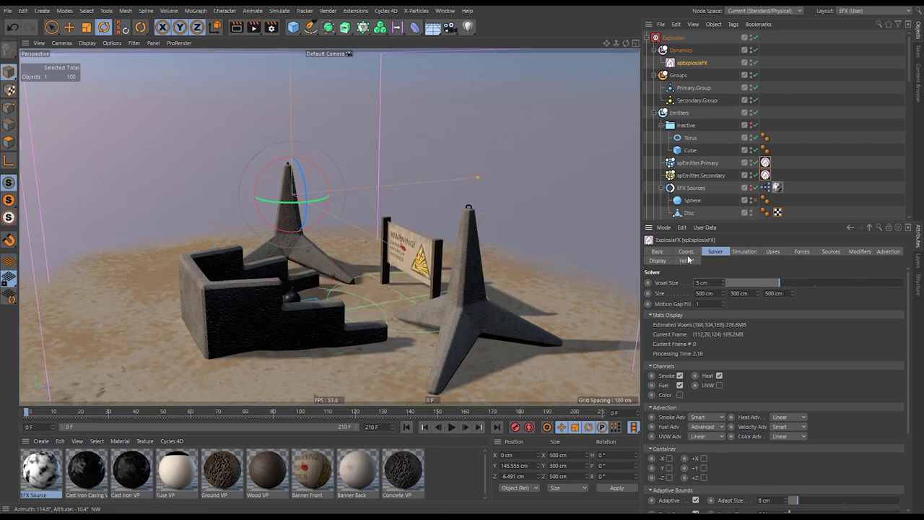
click(451, 427)
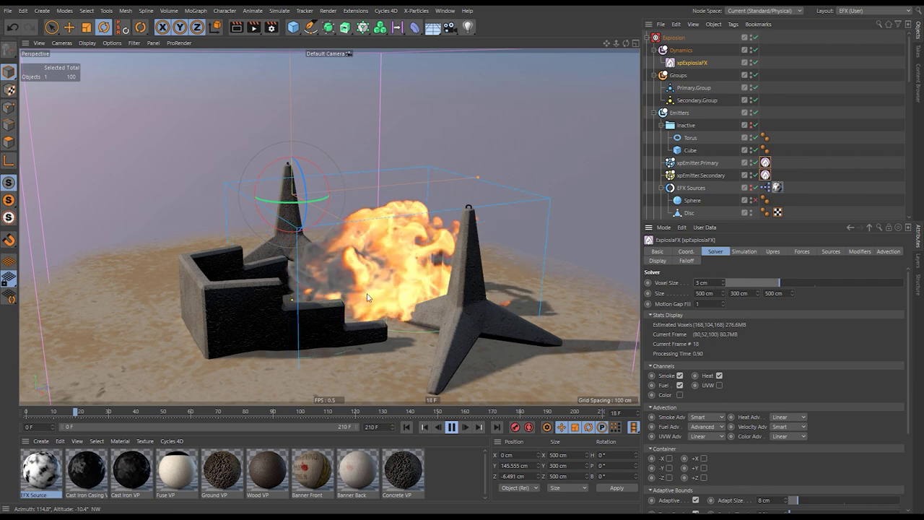
click(453, 428)
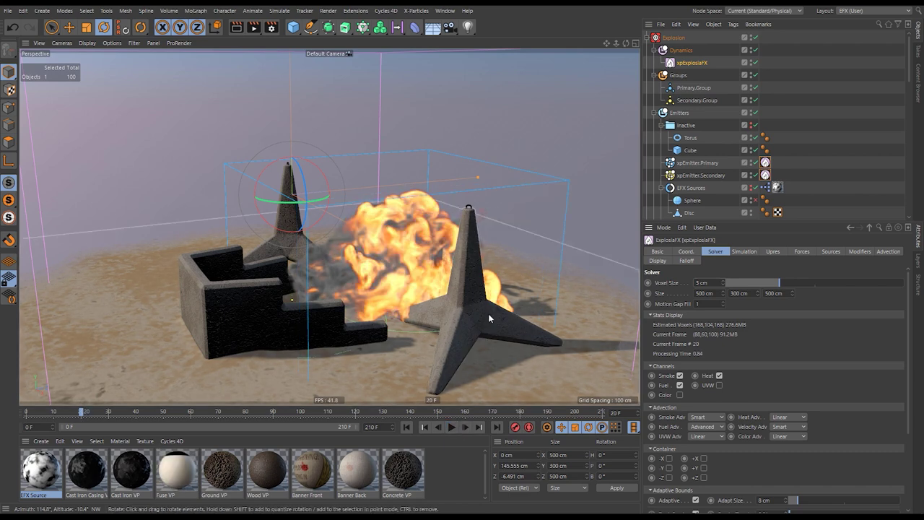
- Return to the first frame and swap the source shapes, moving the Cube into EFX Sources and the Sphere into Inactive
click(769, 252)
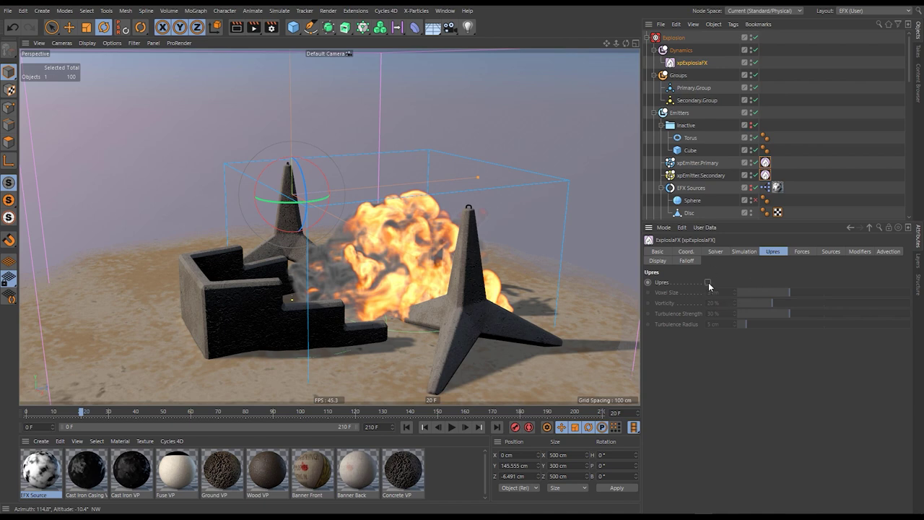
click(406, 427)
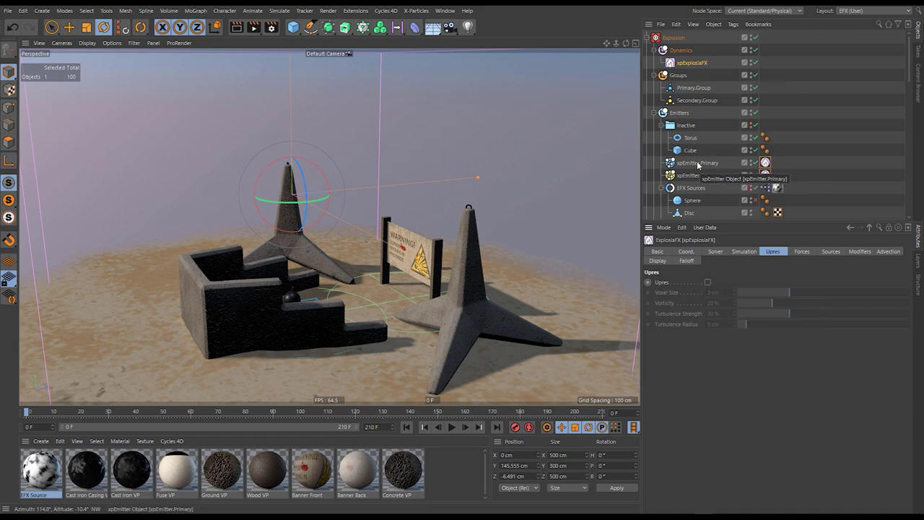
drag(690, 151, 694, 208)
drag(694, 157, 692, 136)
click(731, 200)
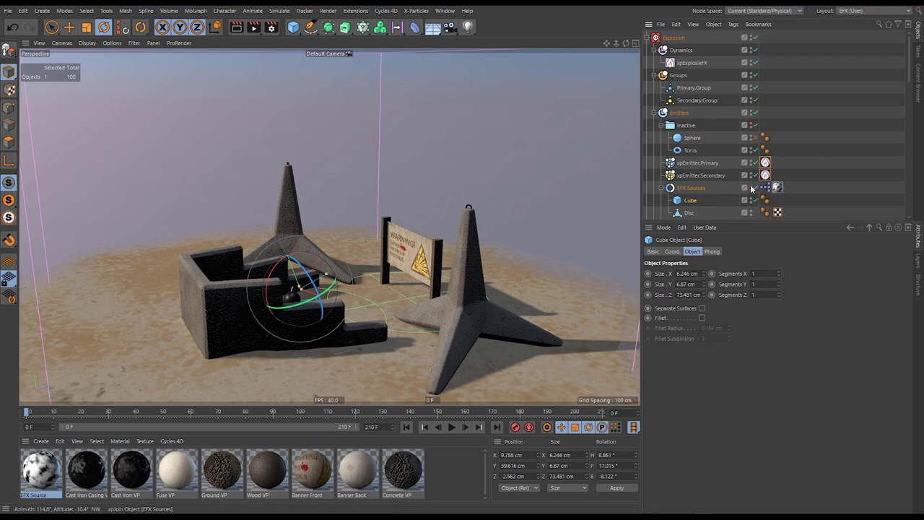
- Shorten the Cube source to about 14.5 cm in Z and move it next to the bomb, at about X 2.7, Y 26.3, Z -10.2 cm
scroll(375, 280, up, 5)
drag(372, 253, 207, 303)
key(e)
drag(367, 299, 373, 326)
alt+drag(377, 325, 484, 323)
drag(378, 309, 349, 317)
scroll(329, 326, down, 3)
scroll(326, 329, down, 2)
drag(318, 281, 316, 275)
alt+drag(342, 314, 370, 324)
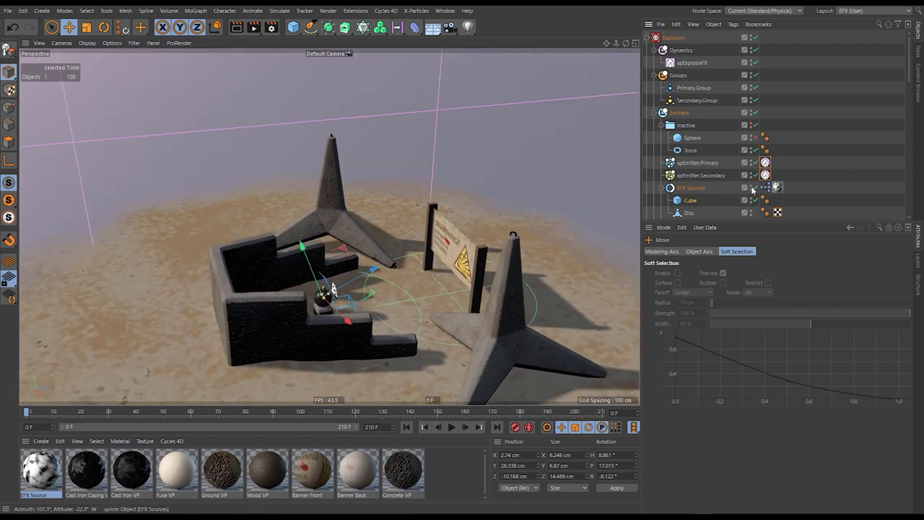
- Collapse the EFX Sources hierarchy and replay the simulation to frame 21 to check the explosion from the Cube source
click(661, 188)
alt+drag(378, 313, 394, 322)
click(406, 427)
click(451, 428)
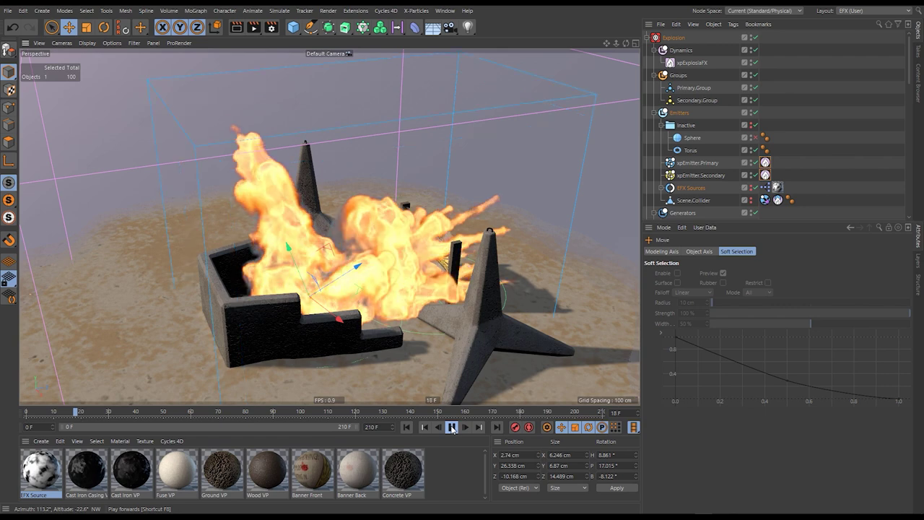
click(452, 428)
- Enable Upres on xpExplosiaFX from the first frame and set its Upres Voxel Size to 2.5 cm
click(691, 63)
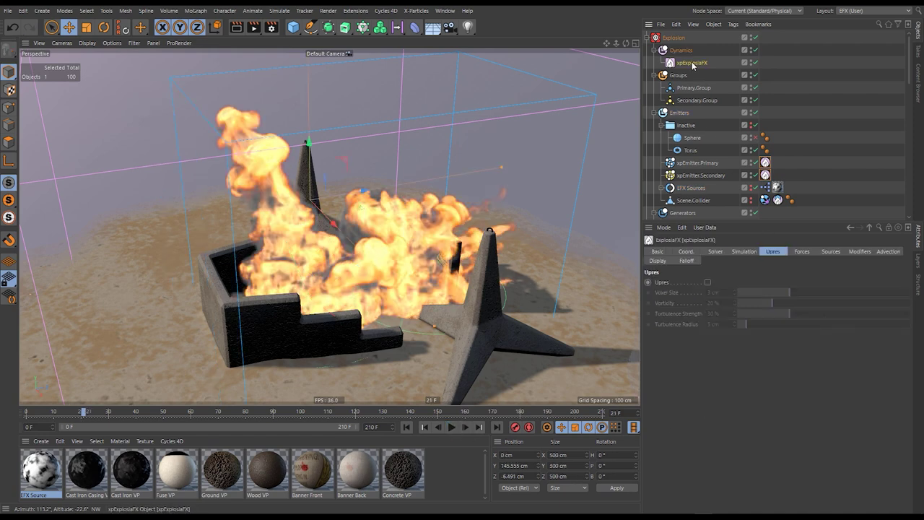
click(707, 282)
click(407, 426)
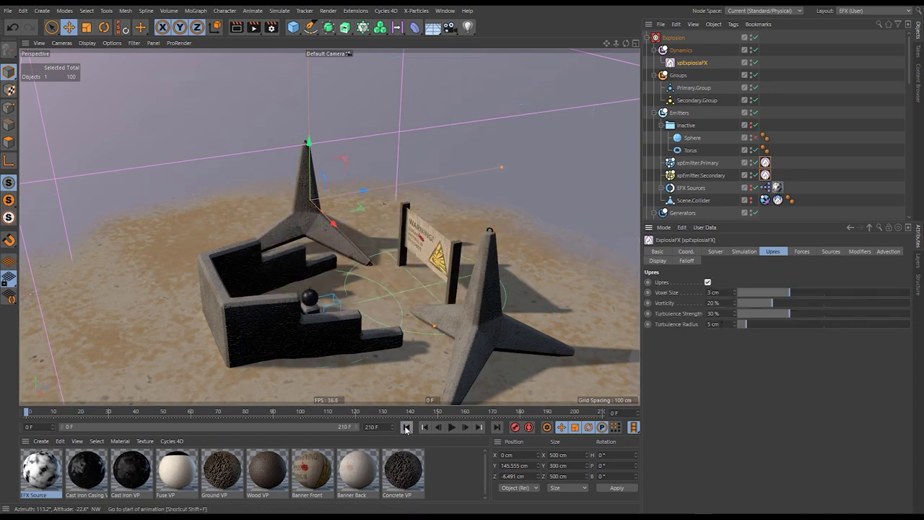
click(716, 251)
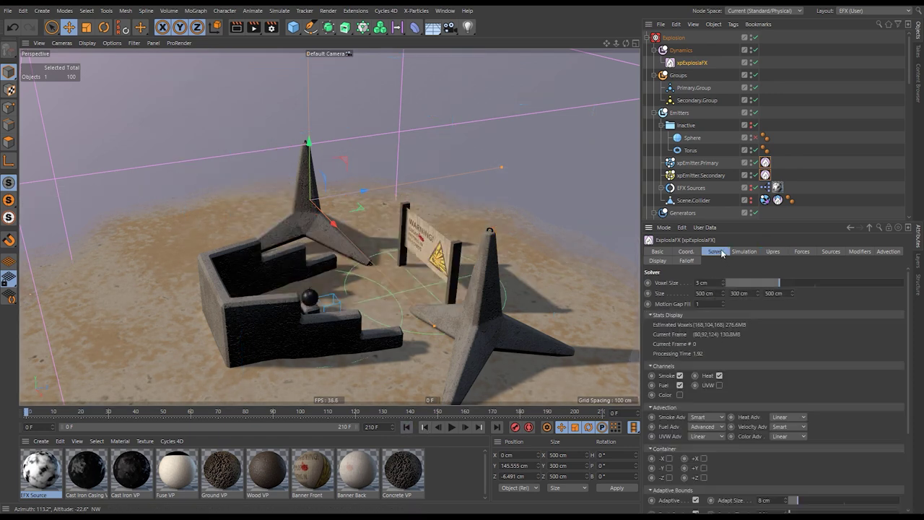
click(773, 252)
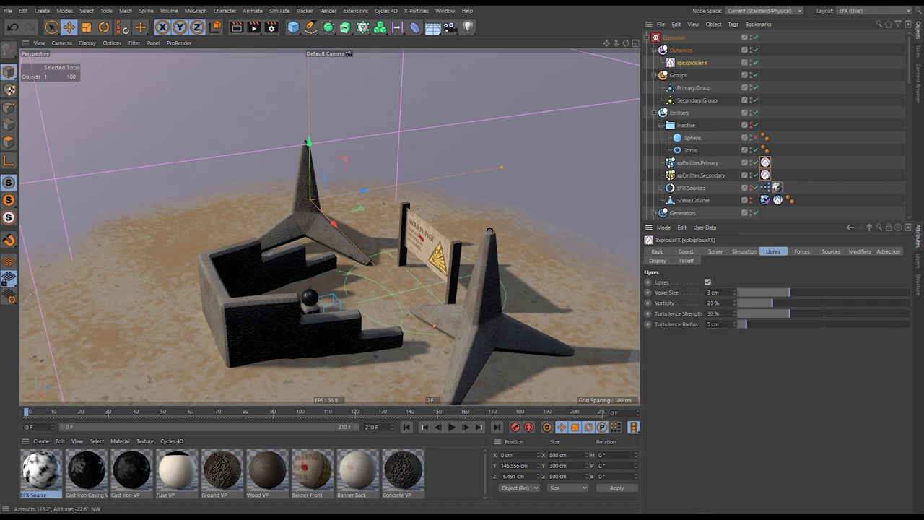
text(2.5)
key(Return)
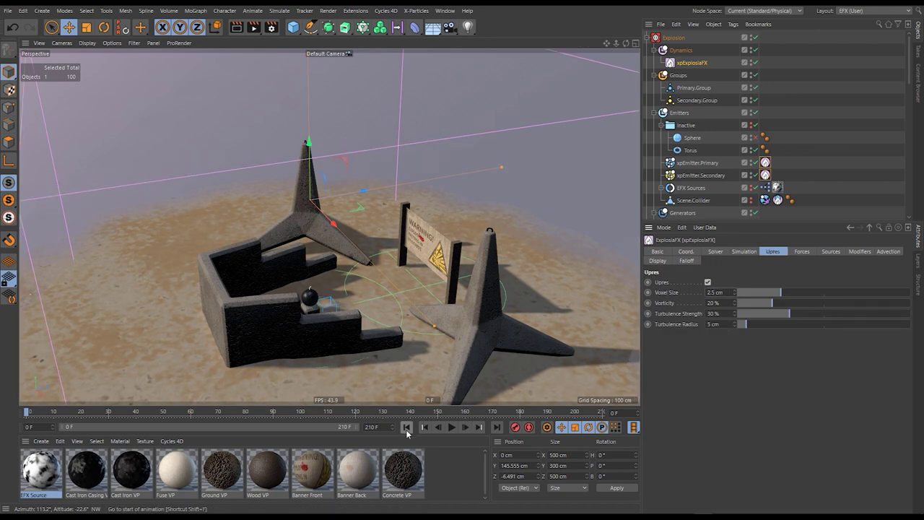
- Play the upres simulation to frame 24 and check the primary emitter's EFX source settings against the added detail
click(451, 428)
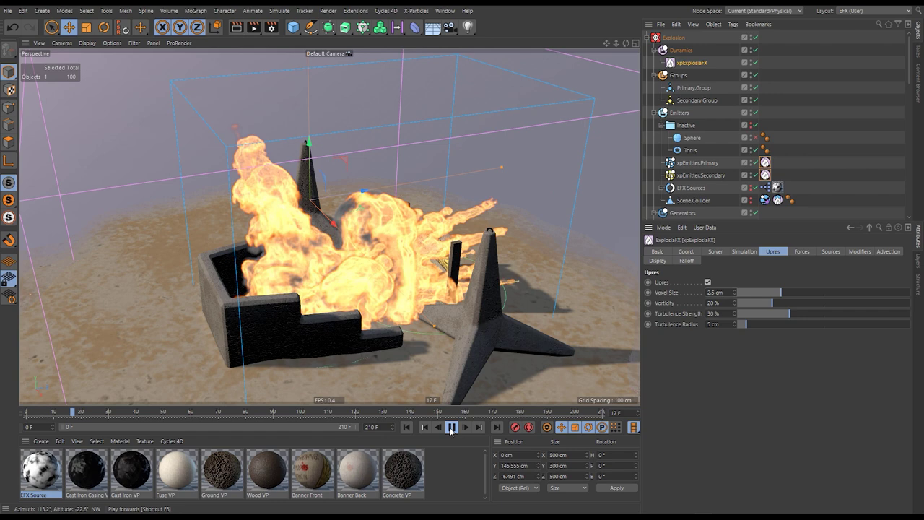
click(766, 163)
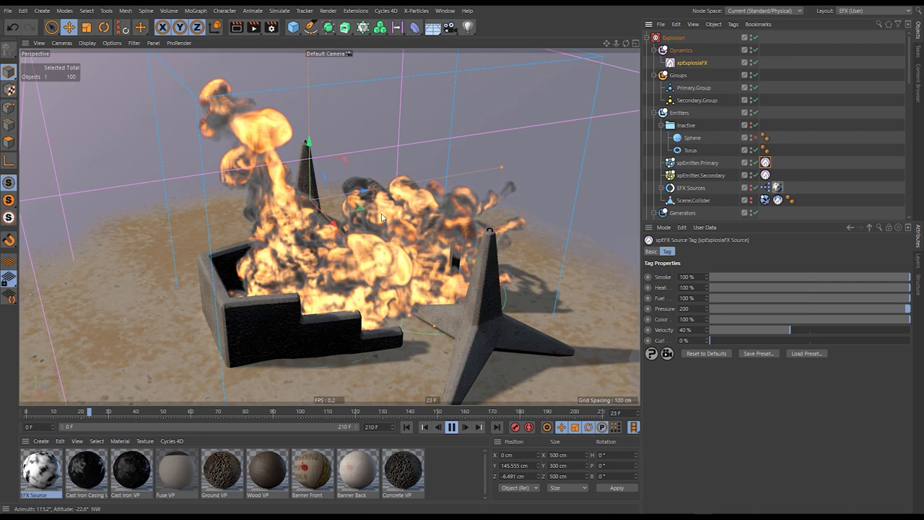
click(452, 426)
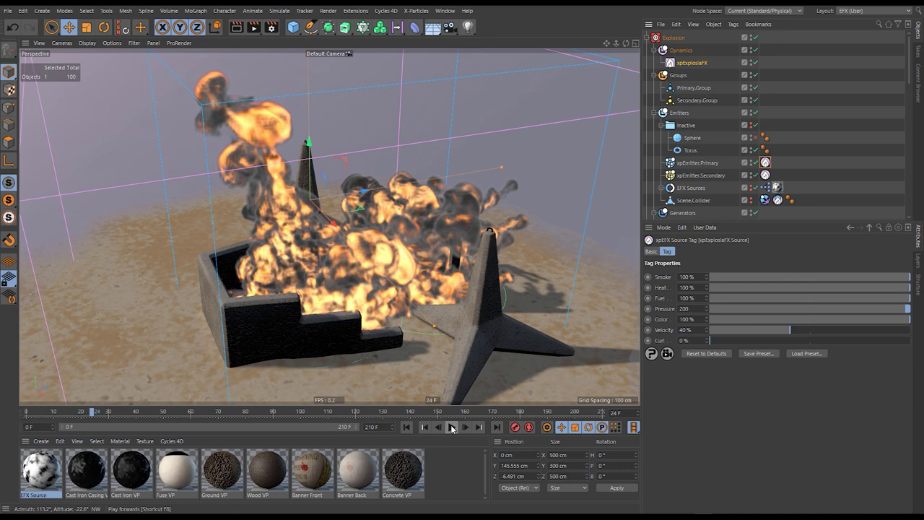
click(692, 63)
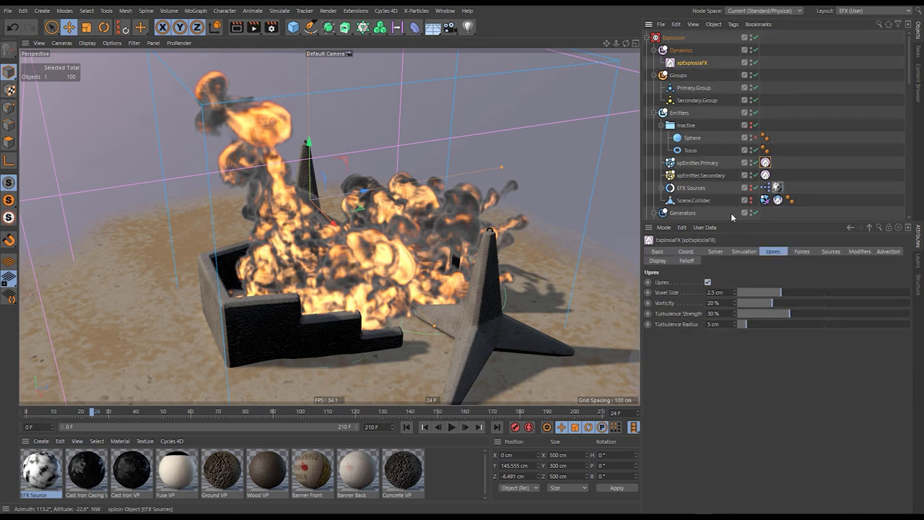
- Toggle Upres on xpExplosiaFX repeatedly to compare the explosion at frame 24 with and without the added detail
click(708, 282)
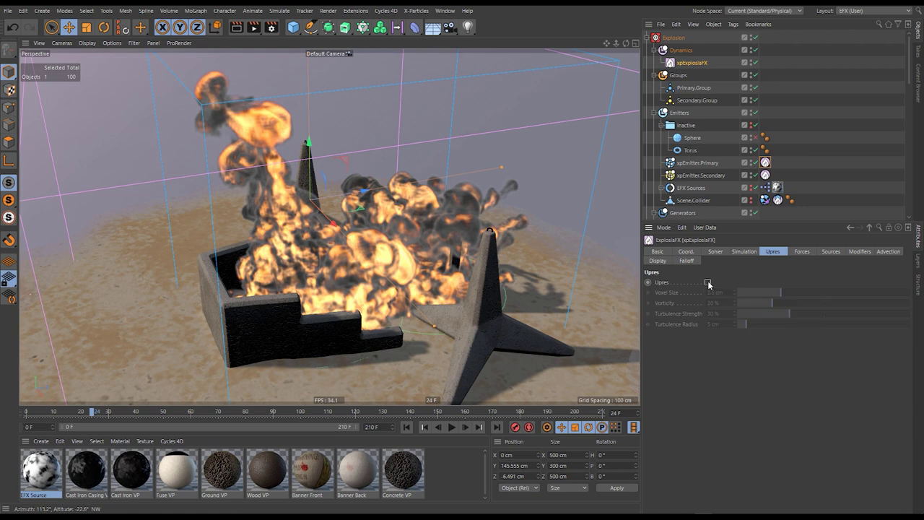
click(707, 282)
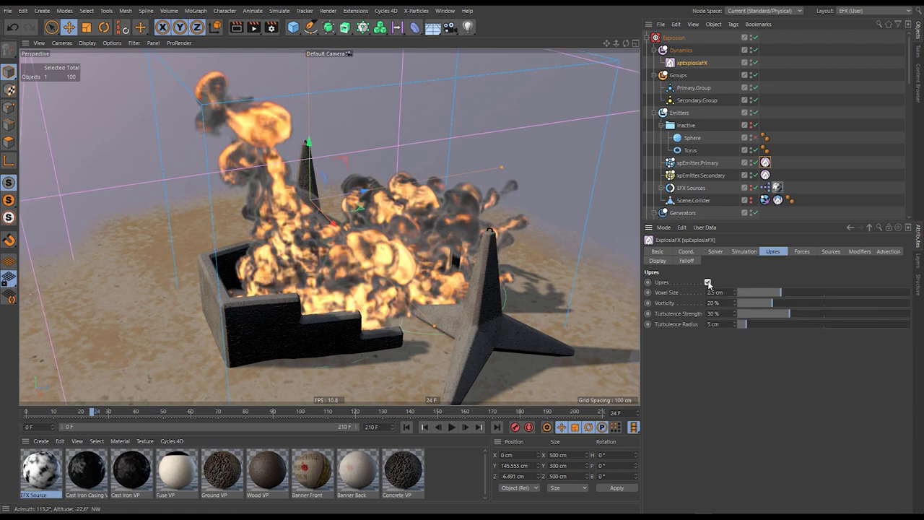
click(707, 282)
click(708, 282)
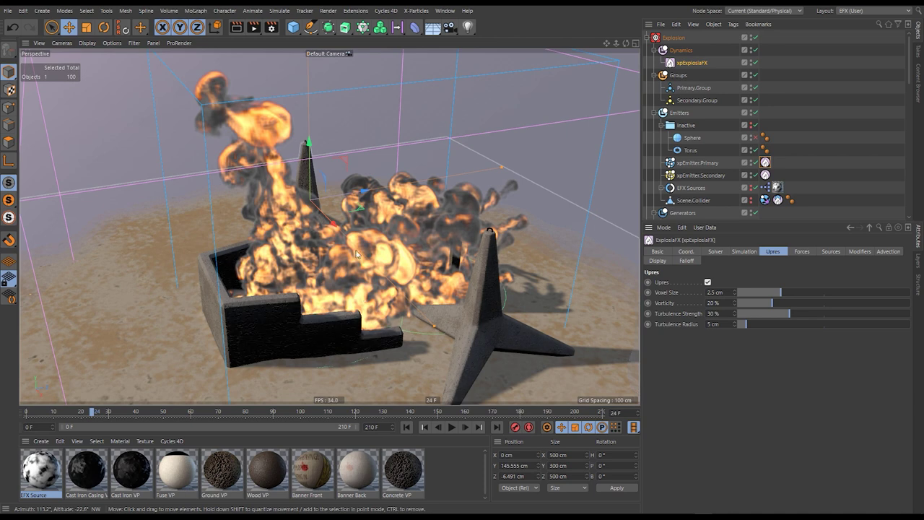
click(707, 282)
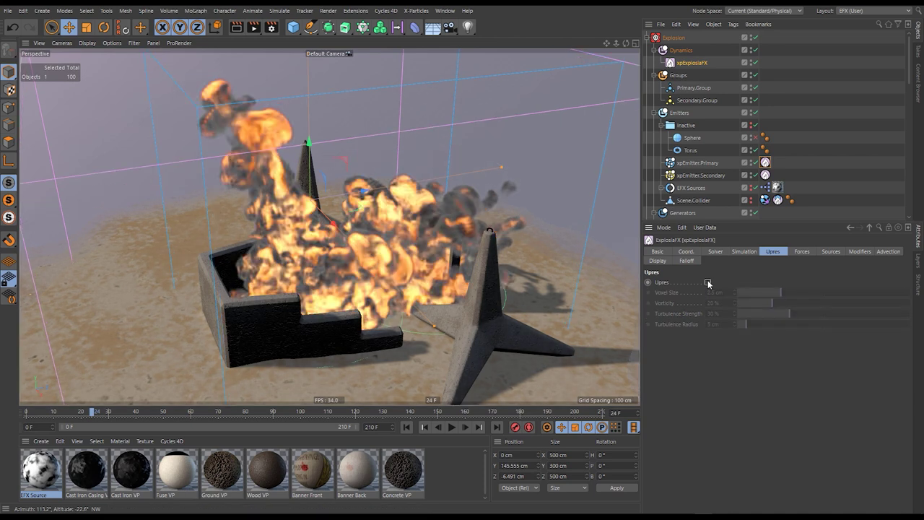
click(708, 282)
click(707, 282)
click(707, 282)
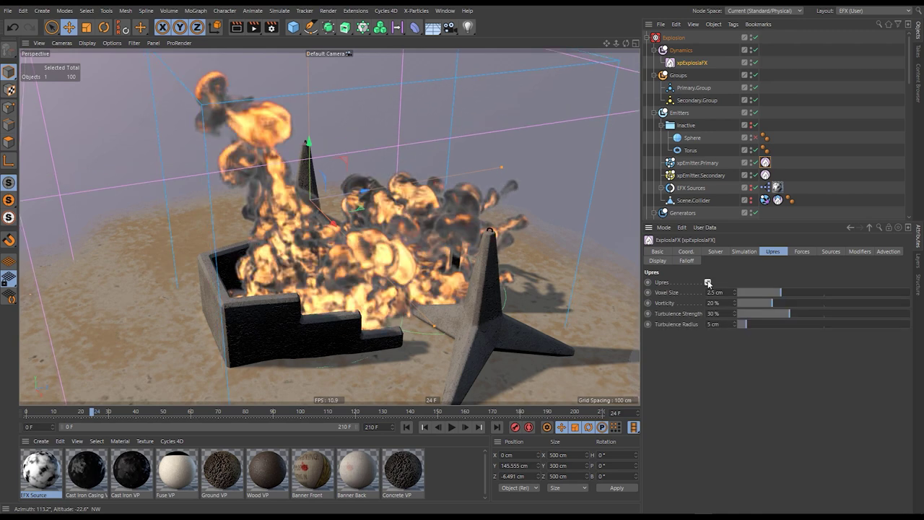
click(708, 283)
click(707, 282)
- Set Curl to 500 % on the EFX source tags of both the primary and secondary emitters
drag(782, 159, 763, 181)
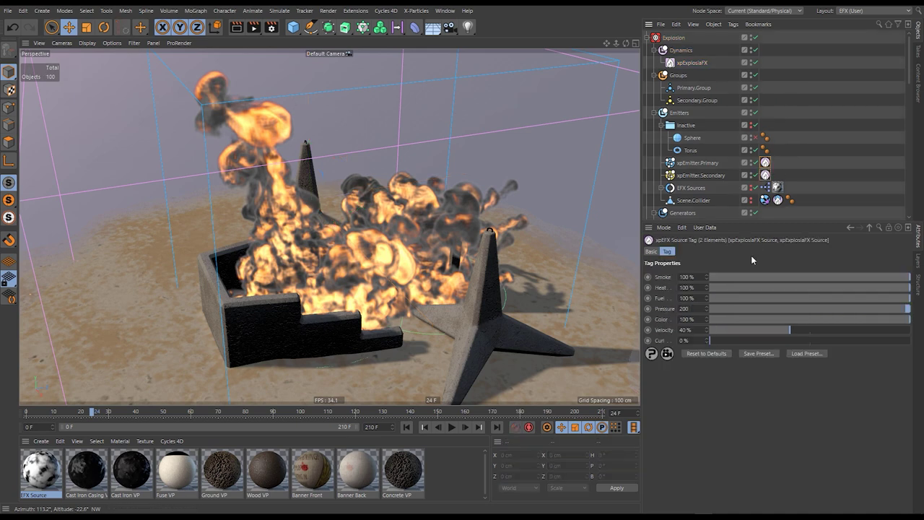
drag(704, 340, 679, 340)
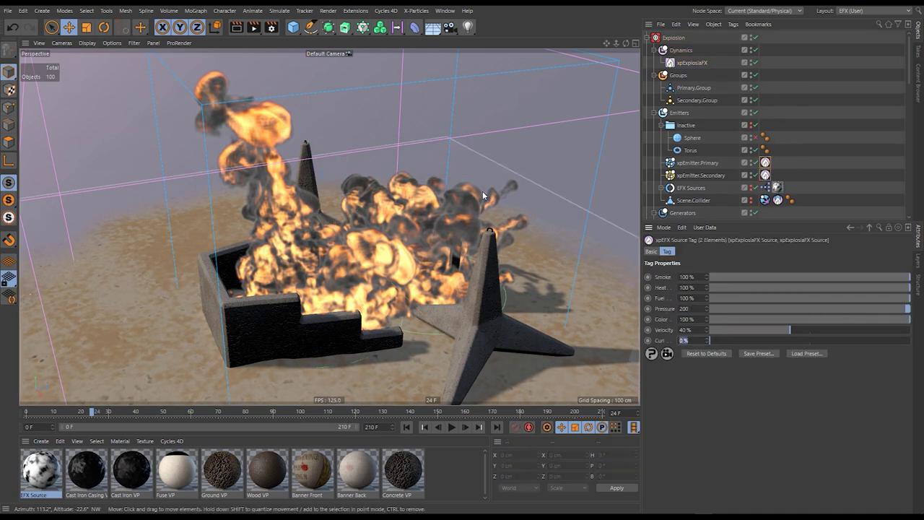
text(500)
key(Return)
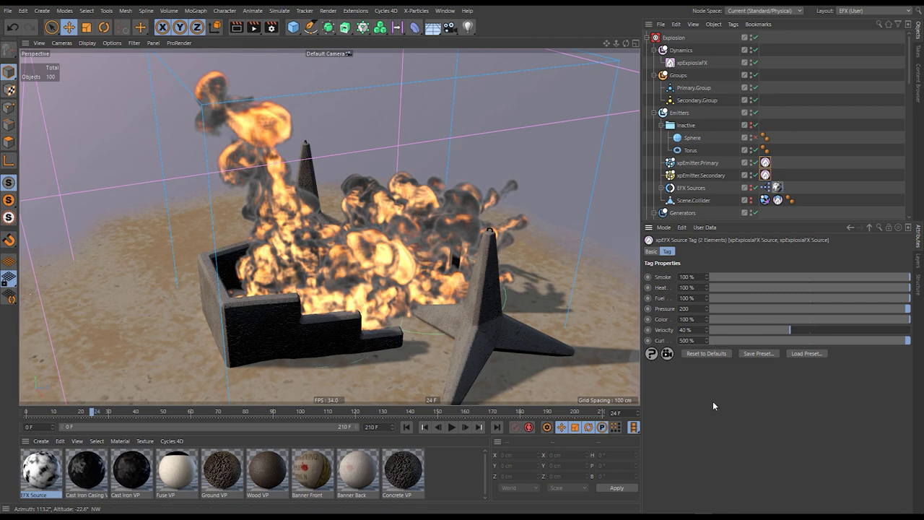
click(821, 136)
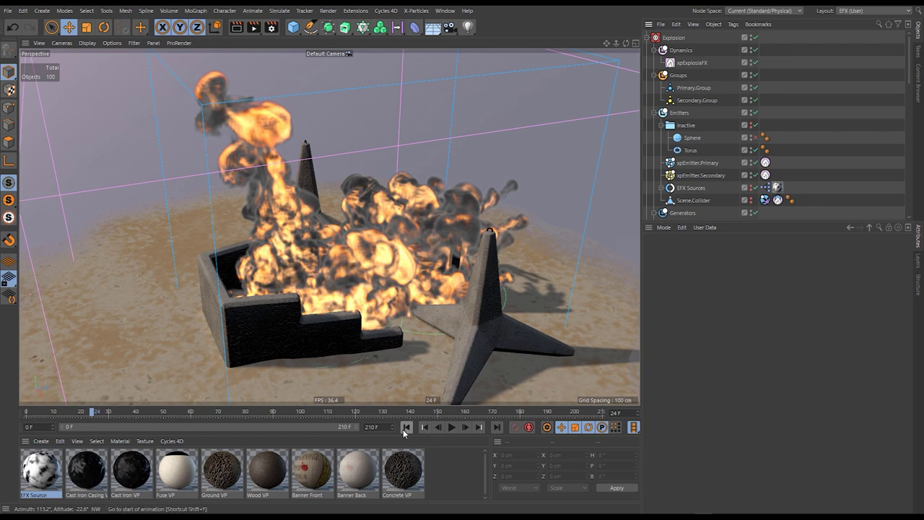
- Disable Upres on xpExplosiaFX, set the solver's Voxel Size to 2.5 cm and return to the first frame
click(698, 63)
click(715, 251)
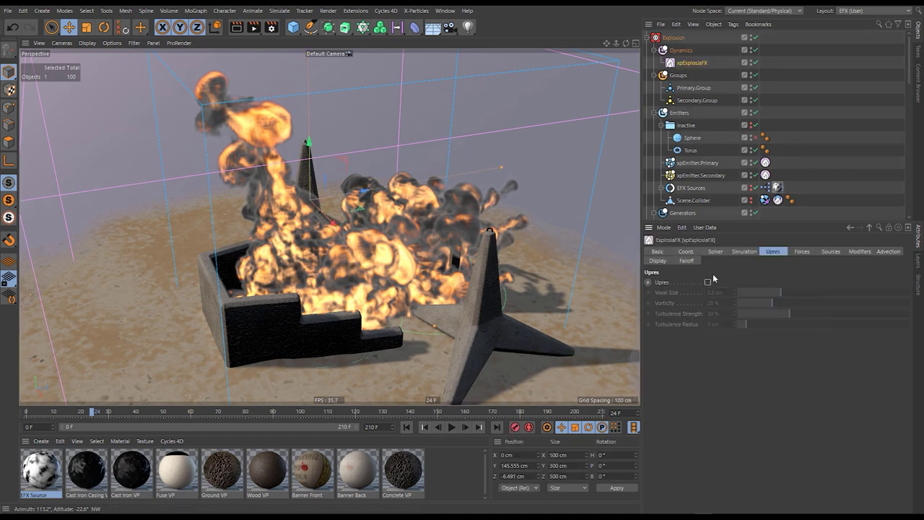
text(2.5)
key(Return)
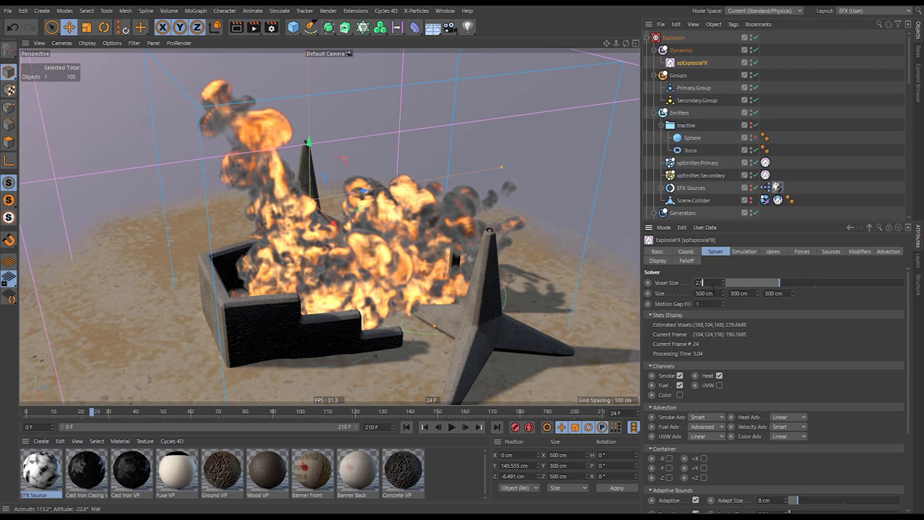
click(408, 427)
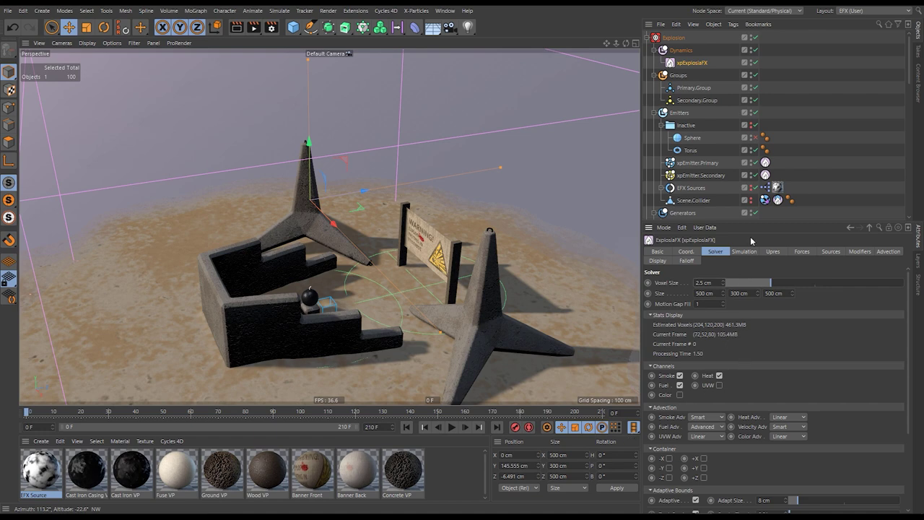
- Enter new Fuse Start and Fuse Length values for the Fused Cannon Ball to delay the explosion
click(693, 88)
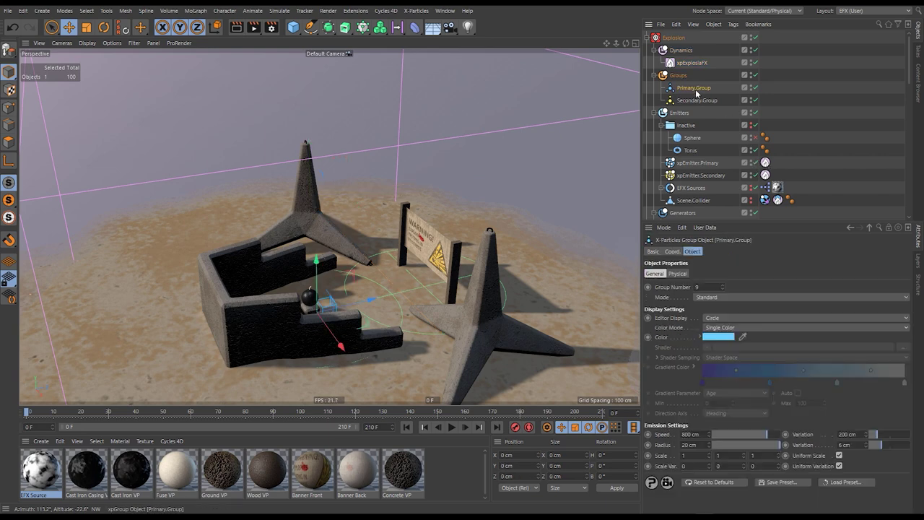
click(696, 99)
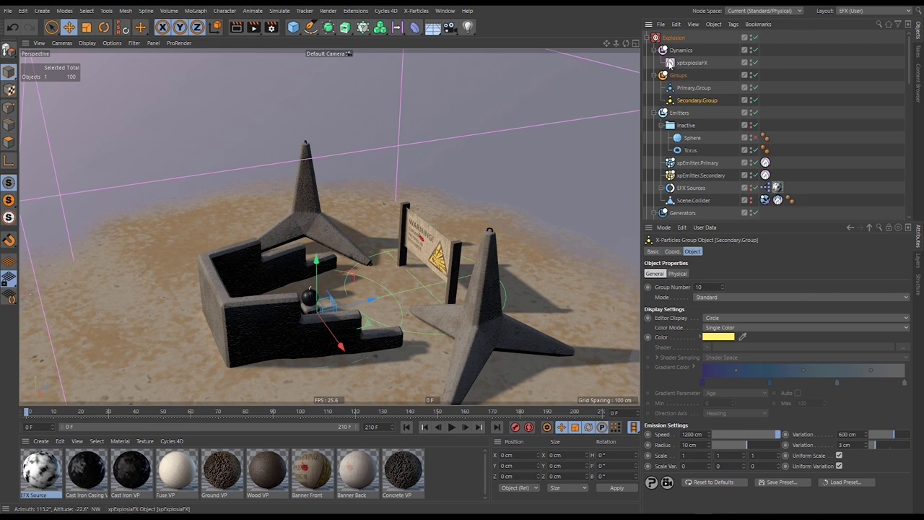
scroll(699, 125, down, 5)
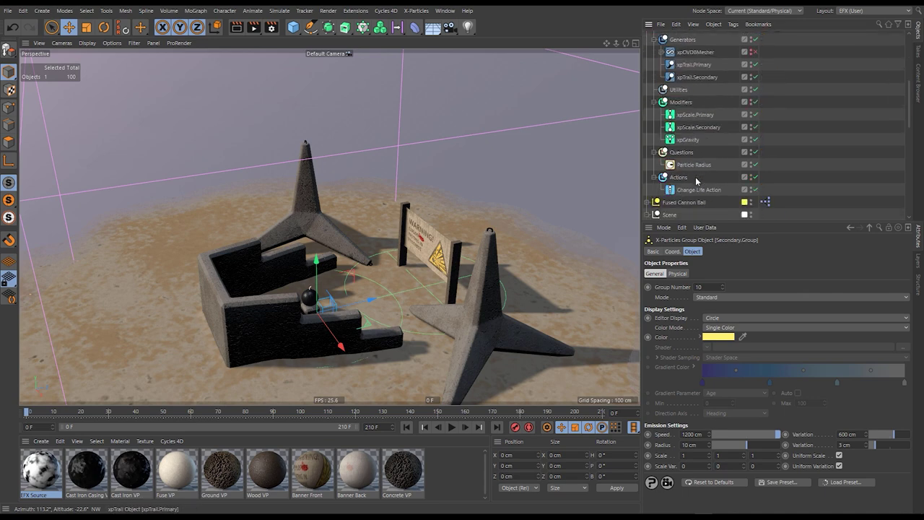
click(689, 202)
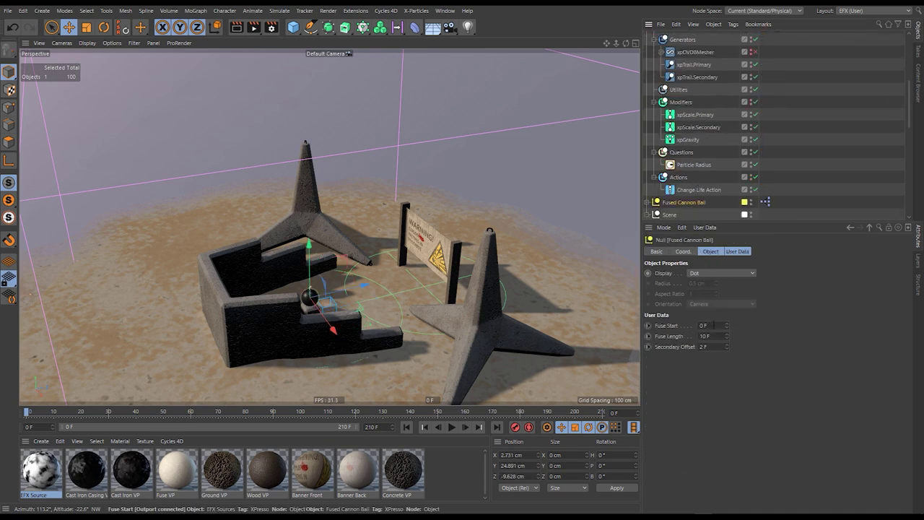
double_click(708, 326)
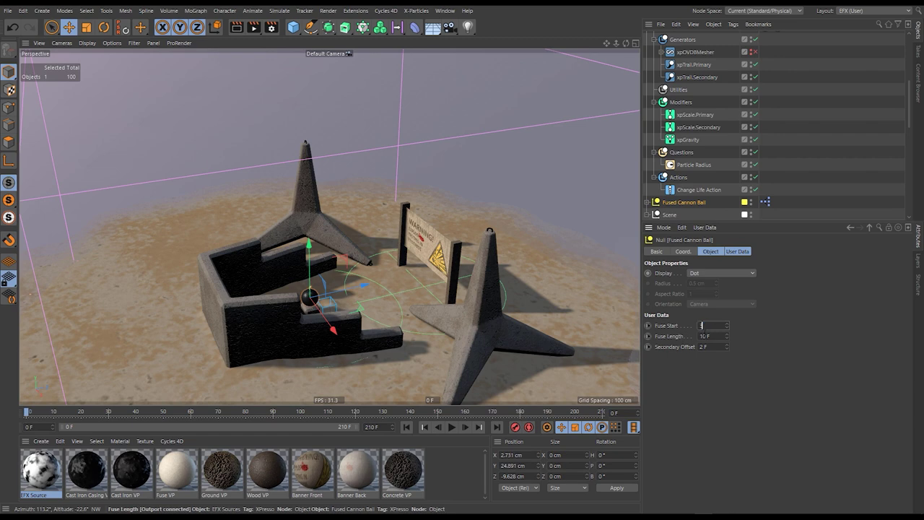
drag(714, 336, 692, 346)
text(3)
click(789, 134)
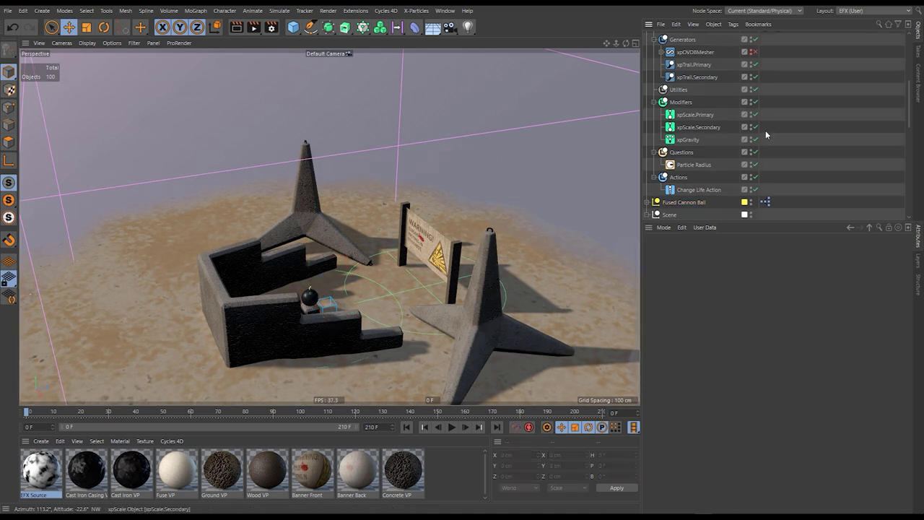
- Switch off xpExplosiaFX temporarily and play the particles alone to frame 71 to check the fuse and explosion timing
scroll(765, 135, up, 5)
click(755, 63)
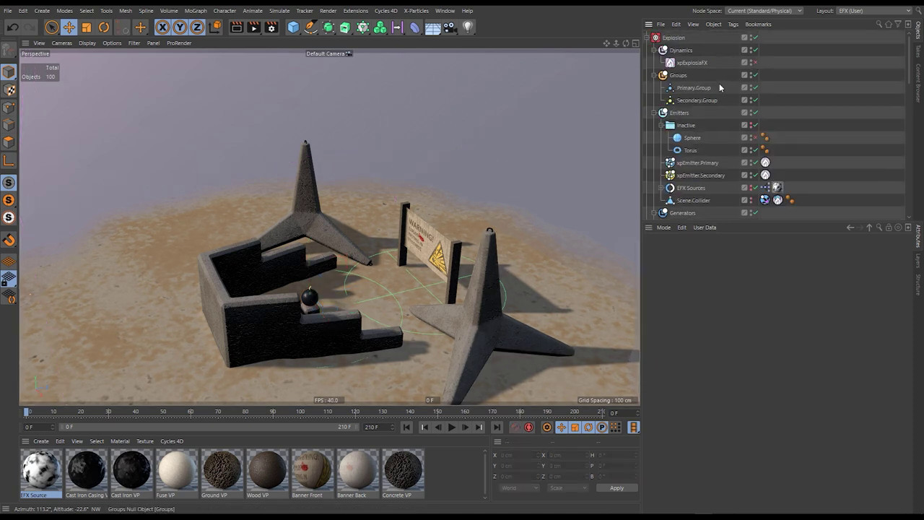
click(451, 427)
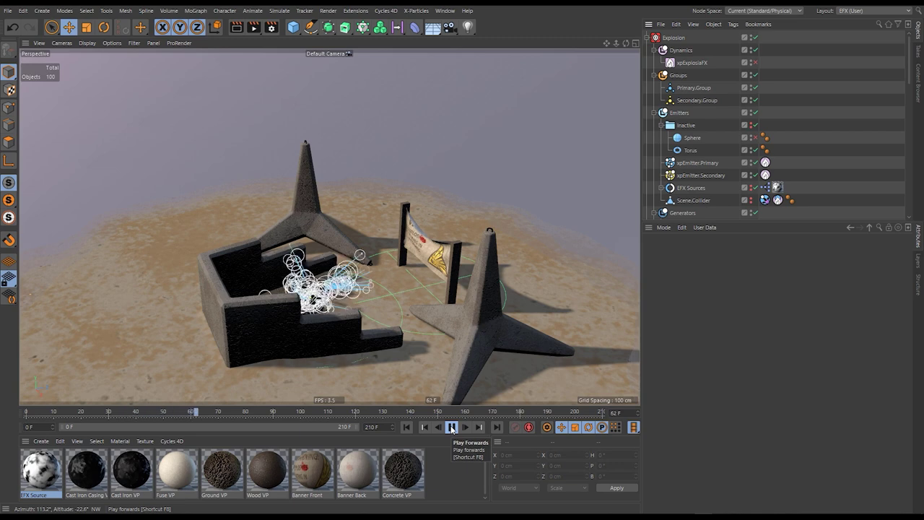
click(451, 426)
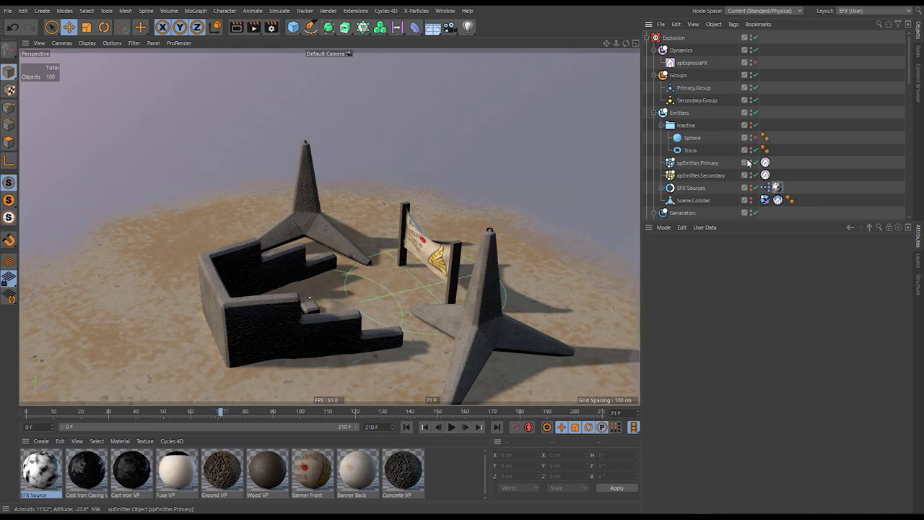
- Re-enable xpExplosiaFX and collapse the Explosion and Scene hierarchies
scroll(687, 184, down, 3)
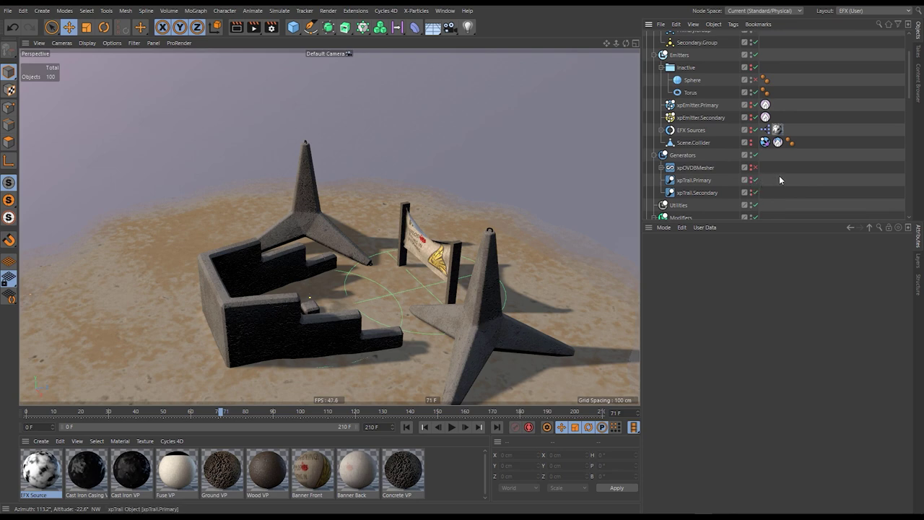
scroll(780, 181, up, 3)
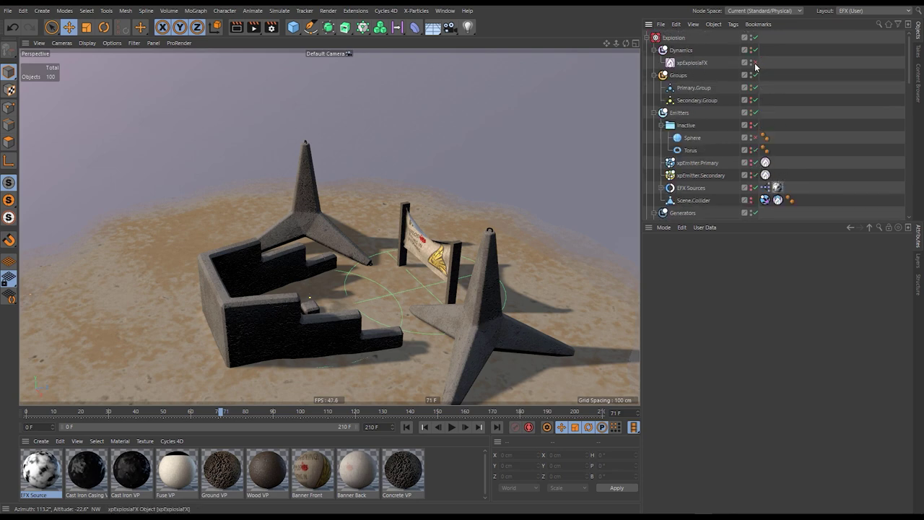
click(674, 38)
click(648, 37)
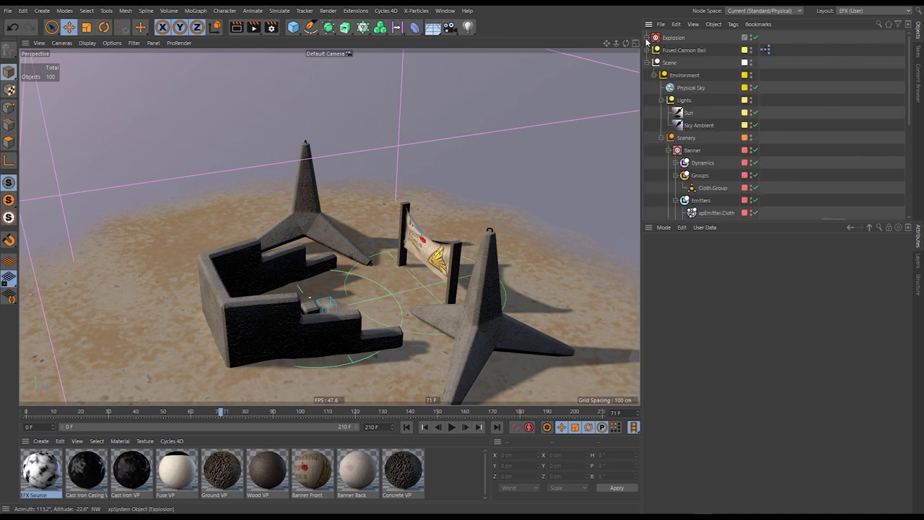
click(648, 63)
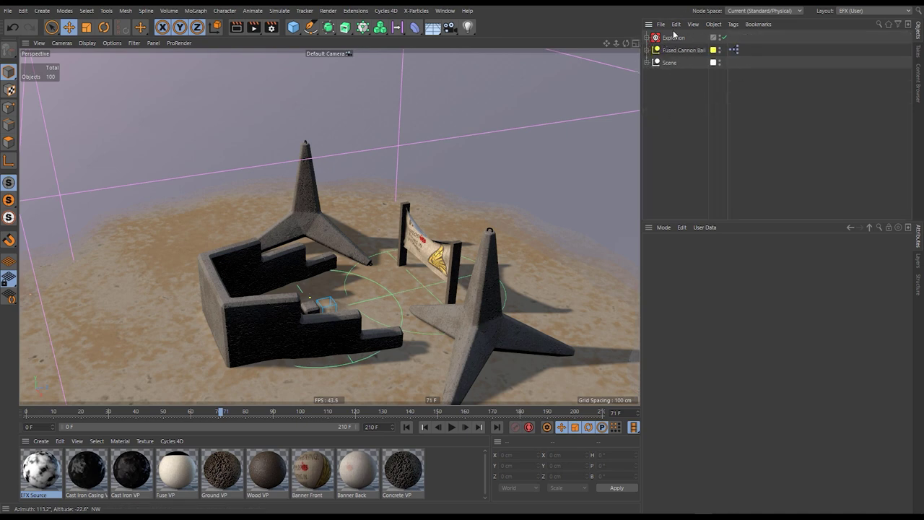
- Add an xpCache object with Compress Cache on Build turned off and build the cache to external files
click(415, 11)
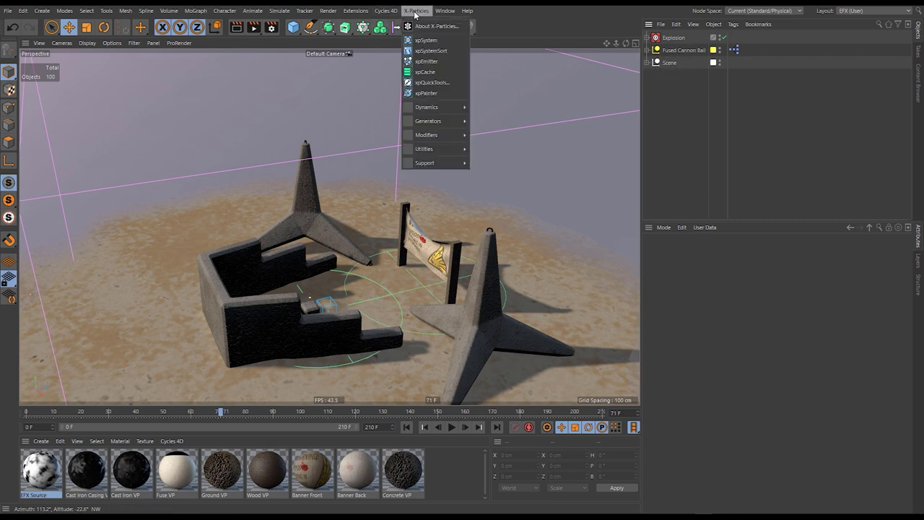
click(425, 71)
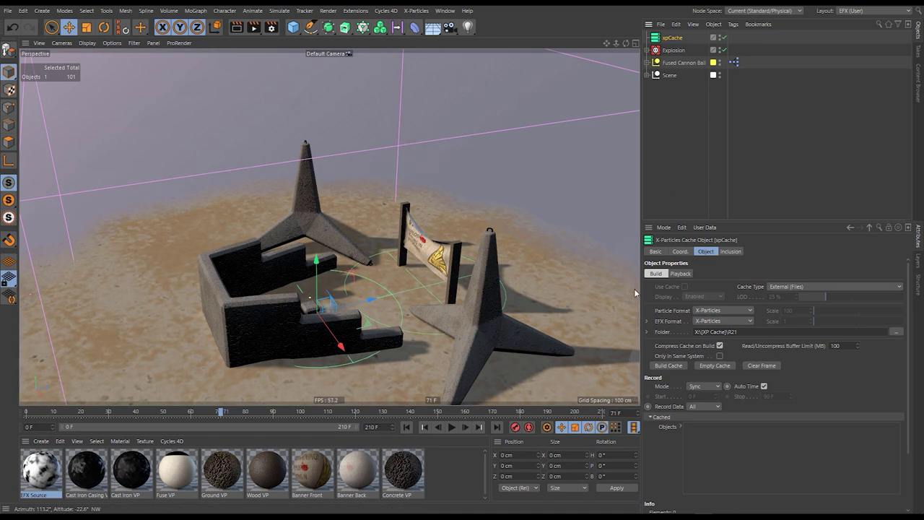
click(720, 346)
click(671, 365)
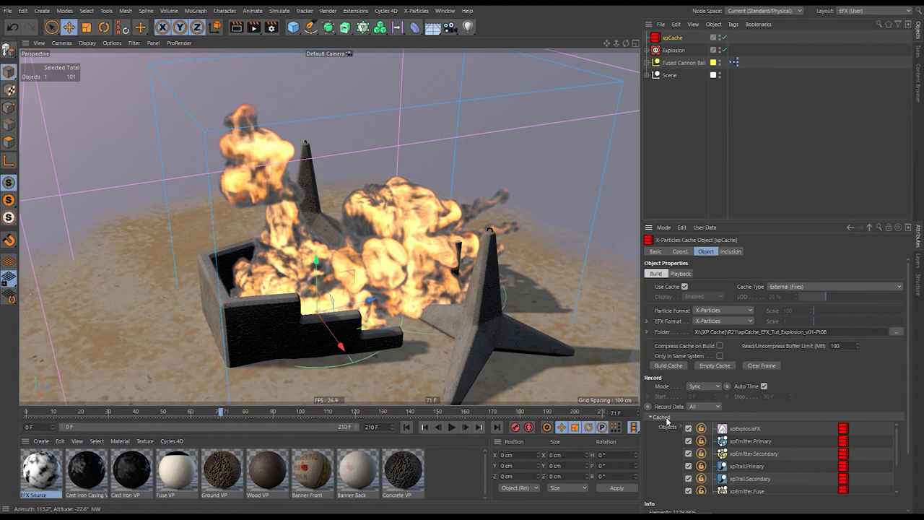
click(666, 417)
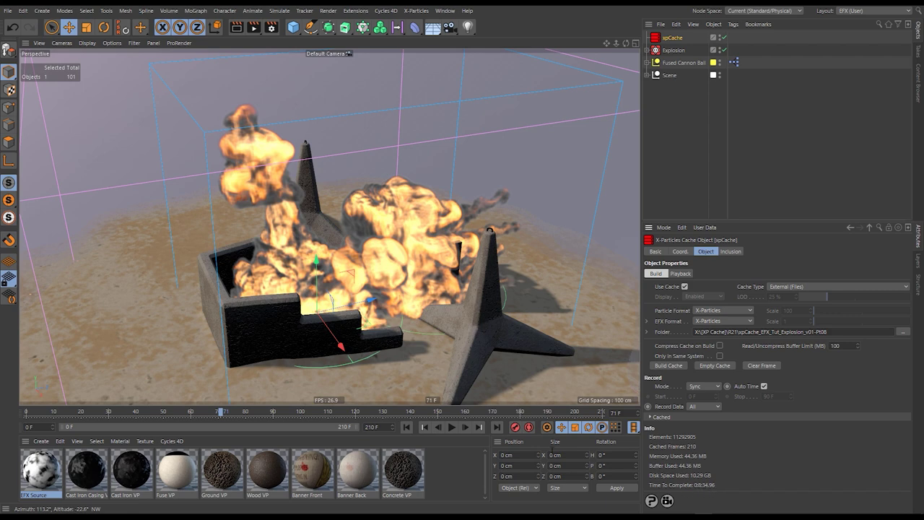
- Play back the cached simulation from the first frame and examine the torn banner up close, briefly toggling the Explosion system's visibility
click(406, 426)
click(452, 427)
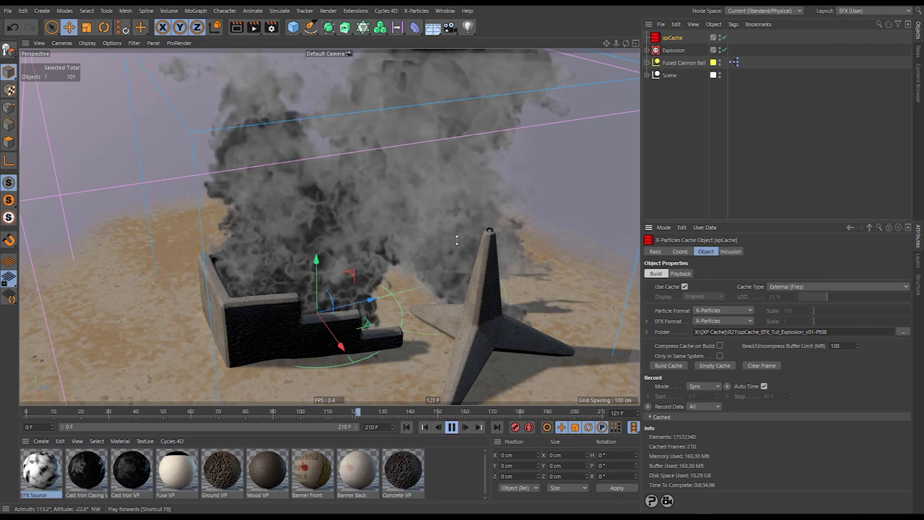
alt+drag(396, 304, 199, 257)
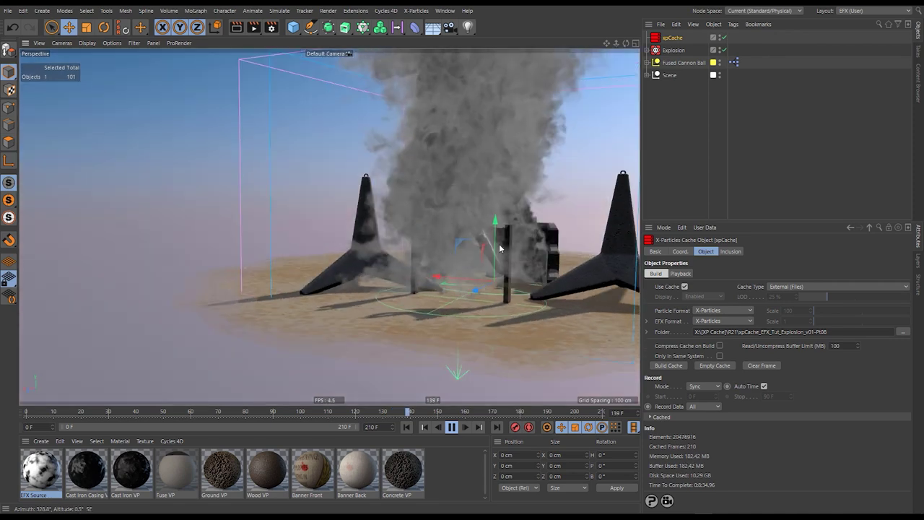
alt+right_drag(556, 244, 565, 243)
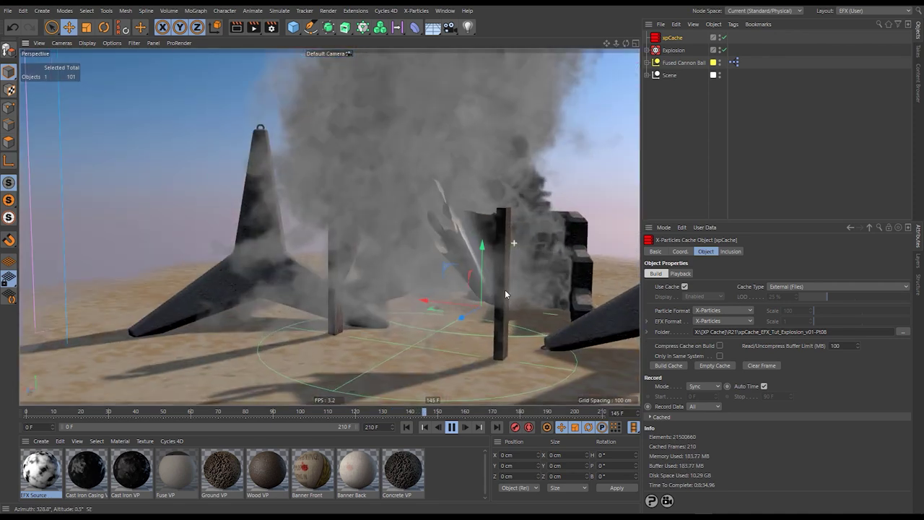
click(407, 426)
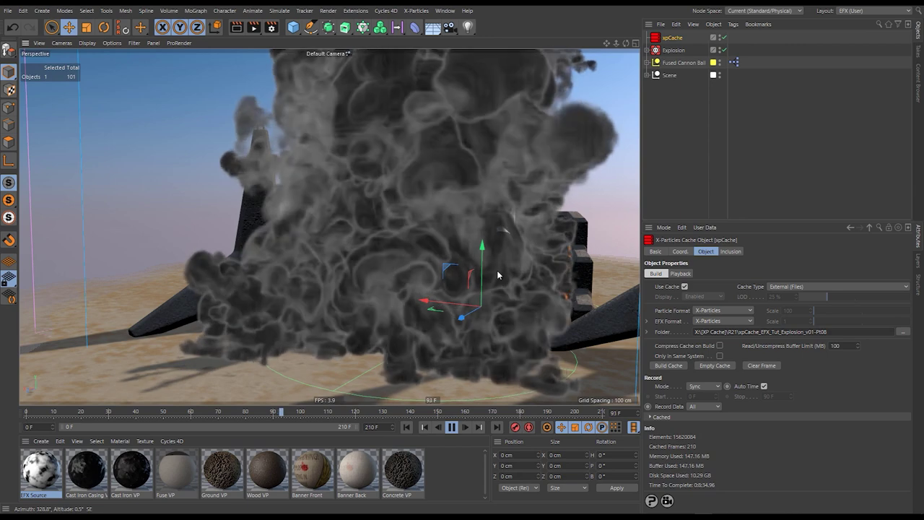
double_click(719, 49)
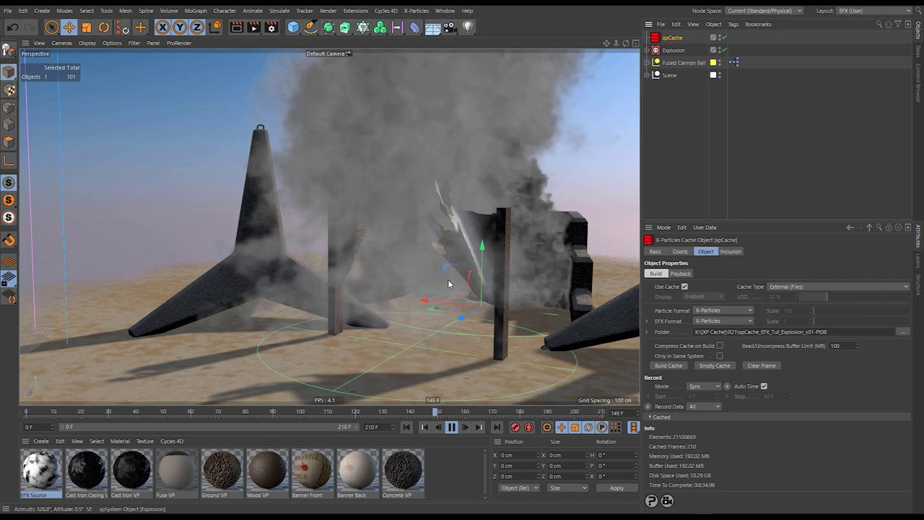
- Frame the whole scene from a low side view and replay the cached explosion from the first frame
alt+drag(340, 250, 428, 309)
alt+drag(381, 269, 399, 246)
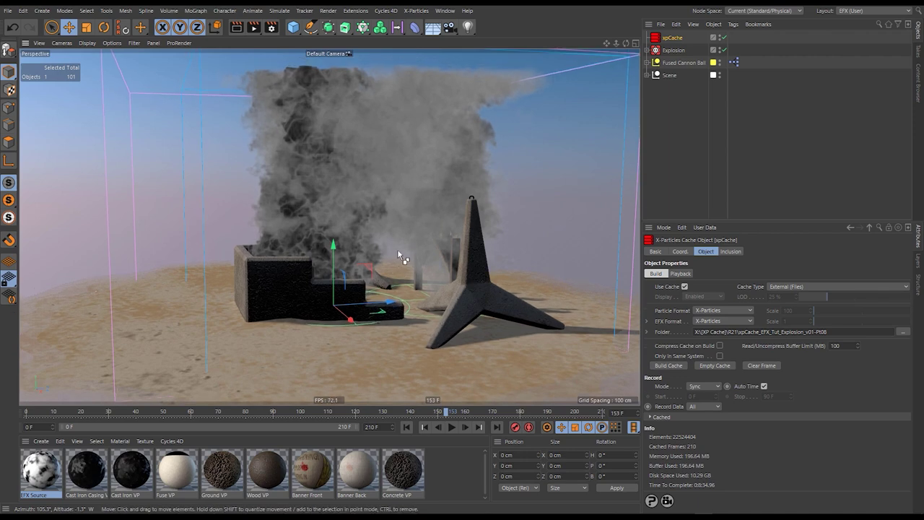
alt+right_drag(423, 259, 426, 261)
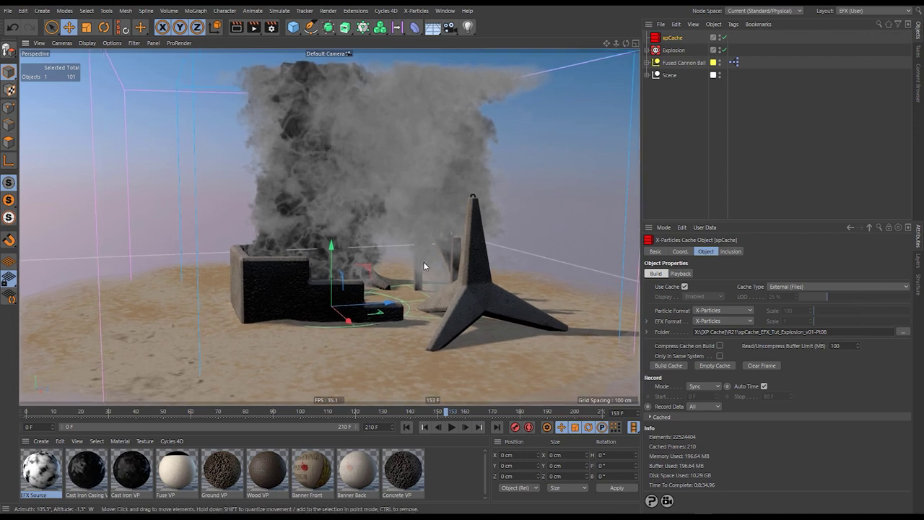
alt+middle_drag(426, 261, 416, 264)
click(406, 427)
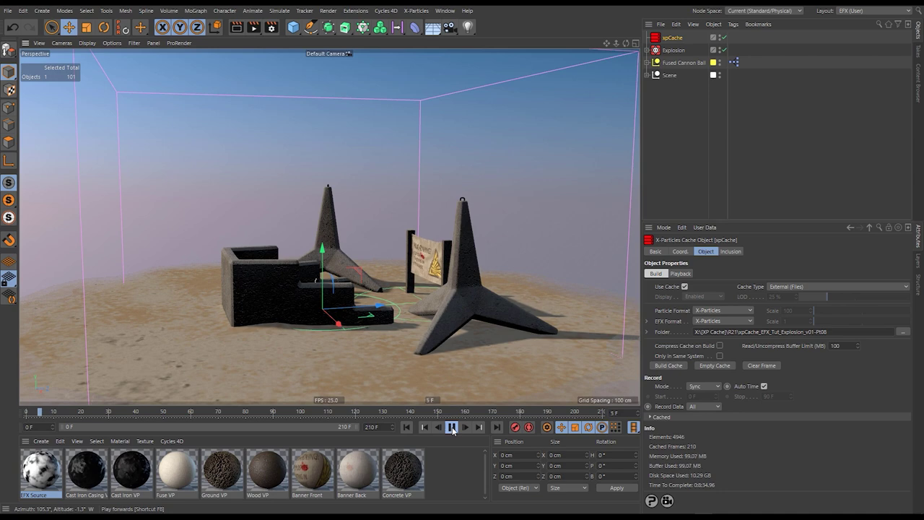